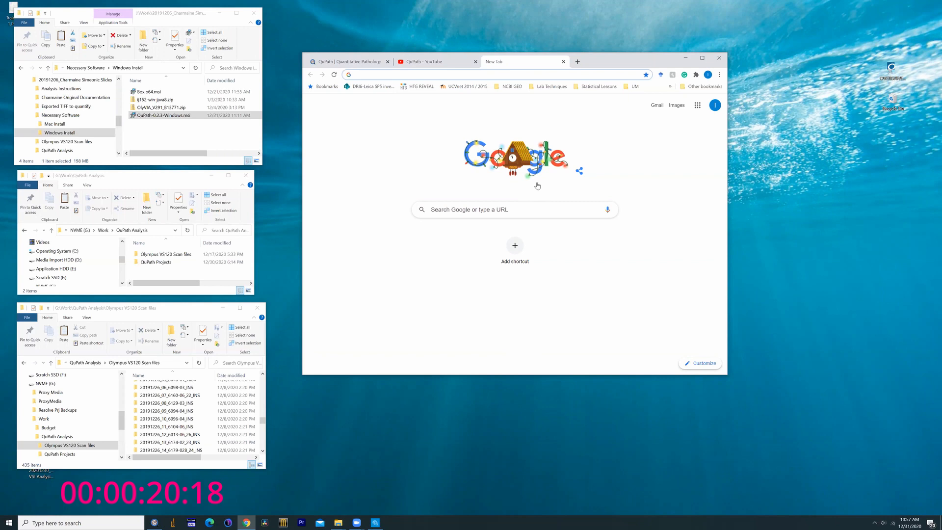
Search the web for QuPath and open its website, qupath.github.io.
click(533, 211)
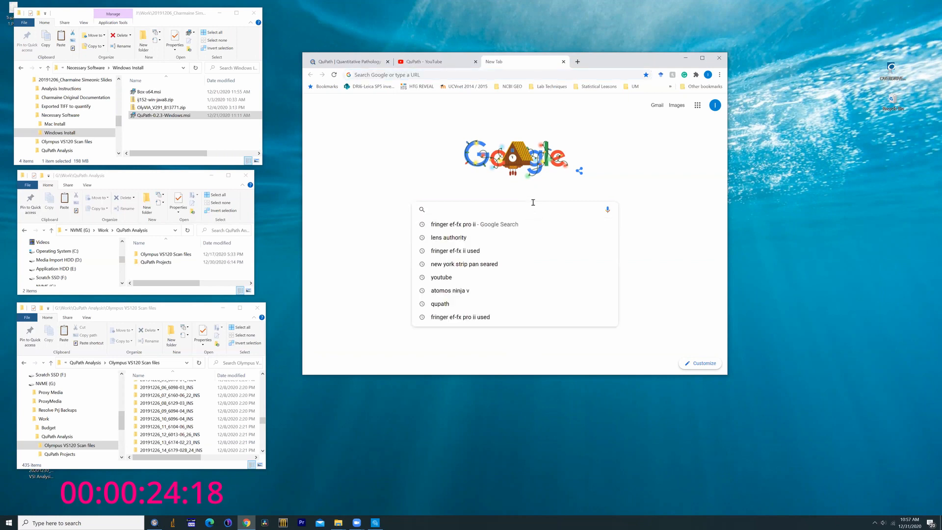
text(QuPath)
key(Return)
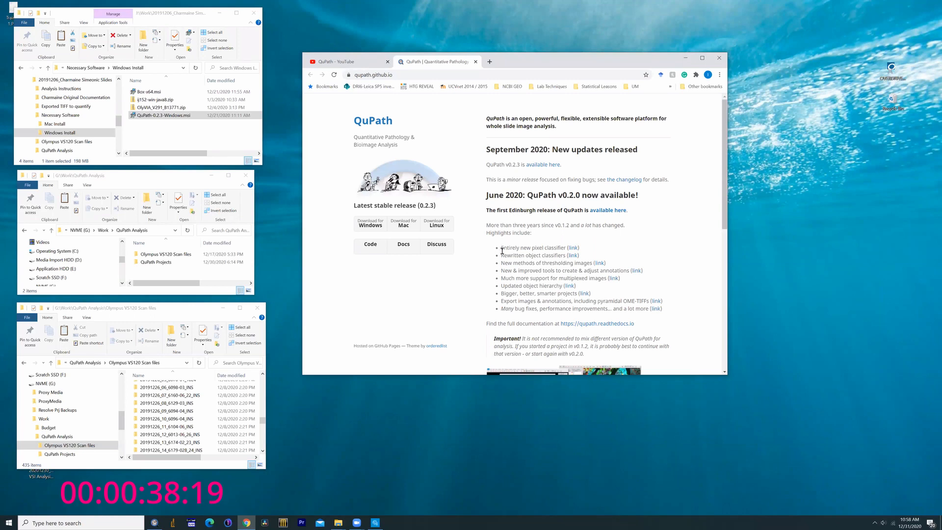
Examine the v0.2.0 highlights on the website and mark the words about exporting pyramidal OME-TIFFs.
scroll(514, 249, down, 1)
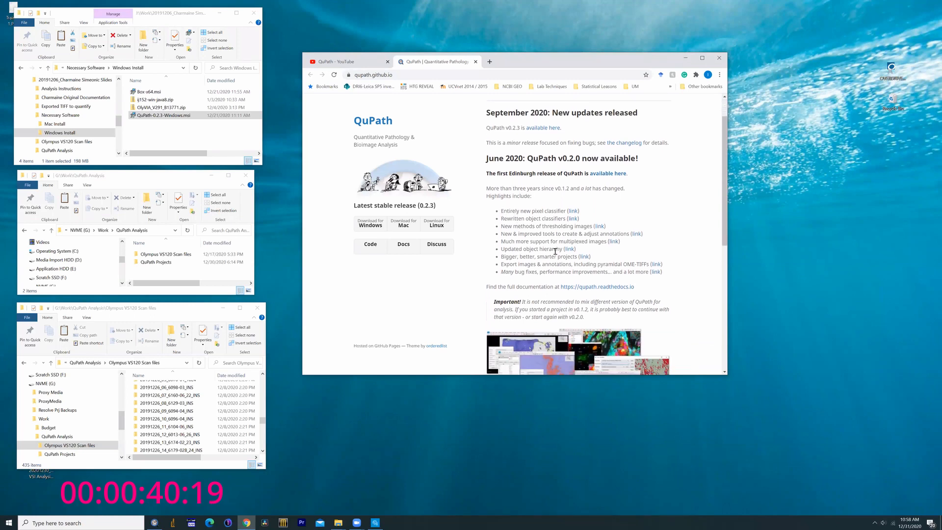
double_click(624, 263)
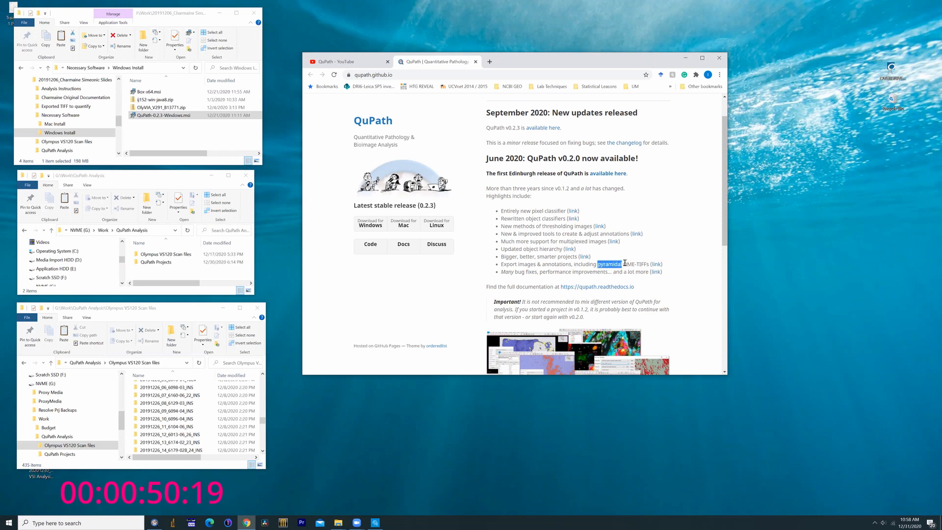
click(598, 265)
drag(598, 266, 648, 264)
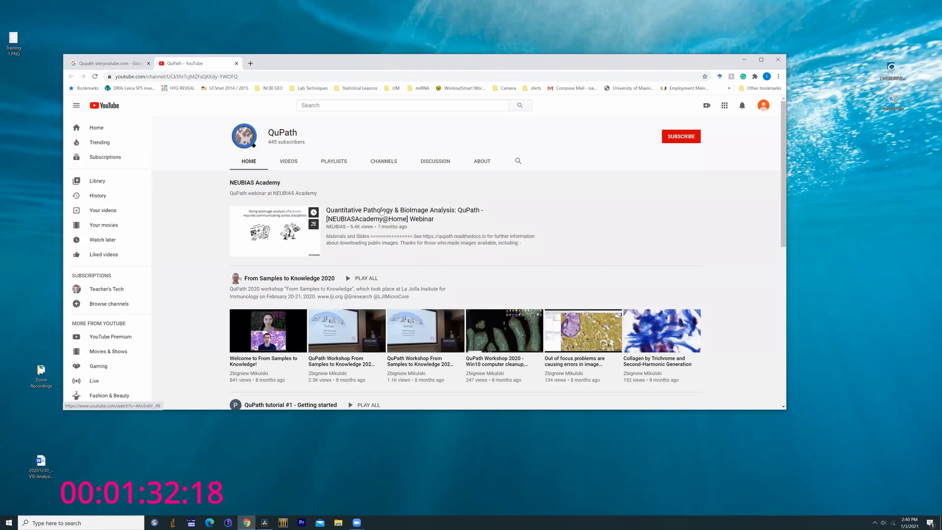
Subscribe to the QuPath YouTube channel and look through its Getting started and IHC analysis tutorial playlists.
click(681, 136)
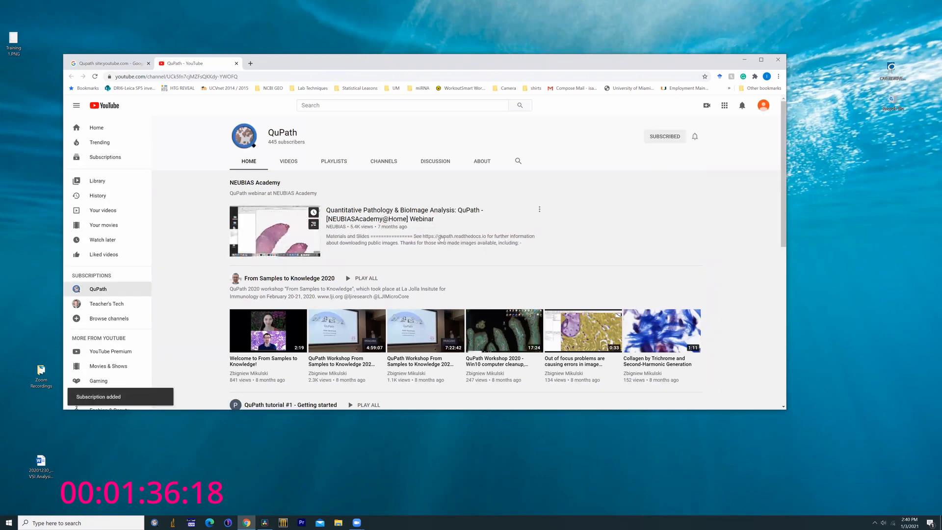
scroll(327, 236, down, 4)
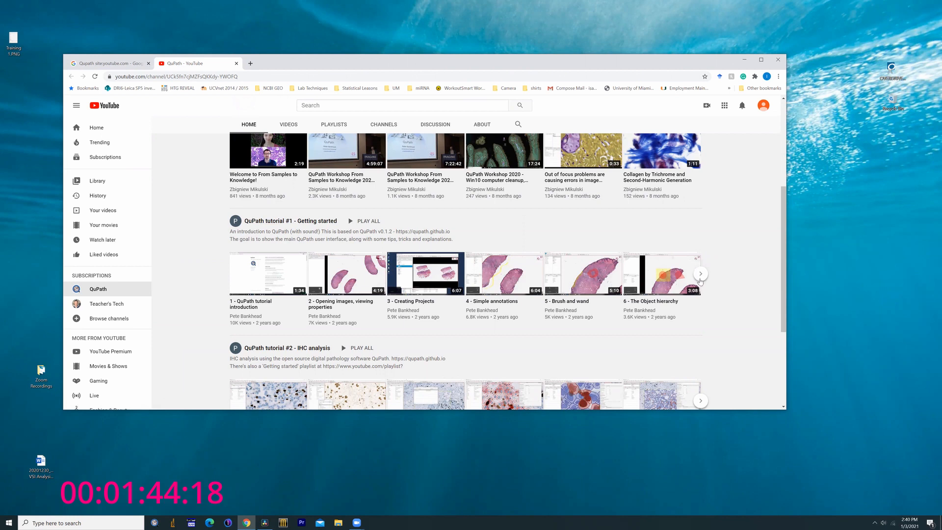
scroll(256, 299, down, 2)
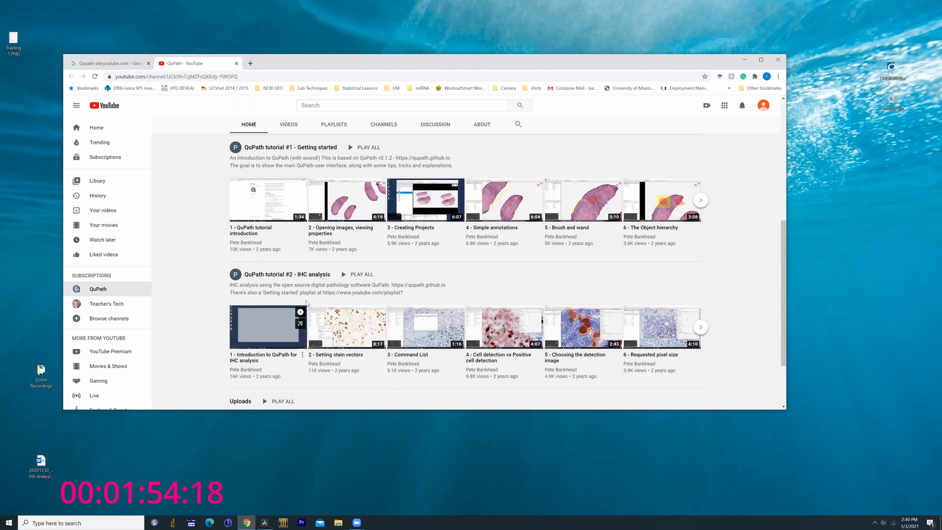
scroll(479, 259, up, 2)
scroll(283, 360, down, 1)
Open the video "1 - Introduction to QuPath for IHC analysis" and expand its description.
click(284, 359)
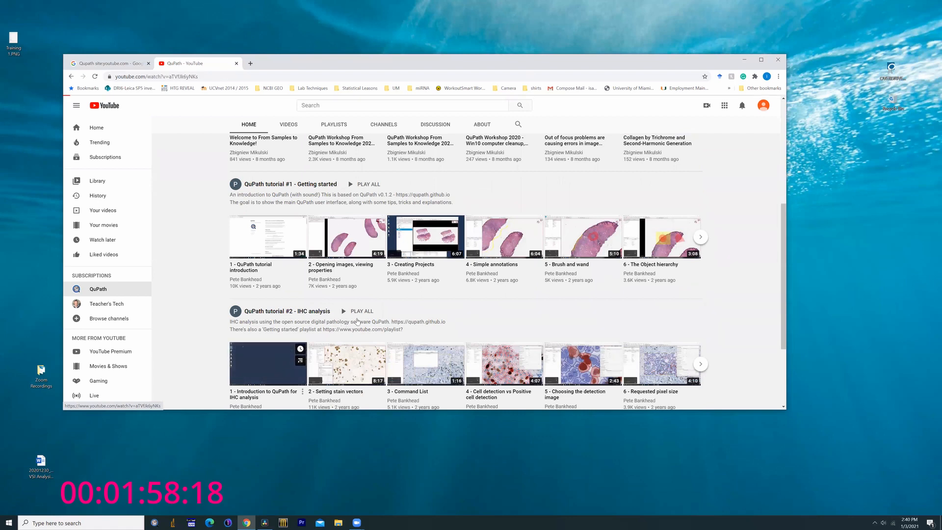
scroll(345, 392, down, 1)
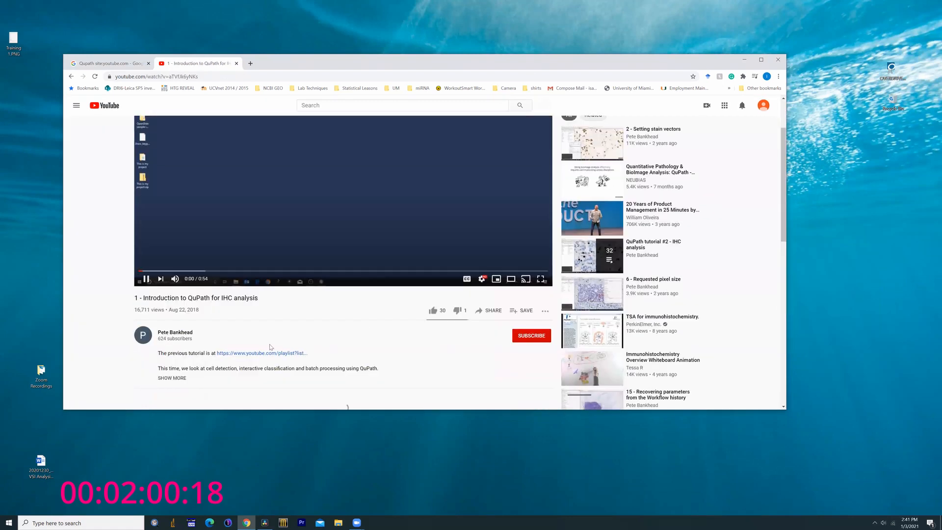
click(172, 379)
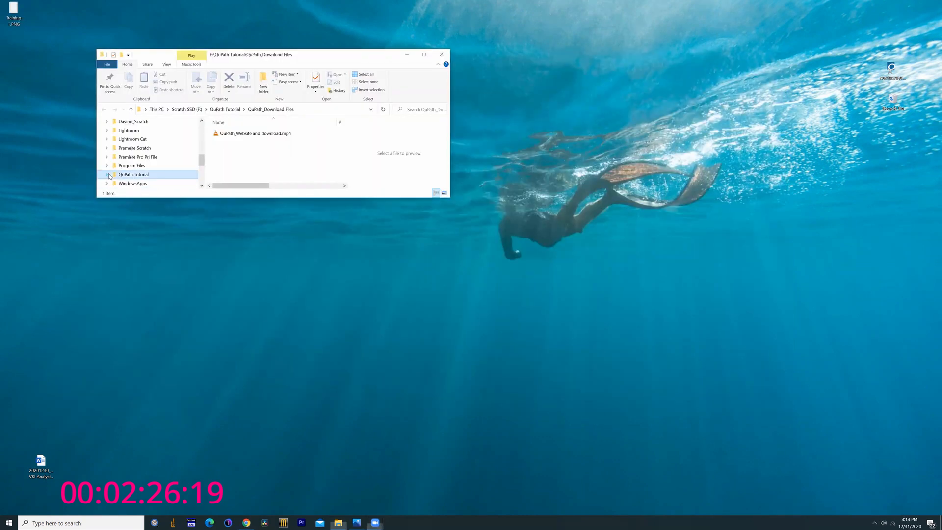
Browse from the Archive_WD 12TB (I:) drive through Work and the 20191206 slides folder to the Necessary Software folder.
drag(201, 166, 200, 163)
scroll(197, 164, down, 1)
scroll(197, 164, up, 1)
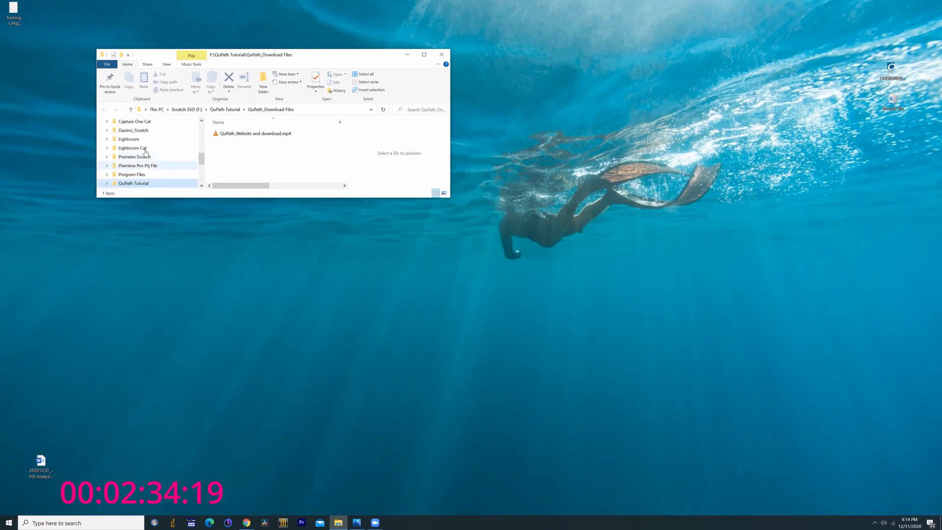
scroll(166, 156, down, 1)
click(104, 122)
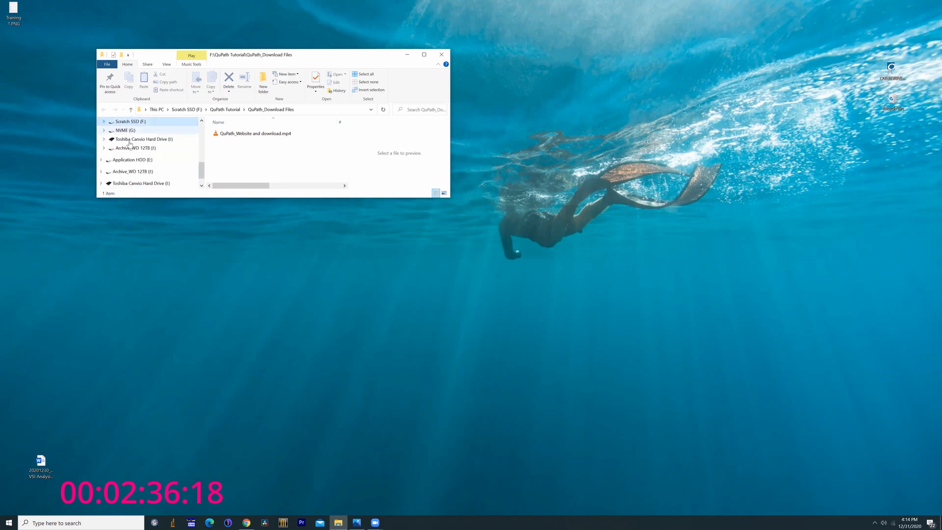
click(154, 172)
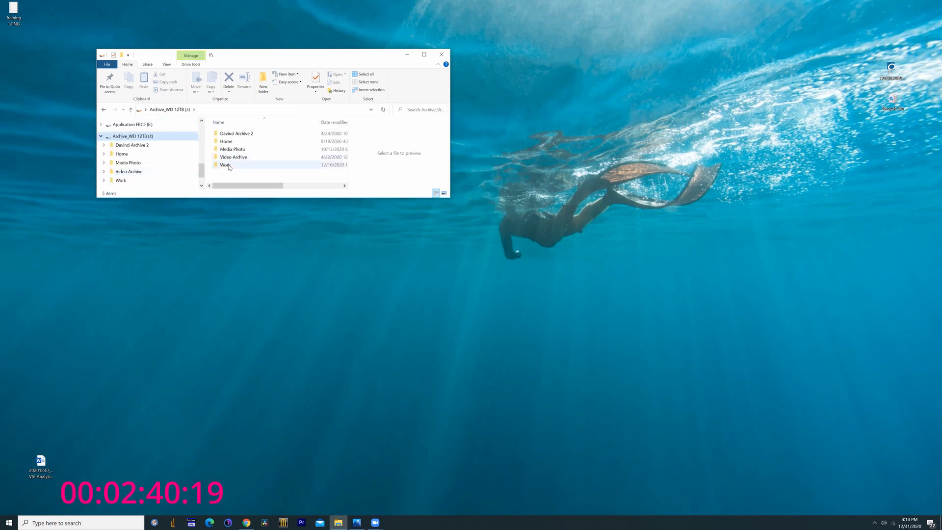
double_click(228, 166)
double_click(285, 142)
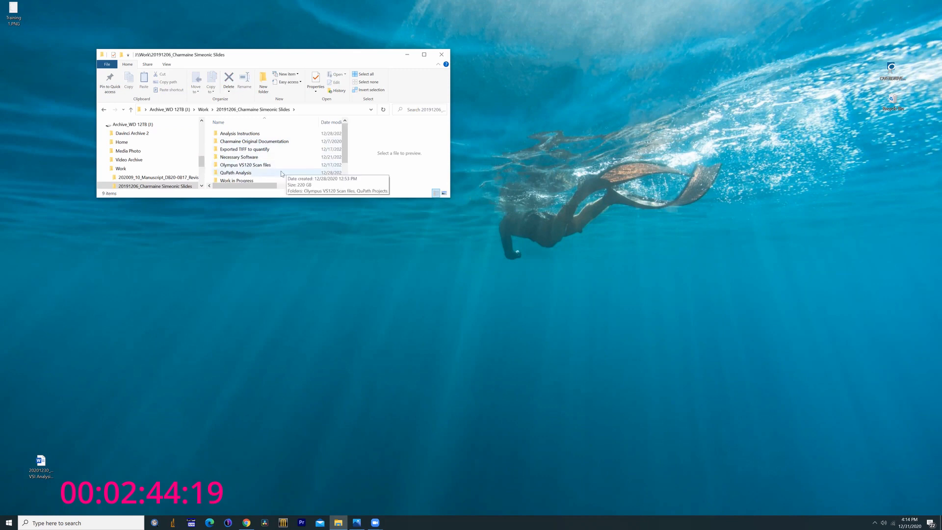
double_click(280, 159)
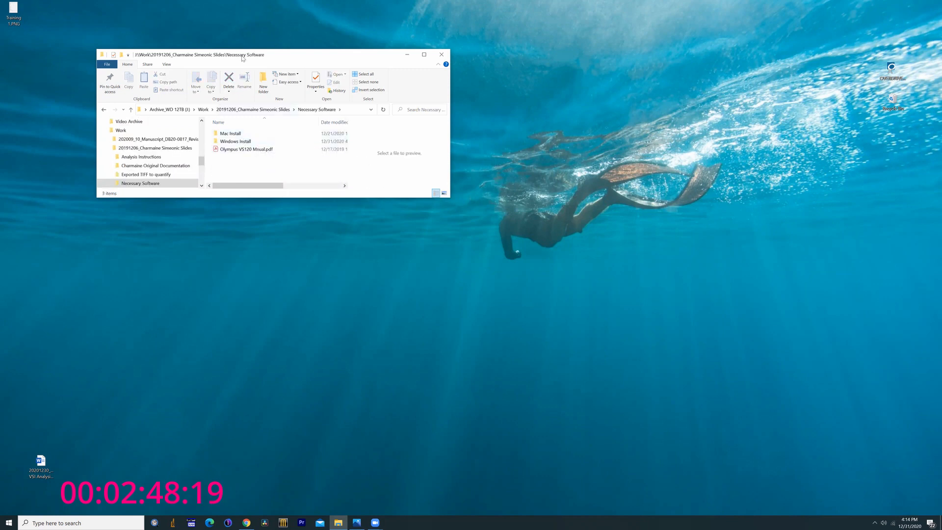
Reposition the folder window and check the installers in Mac Install before returning to Necessary Software.
drag(242, 55, 160, 129)
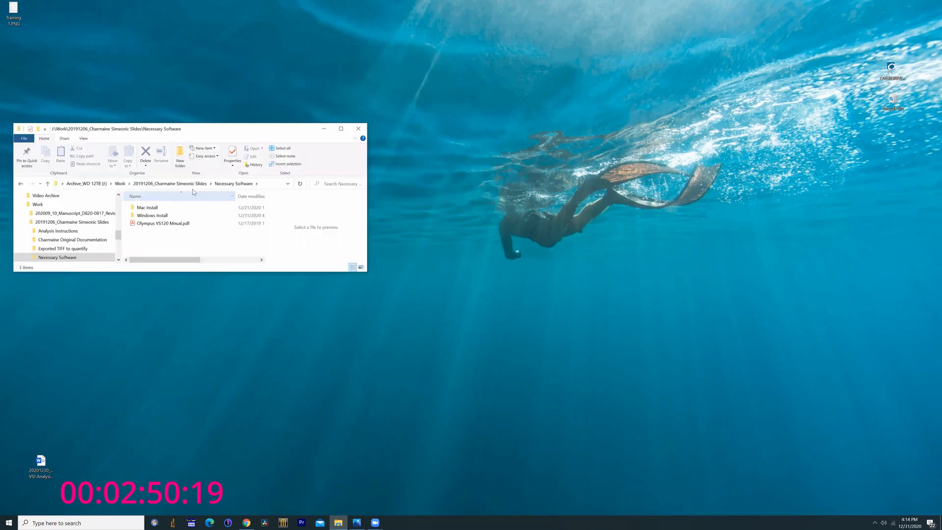
double_click(147, 207)
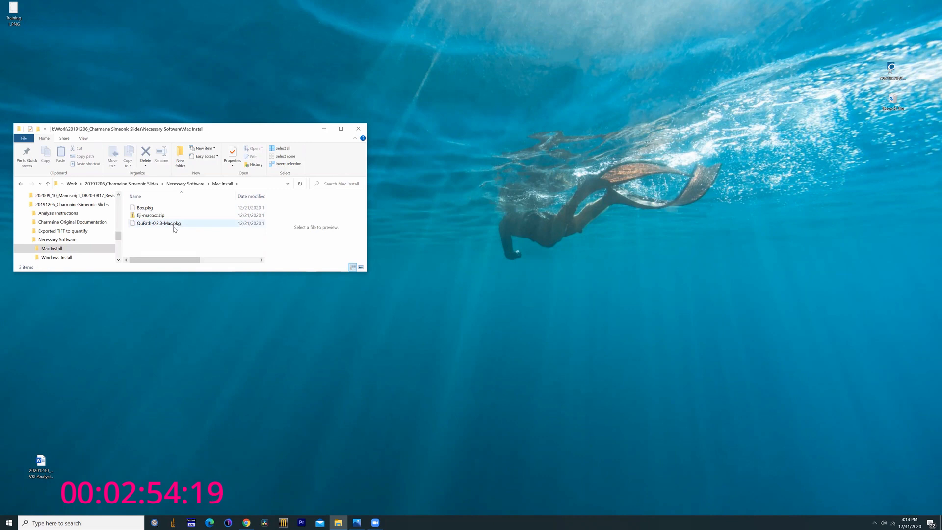
click(48, 185)
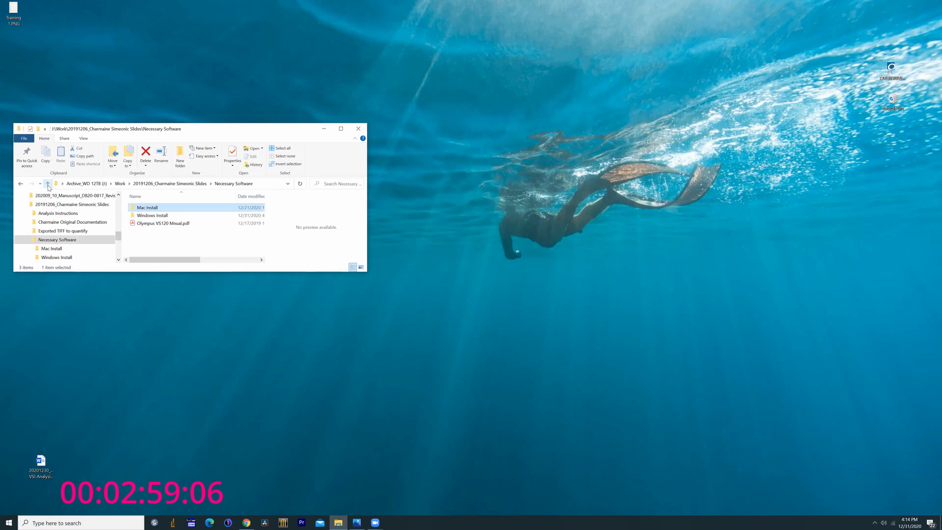
Open the Windows Install folder and delete its ImageJ folder to the Recycle Bin.
double_click(139, 219)
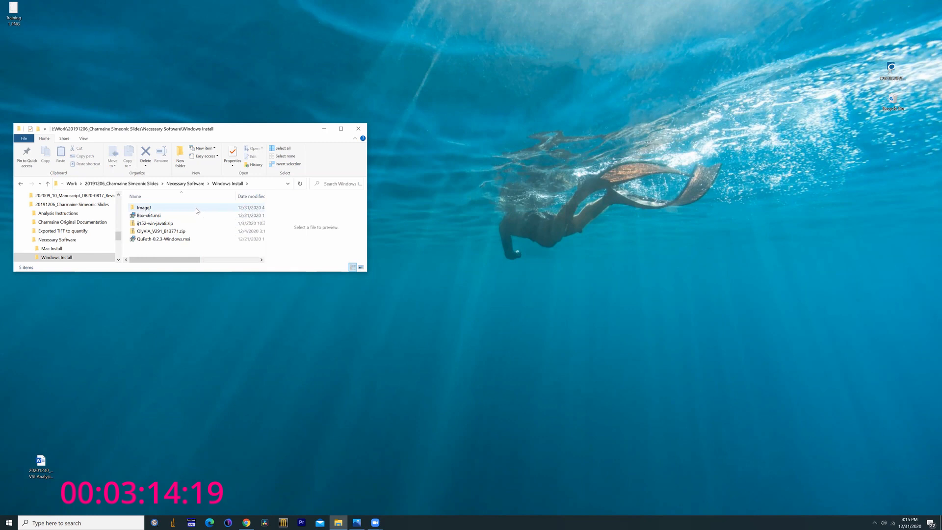
right_click(157, 209)
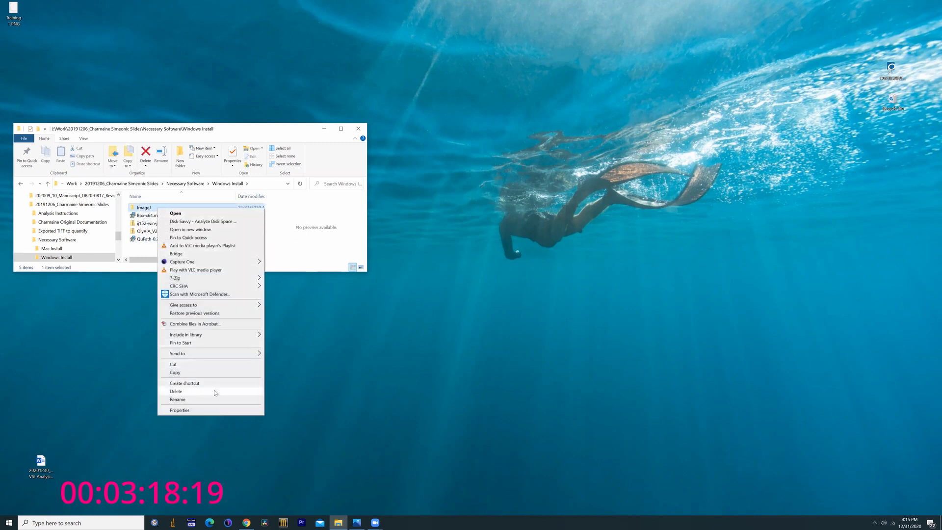
click(214, 391)
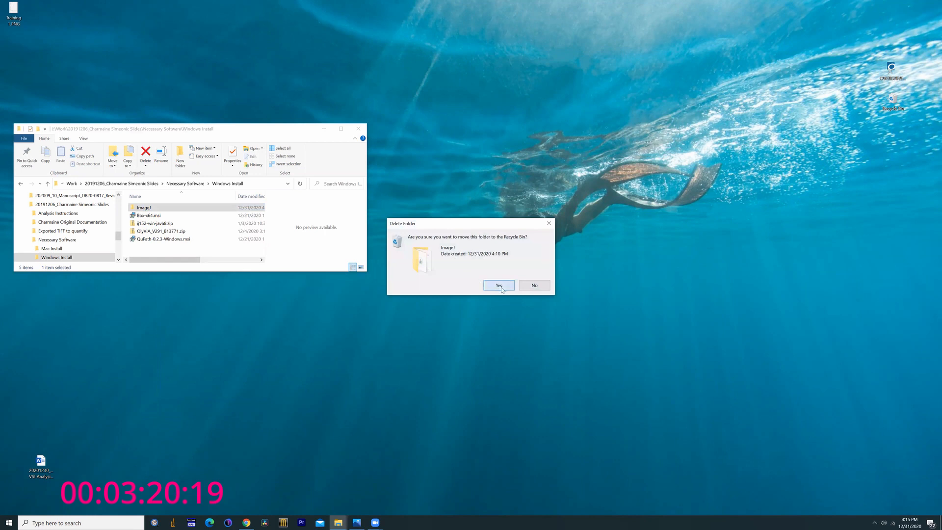
click(502, 289)
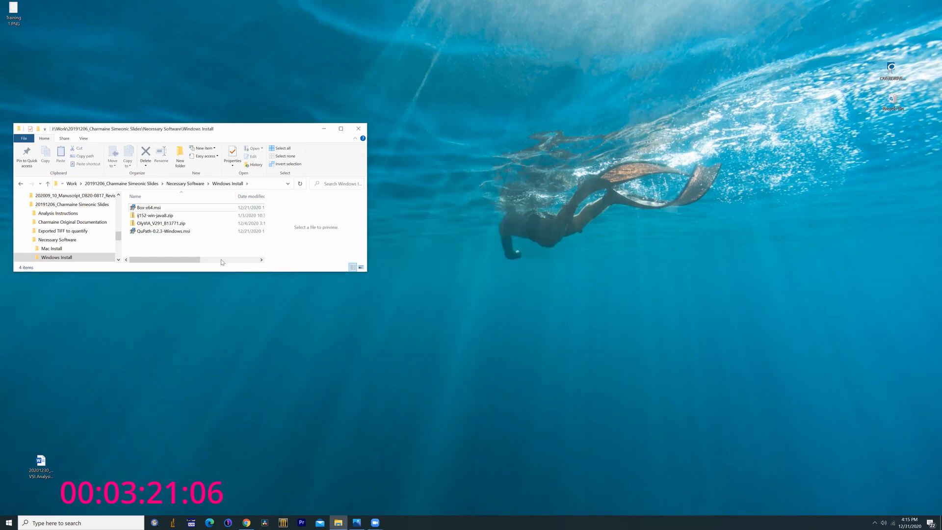
Run QuPath-0.2.3-Windows.msi and complete the setup wizard with the Repair option.
double_click(176, 232)
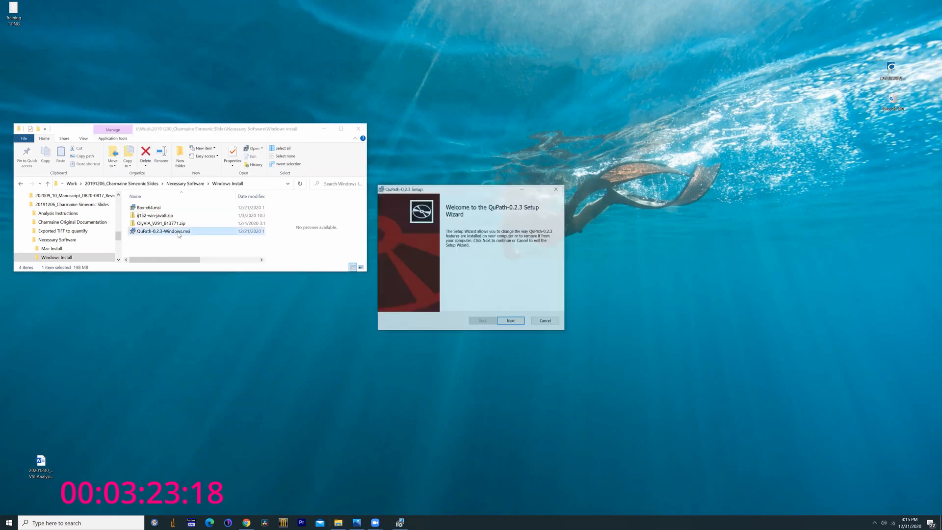
click(517, 322)
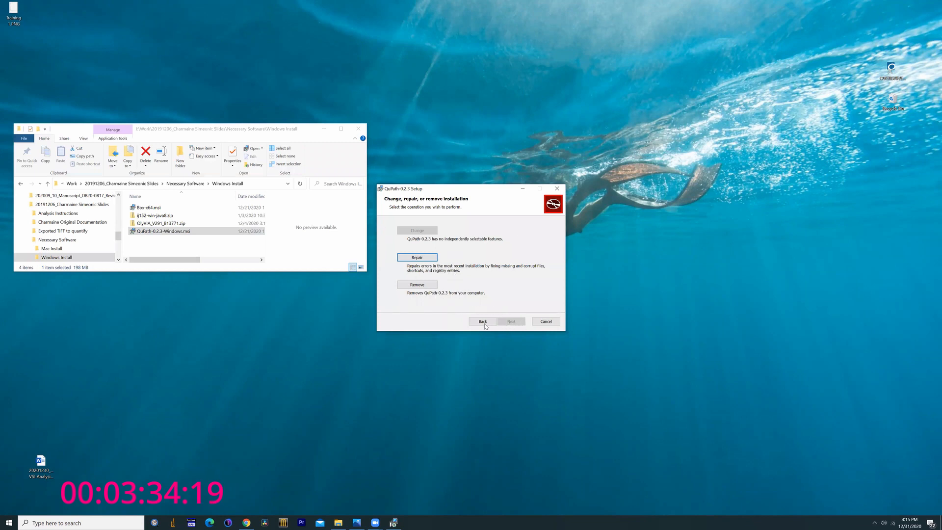
click(432, 258)
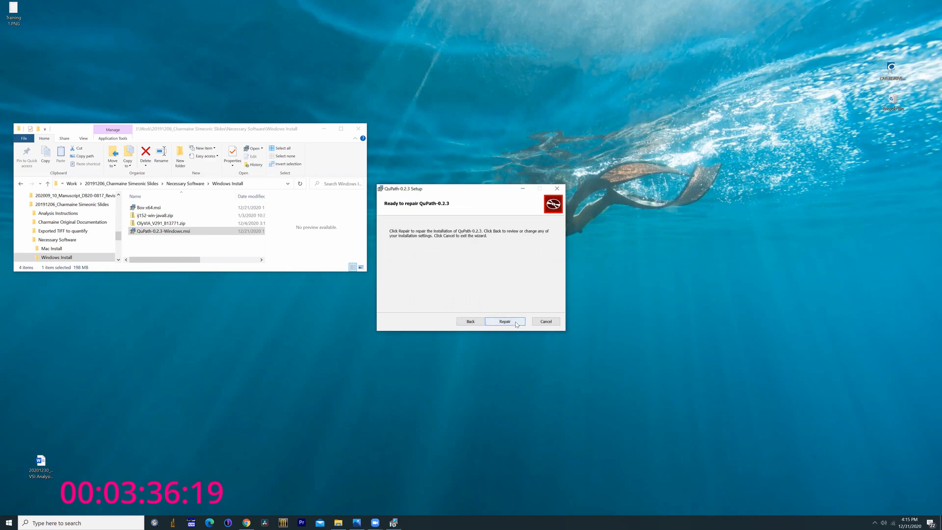
click(498, 320)
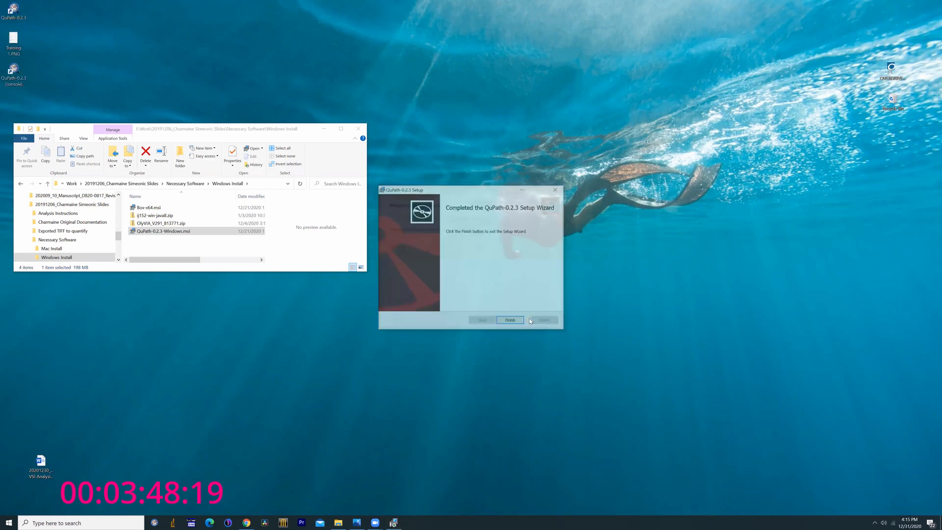
click(511, 321)
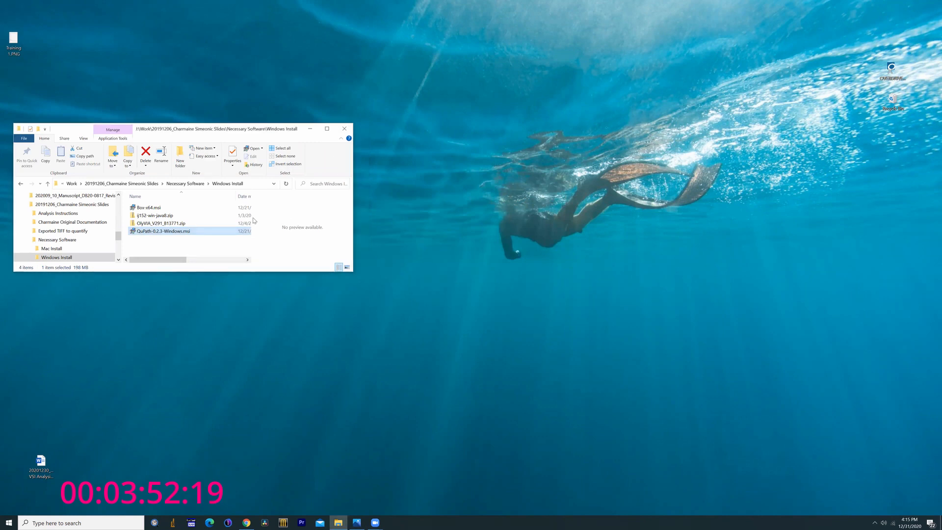
Close the installer folder window and launch QuPath, making its window narrower and moving it to leave desktop space beside it.
click(344, 128)
click(154, 522)
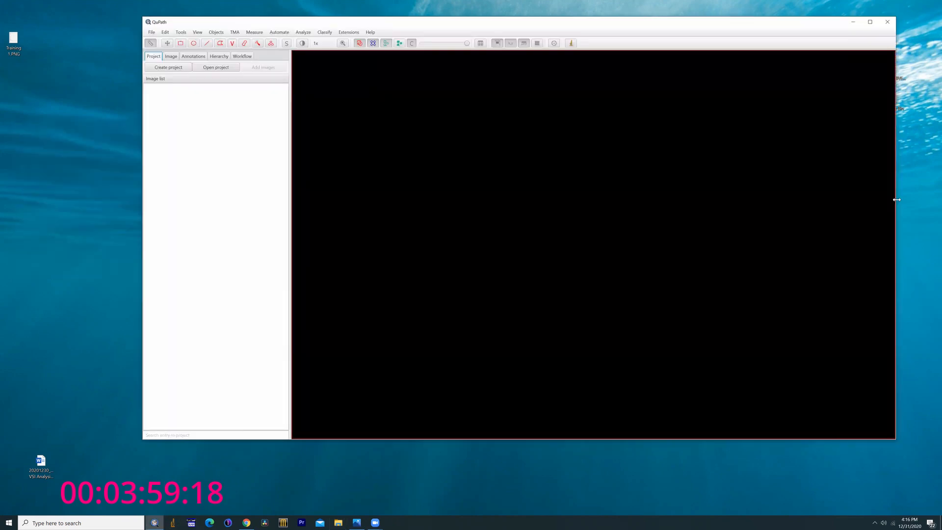
drag(896, 199, 664, 199)
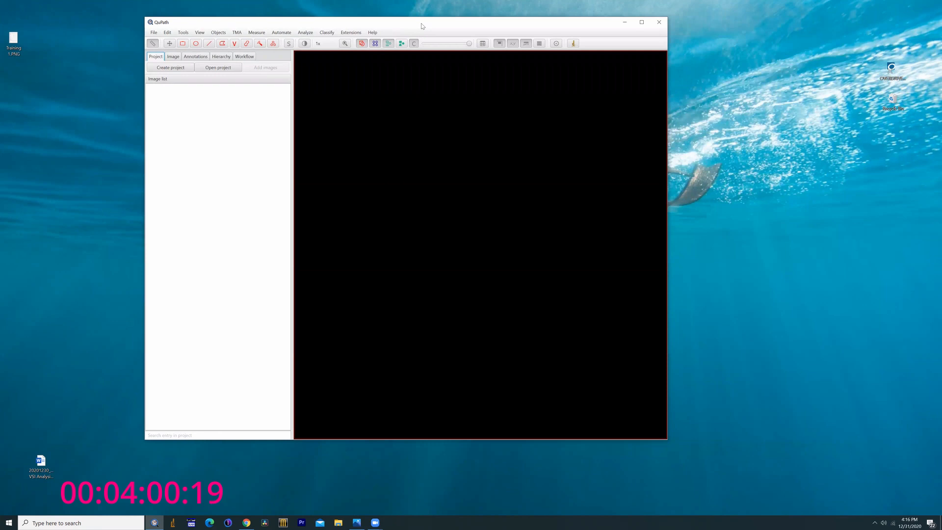
drag(392, 21, 623, 66)
Open a taller File Explorer window on the Olympus VS120 Scan files folder in NVME (G:) > Work > QuPath Analysis.
right_click(319, 522)
click(325, 499)
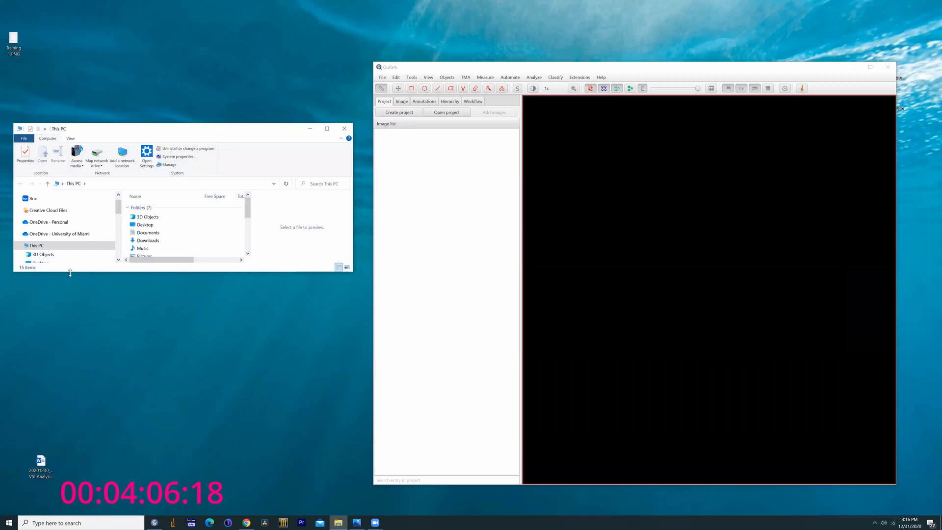
drag(70, 273, 70, 352)
click(43, 341)
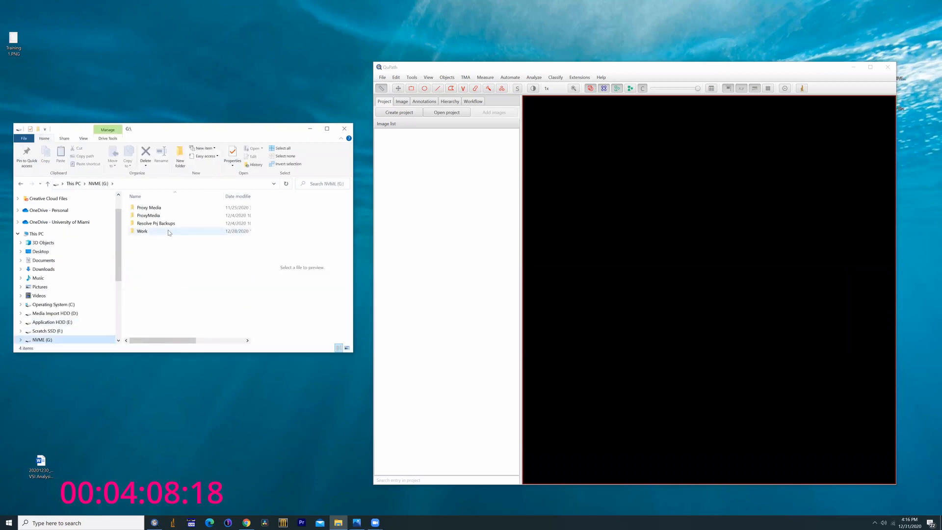
double_click(167, 231)
double_click(162, 215)
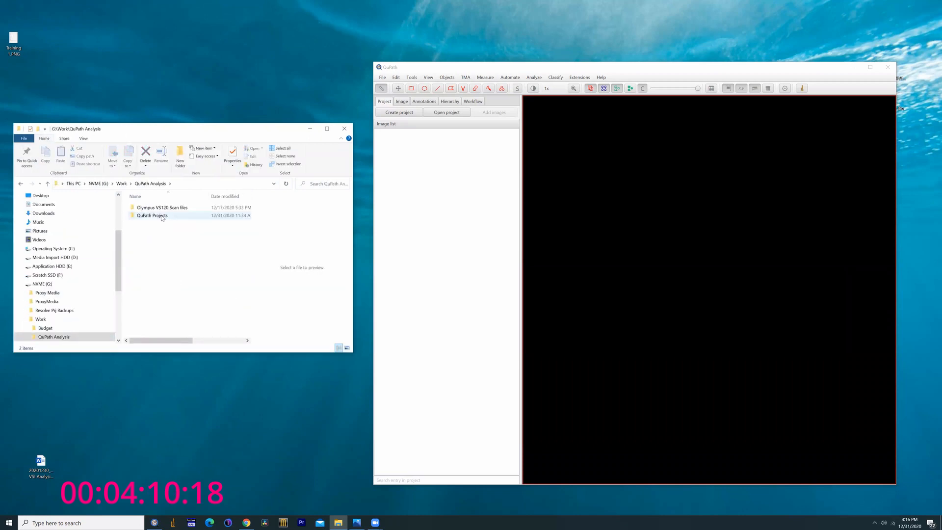
double_click(162, 208)
Look through the Col18 and INS scan folders dated 20191219 to 20191226 in Olympus VS120 Scan files.
scroll(198, 279, down, 4)
scroll(198, 279, down, 20)
scroll(196, 280, down, 15)
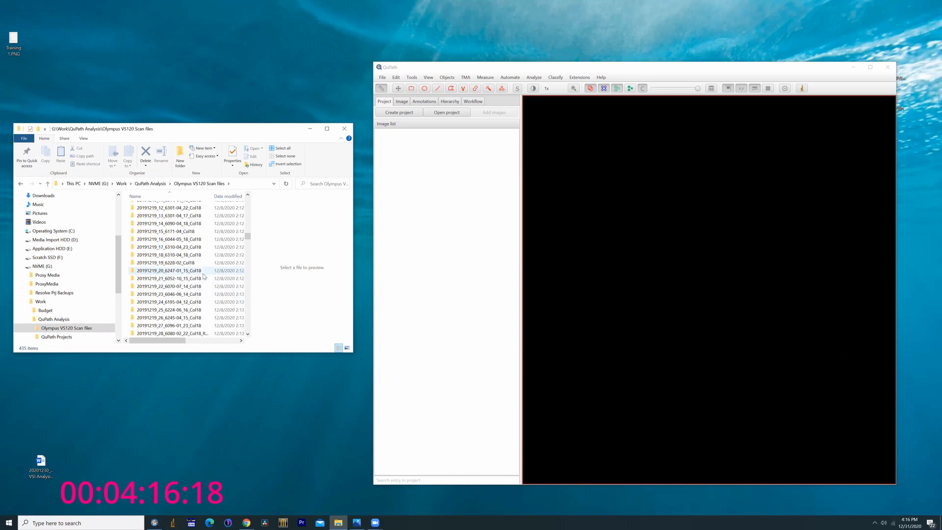
scroll(202, 277, down, 13)
scroll(201, 275, down, 20)
scroll(202, 278, down, 15)
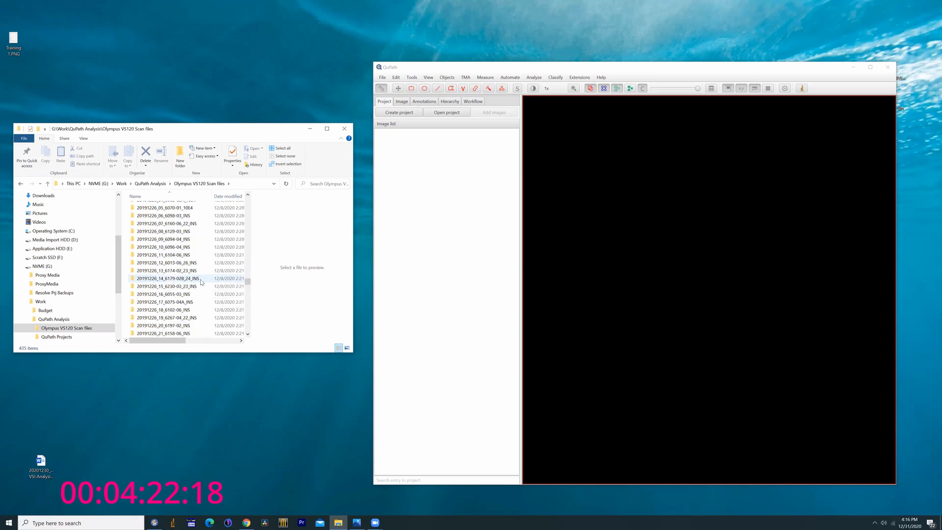
Find the 20191226_06_6098-03_INS scan folder in Olympus VS120 Scan files and open it.
scroll(200, 278, up, 3)
click(198, 283)
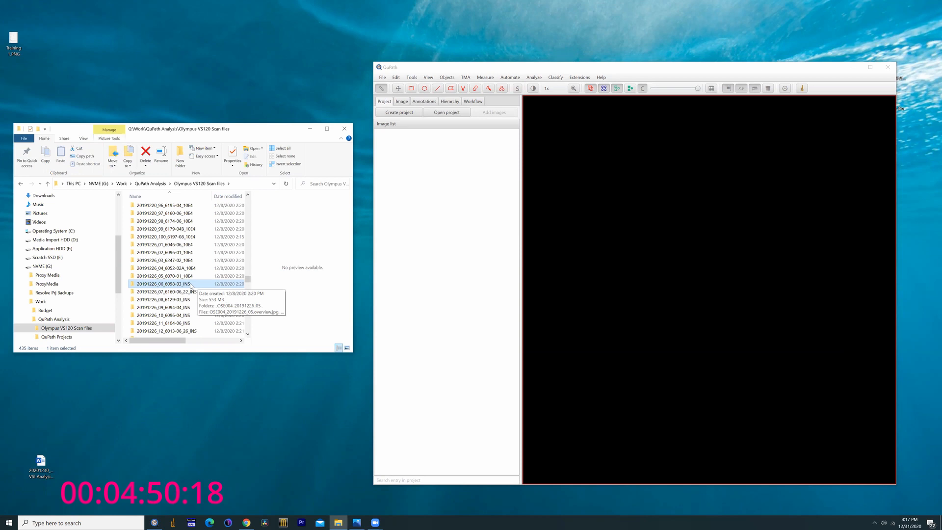
double_click(190, 285)
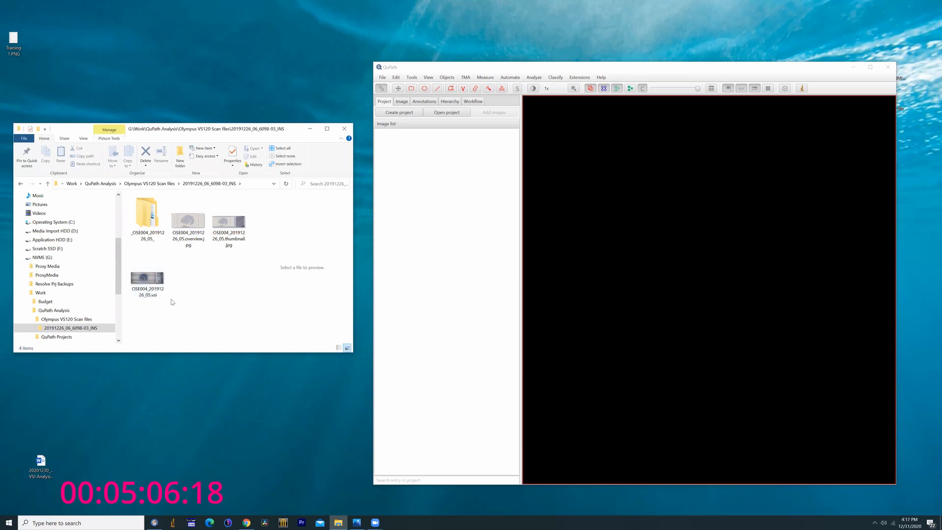
Load OSE004_20191226_05.vsi into QuPath, open its 10x image, and move the image type prompt aside.
click(148, 284)
drag(690, 273, 689, 273)
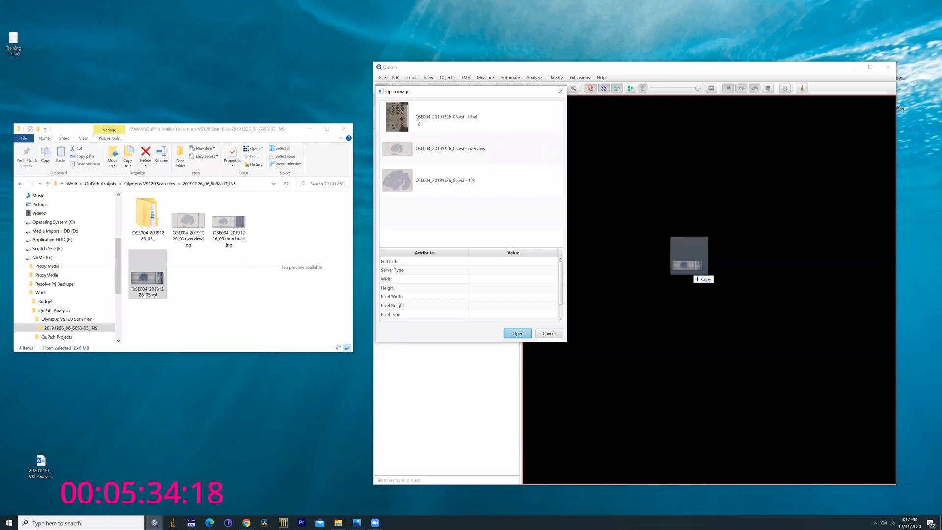
double_click(433, 182)
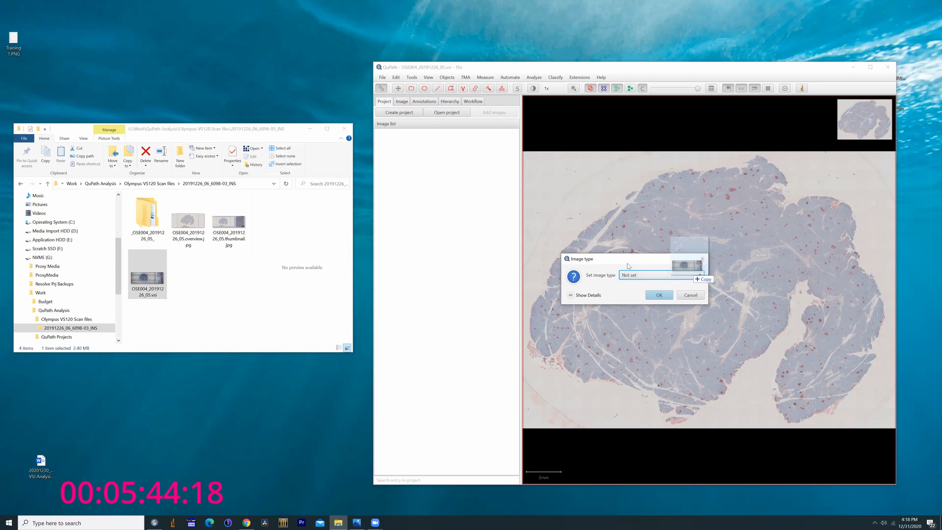
drag(611, 255, 474, 212)
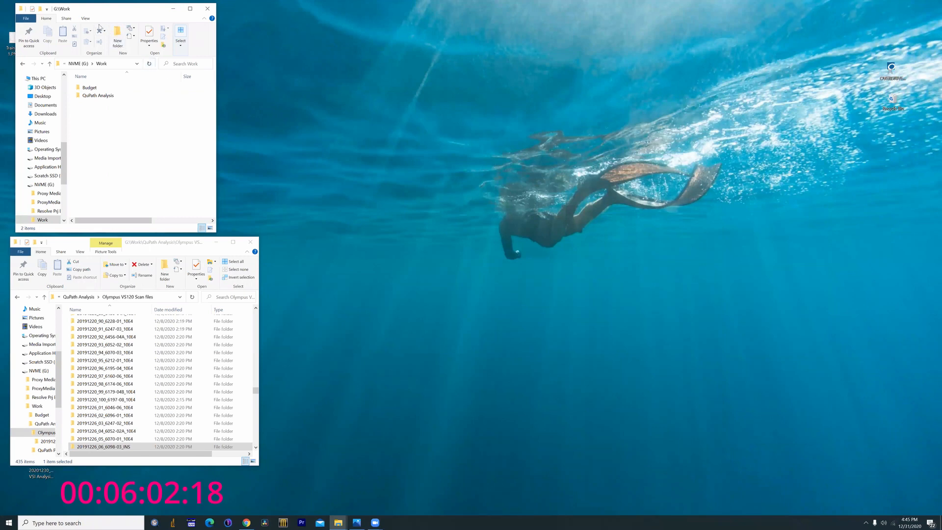
Launch QuPath and resize its window so that both File Explorer windows beside it are uncovered.
click(154, 522)
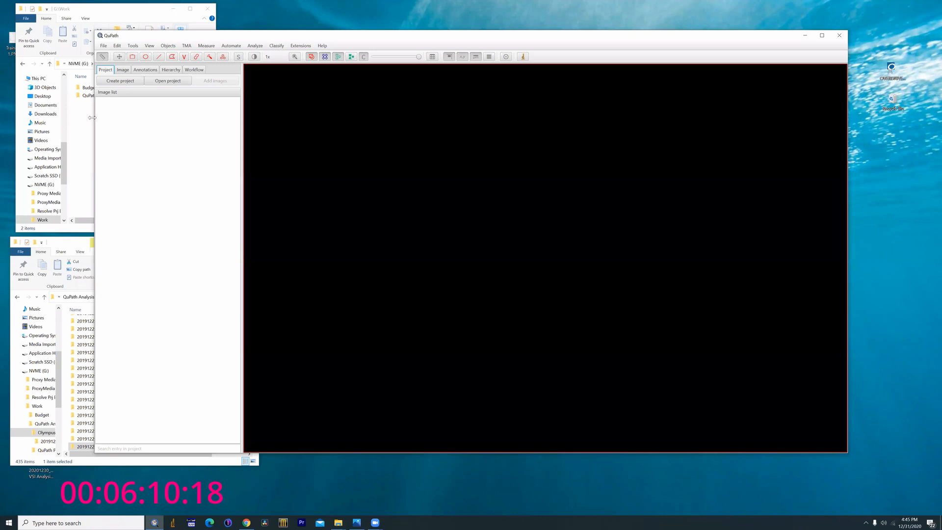
drag(92, 118, 314, 118)
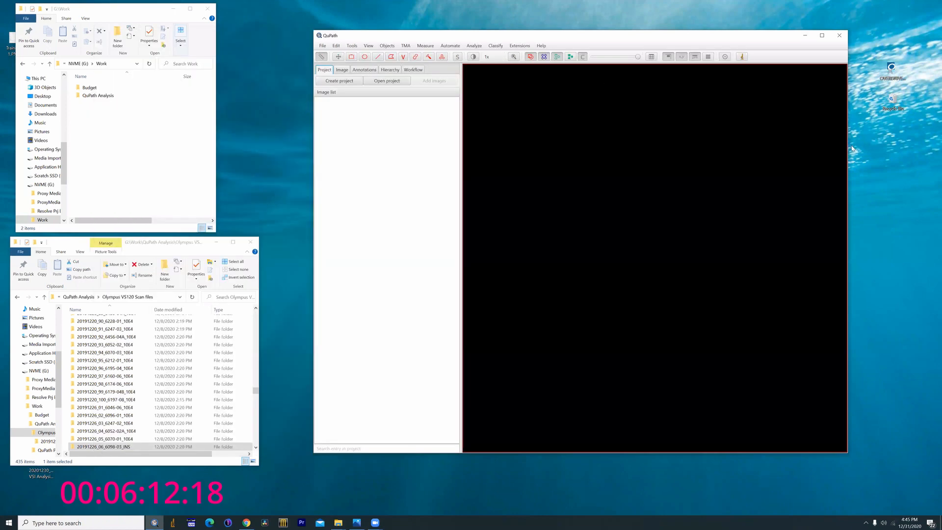
drag(847, 148, 881, 148)
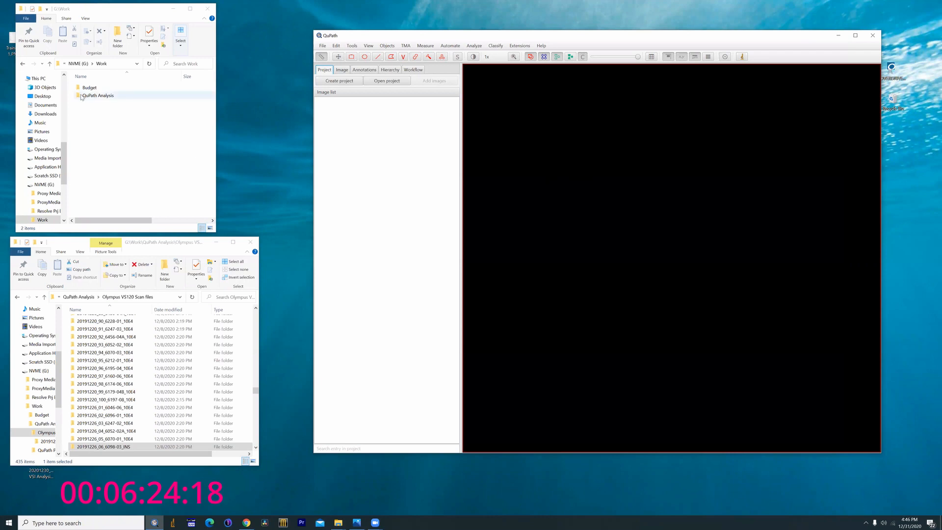
Look through the Olympus VS120 Scan files and QuPath Projects folders in Work > QuPath Analysis, widening the File Explorer window.
double_click(117, 95)
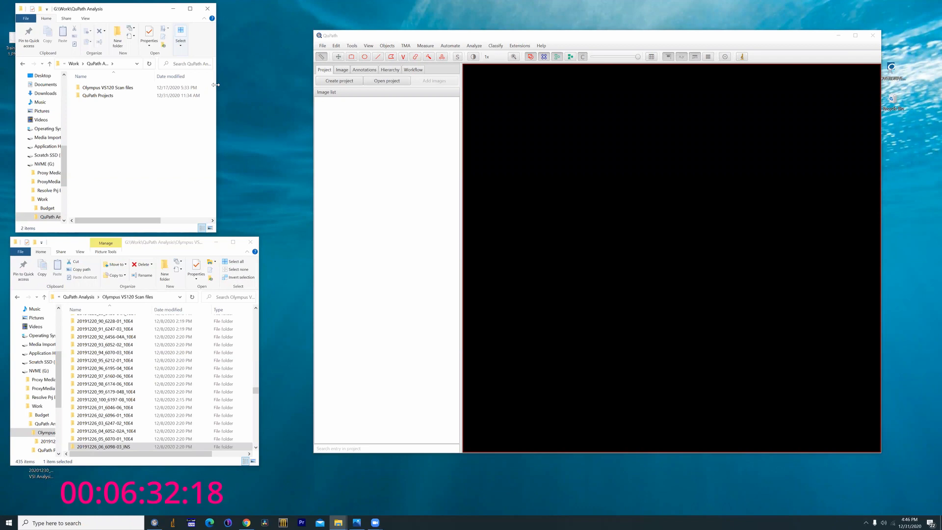
drag(215, 85, 247, 99)
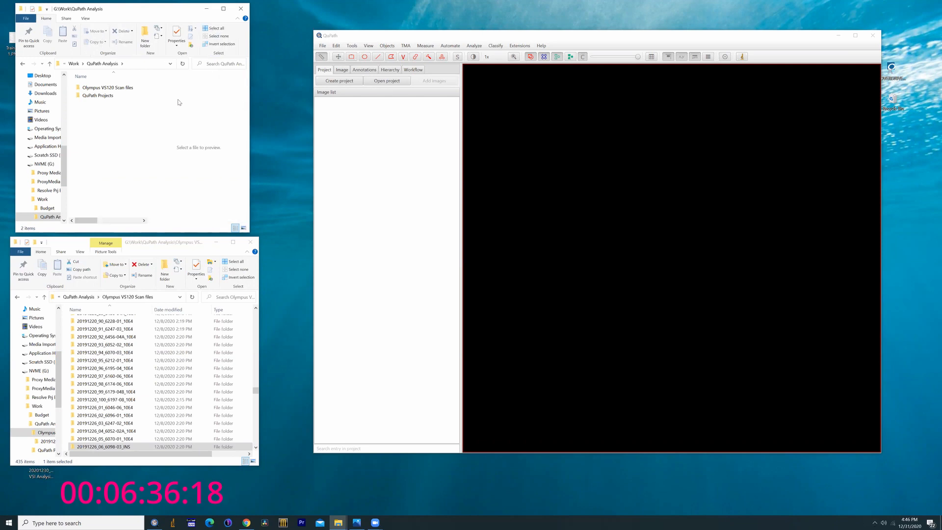
double_click(86, 89)
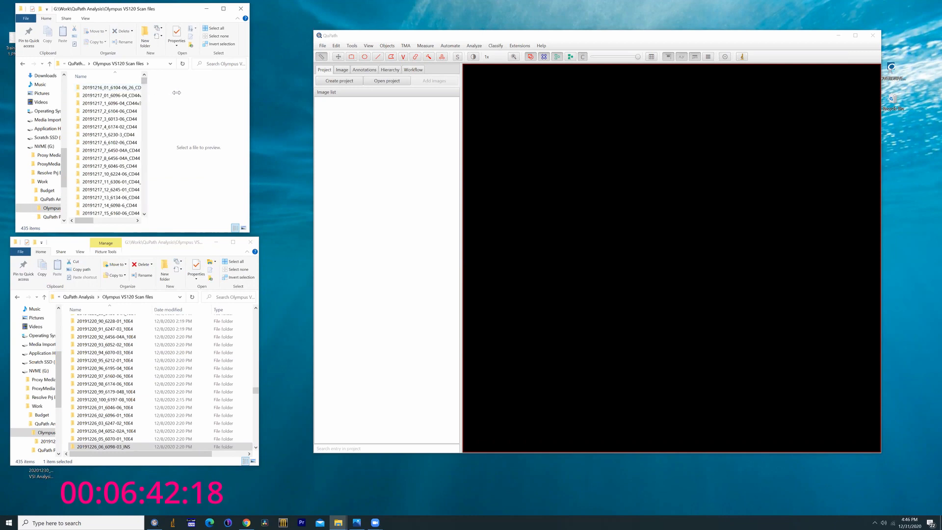
click(50, 63)
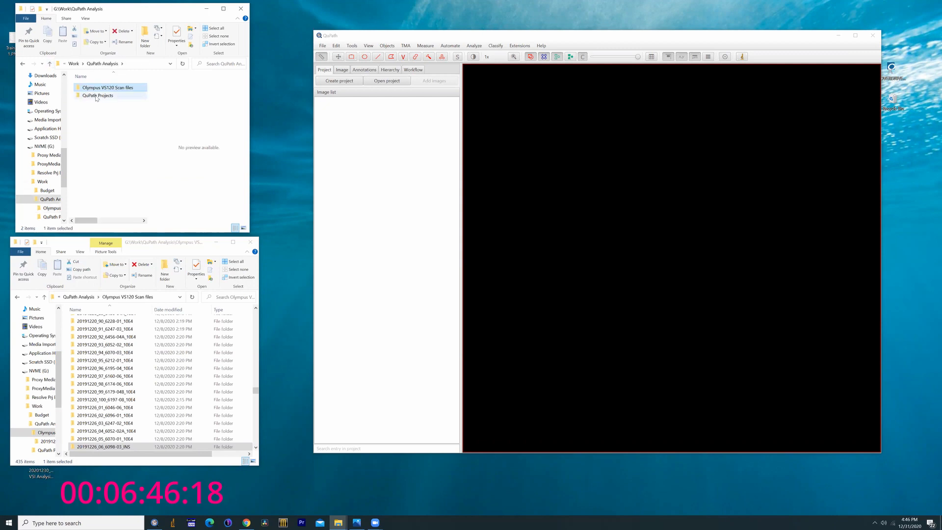
double_click(97, 96)
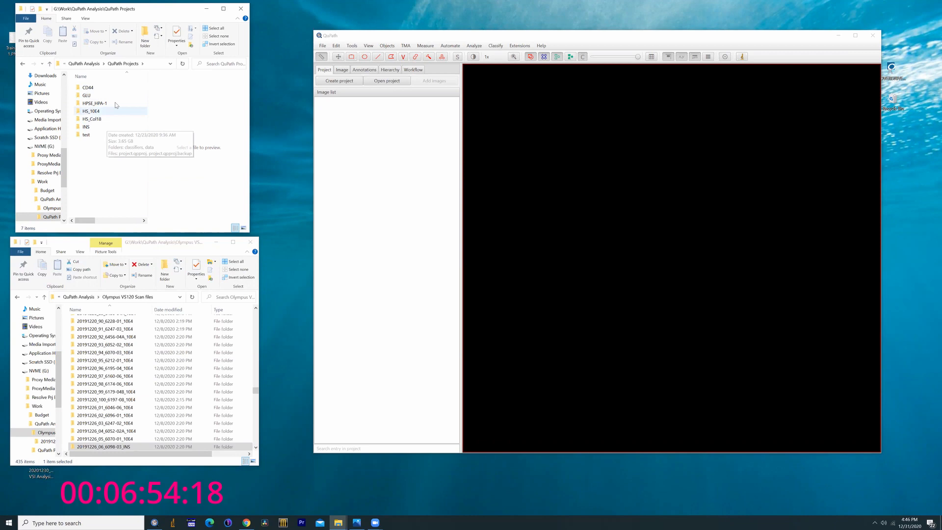
mouse_move(118, 87)
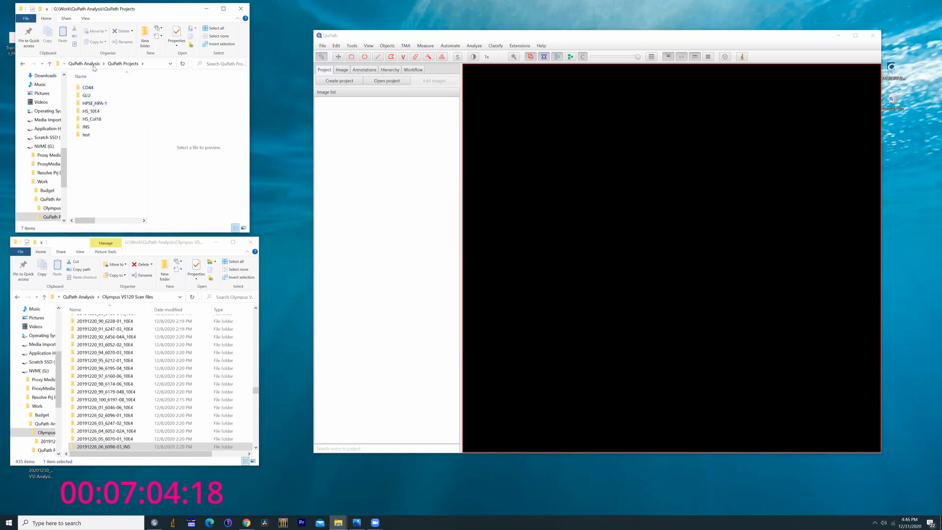
click(92, 64)
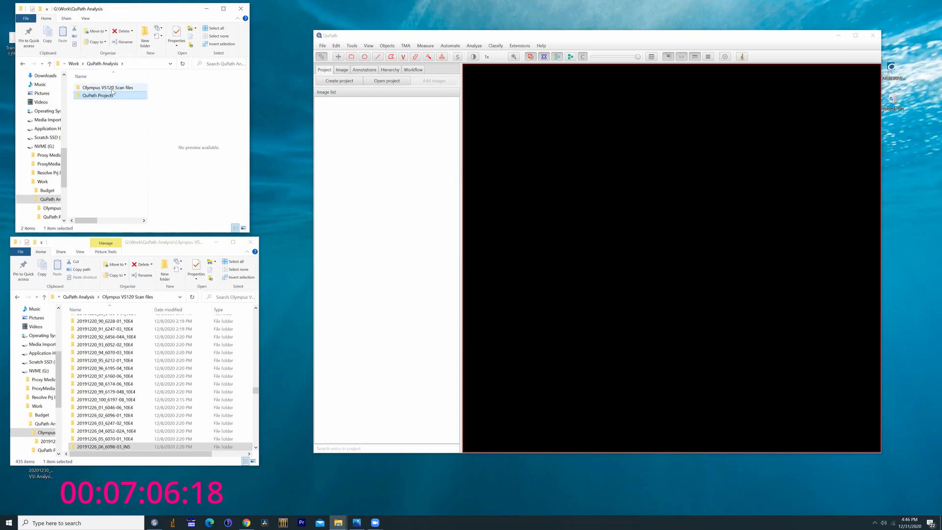
Load project.qpproj from QuPath Projects > INS into QuPath and open its image 20191226_06_6098-03_24_INS_10x.
double_click(112, 95)
double_click(92, 119)
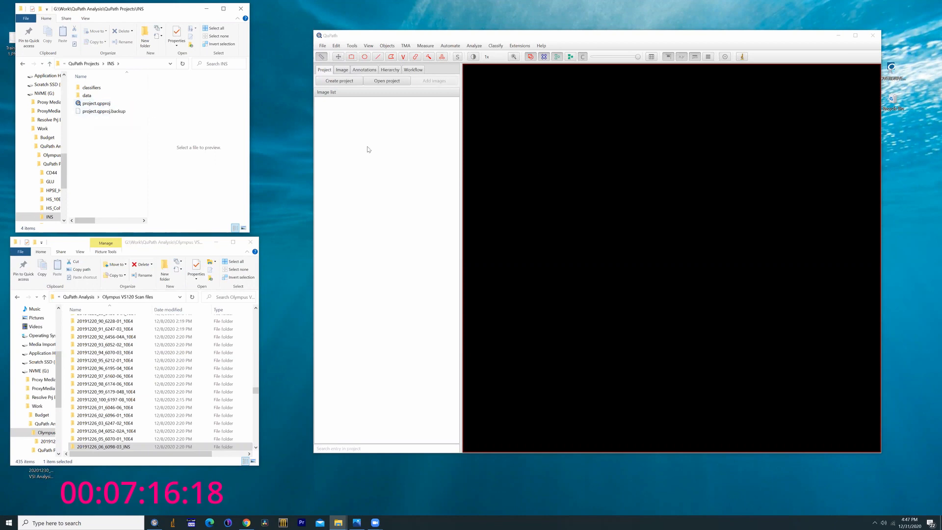
drag(93, 106, 537, 177)
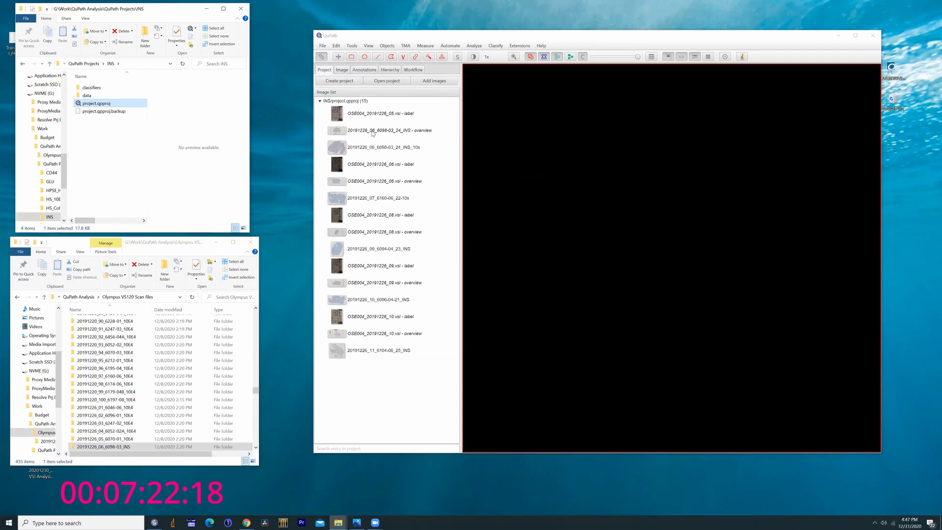
click(397, 153)
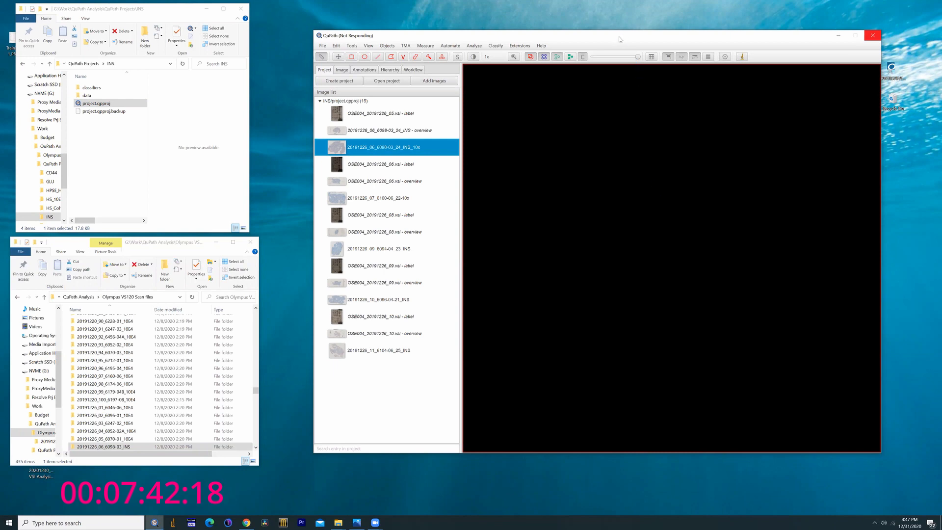
drag(622, 35, 578, 39)
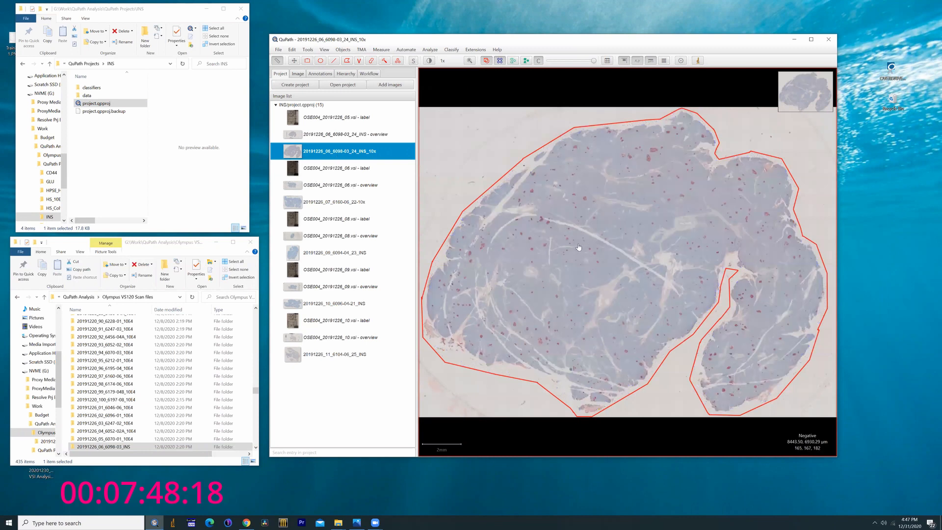
Examine the stained tissue up close with the cell detections shown and hidden.
key(d)
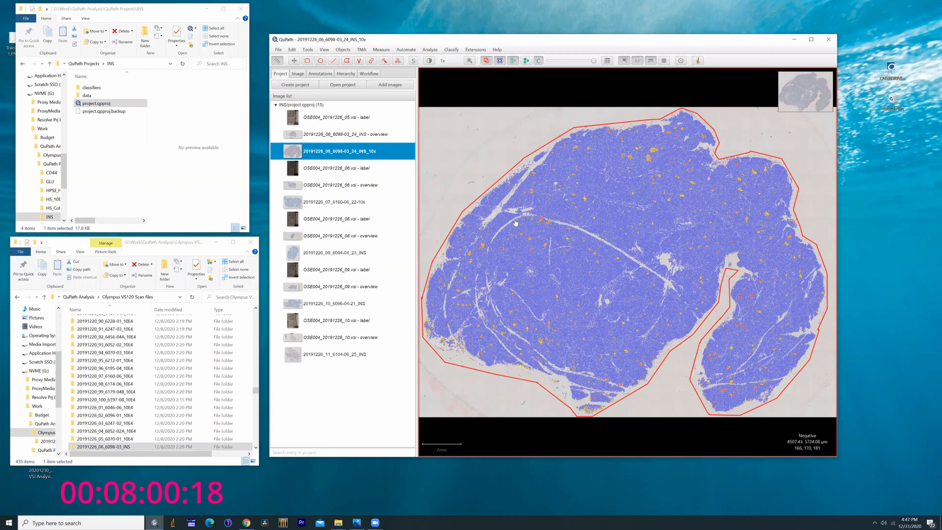
scroll(603, 231, up, 5)
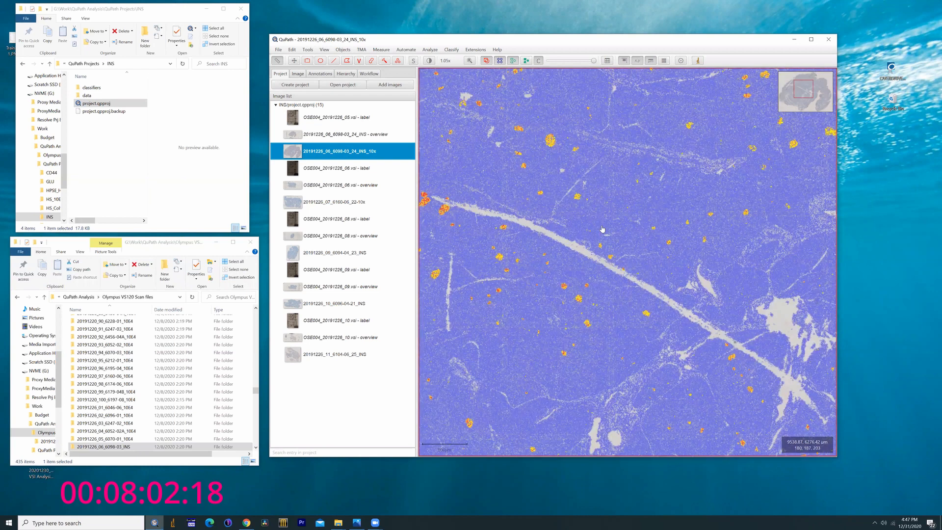
key(d)
scroll(604, 227, up, 3)
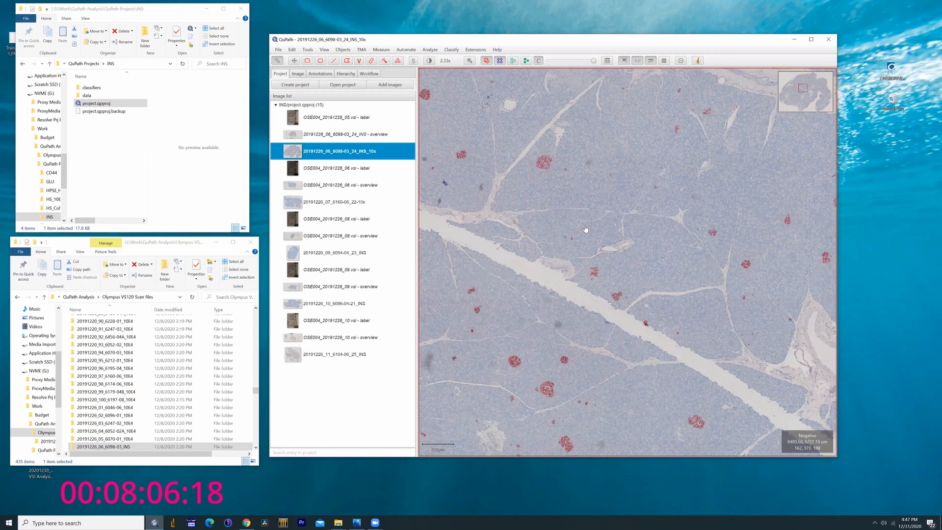
scroll(585, 229, down, 1)
scroll(583, 230, down, 1)
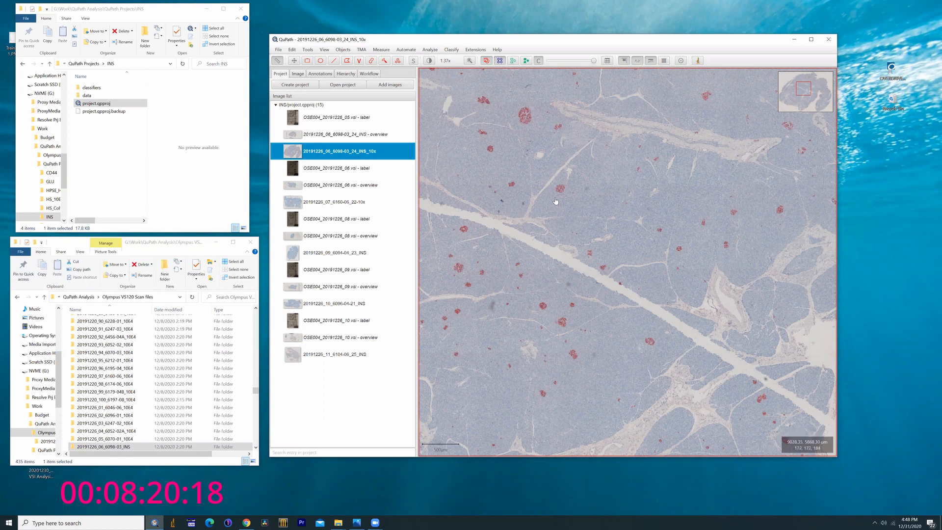
scroll(555, 201, down, 5)
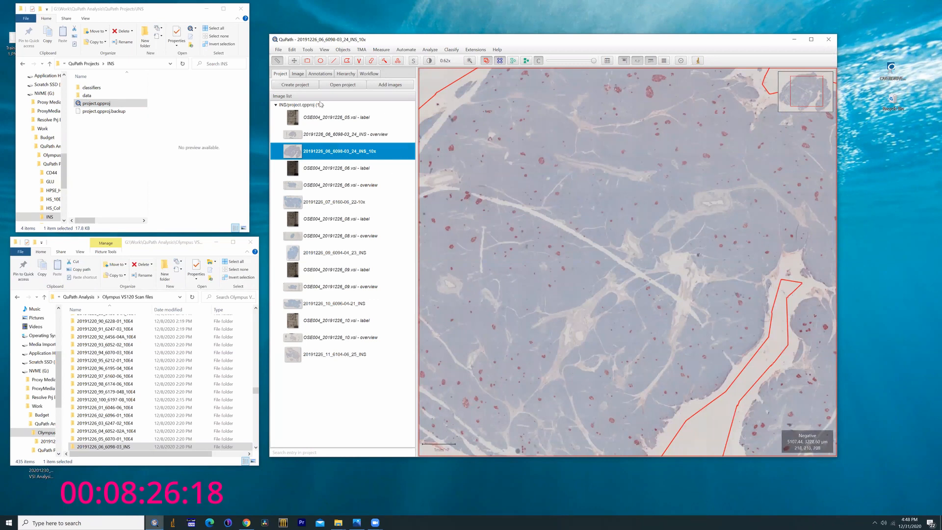
Close and relaunch QuPath, and open the test folder in QuPath Projects in File Explorer.
click(821, 40)
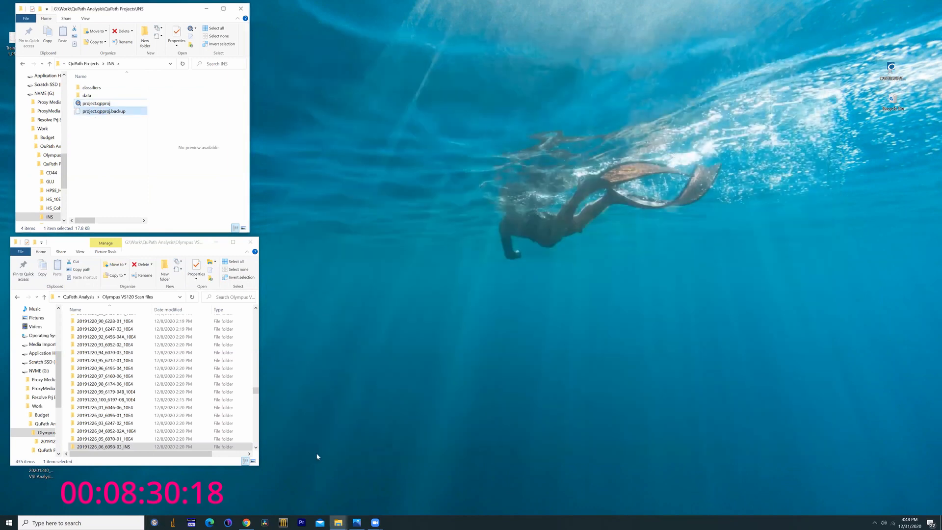
click(155, 522)
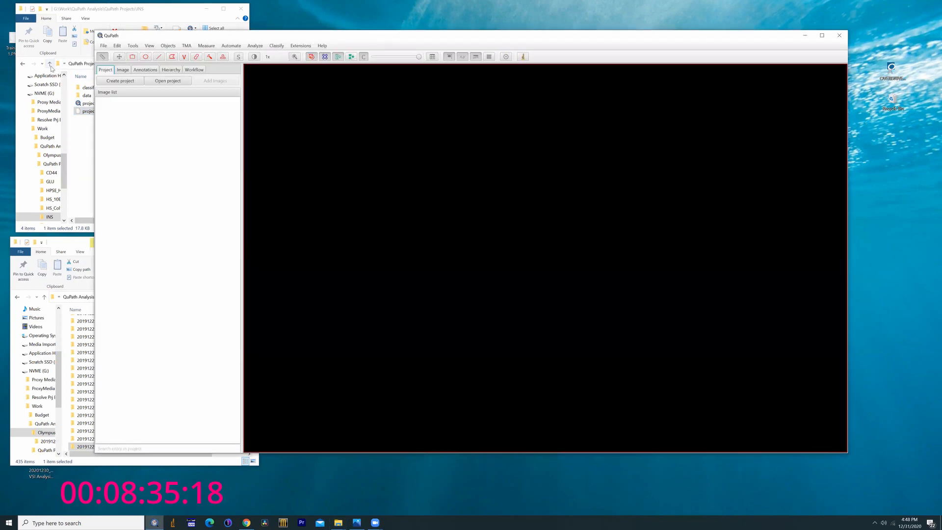
click(51, 66)
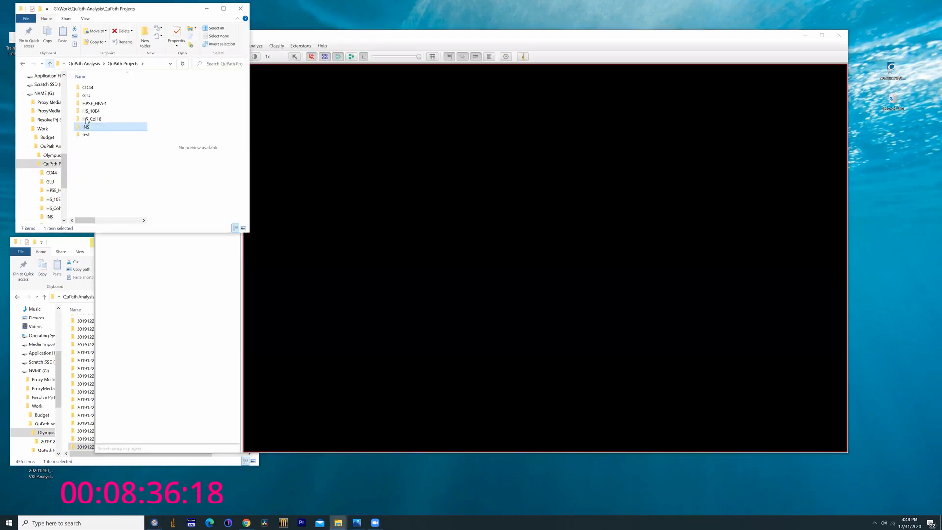
click(93, 136)
double_click(92, 135)
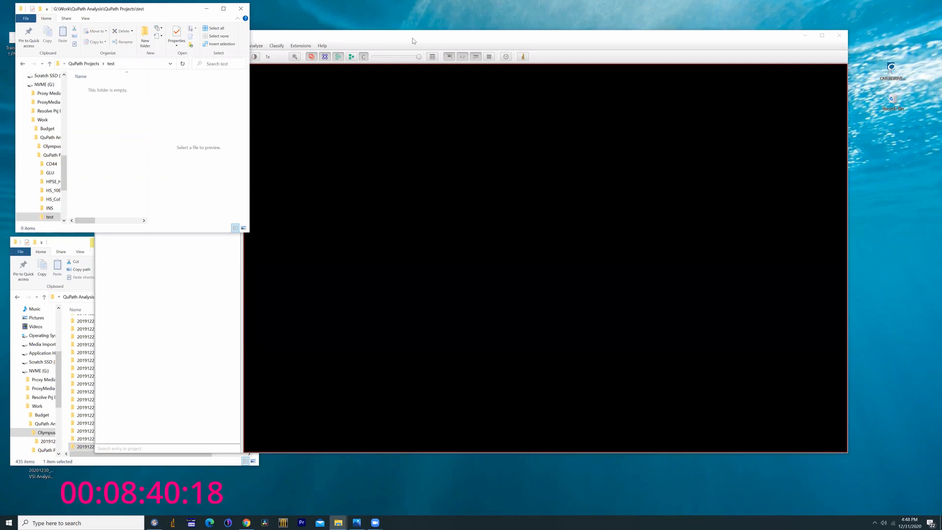
Make the QuPath window narrower and move it clear of the File Explorer windows.
drag(480, 39, 510, 34)
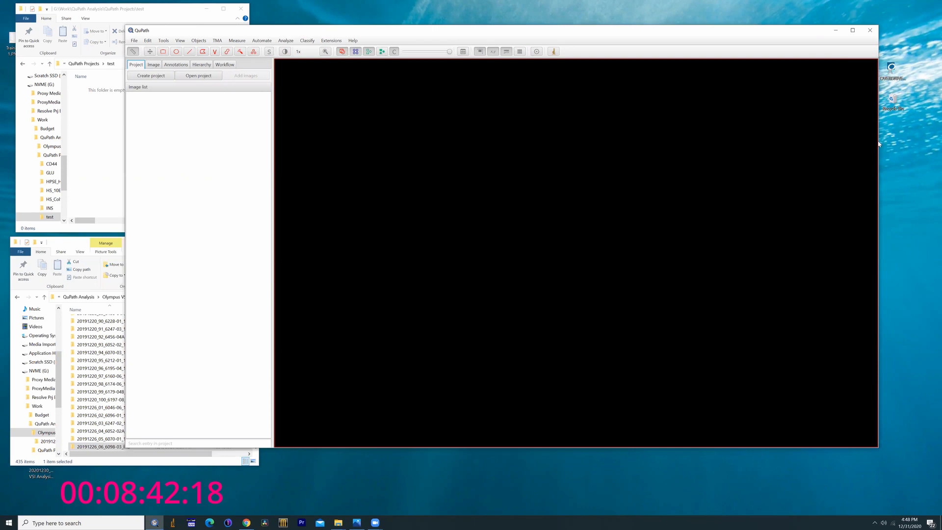
drag(878, 141, 777, 141)
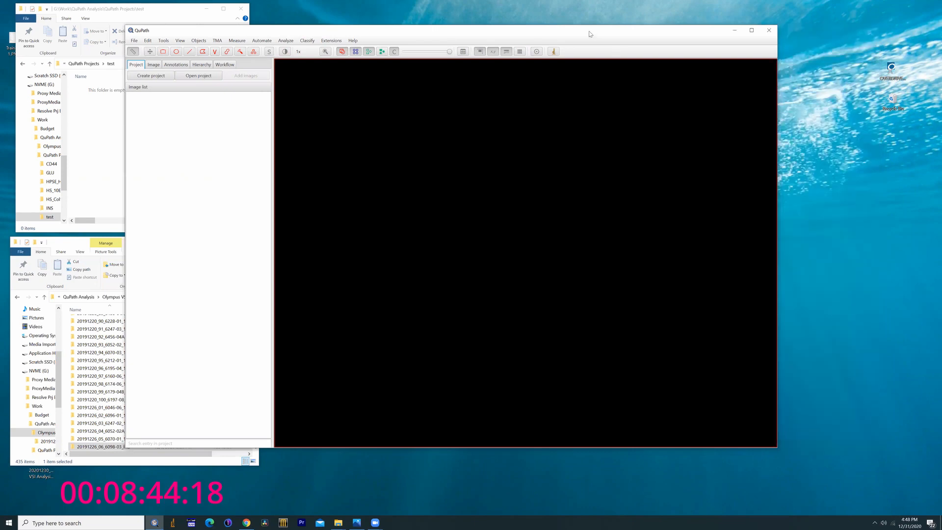
drag(589, 31, 718, 37)
Create a QuPath project in the test folder under NVME (G:) > Work > QuPath Analysis > QuPath Projects.
click(281, 82)
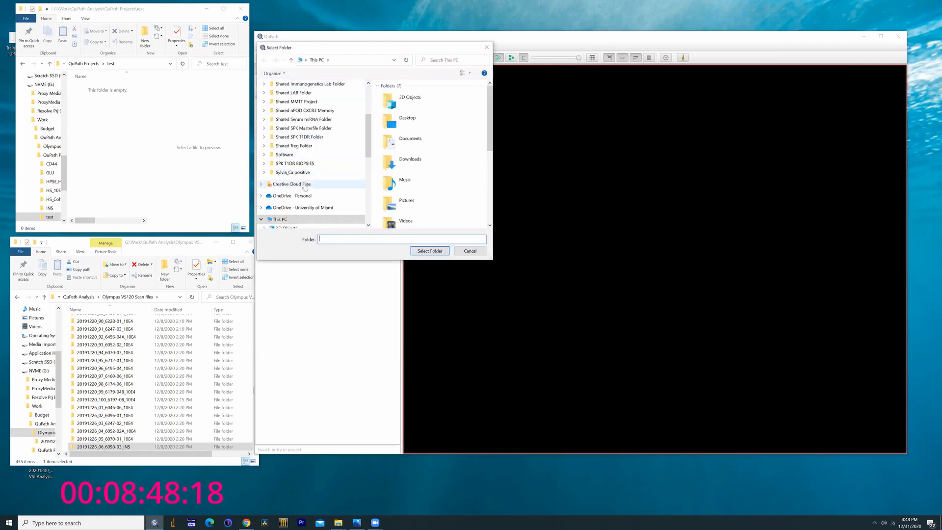
scroll(303, 189, down, 5)
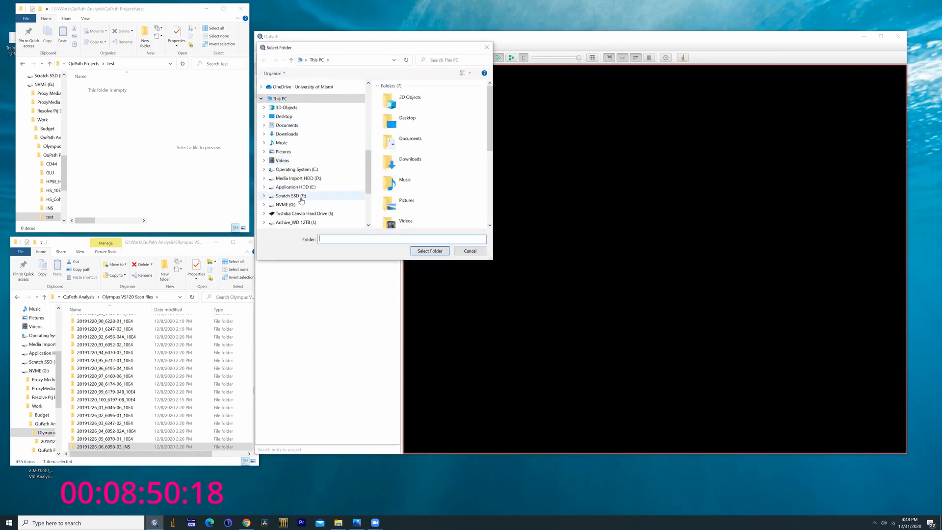
click(295, 205)
double_click(397, 119)
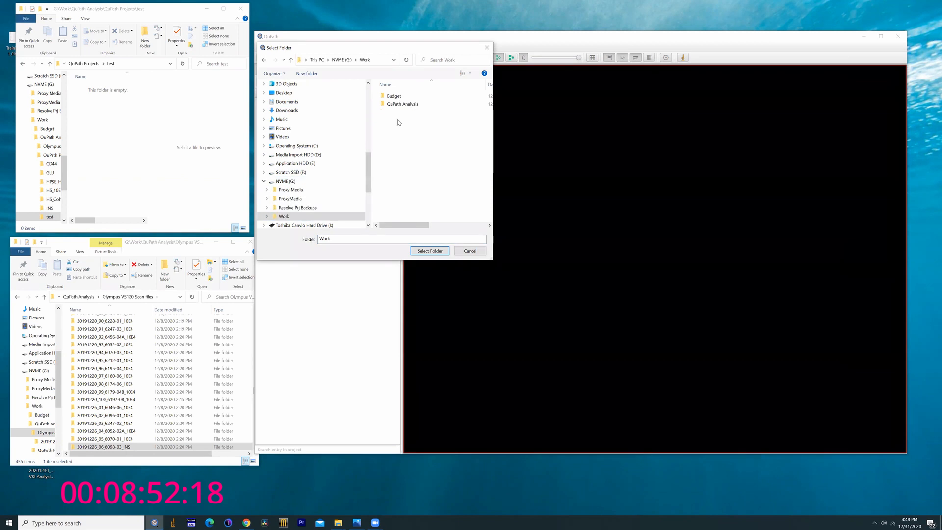
double_click(392, 104)
click(392, 105)
double_click(392, 105)
click(391, 143)
click(429, 251)
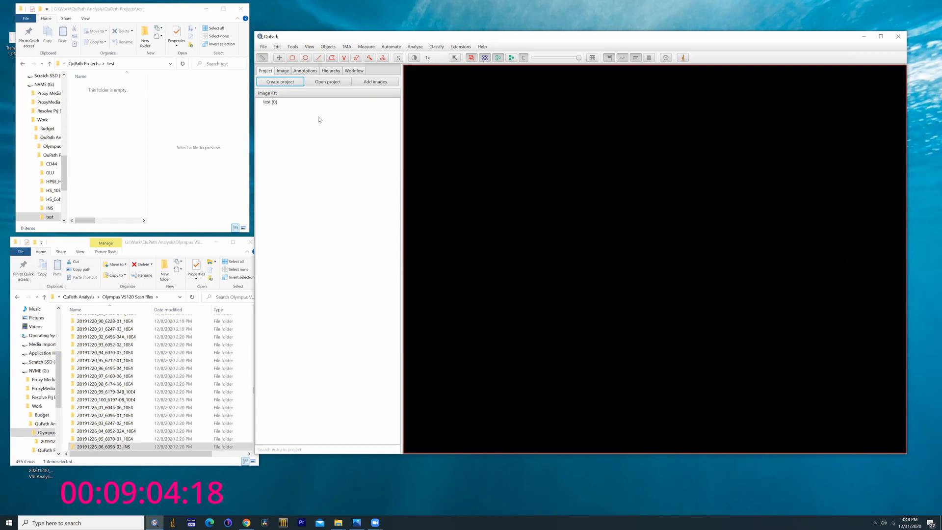
Import OSE004_20191226_05.vsi from the 20191226_06_6098-03_INS folder into the test project and select its 10x image.
click(351, 71)
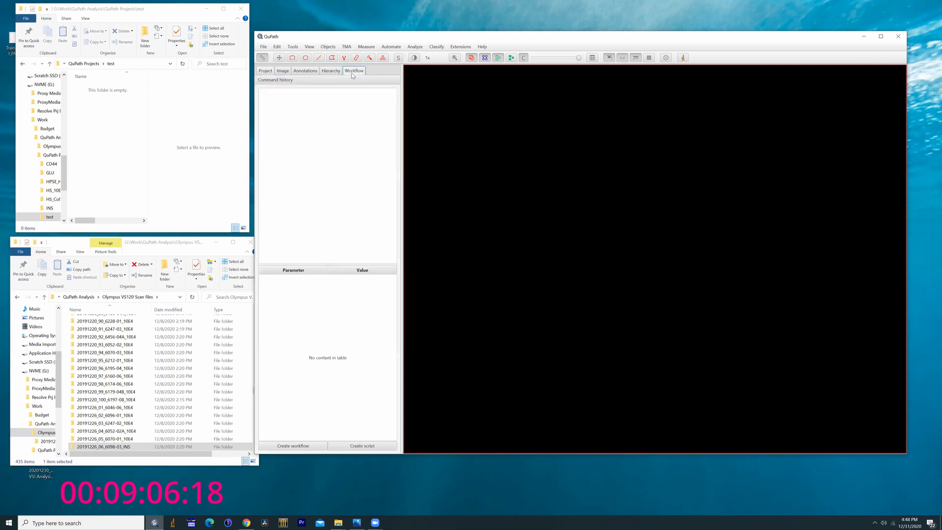
click(264, 72)
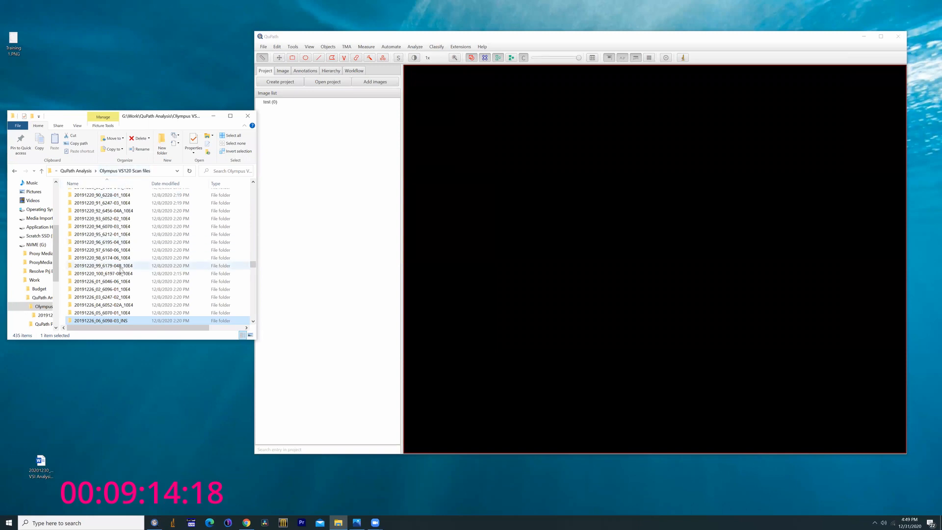
double_click(128, 321)
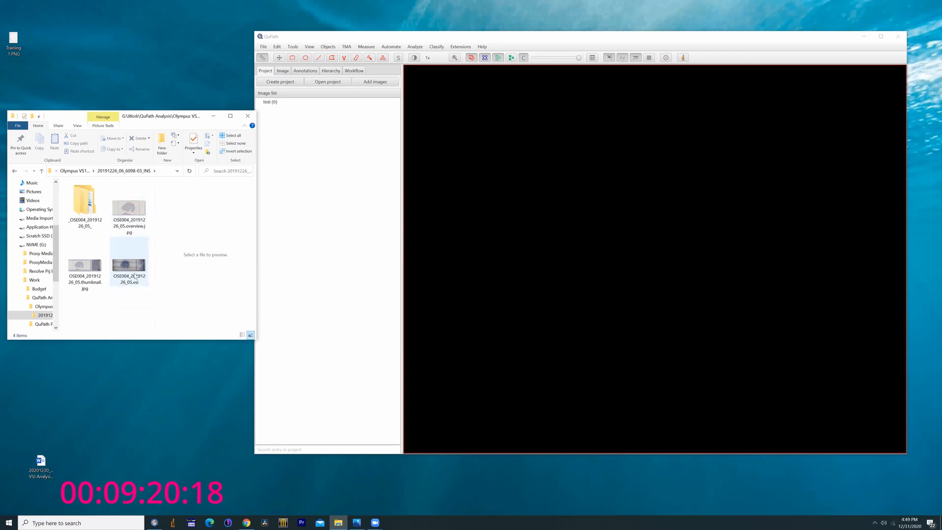
drag(119, 270, 500, 244)
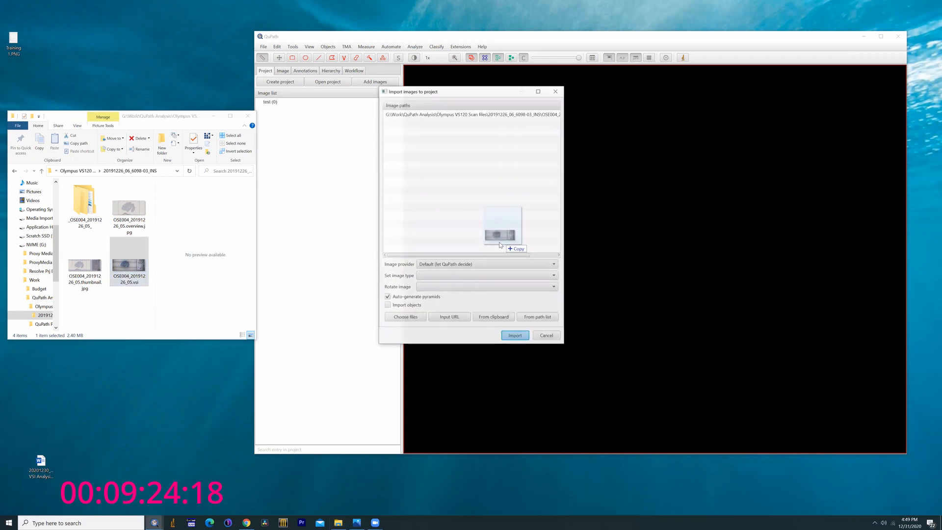
click(520, 339)
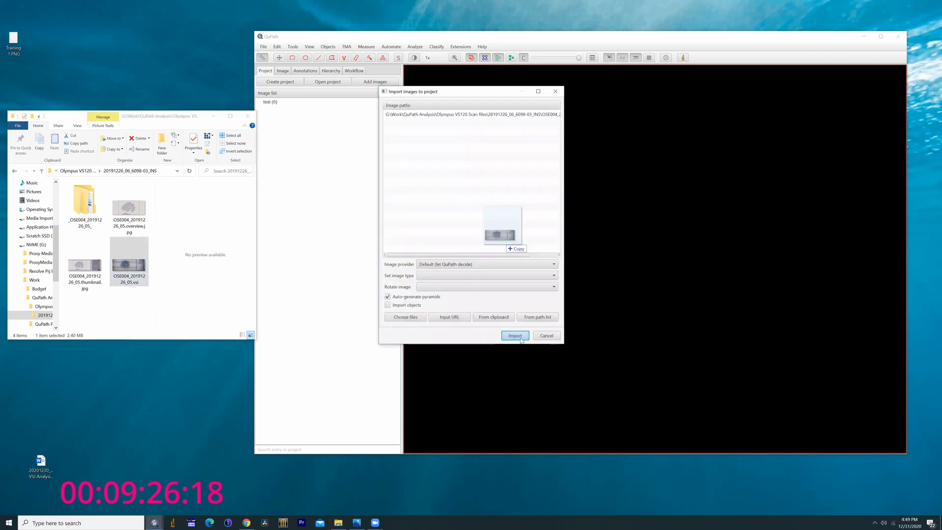
click(515, 336)
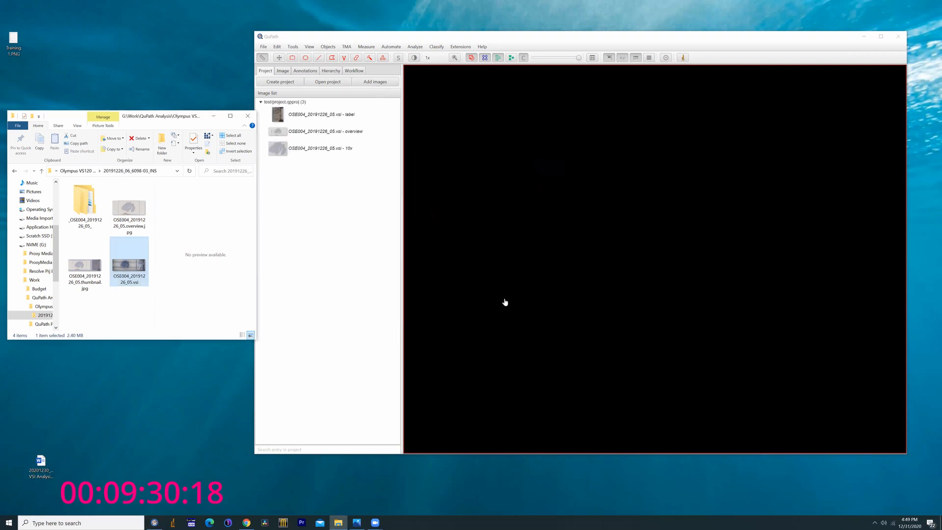
click(309, 149)
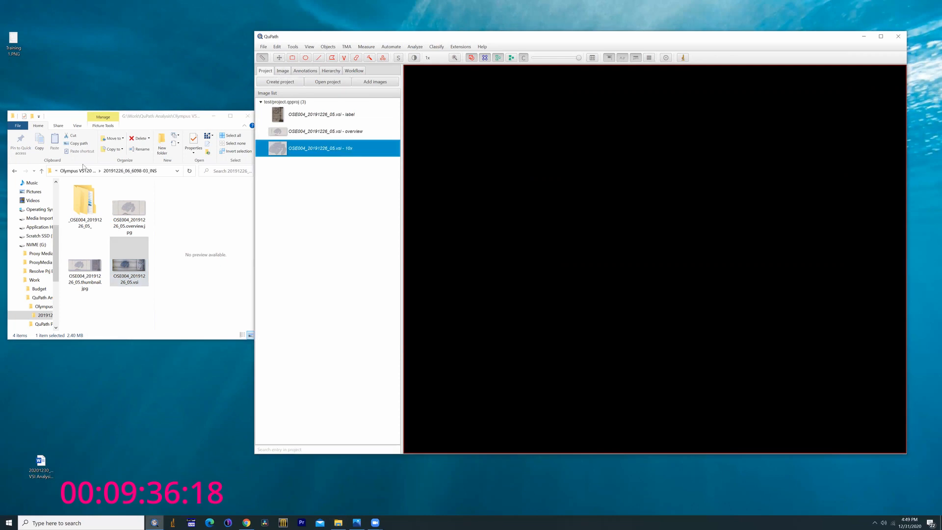
Import OSE004_20191226_06.vsi from the 20191226_07_6160-06_22_INS scan folder into the test project.
click(41, 171)
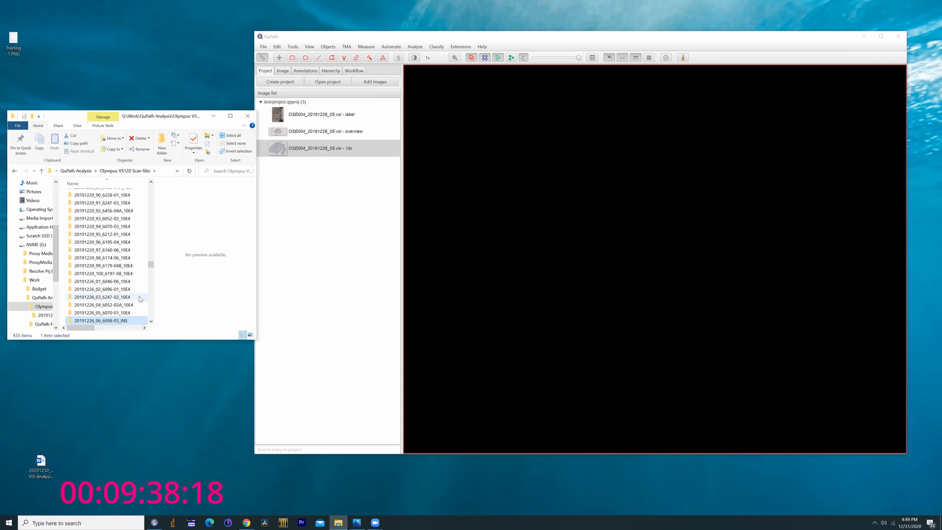
click(151, 322)
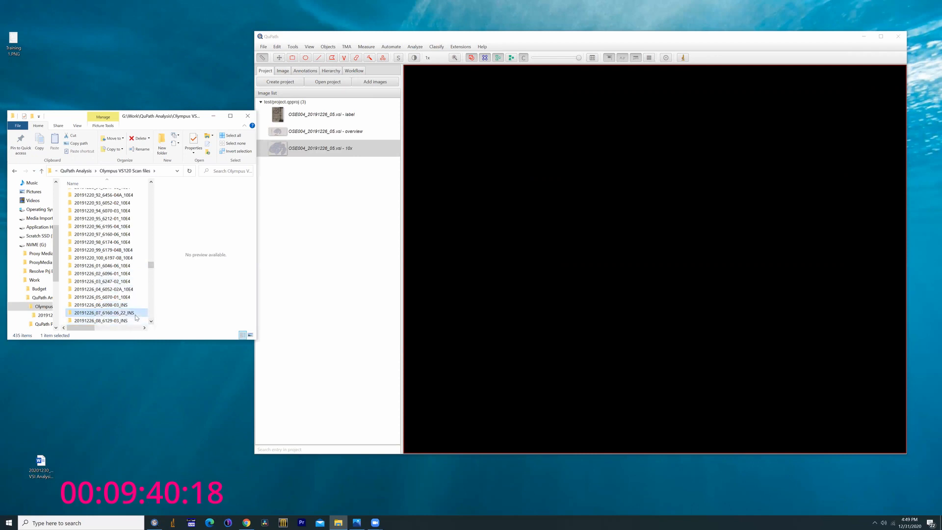
double_click(129, 313)
drag(124, 266, 518, 238)
click(514, 336)
click(311, 149)
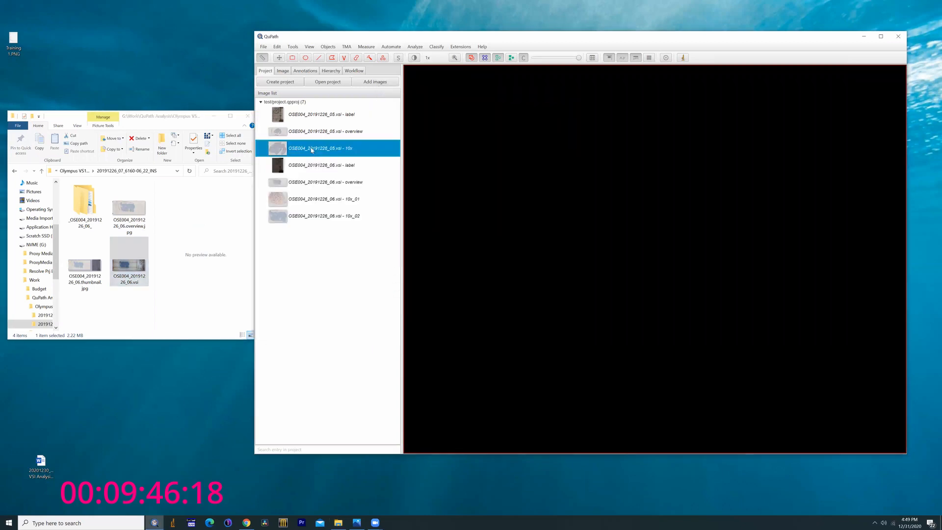
View the label, overview and 10x images of OSE004_20191226_05.vsi in turn without setting an image type.
click(292, 117)
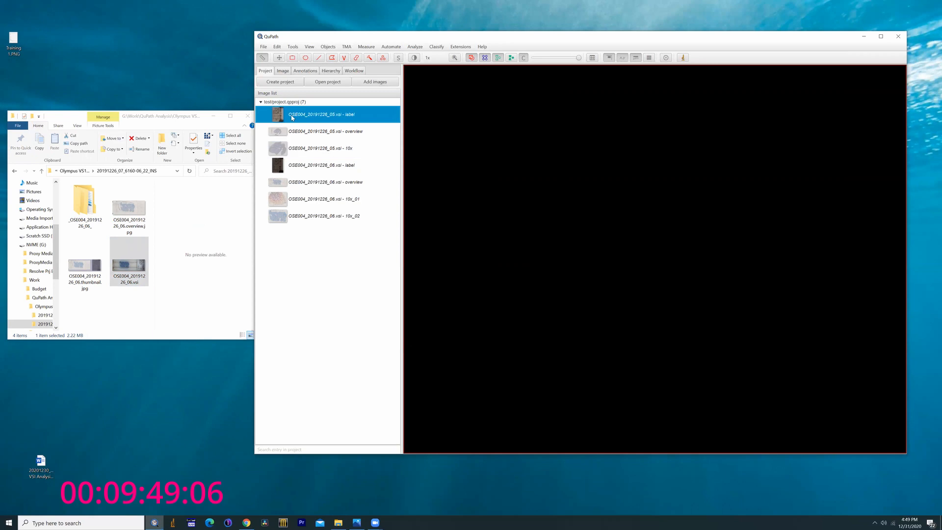
click(263, 47)
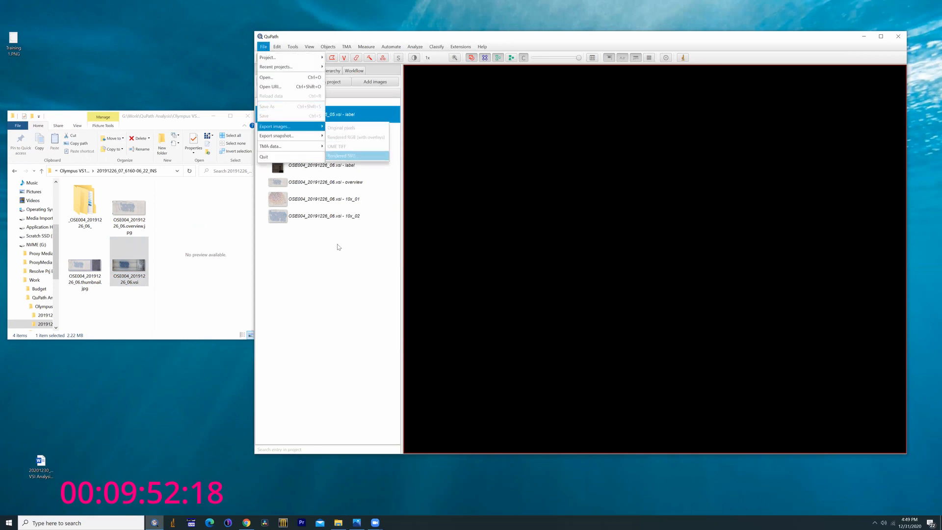
click(305, 246)
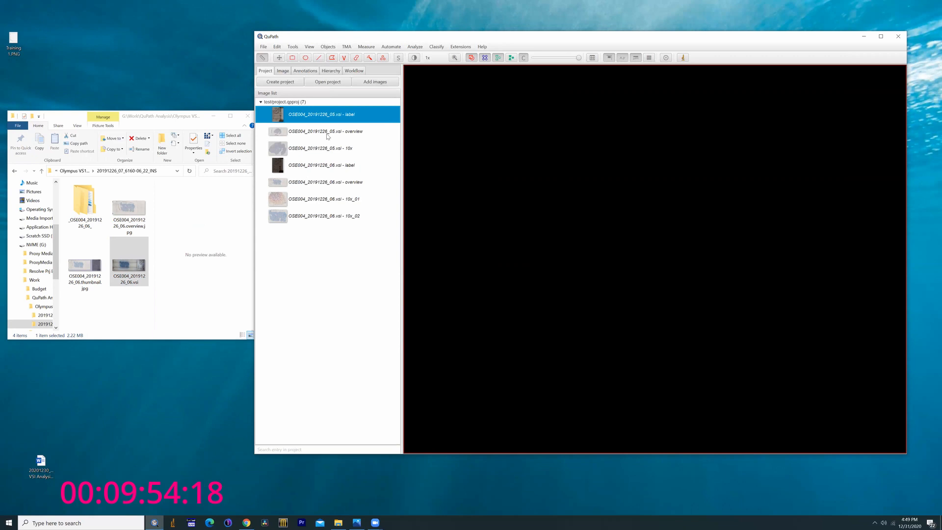
double_click(322, 119)
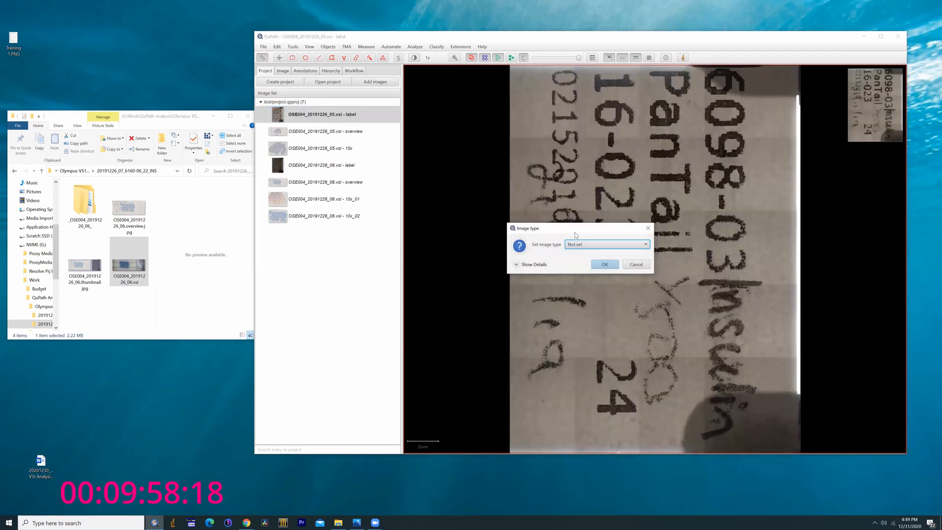
click(647, 228)
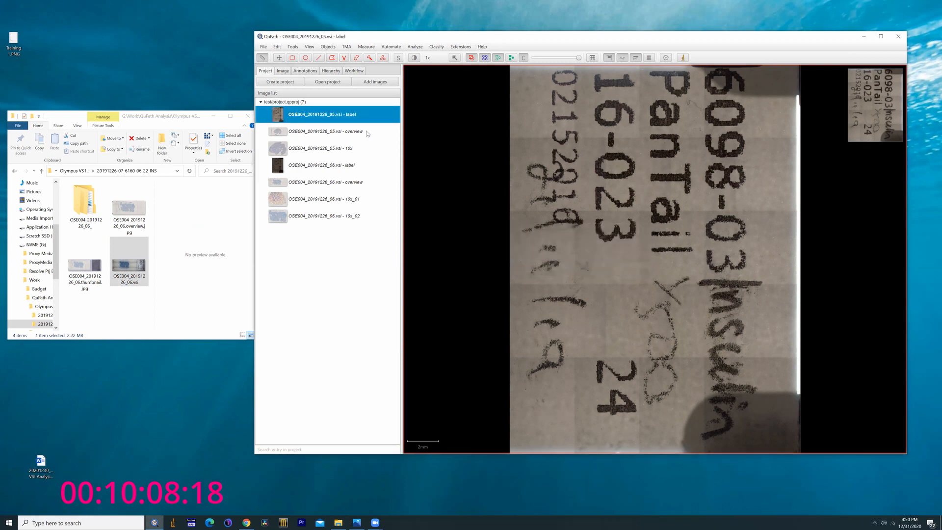
click(288, 134)
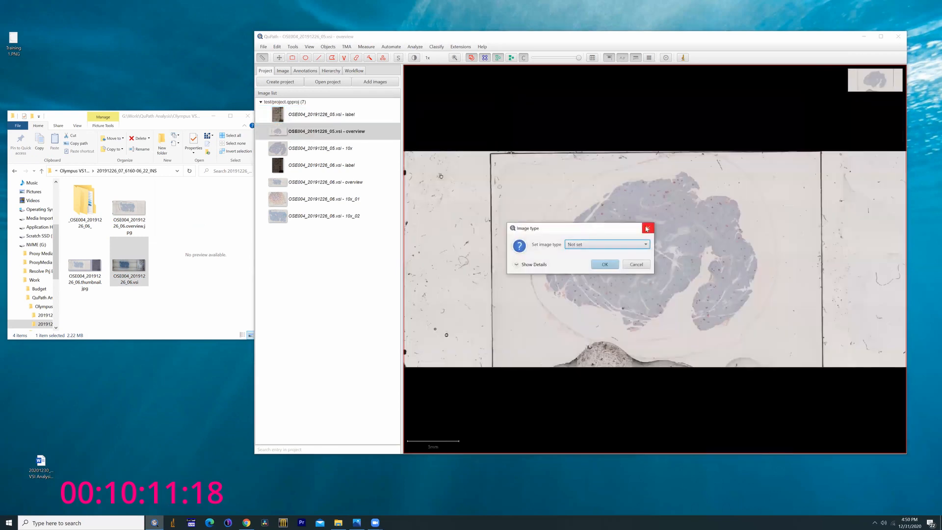
click(634, 236)
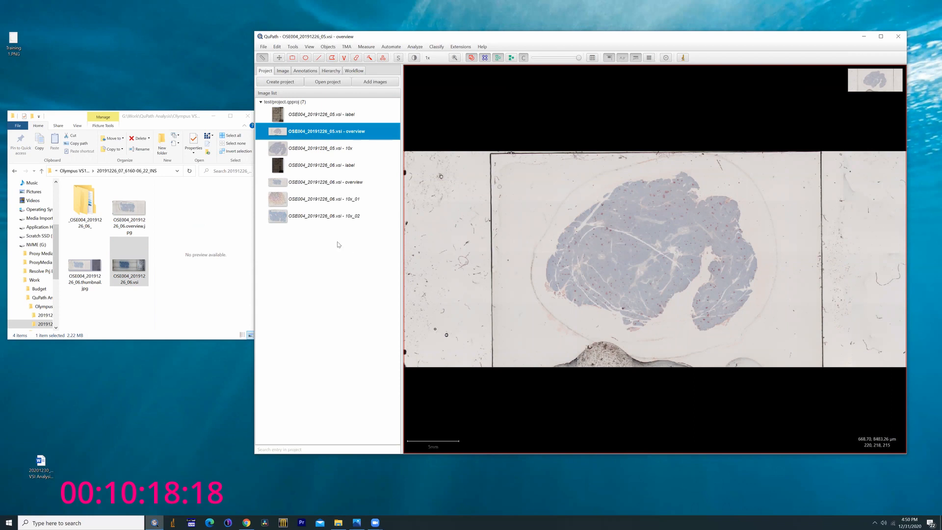
click(327, 153)
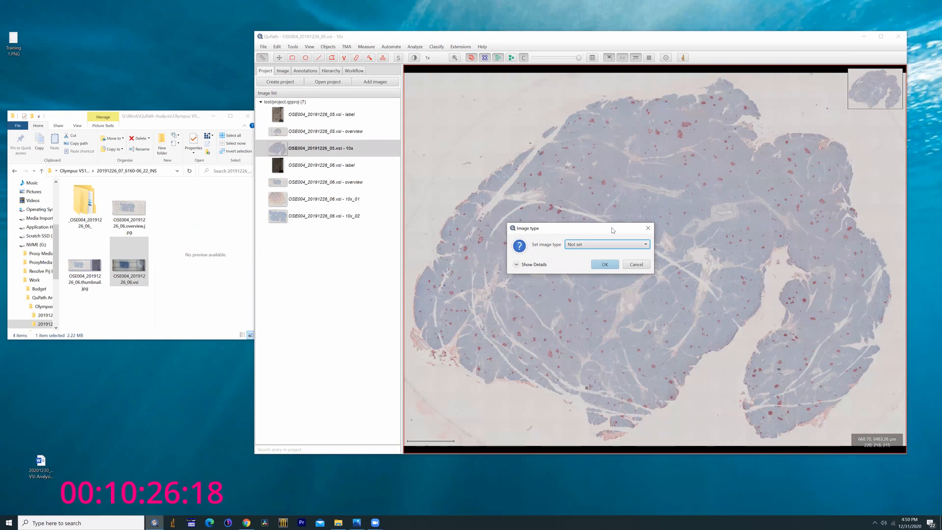
drag(611, 228, 566, 279)
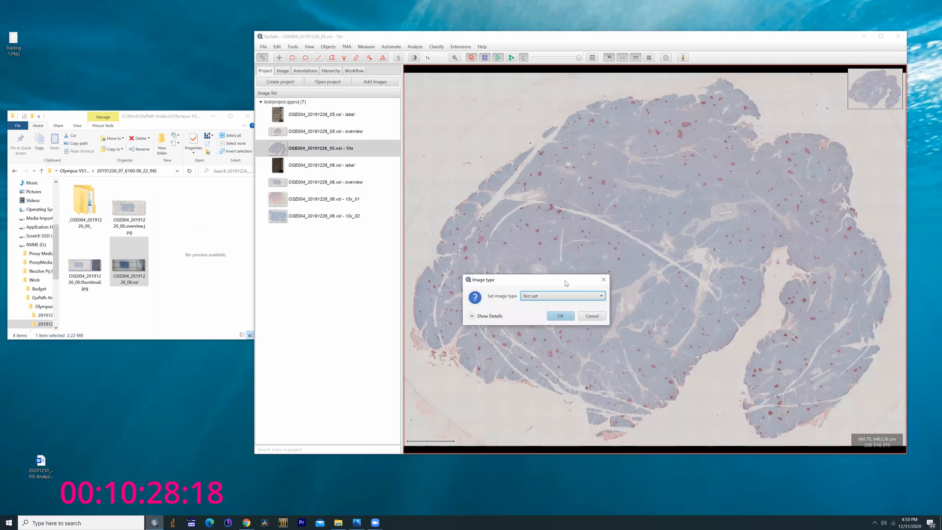
click(602, 280)
View the label and 10x_01 images of OSE004_20191226_06.vsi without setting an image type.
click(328, 170)
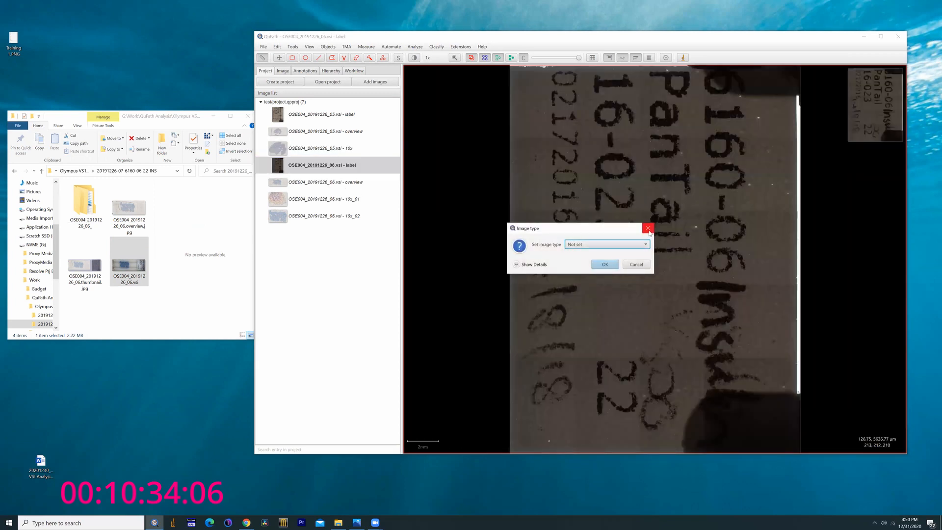
click(647, 227)
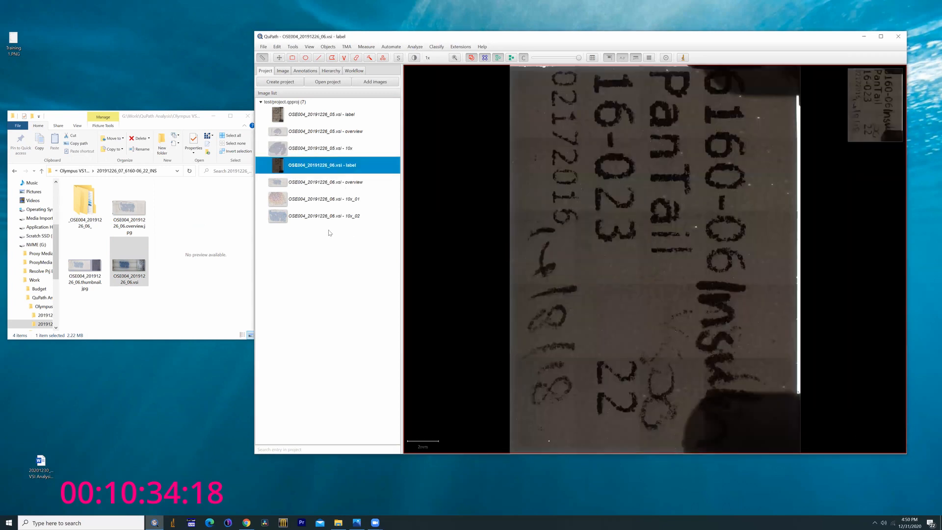
click(317, 183)
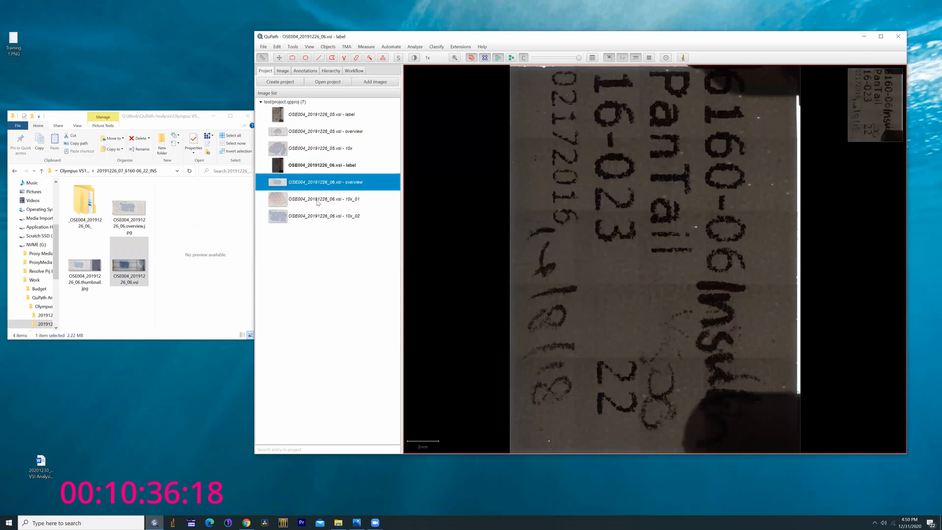
double_click(318, 202)
click(636, 265)
Try to delete the open OSE004_20191226_06.vsi - 10x_01 image from the project.
right_click(341, 205)
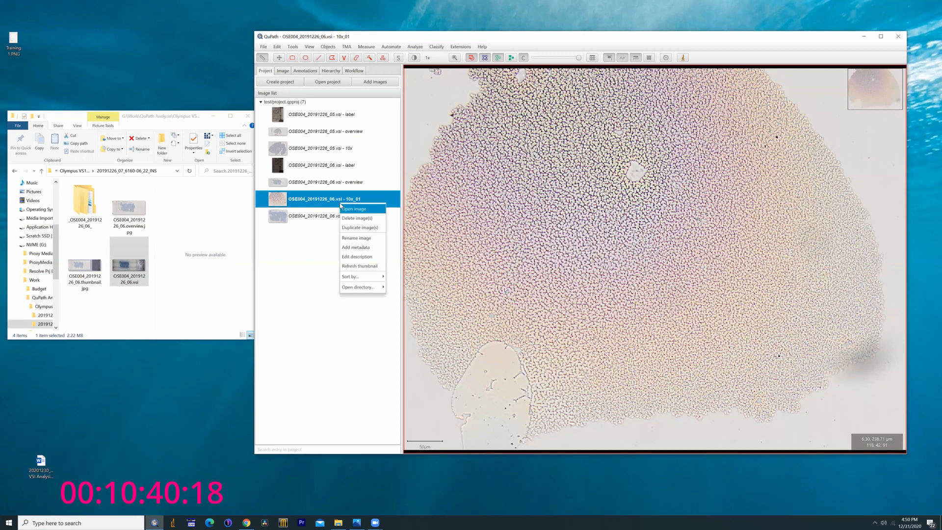
click(360, 218)
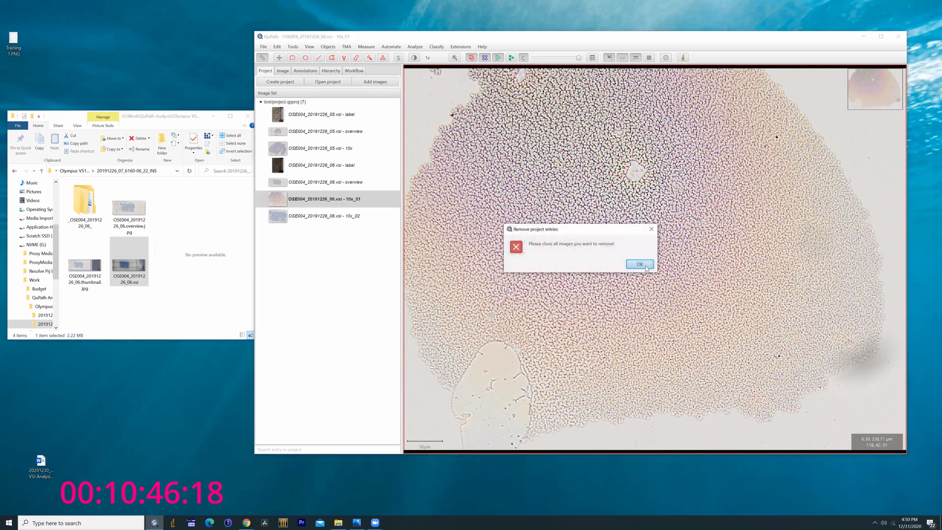
click(640, 265)
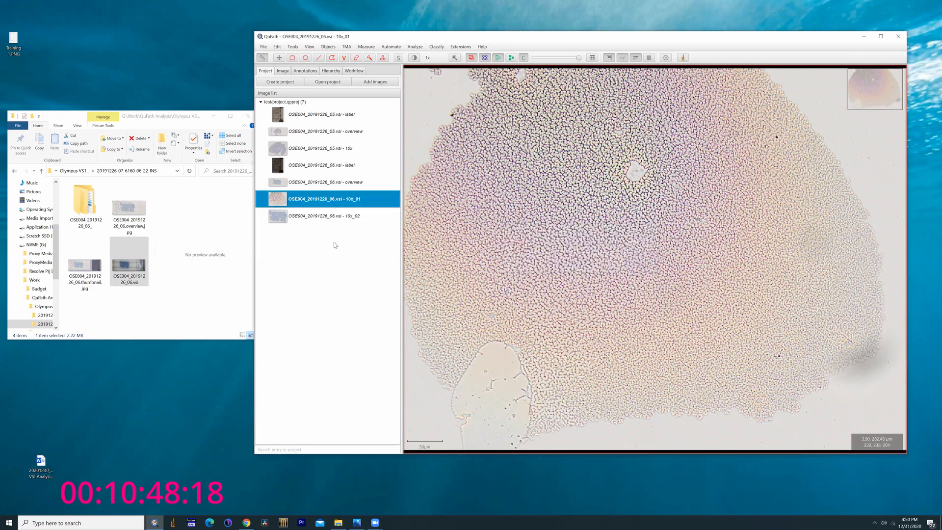
Open OSE004_20191226_06.vsi - 10x_02 with no image type set, and delete the 10x_01 image from the project.
double_click(324, 215)
click(640, 268)
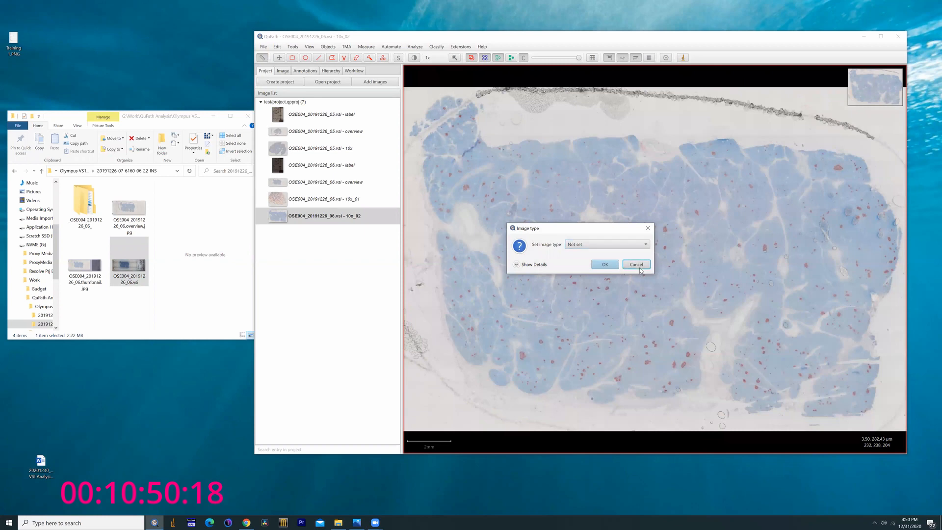
right_click(333, 201)
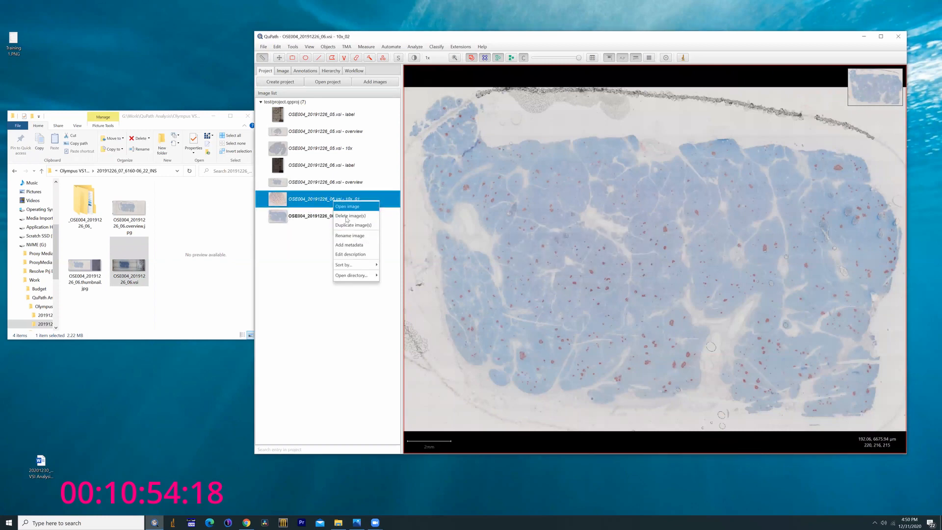
right_click(295, 202)
right_click(295, 202)
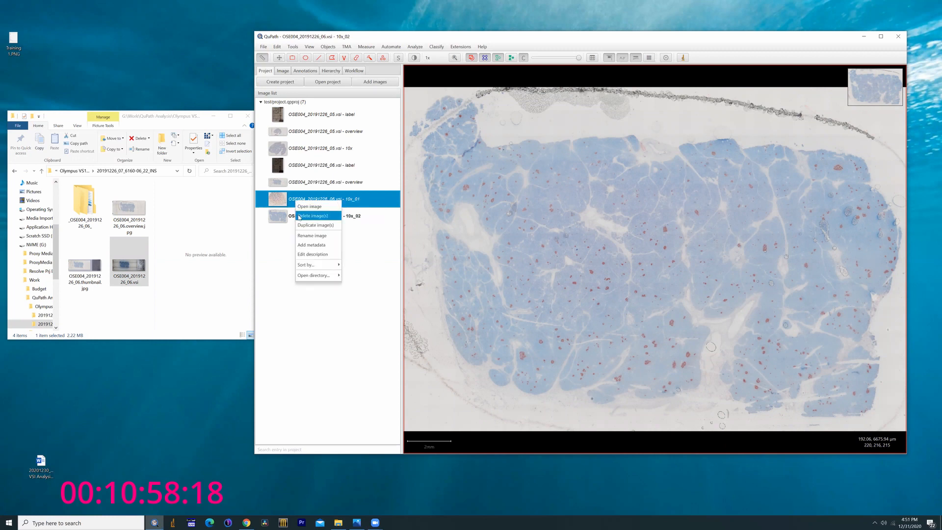
click(300, 216)
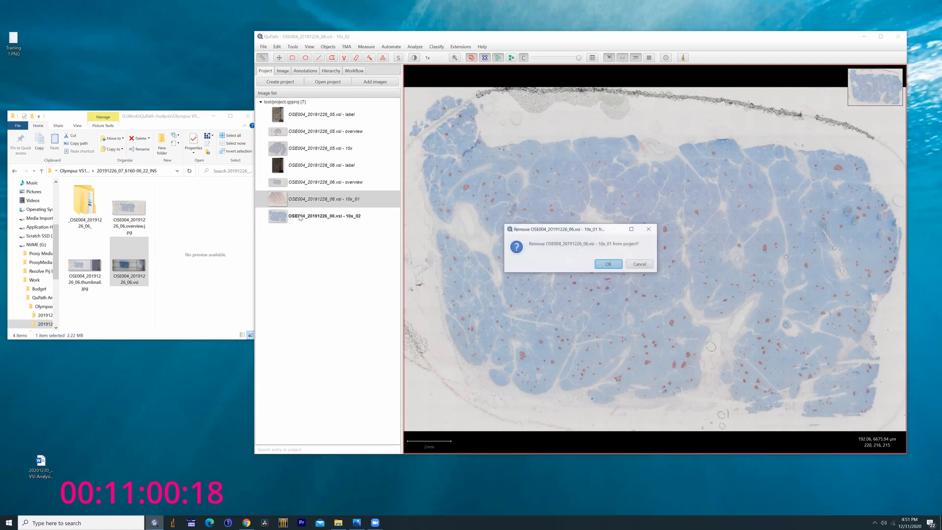
click(608, 264)
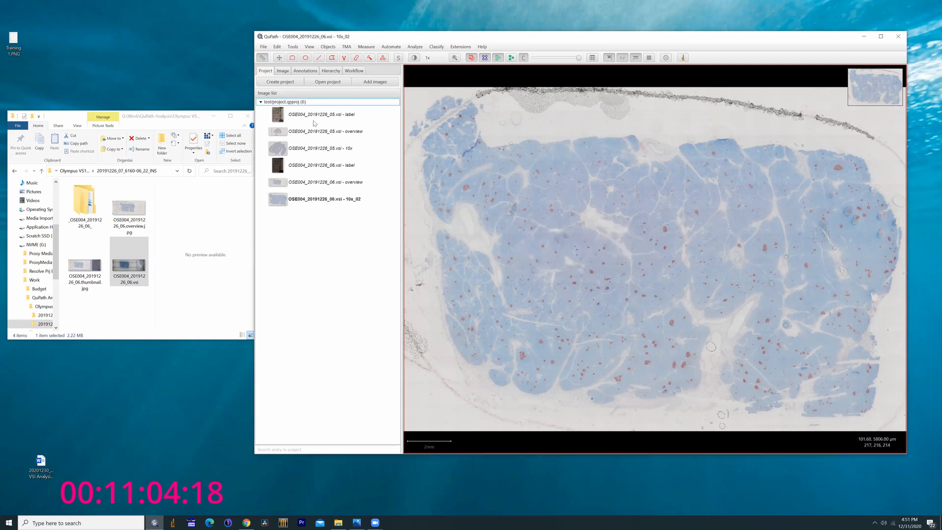
Reopen the label image of OSE004_20191226_05.vsi without setting an image type to read the slide label.
click(276, 120)
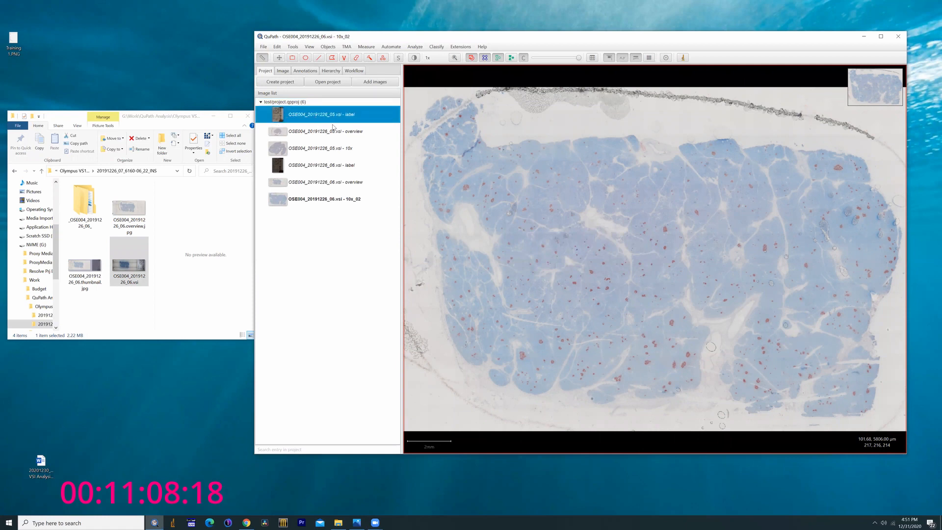
mouse_move(311, 115)
double_click(295, 116)
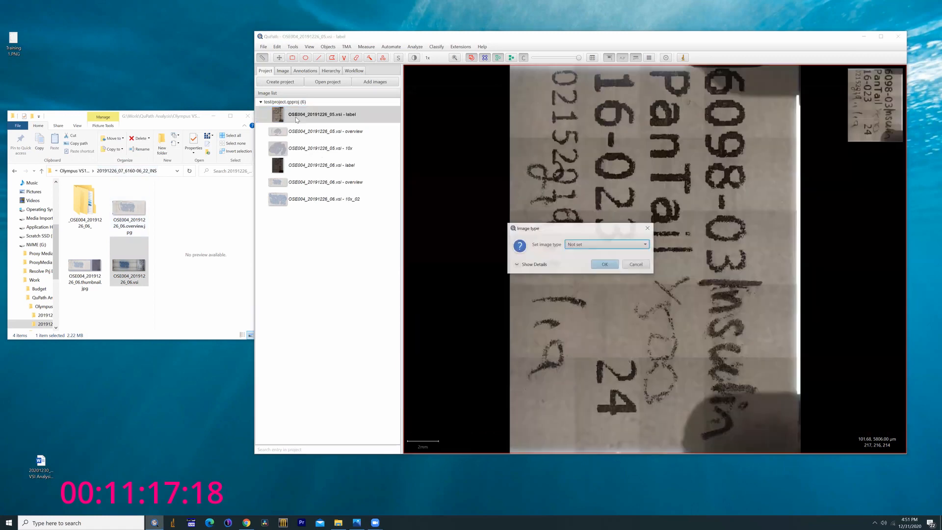
click(647, 229)
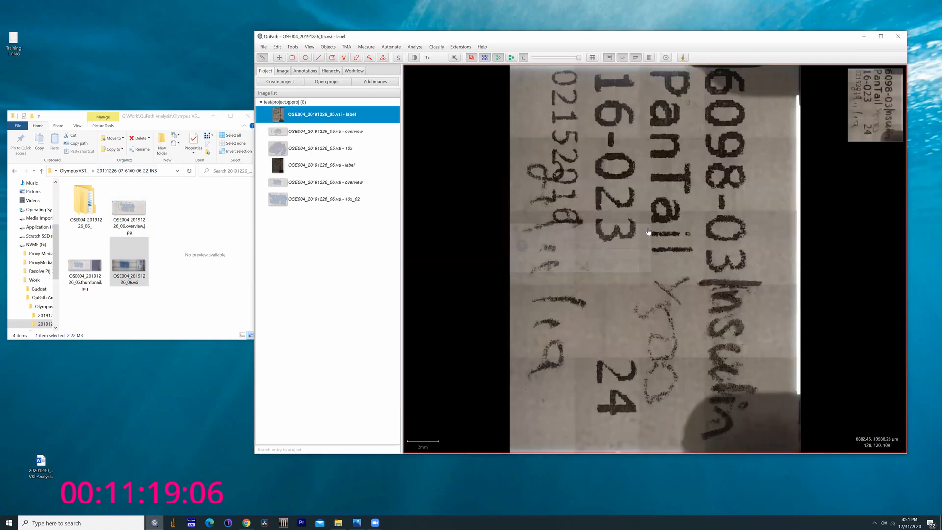
click(301, 150)
right_click(301, 150)
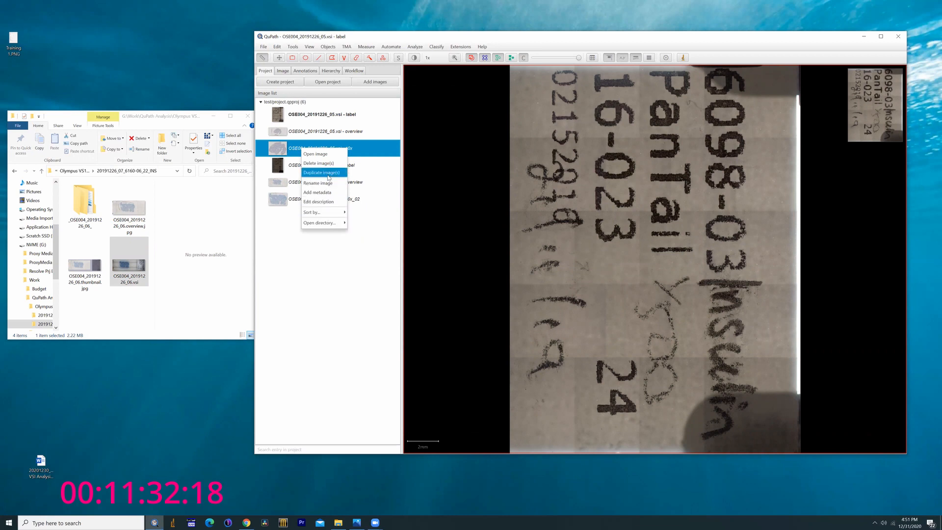
click(330, 265)
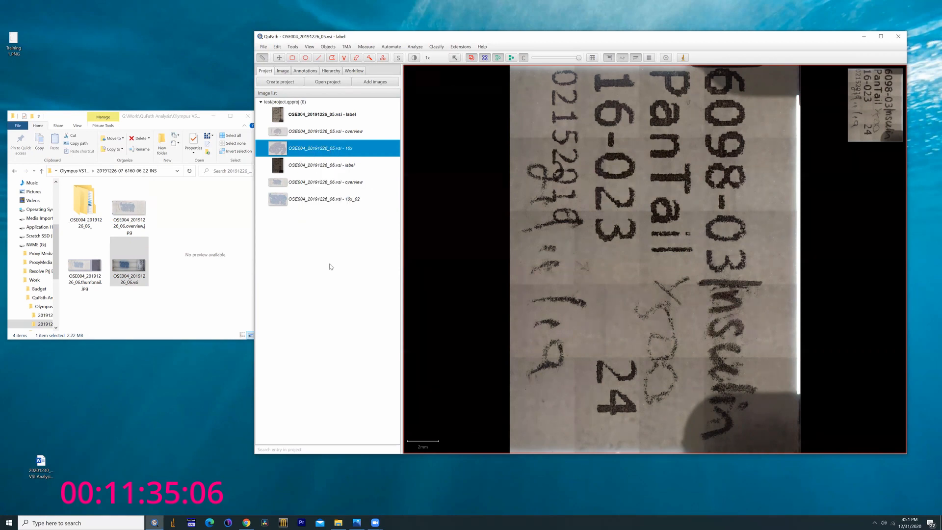
Open OSE004_20191226_05.vsi - 10x and set its image type to Brightfield (H&E).
double_click(318, 149)
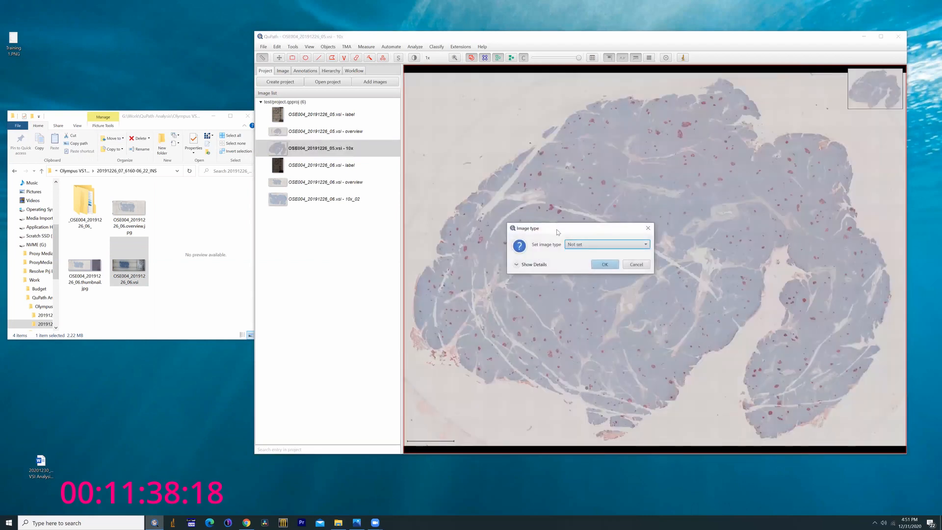
drag(556, 226, 478, 190)
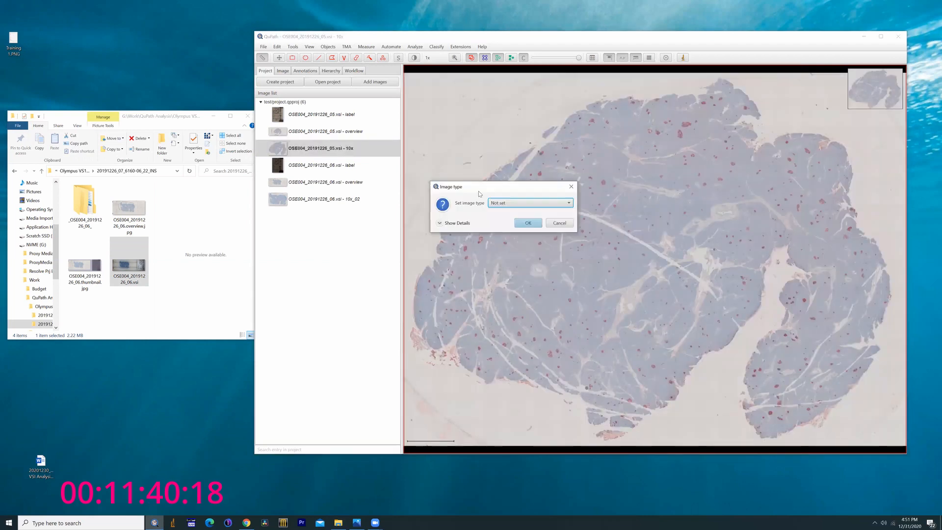
click(512, 207)
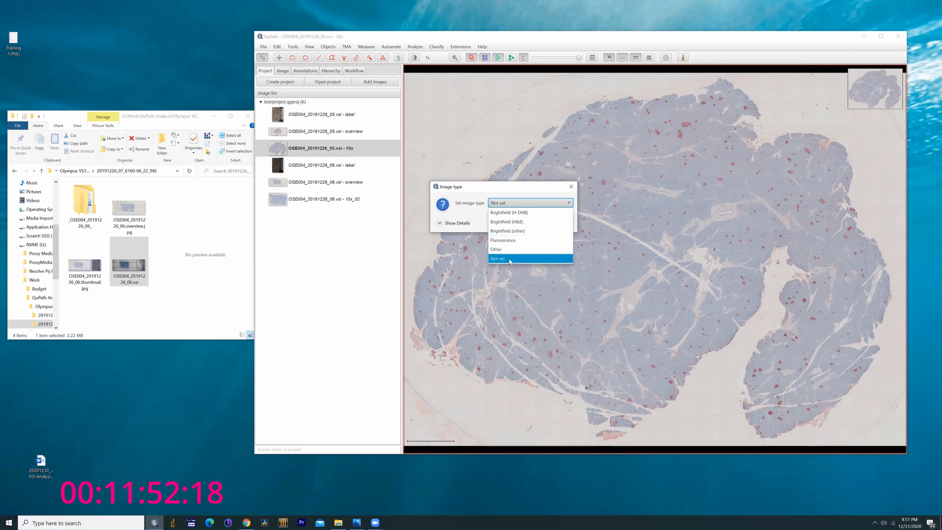
click(522, 225)
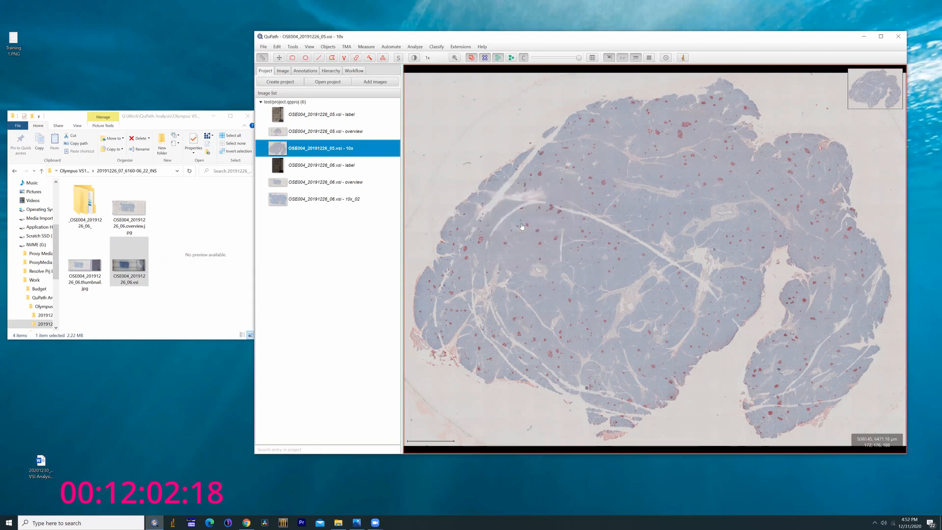
Show the image properties, view the Hematoxylin, Eosin, Residual, Optical density sum and following display channels one by one, and return to the original view.
click(281, 71)
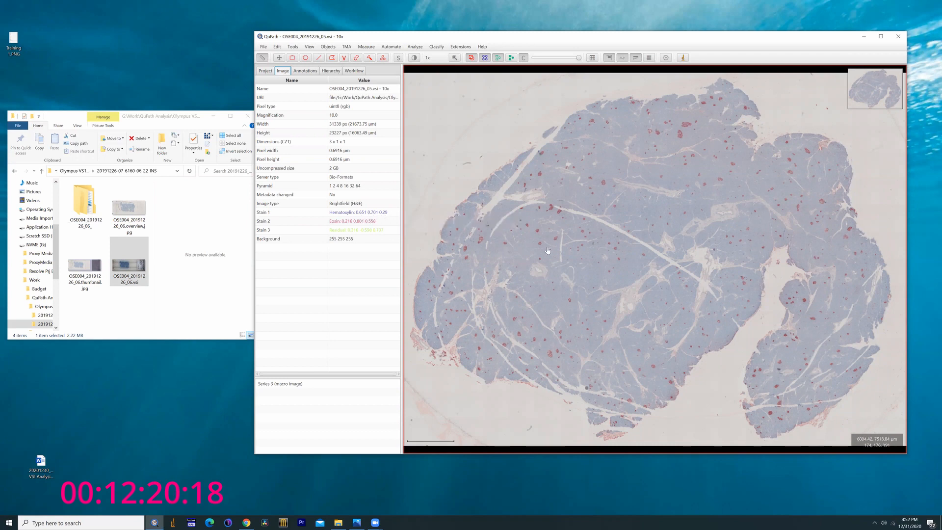
scroll(548, 256, up, 3)
scroll(548, 257, down, 10)
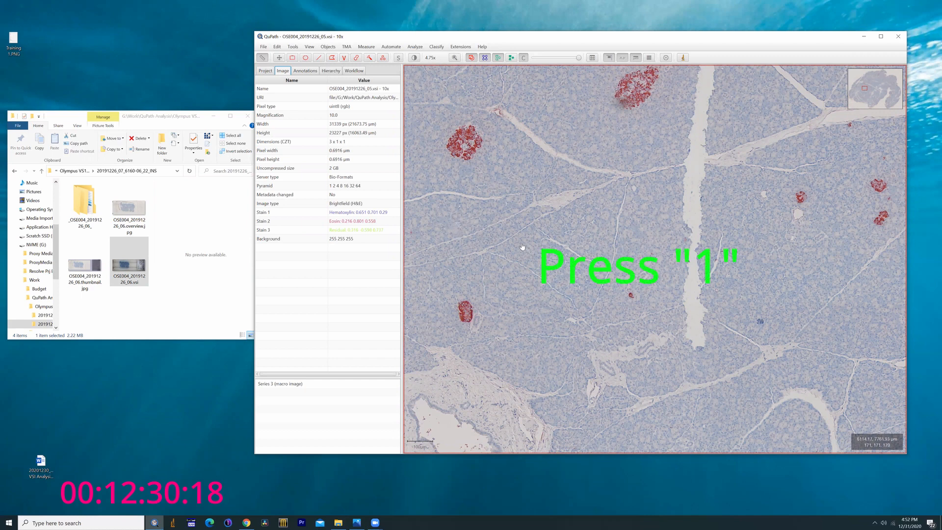
scroll(551, 236, down, 3)
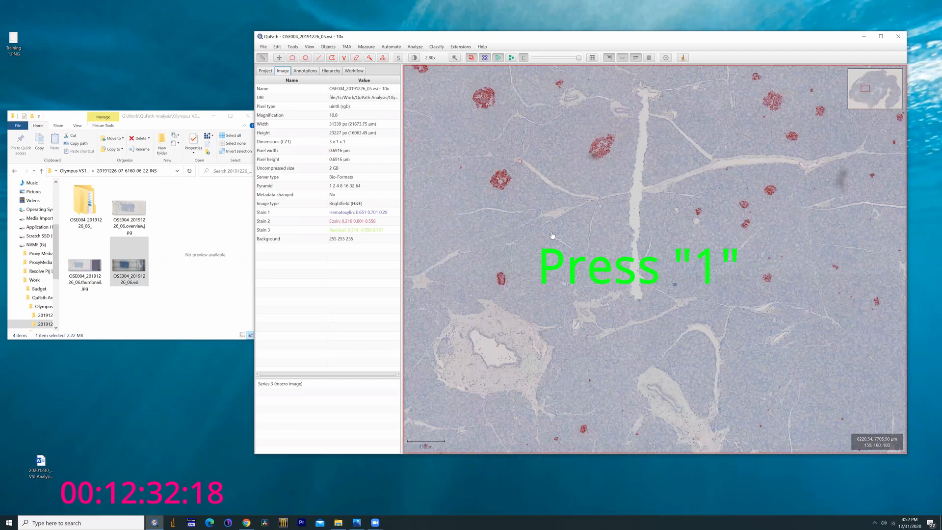
key(2)
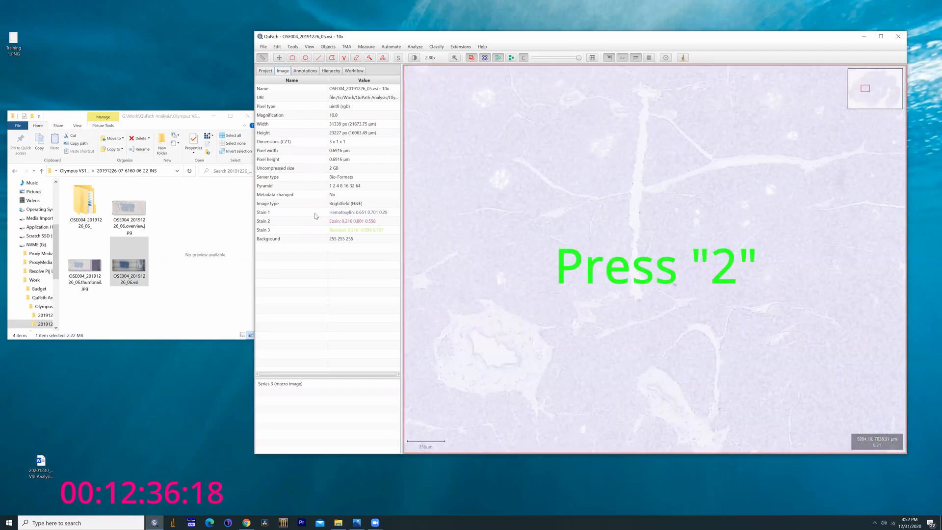
key(3)
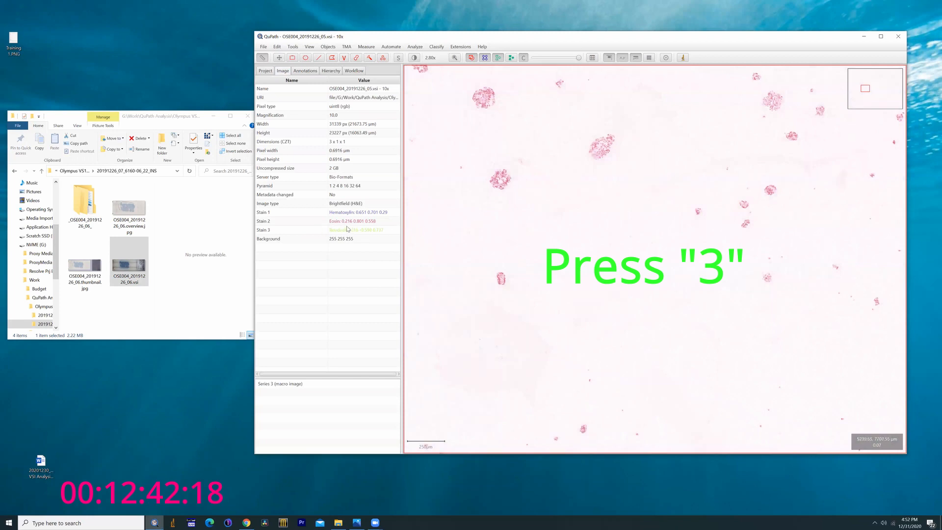
key(4)
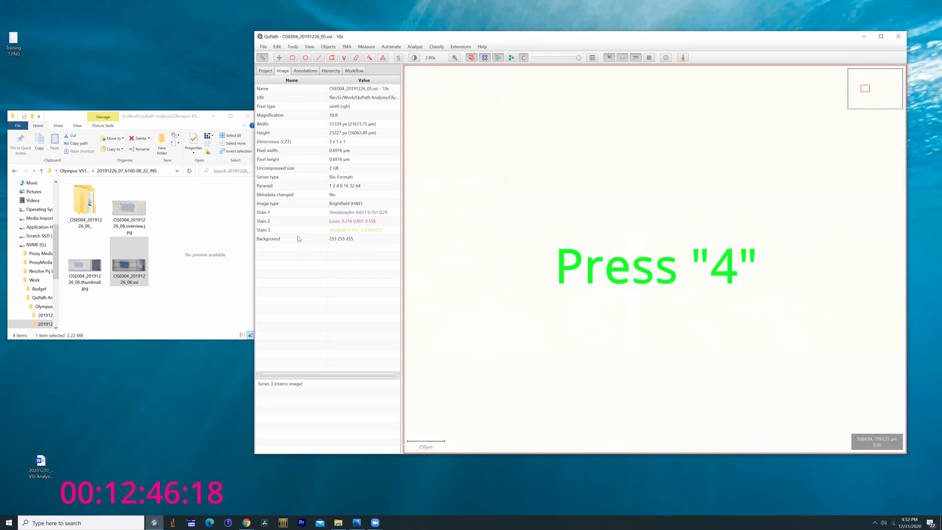
key(5)
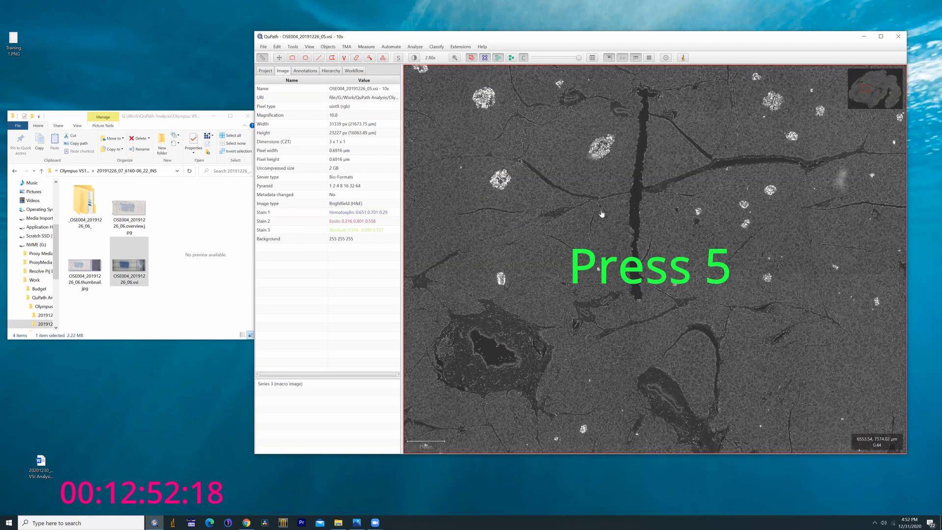
key(6)
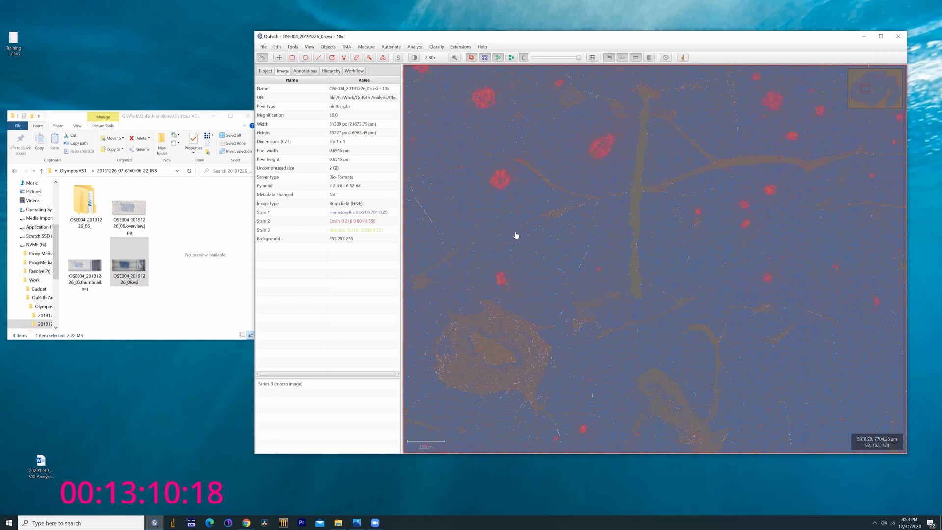
key(1)
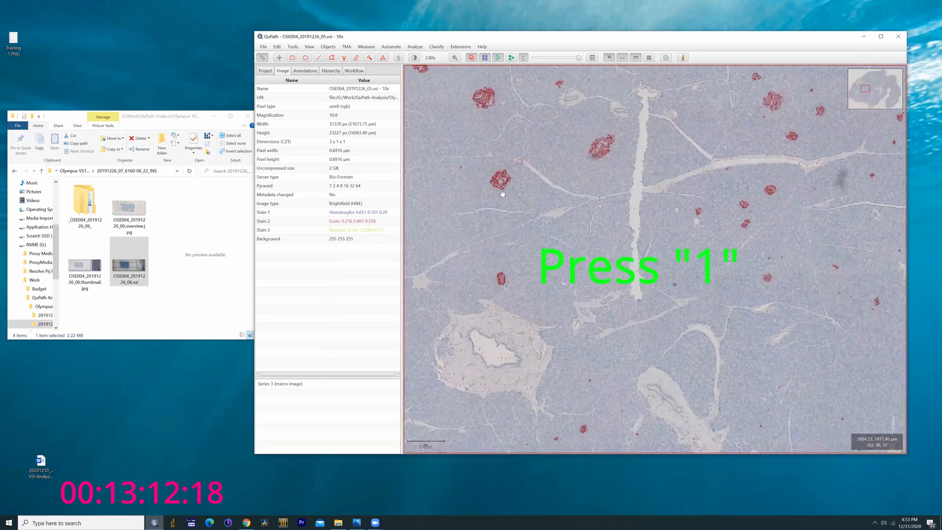
Use the Brightness & contrast settings to view the Hematoxylin channel and then the Eosin channel around a red-stained islet.
scroll(501, 193, up, 5)
drag(531, 180, 571, 267)
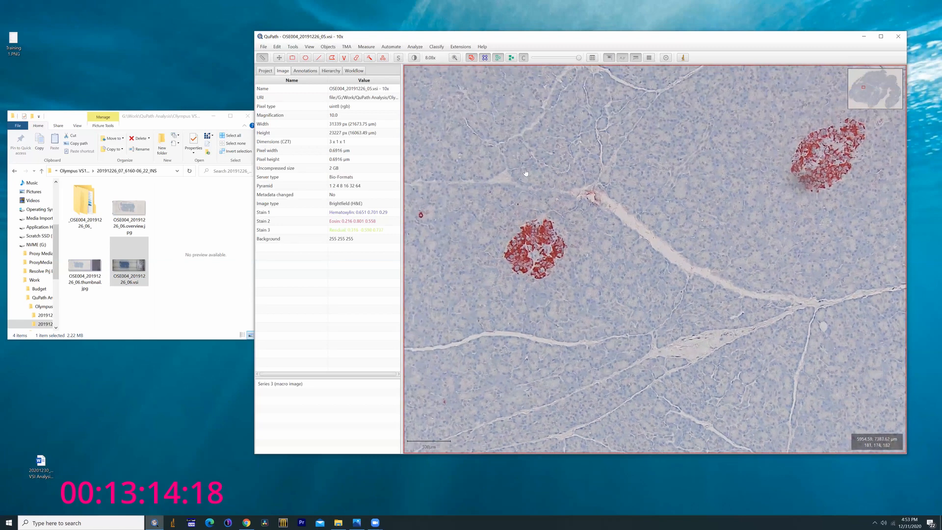
click(415, 57)
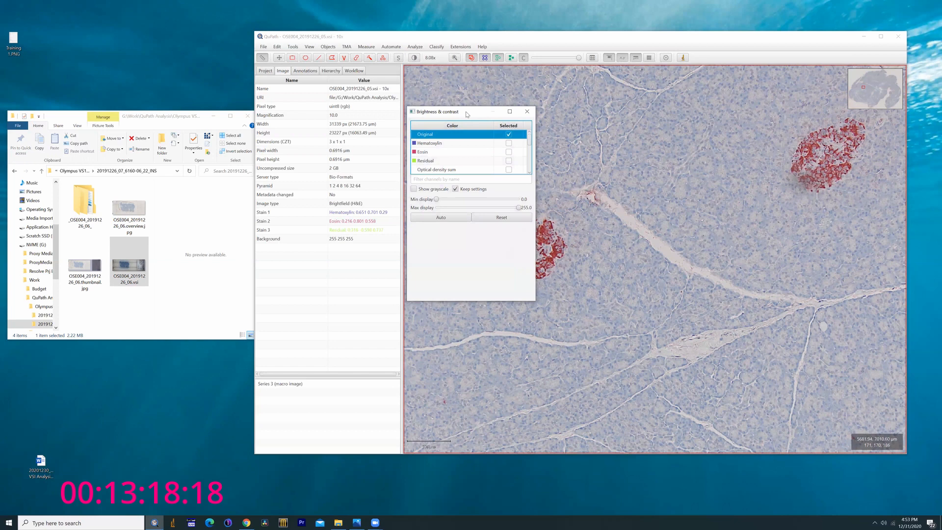
drag(466, 114, 391, 116)
mouse_move(453, 145)
mouse_down()
mouse_move(452, 168)
mouse_move(454, 140)
mouse_up()
click(433, 145)
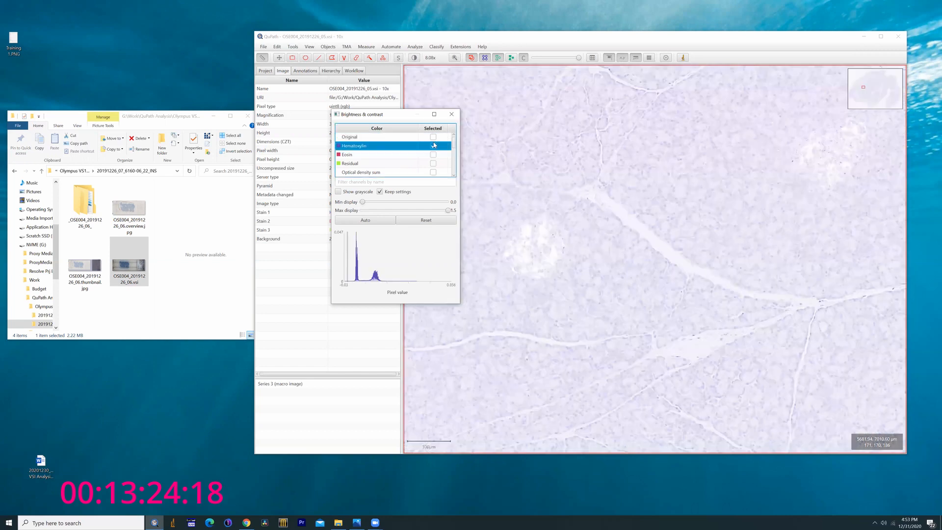
click(433, 155)
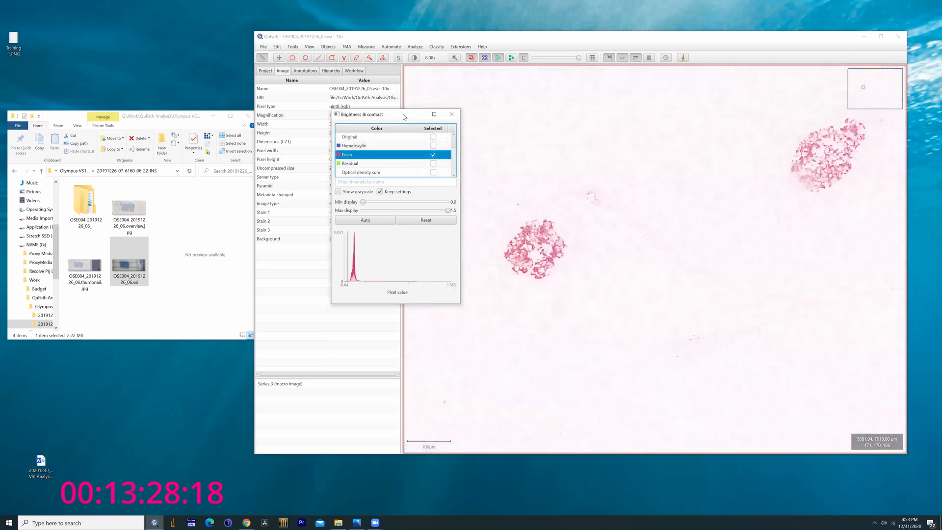
drag(398, 116, 382, 120)
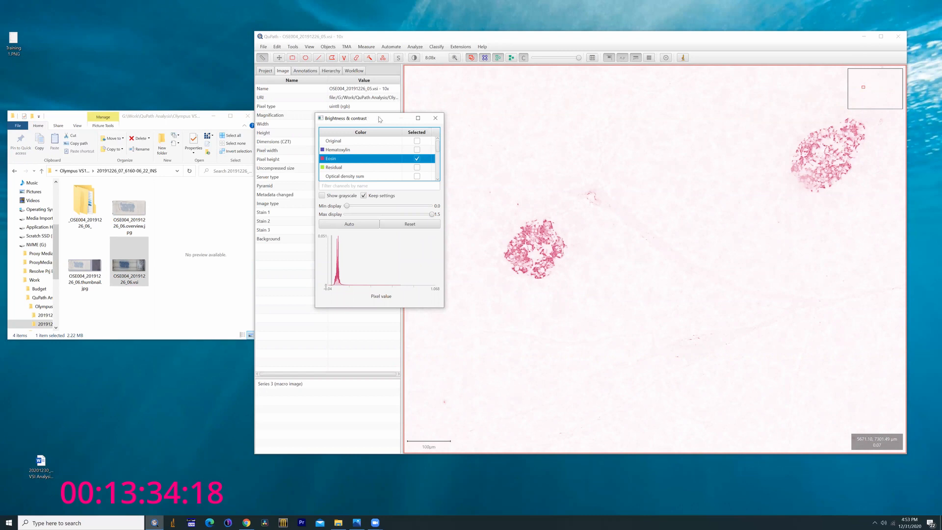
drag(378, 116, 700, 150)
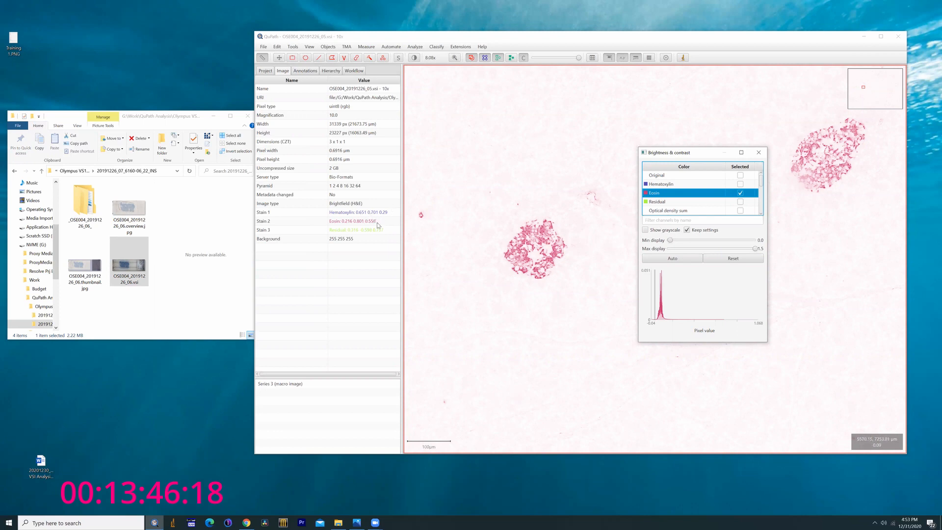
click(759, 154)
Try to edit the collective name of the Hematoxylin stain vector, and cancel the edit.
click(310, 212)
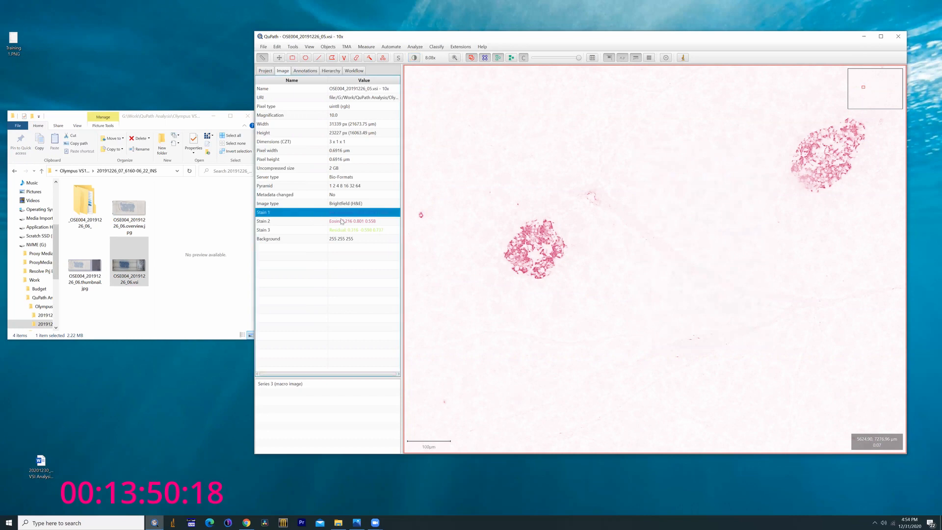
double_click(342, 212)
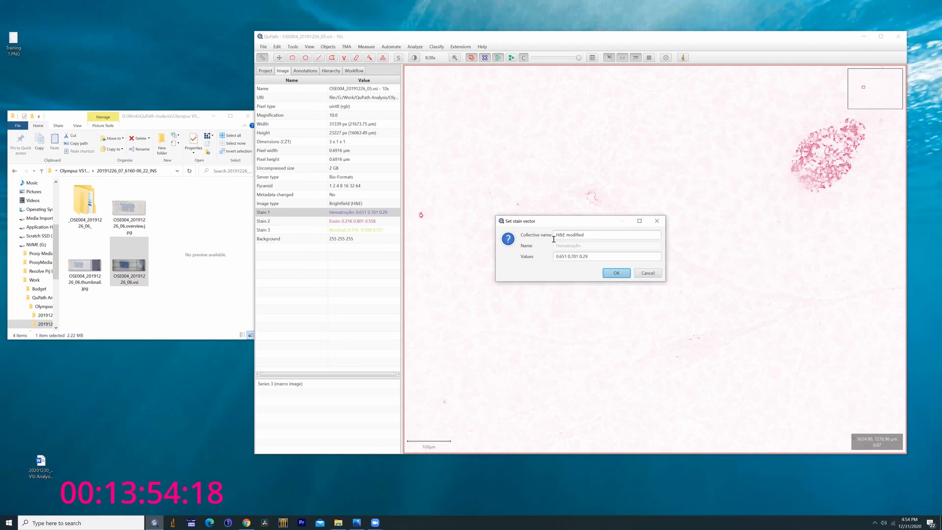
click(594, 234)
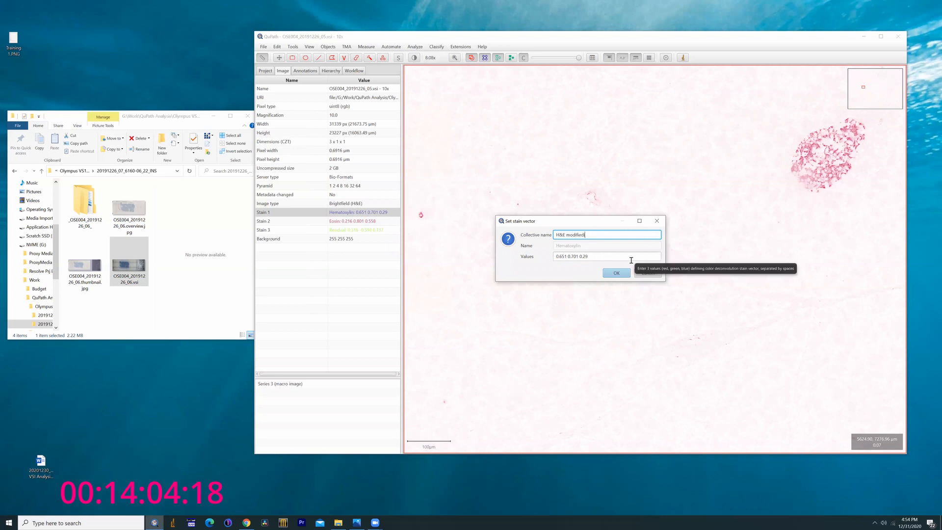
text(M)
key(BackSpace)
key(BackSpace)
key(BackSpace)
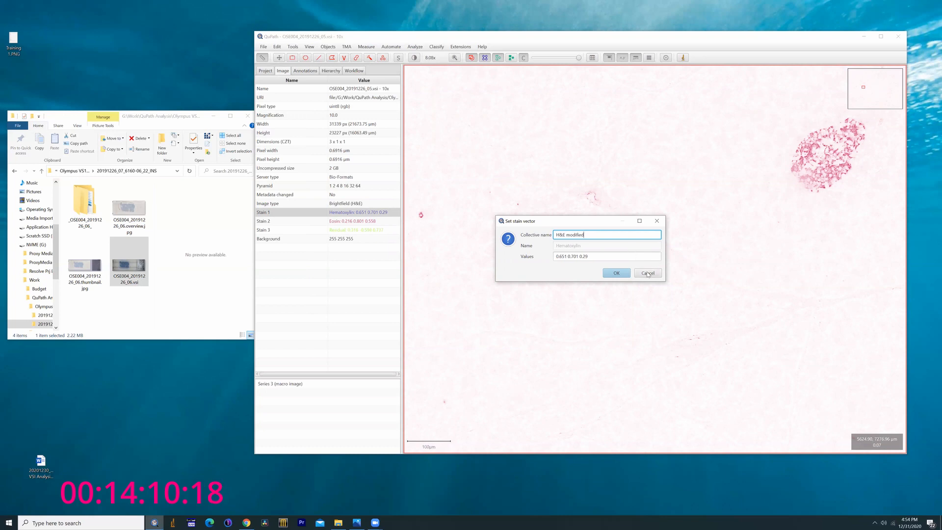
click(647, 273)
click(436, 48)
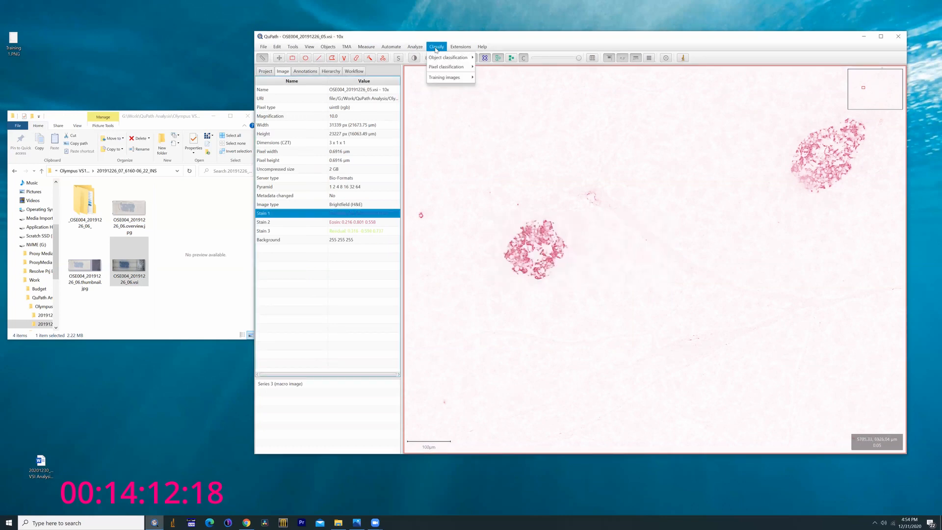
mouse_move(415, 47)
click(491, 59)
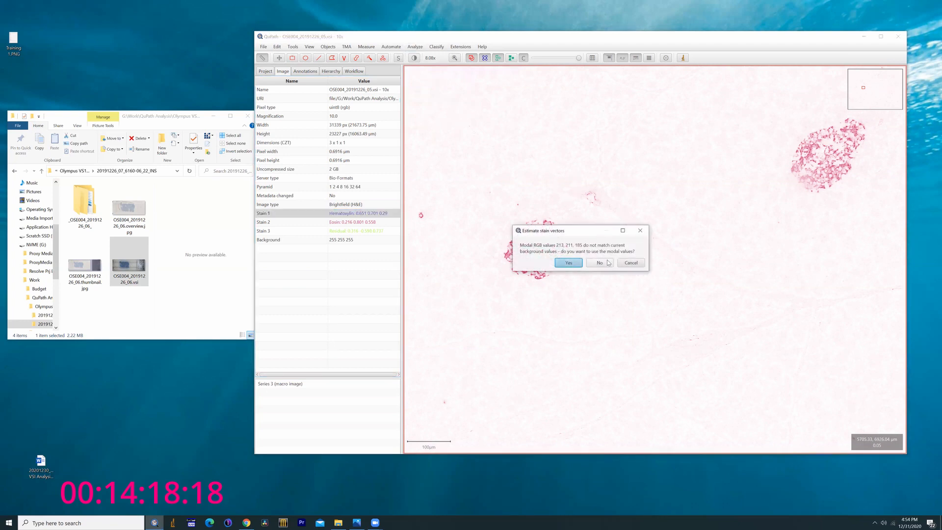
click(632, 263)
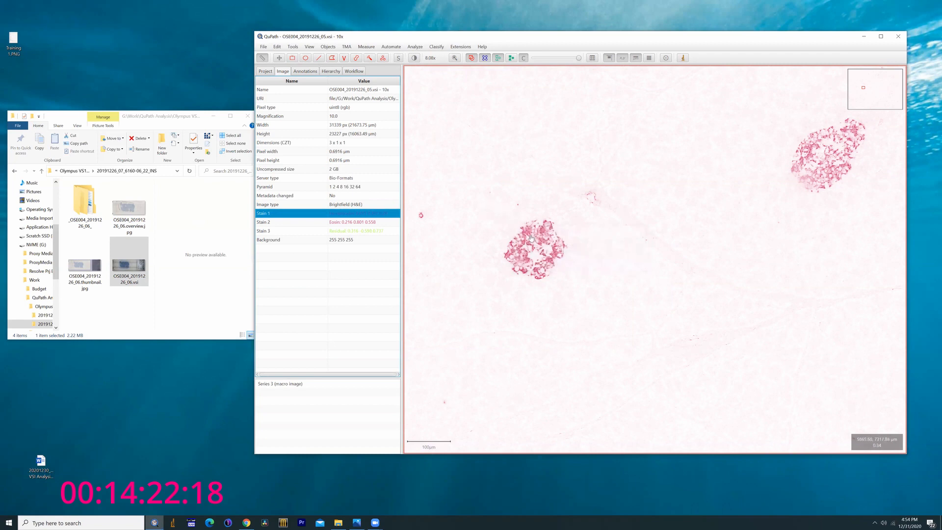
Return to the original color view and draw a small rectangle annotation spanning blue tissue, a small red-stained islet and pale connective tissue.
click(558, 196)
scroll(510, 204, down, 5)
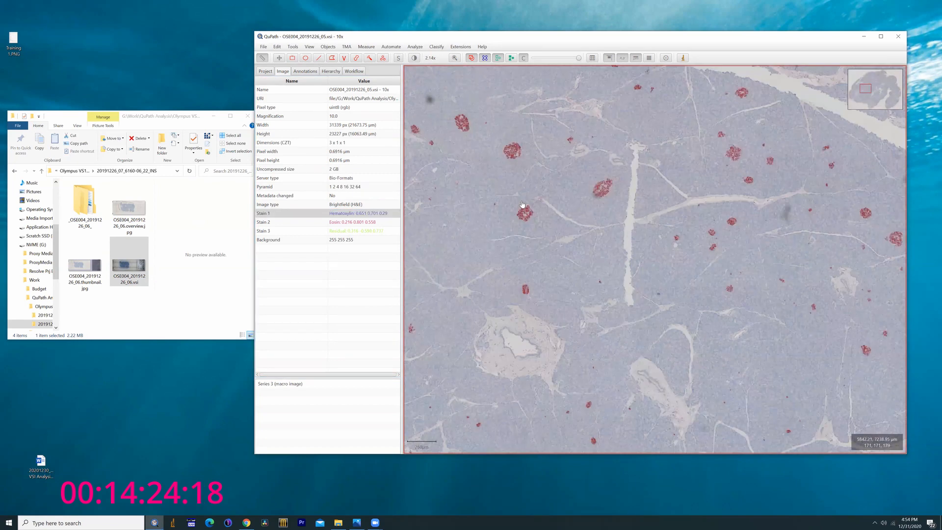
drag(533, 202, 469, 88)
drag(744, 325, 389, 282)
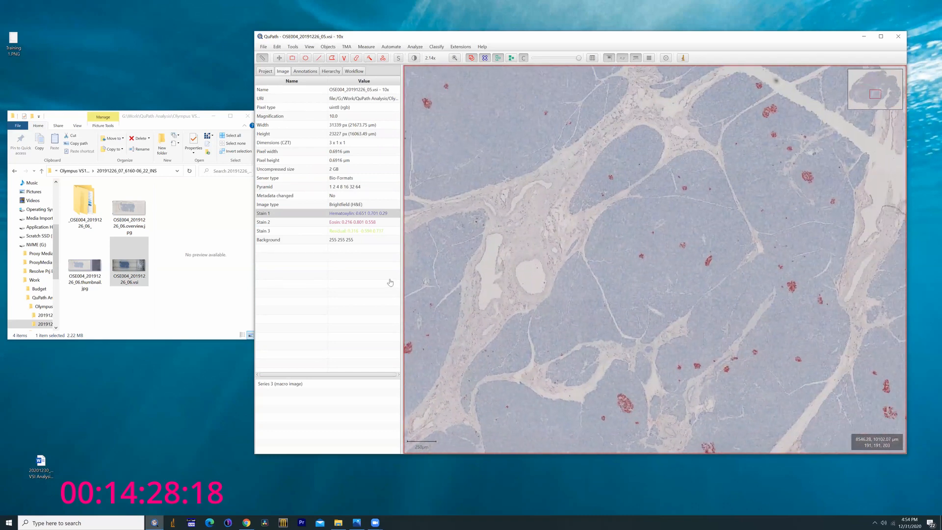
drag(787, 239, 557, 316)
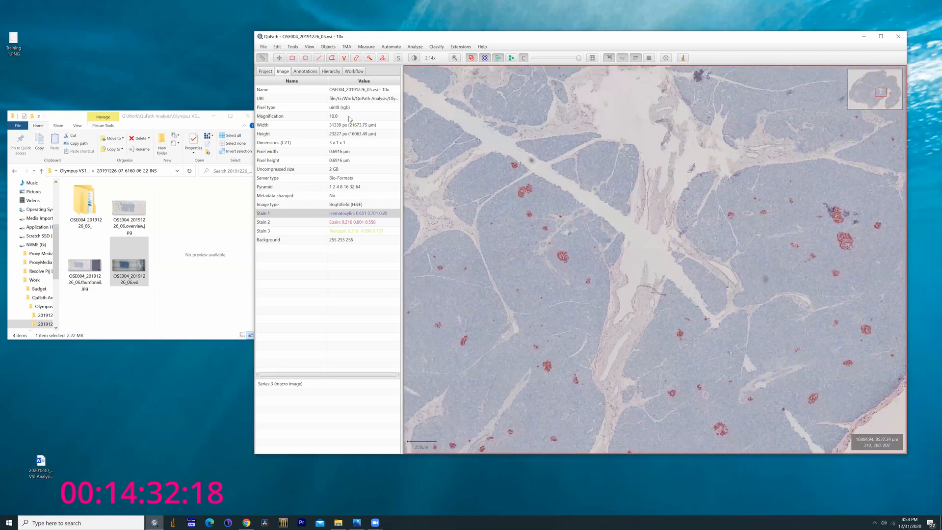
click(292, 58)
mouse_move(573, 263)
mouse_down()
mouse_move(581, 288)
mouse_move(641, 301)
mouse_up()
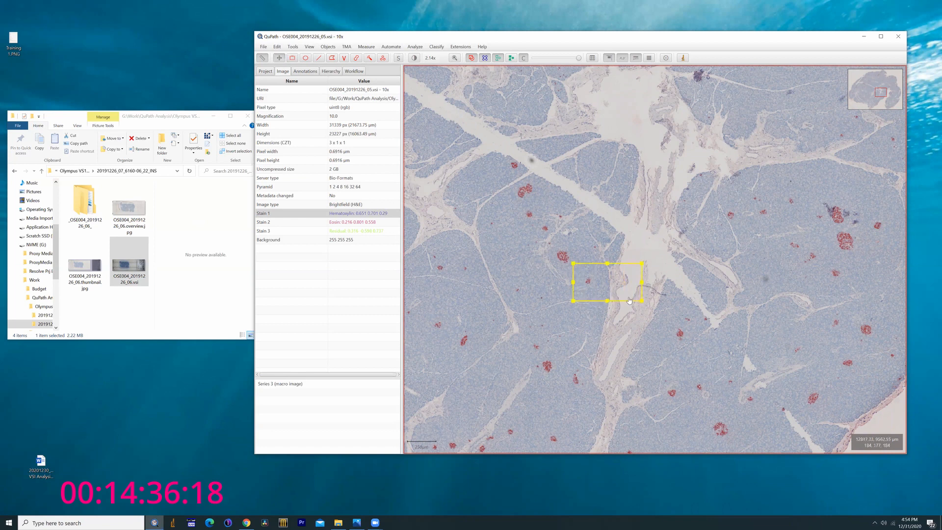
Estimate the stain vectors from the rectangle using the modal RGB background values, and auto-detect the vectors with the default settings.
click(407, 46)
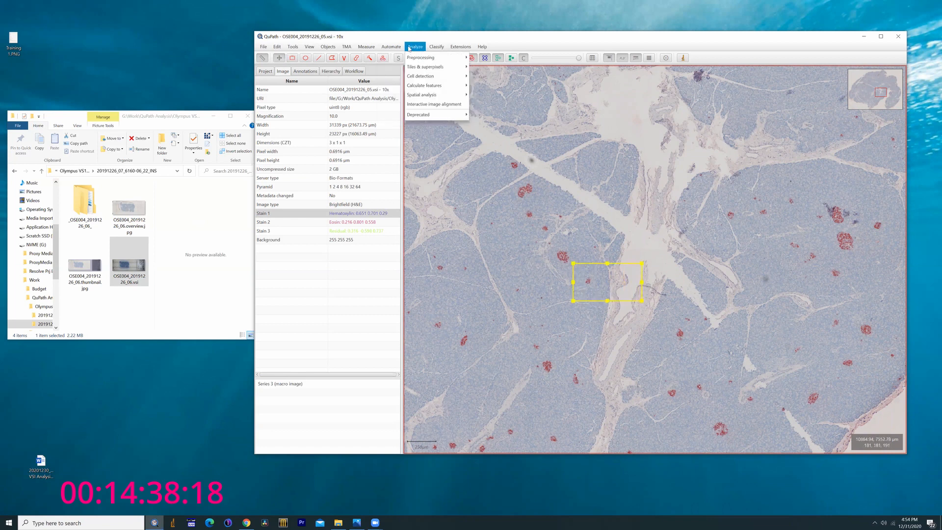
mouse_move(416, 57)
click(493, 59)
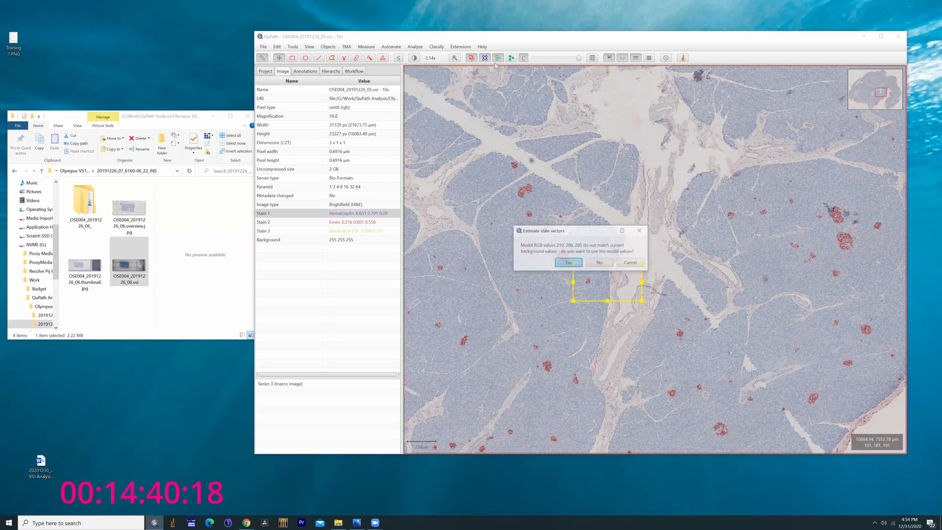
click(568, 263)
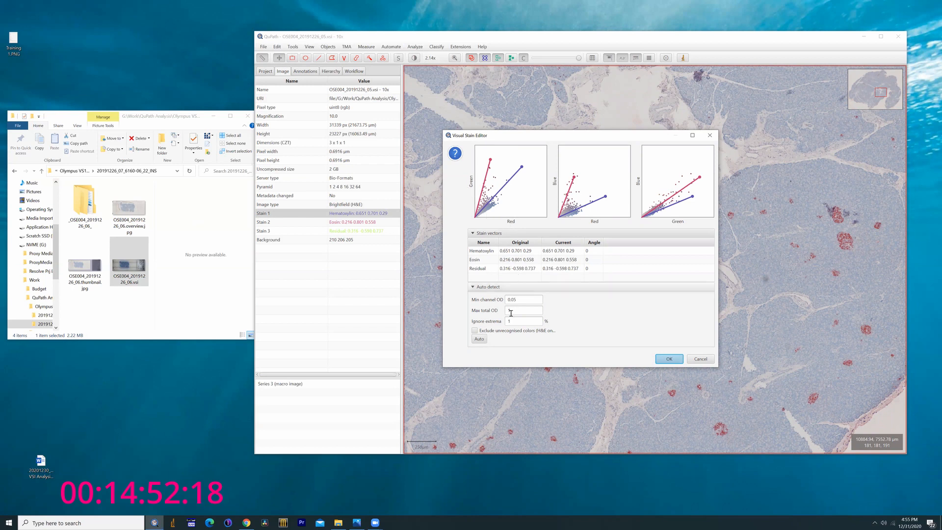
click(479, 339)
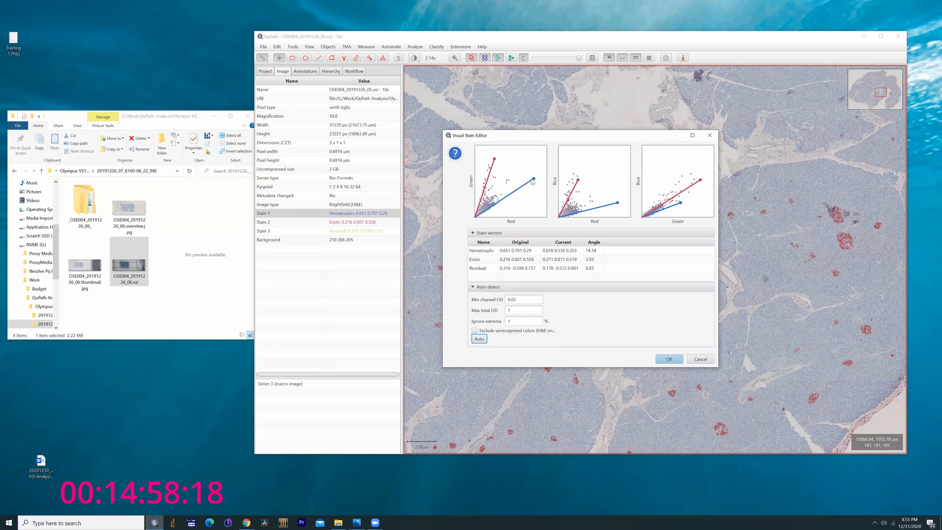
Try adjusting the Hematoxylin and Eosin vectors by hand in the scatter plots, and auto-detect both vectors again.
drag(495, 160, 528, 175)
drag(590, 185, 600, 203)
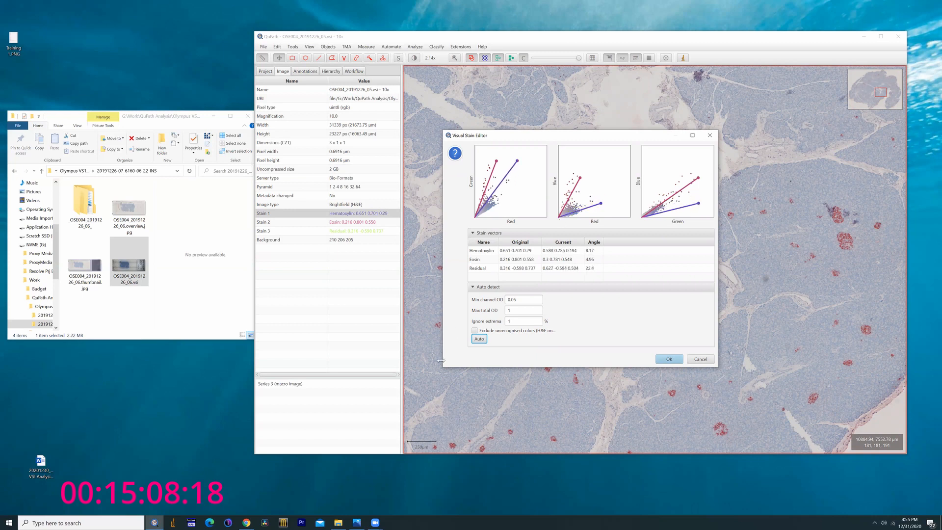
click(479, 339)
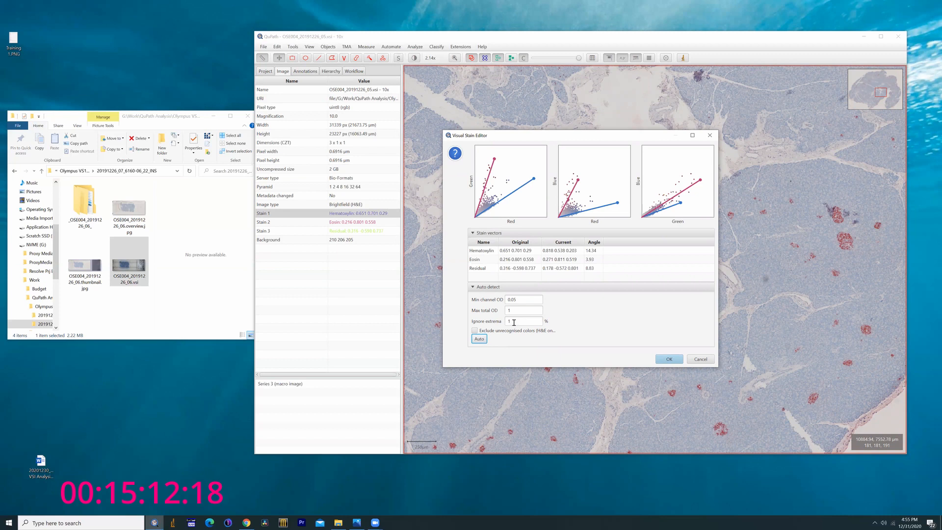
Try auto-detecting the stain vectors with Ignore extrema set to 5%.
drag(515, 321, 502, 323)
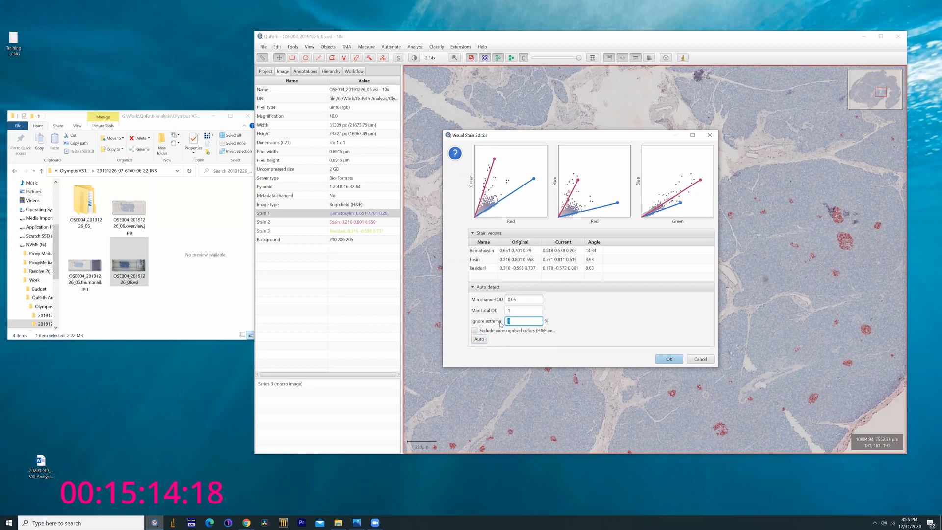
text(5)
click(512, 311)
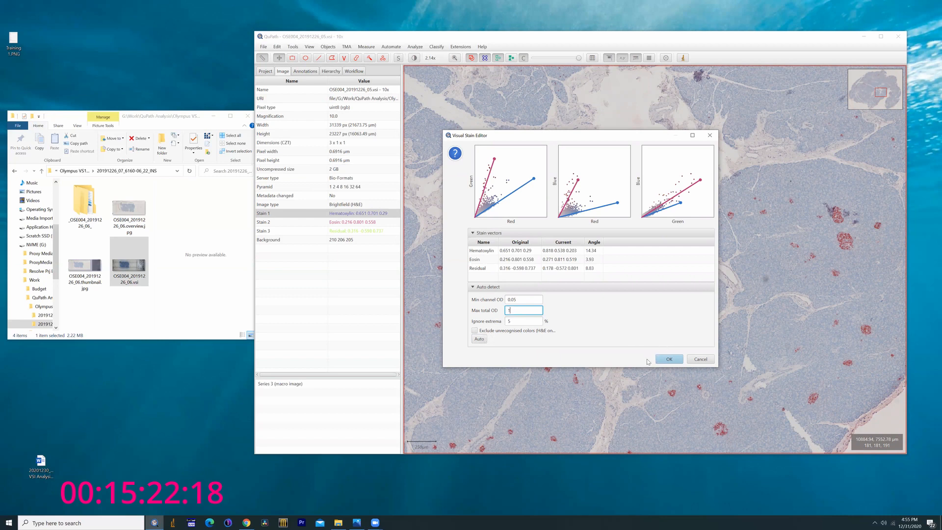
click(479, 339)
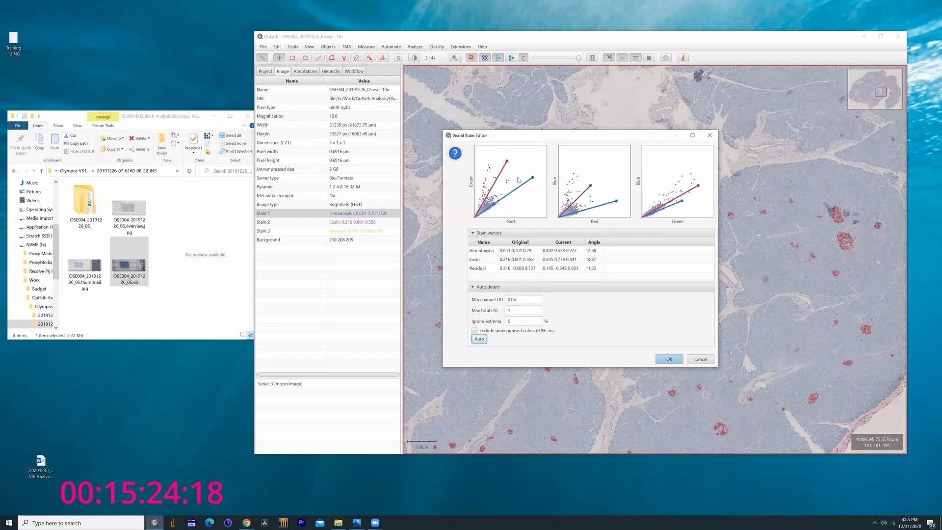
Set Ignore extrema to 1%, auto-detect the stain vectors and accept them for the image.
click(507, 322)
double_click(507, 322)
text(1)
key(Return)
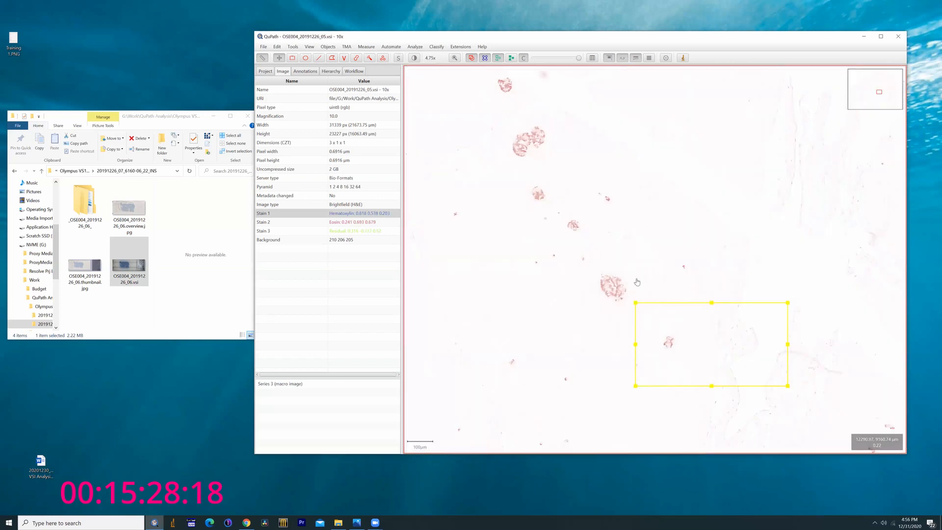
Auto-adjust the contrast of the Eosin channel, and set its display range to a minimum of 0.1 and a maximum of 0.7.
scroll(682, 262, down, 4)
scroll(680, 262, up, 2)
scroll(679, 263, up, 2)
drag(422, 270, 592, 248)
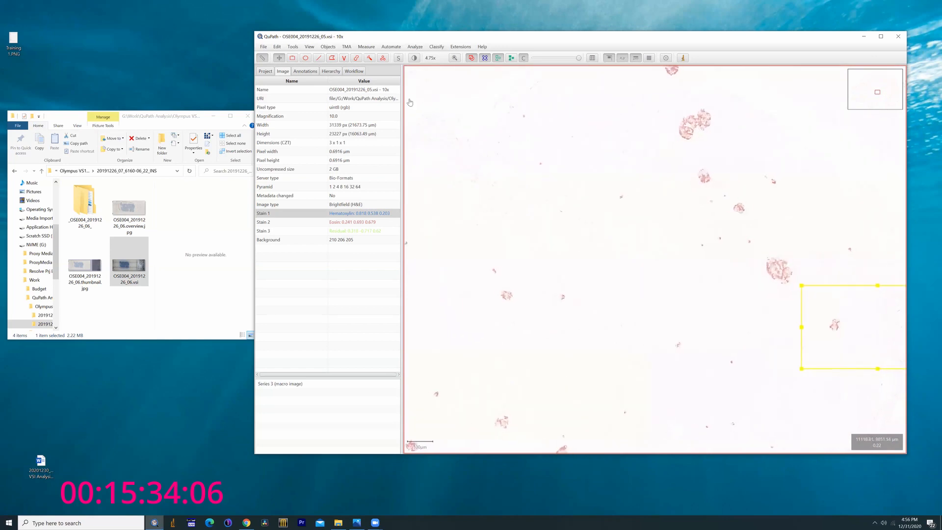
click(414, 57)
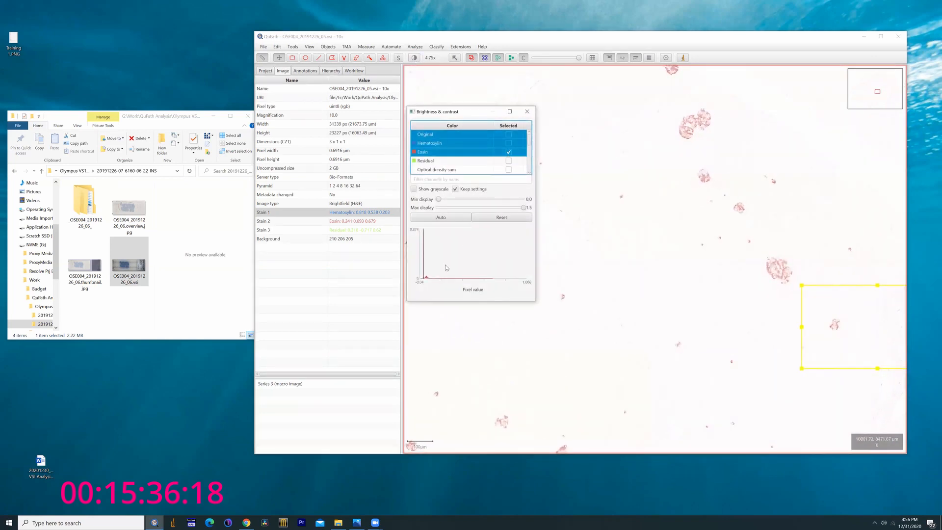
click(454, 217)
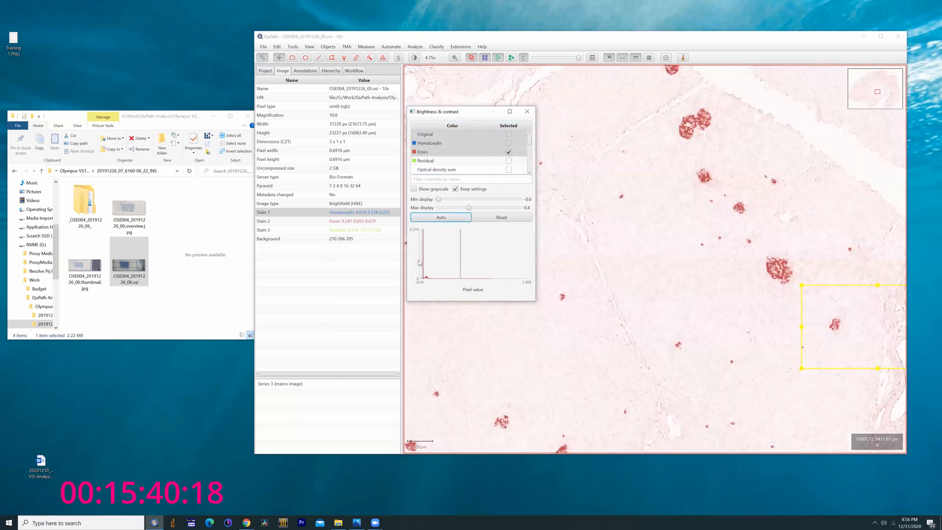
drag(421, 258, 428, 256)
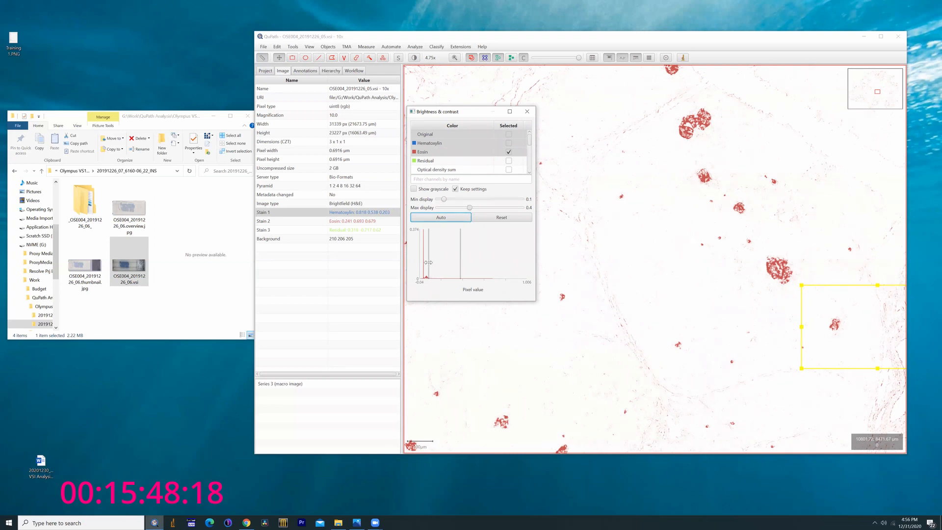
drag(460, 262, 491, 263)
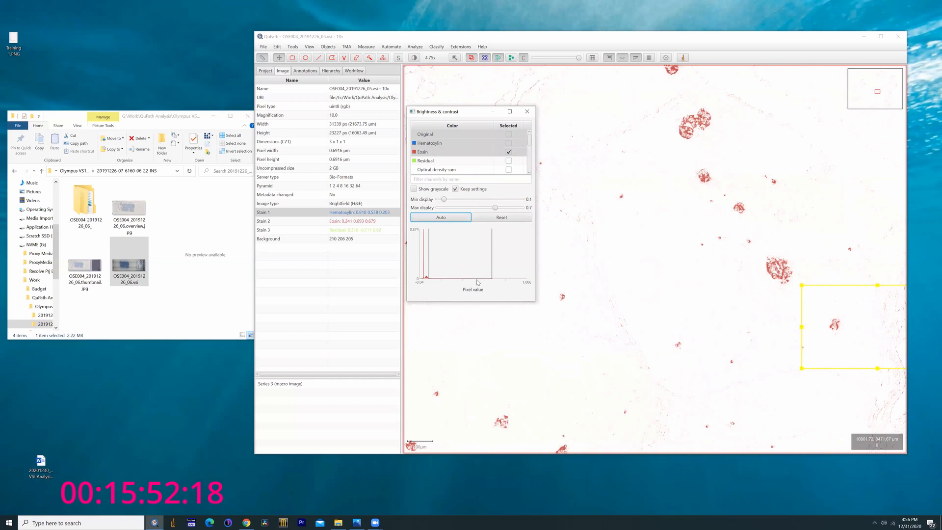
View the Hematoxylin channel with automatic contrast across the tissue, close the Brightness & contrast settings and return to the original color view.
click(509, 144)
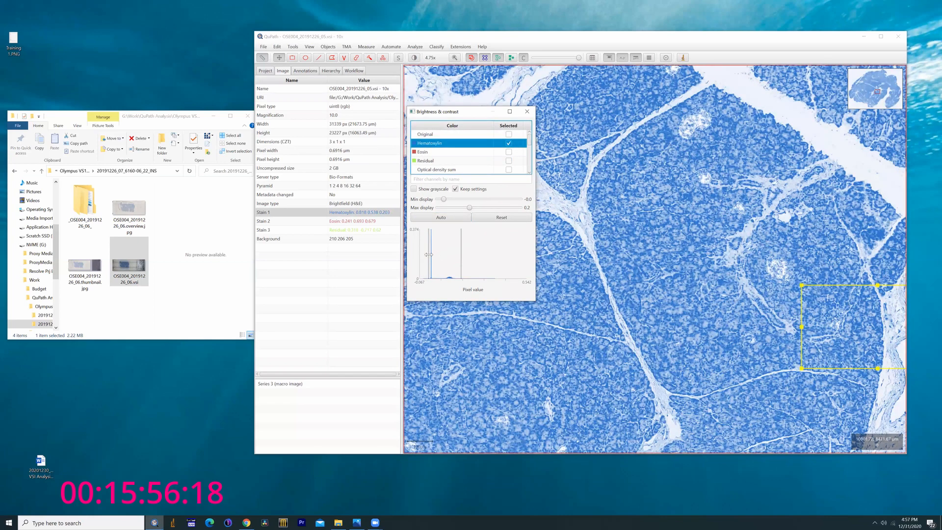
click(428, 218)
scroll(703, 290, down, 8)
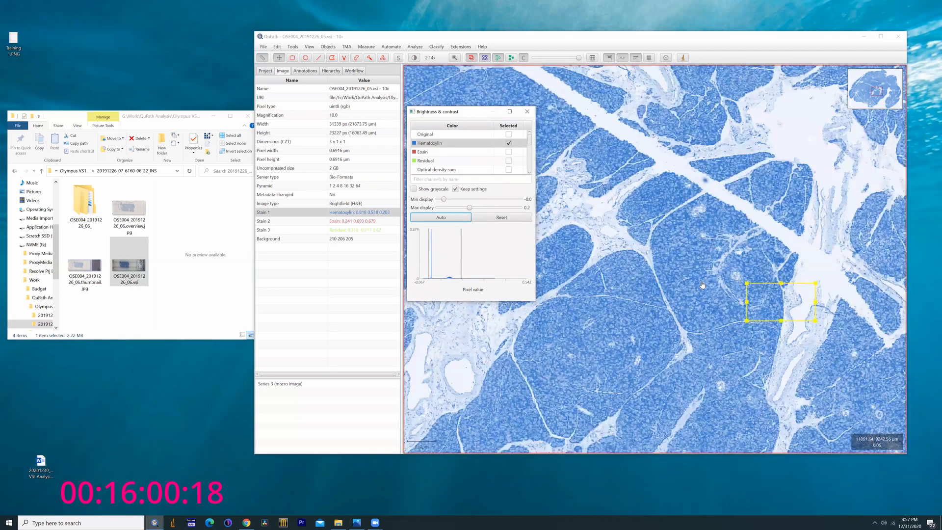
scroll(702, 291, up, 4)
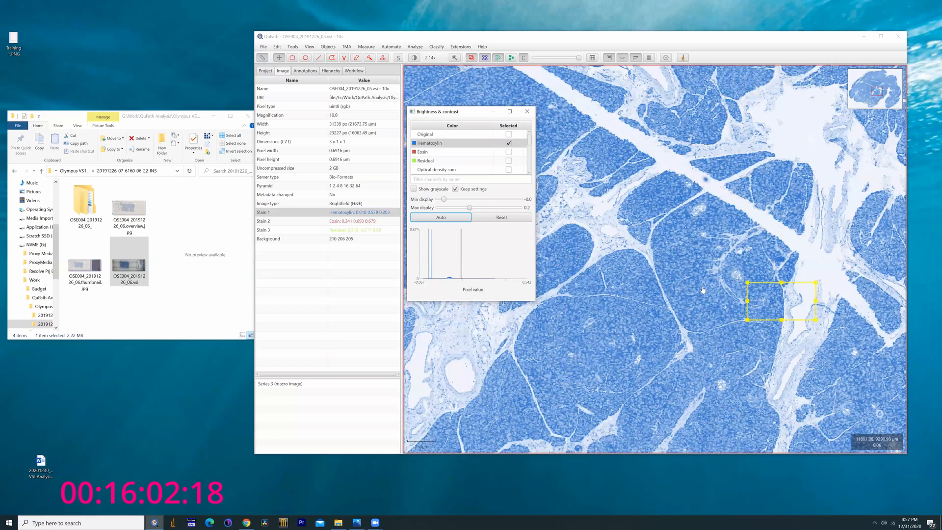
click(527, 112)
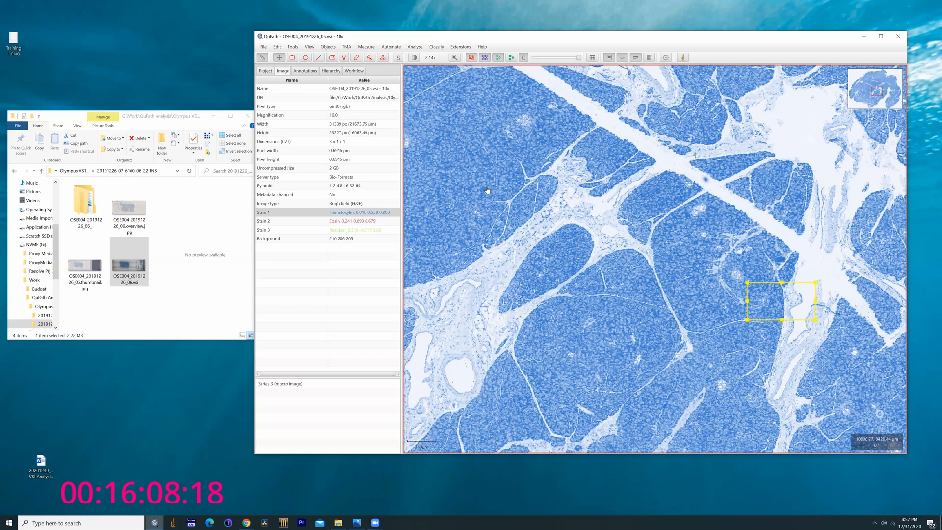
key(1)
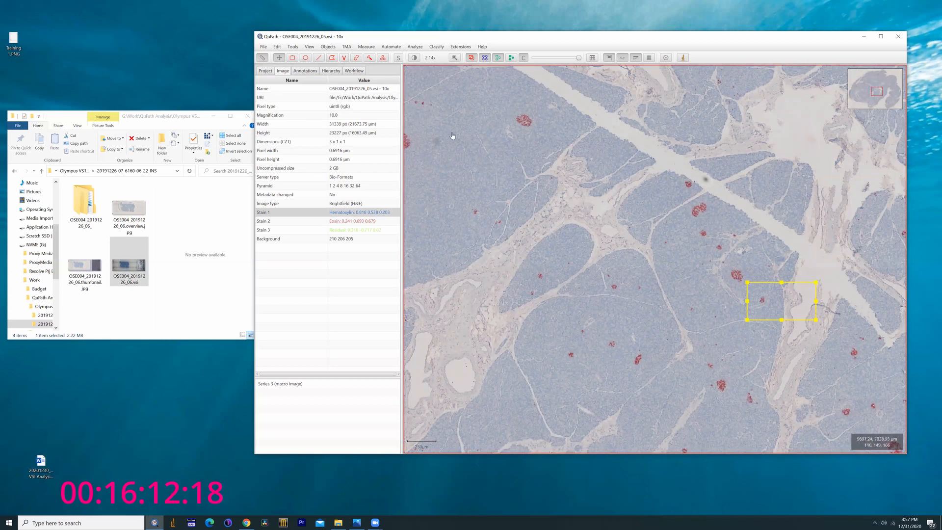
Enlarge the rectangle annotation so it also includes the larger red-stained islet beside it.
drag(793, 282, 724, 245)
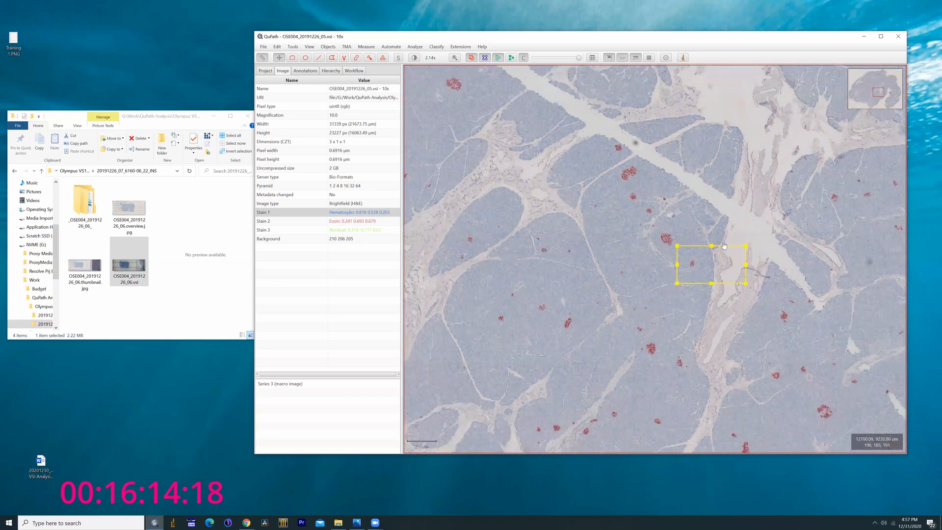
scroll(724, 246, up, 5)
drag(564, 208, 475, 143)
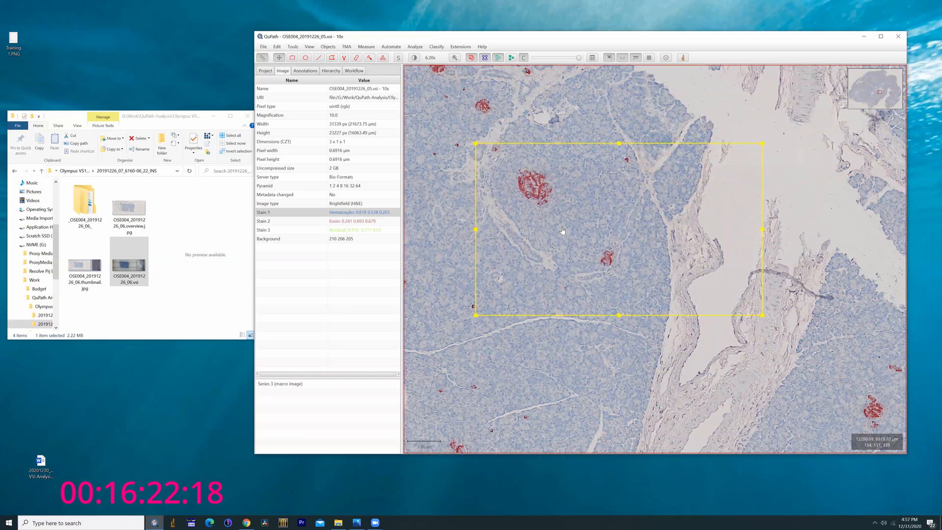
Close the File Explorer window and maximize the QuPath window.
click(248, 116)
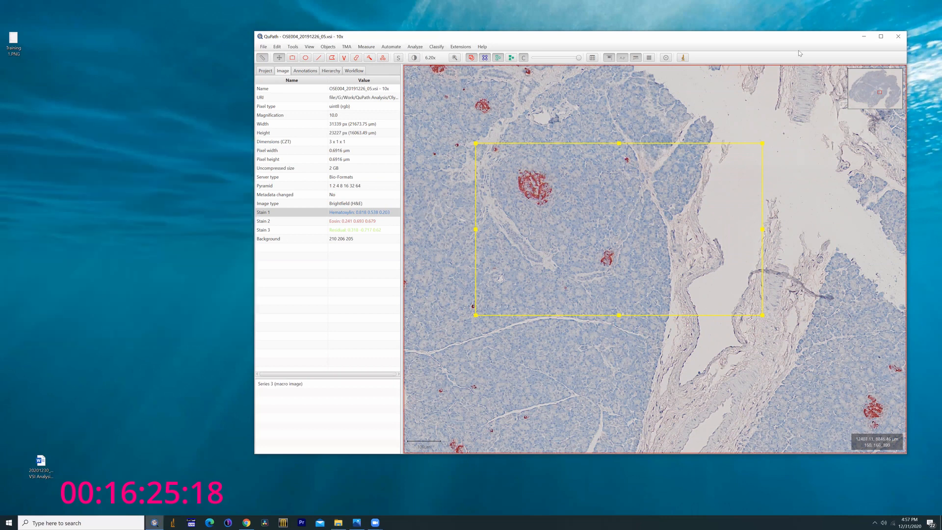
click(881, 36)
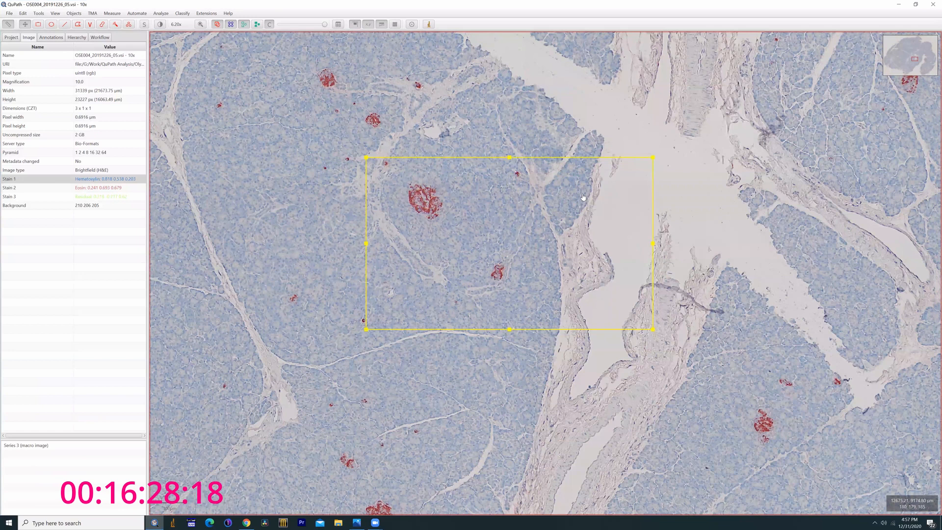
Search the Command List for "Cell", open Positive cell detection and move its dialog clear of the rectangle annotation.
key(ctrl+l)
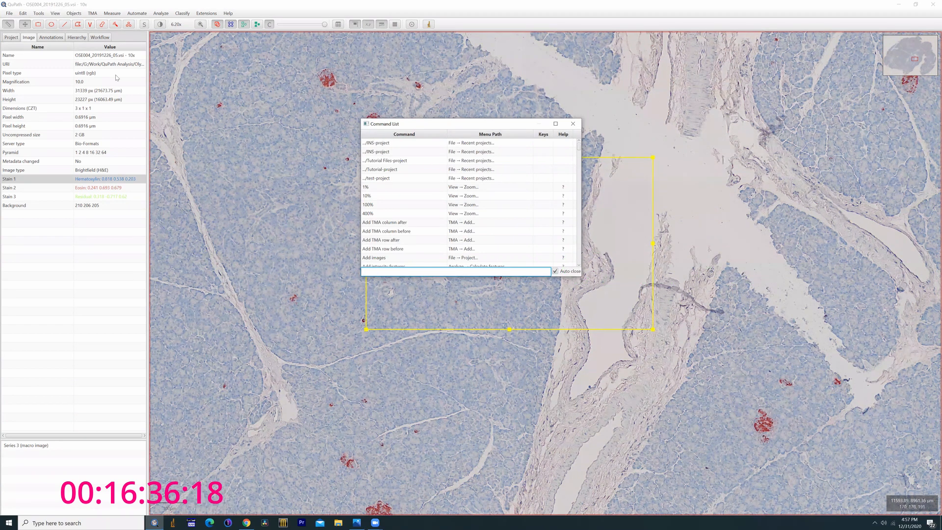
click(40, 16)
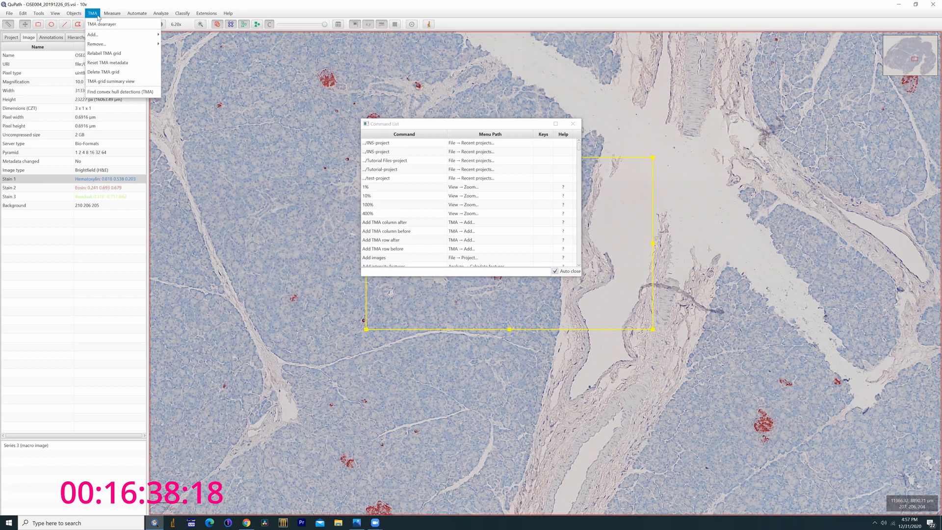
mouse_move(198, 13)
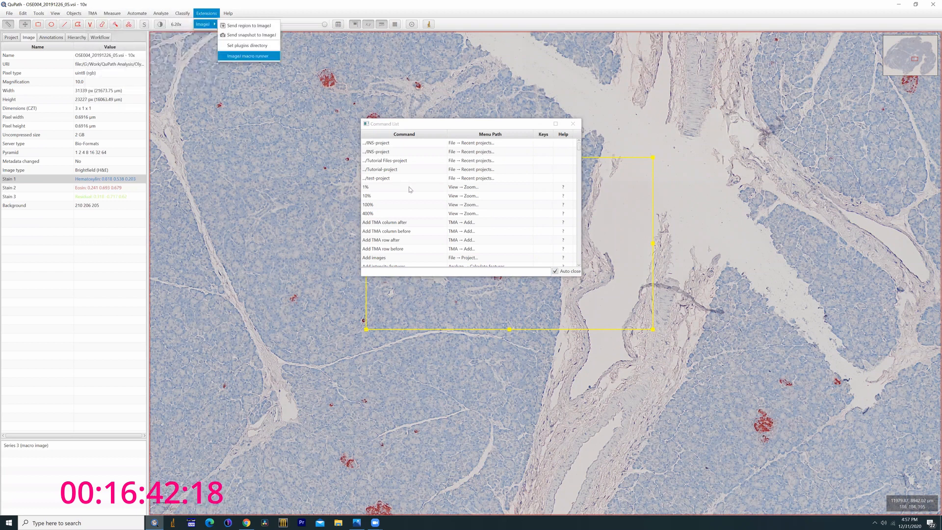
click(427, 273)
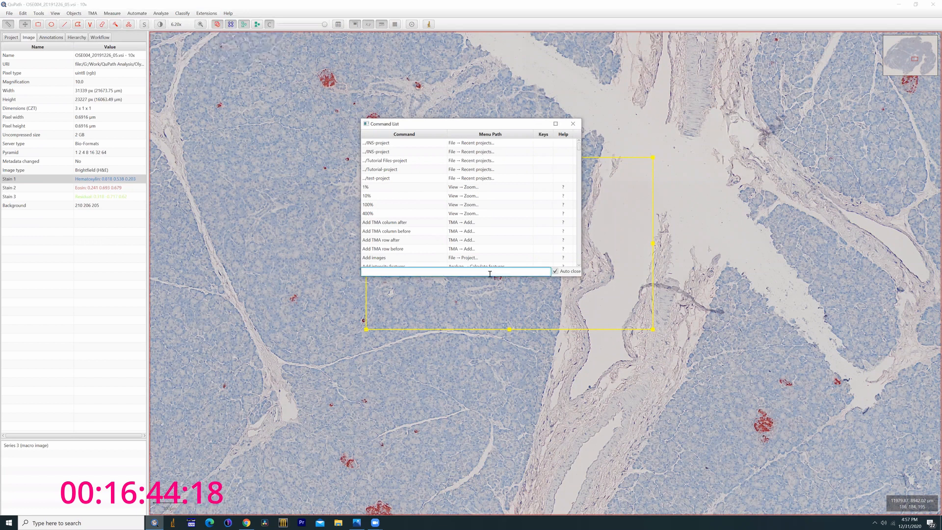
text(cell)
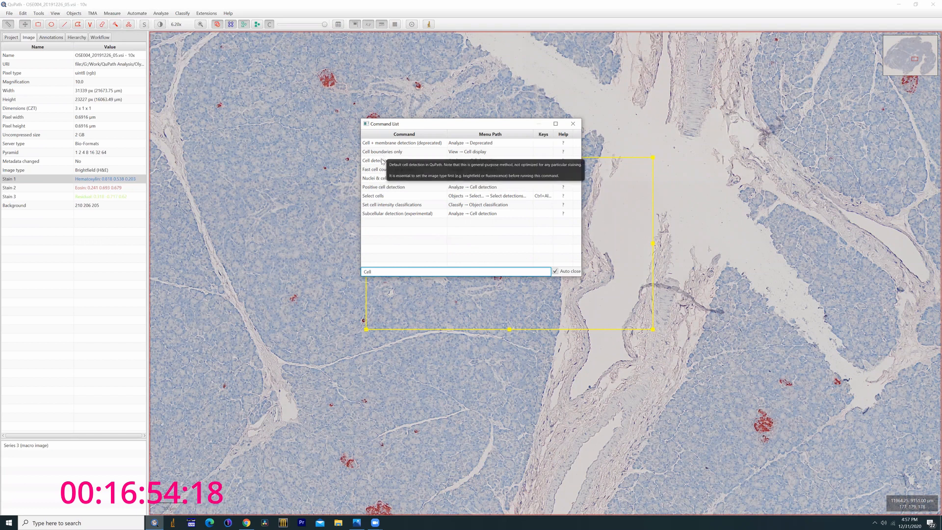
double_click(382, 188)
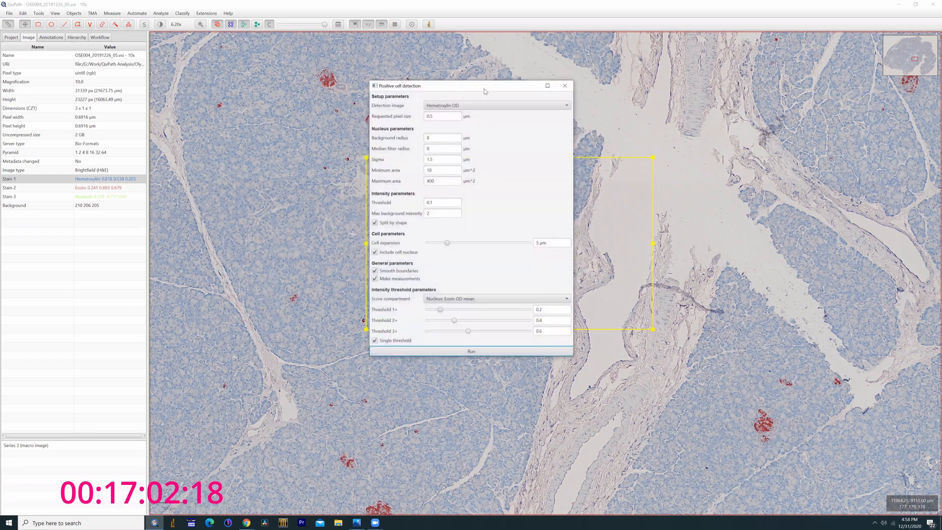
drag(484, 89, 783, 101)
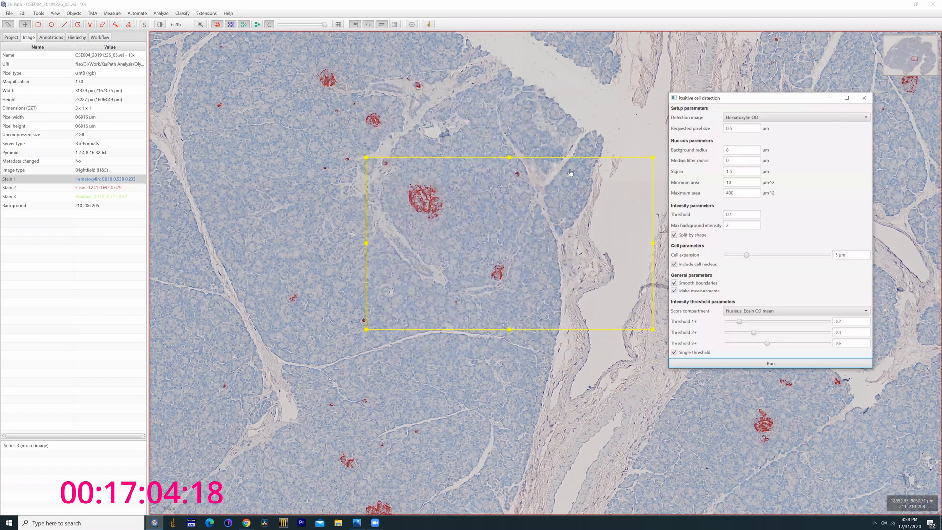
Run positive cell detection on the rectangle with Hematoxylin OD as detection image, scoring by Nucleus: Eosin OD mean with a single threshold of 0.2.
scroll(449, 207, down, 10)
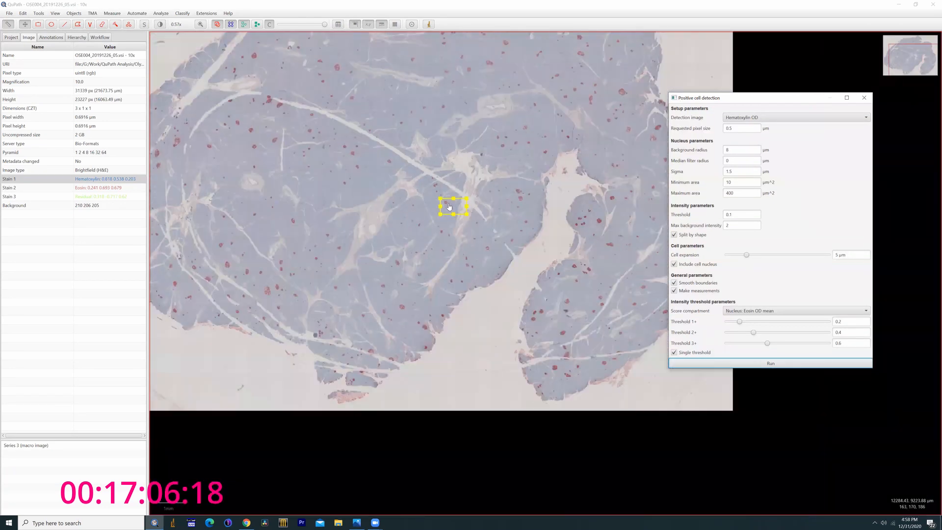
scroll(449, 207, down, 1)
drag(403, 180, 409, 240)
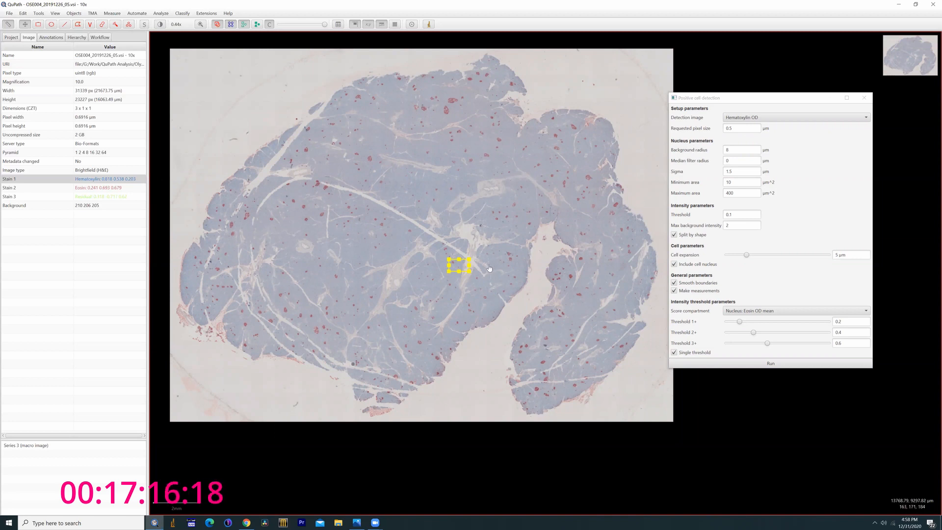
scroll(488, 268, up, 5)
scroll(475, 265, up, 2)
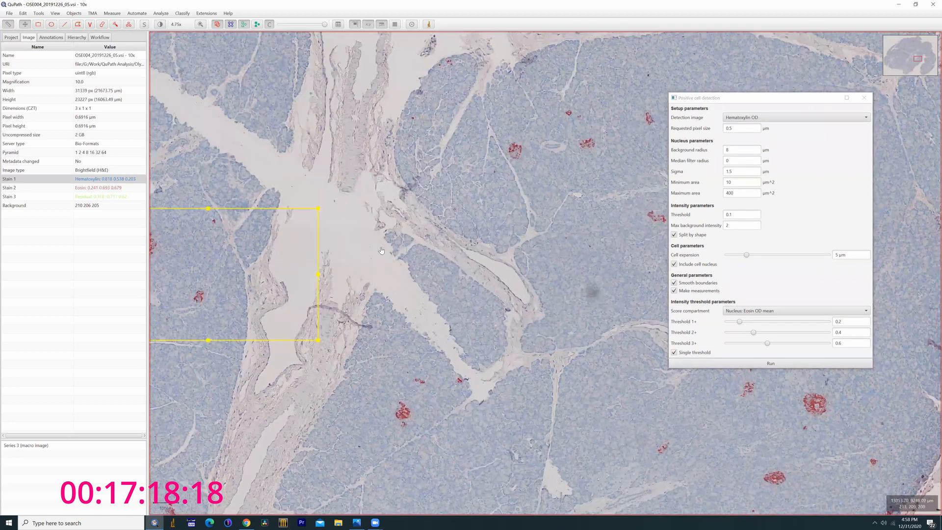
scroll(547, 217, up, 2)
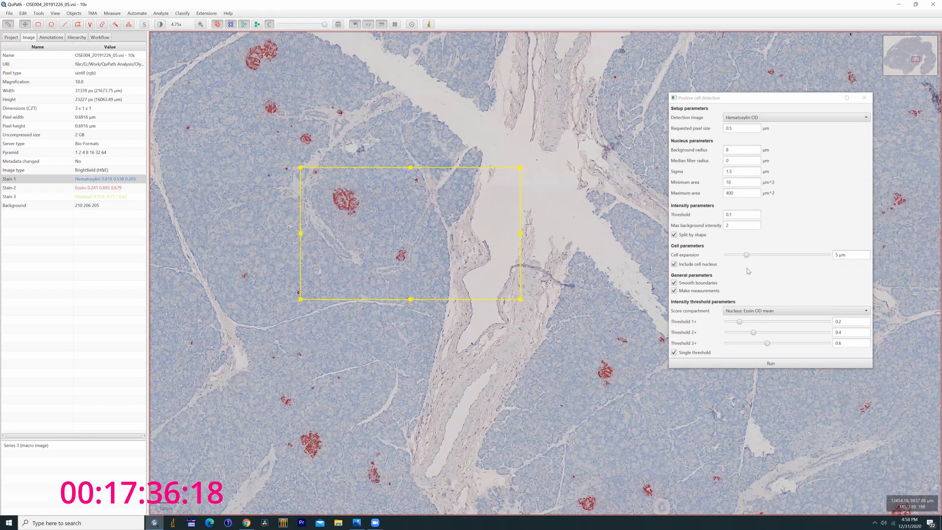
click(744, 118)
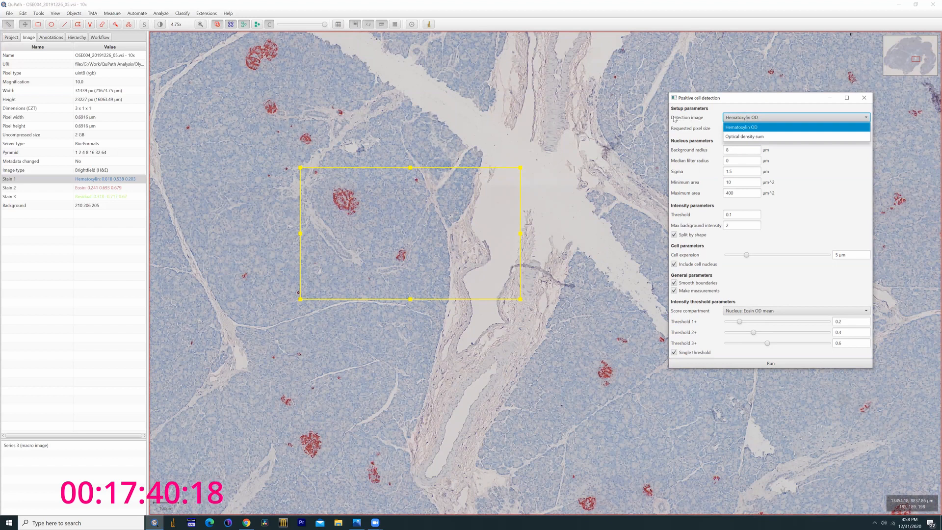
click(739, 137)
click(748, 119)
click(741, 125)
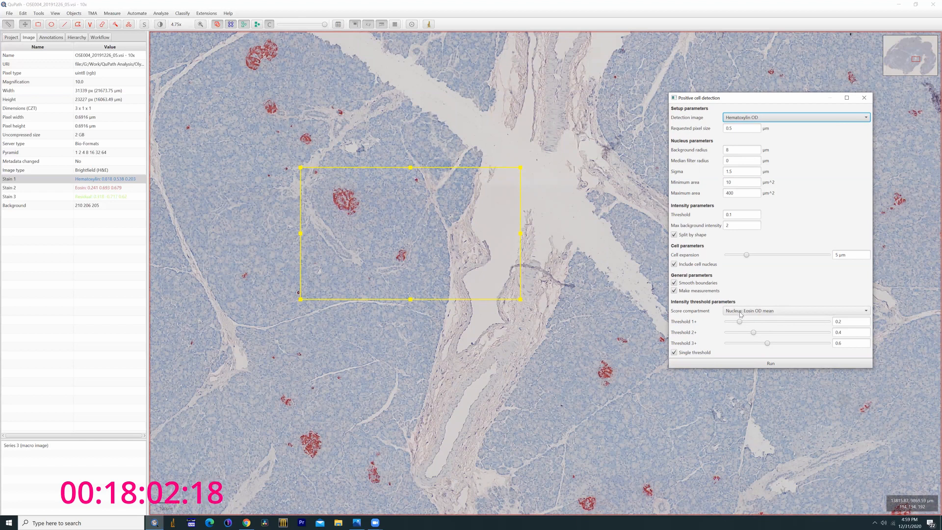
click(763, 368)
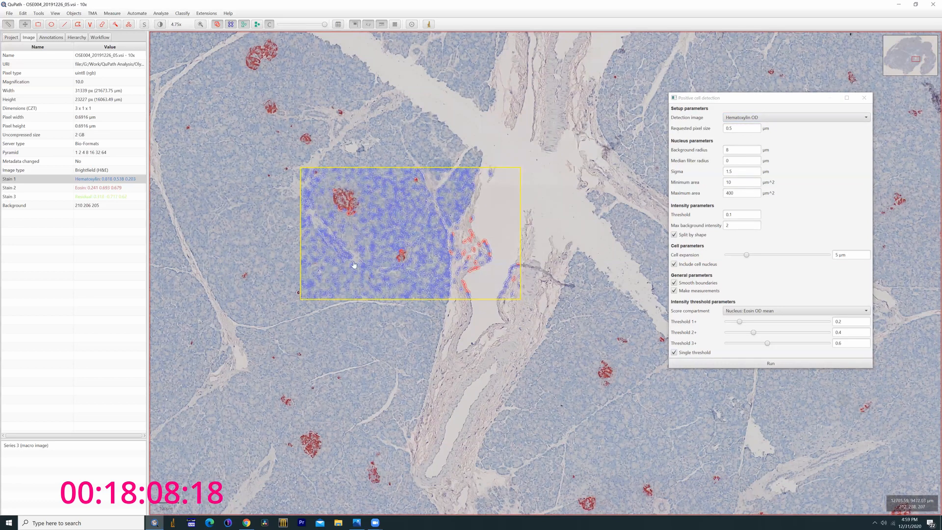
scroll(392, 253, up, 5)
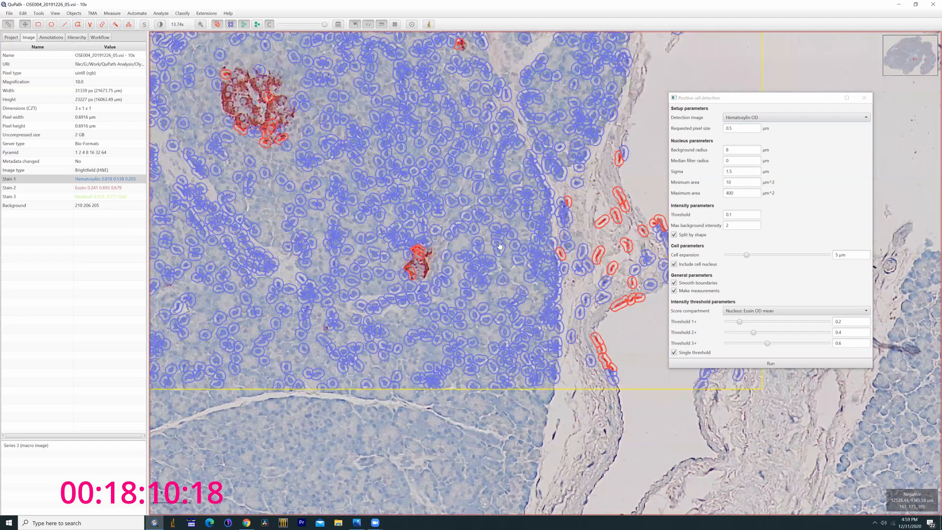
Change the detection image to Optical density sum and rerun positive cell detection on the rectangle annotation.
drag(591, 241, 574, 221)
drag(367, 146, 469, 191)
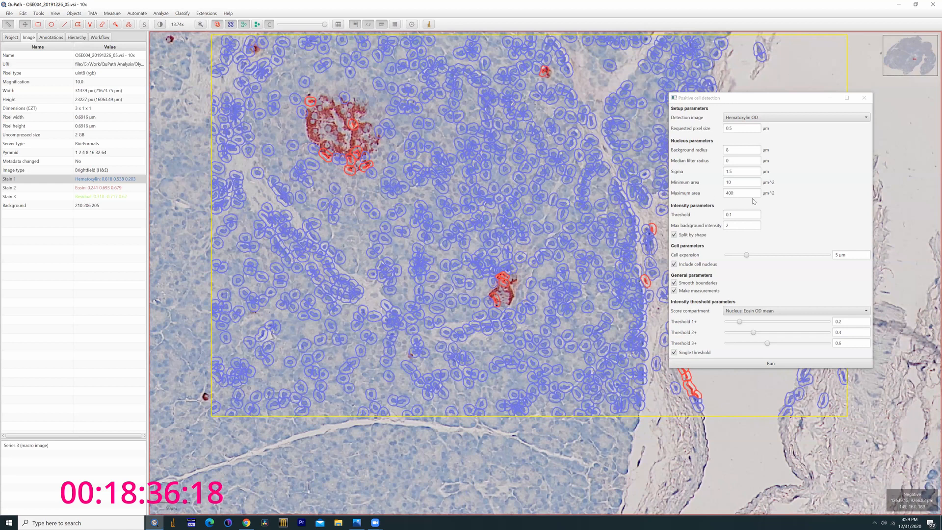
click(751, 118)
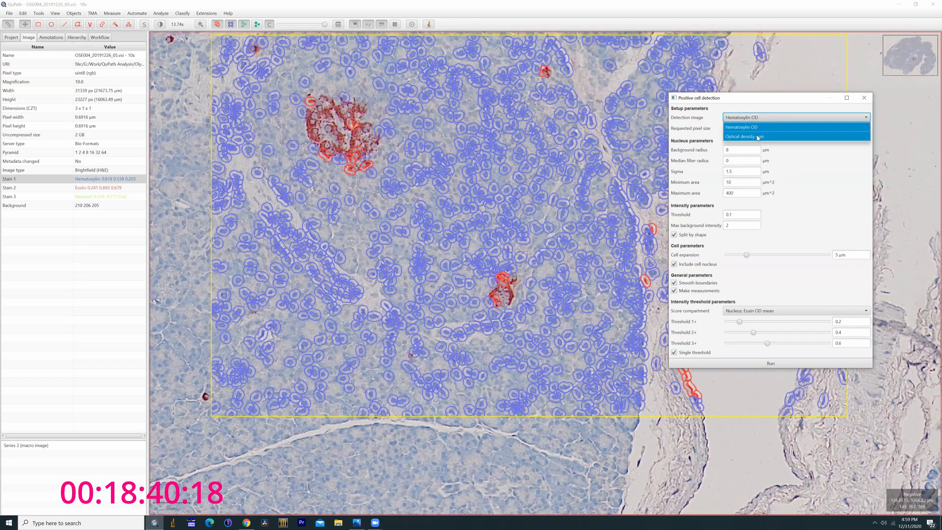
click(757, 137)
click(771, 363)
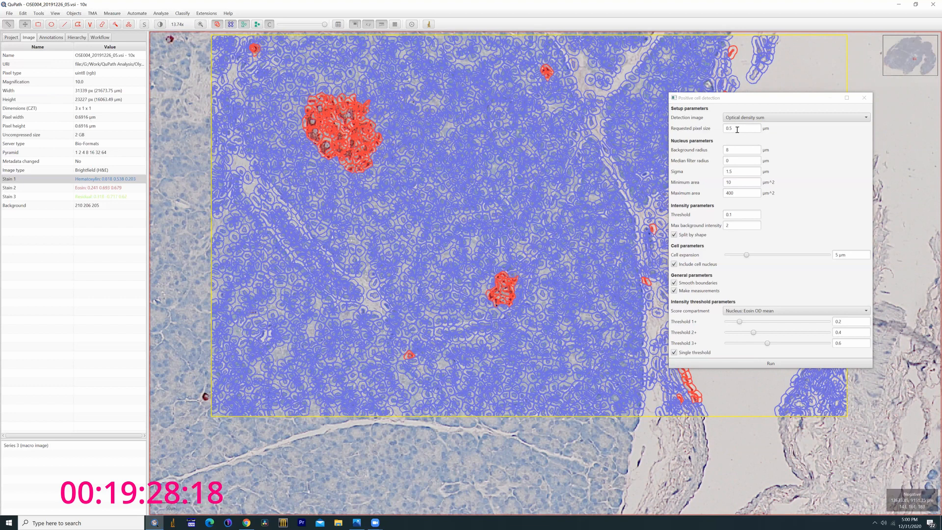
Set the requested pixel size to the image's own pixel width, .6916 µm, and rerun positive cell detection.
click(51, 37)
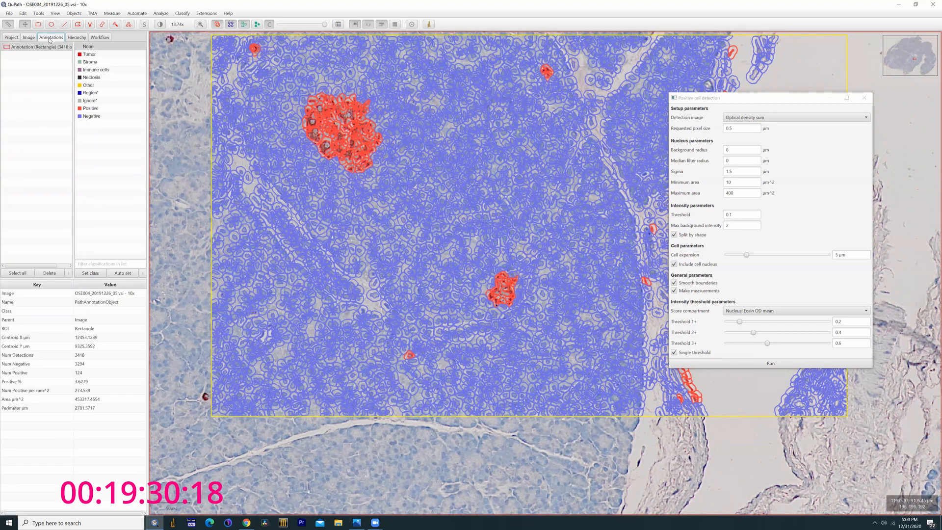
click(76, 38)
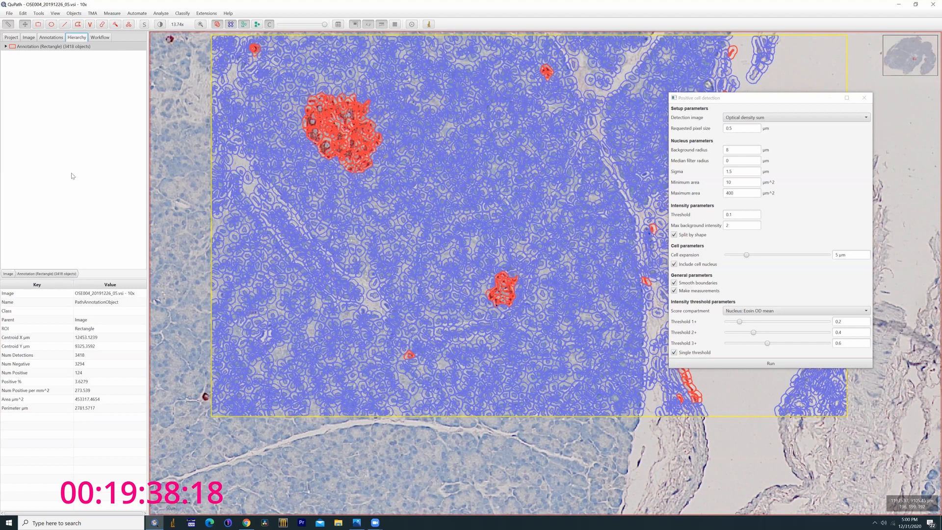
click(51, 37)
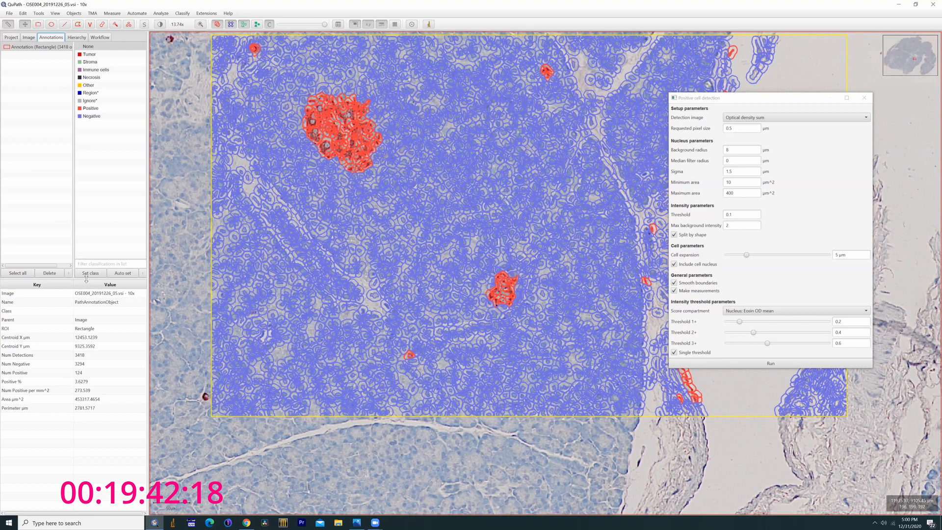
click(15, 39)
click(29, 39)
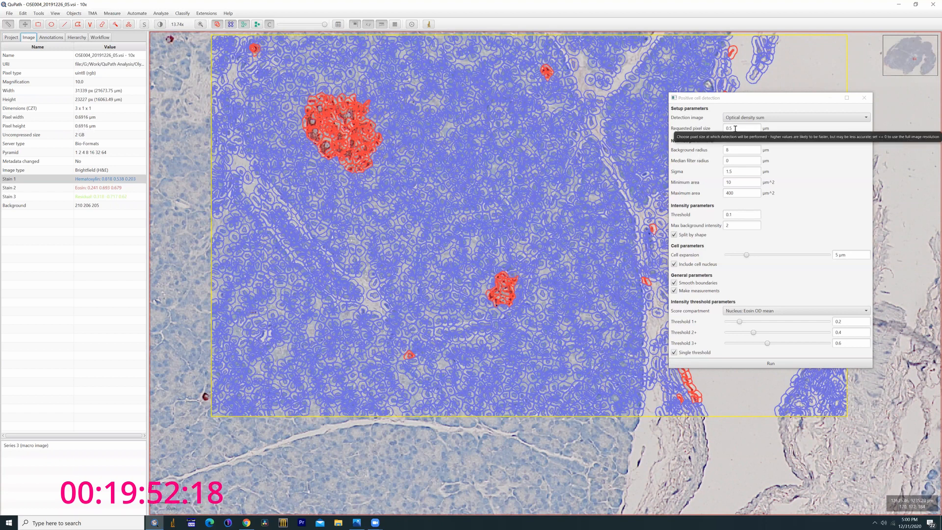
double_click(726, 129)
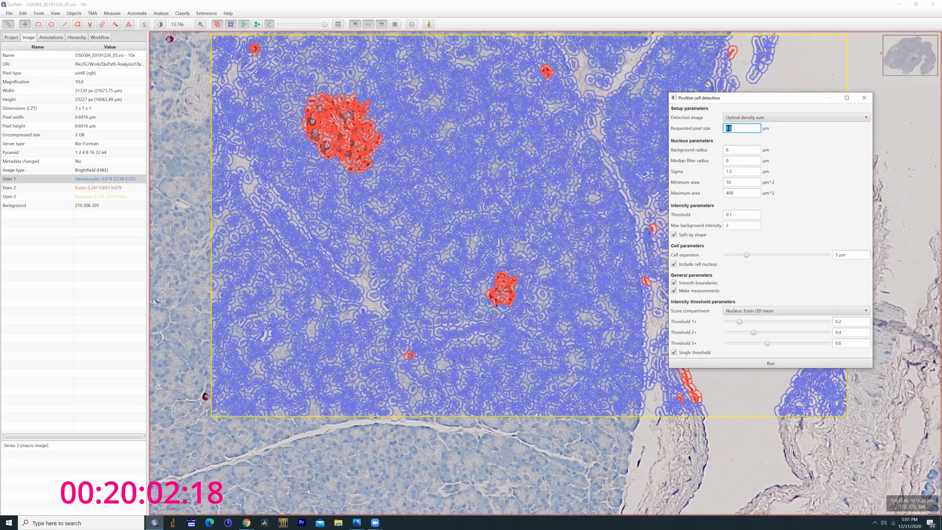
key(BackSpace)
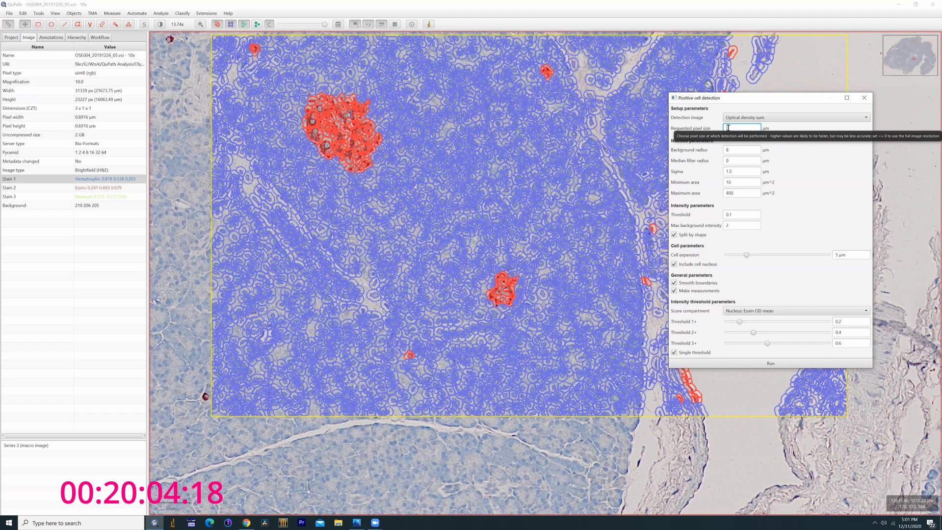
text(16)
click(767, 364)
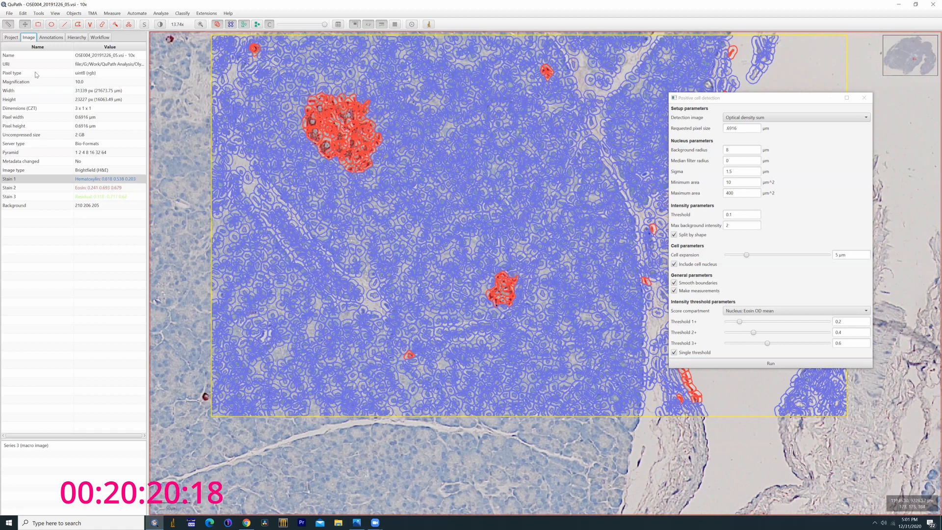
Check the rectangle annotation's measurements, set the requested pixel size to 1 µm and rerun positive cell detection.
click(51, 37)
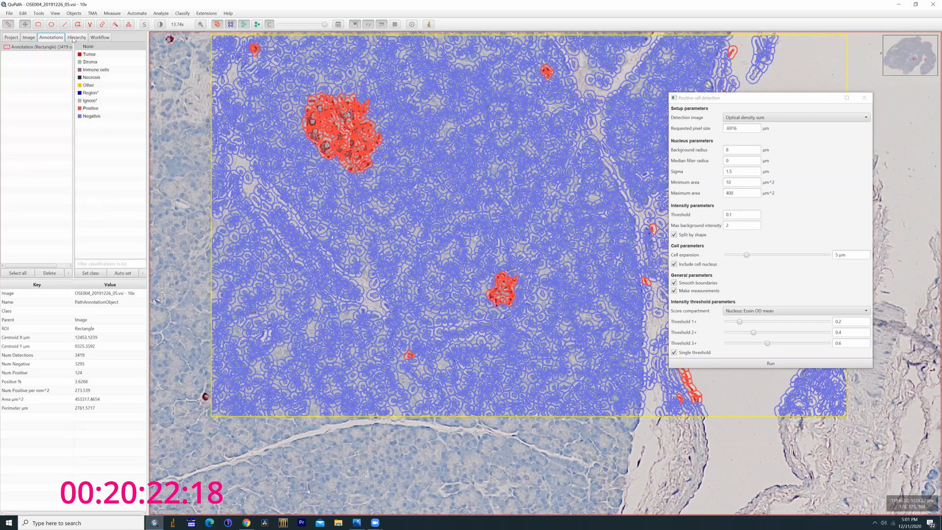
scroll(427, 282, down, 3)
scroll(426, 282, up, 3)
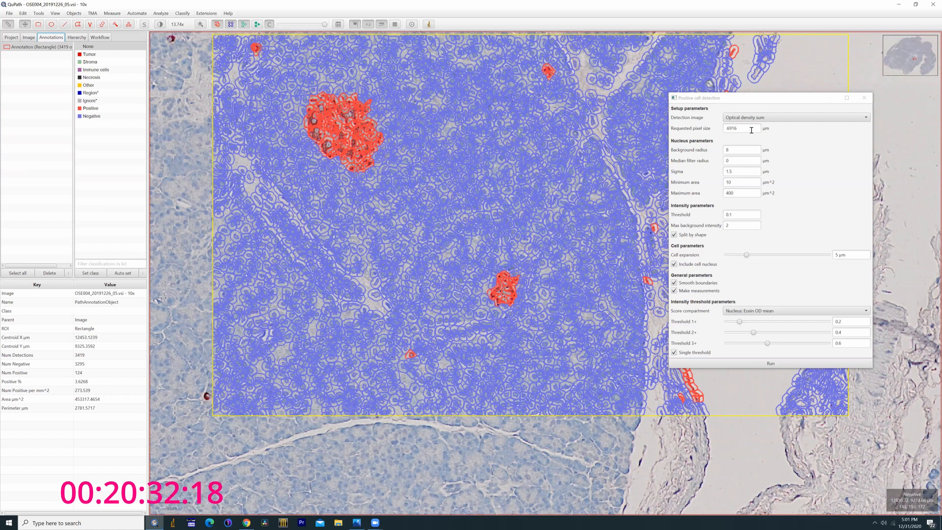
drag(743, 128, 719, 130)
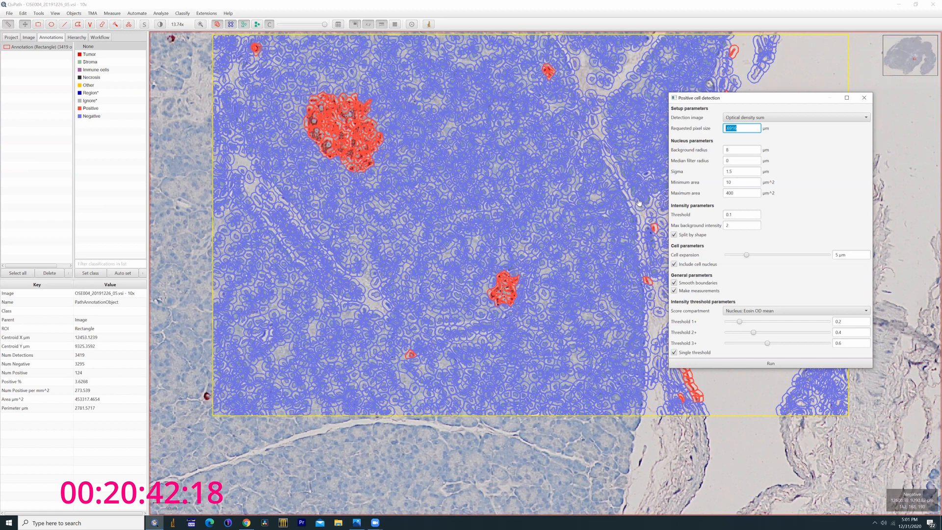
text(1)
click(607, 164)
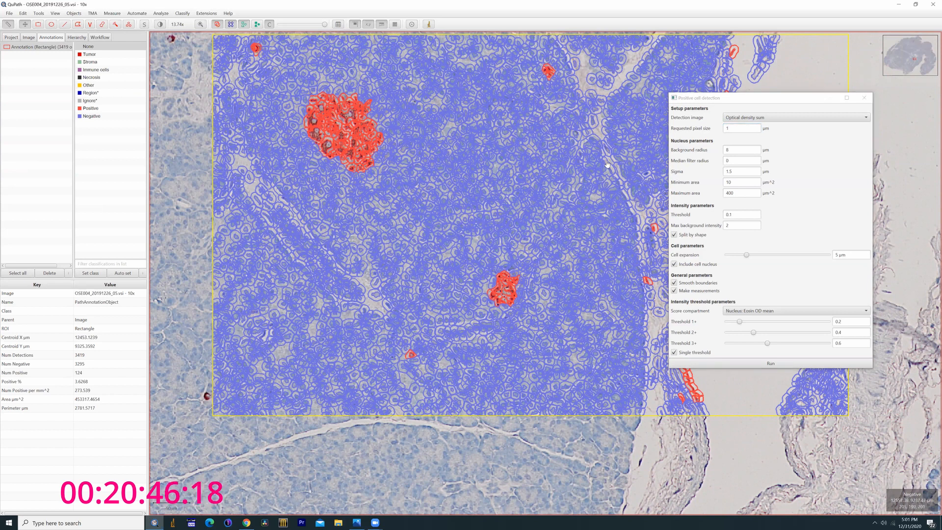
click(770, 363)
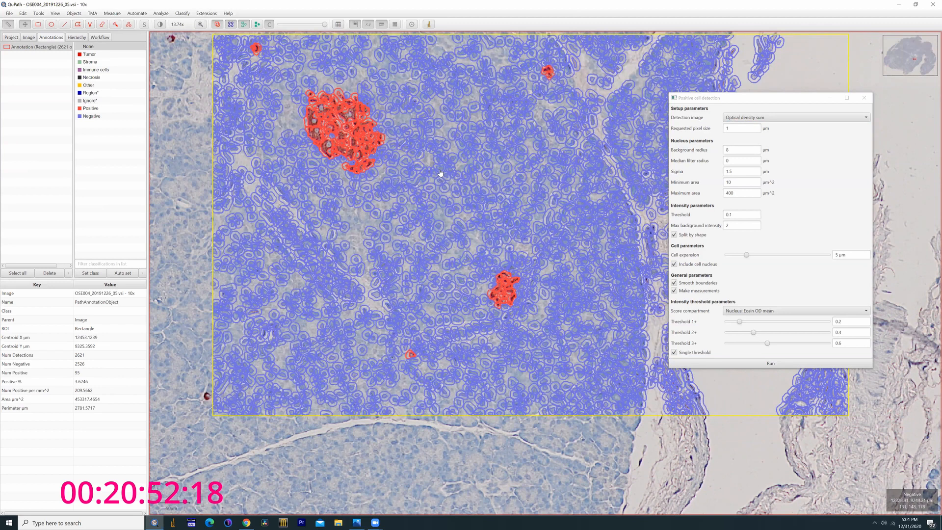
Examine the detected cells around the red-stained islets up close, hiding and showing the detections for comparison with the tissue.
scroll(342, 228, up, 3)
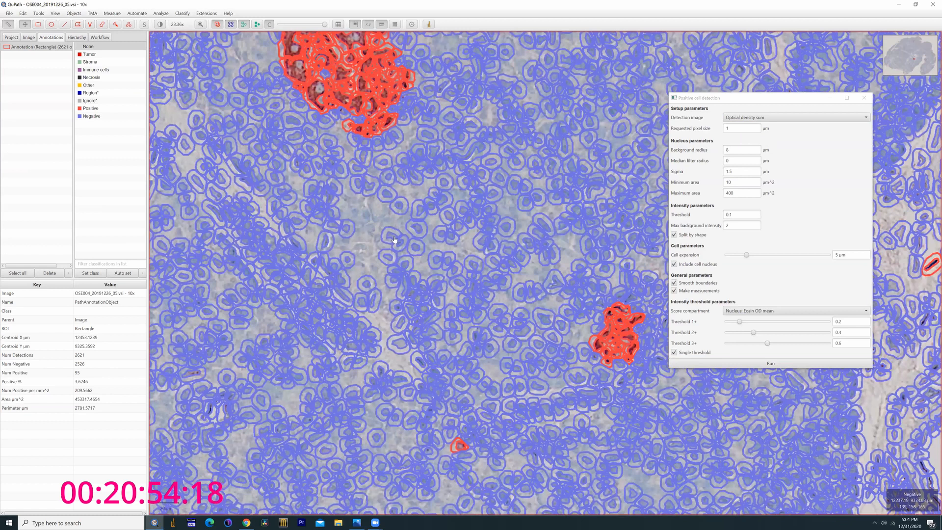
scroll(394, 239, down, 3)
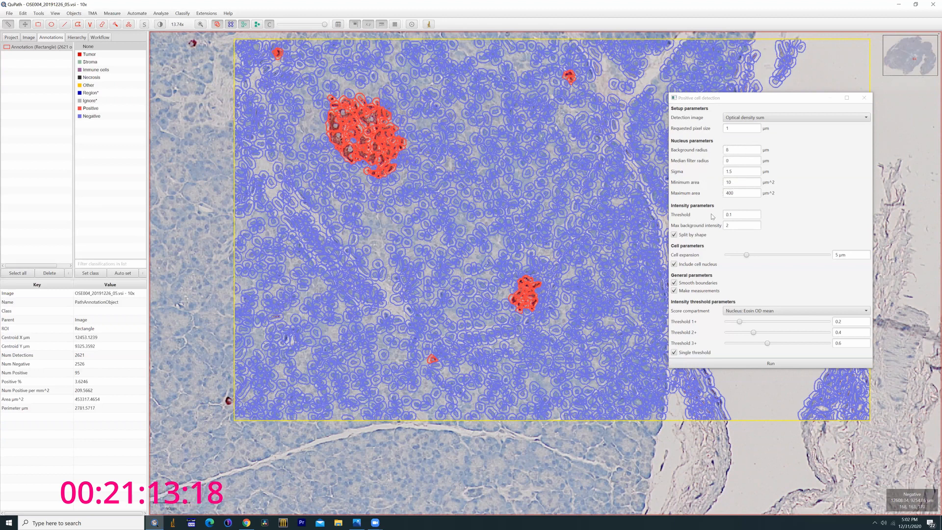
scroll(393, 283, up, 3)
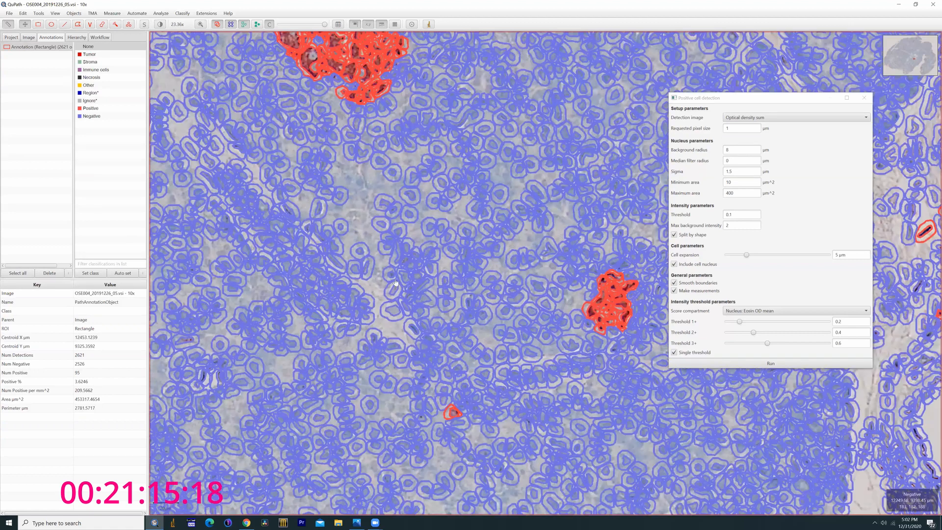
drag(395, 282, 490, 370)
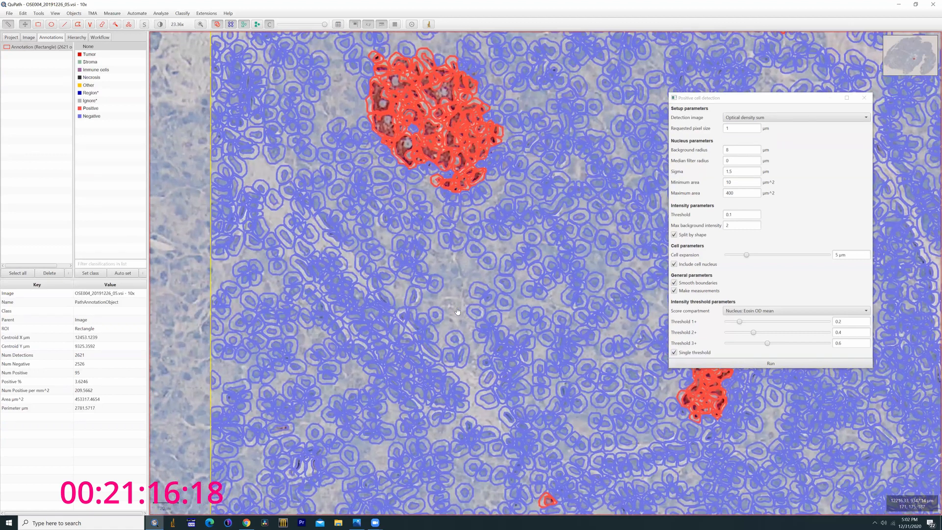
key(d)
key(d)
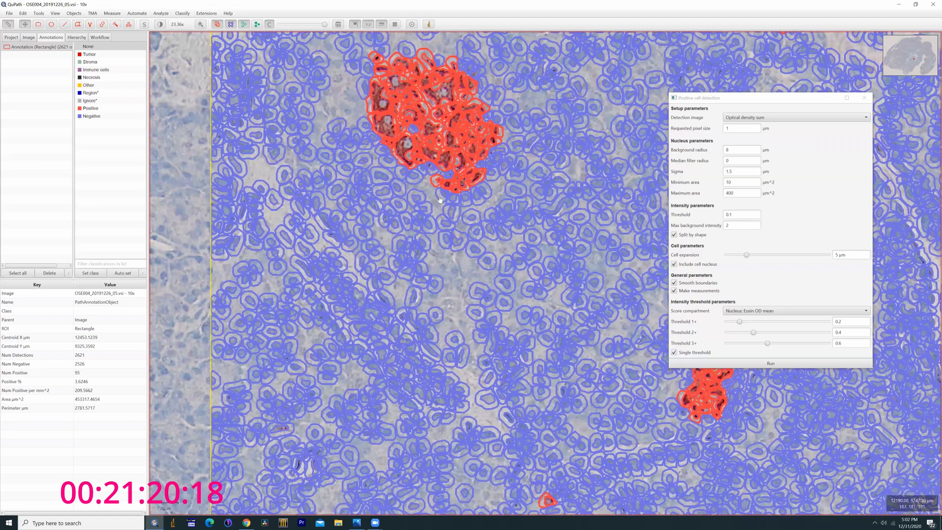
drag(474, 262, 442, 179)
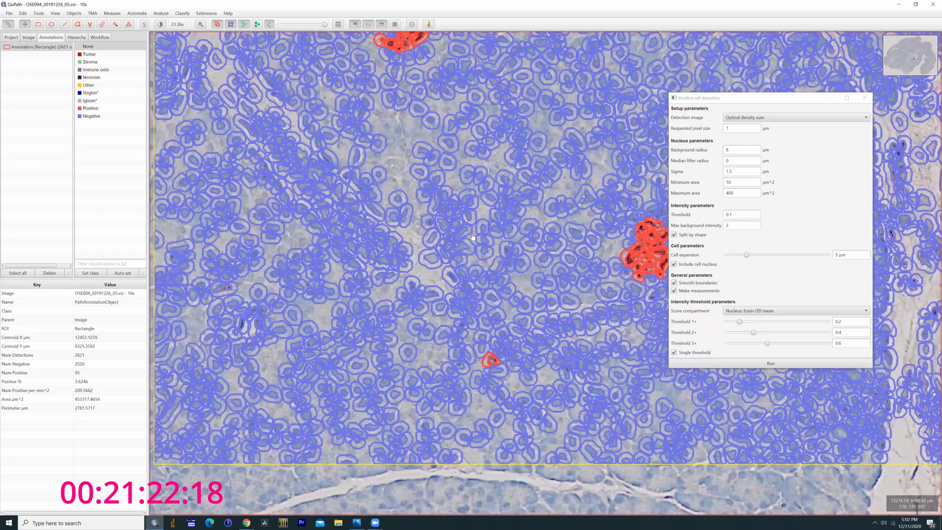
Try positive cell detection with a background radius of 0 µm, and rerun it with the radius back at 8 µm.
double_click(735, 150)
text(0)
click(769, 364)
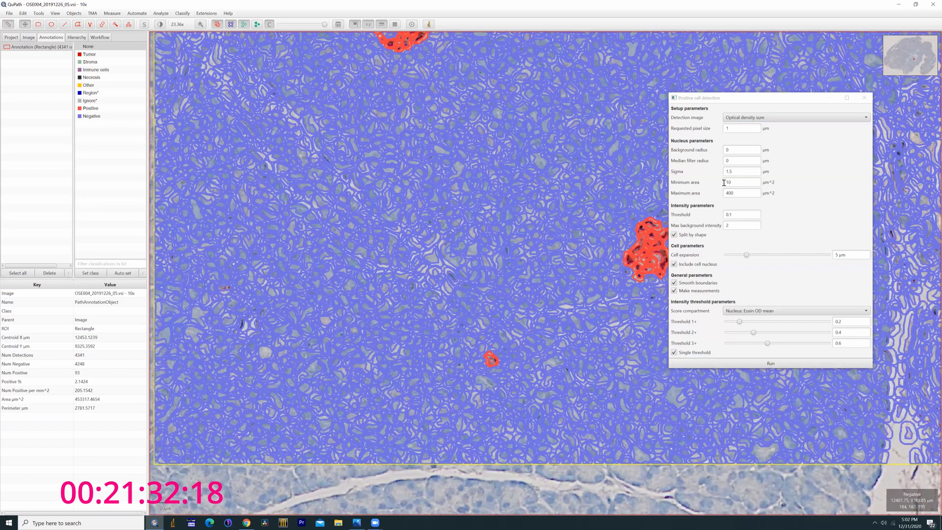
click(726, 150)
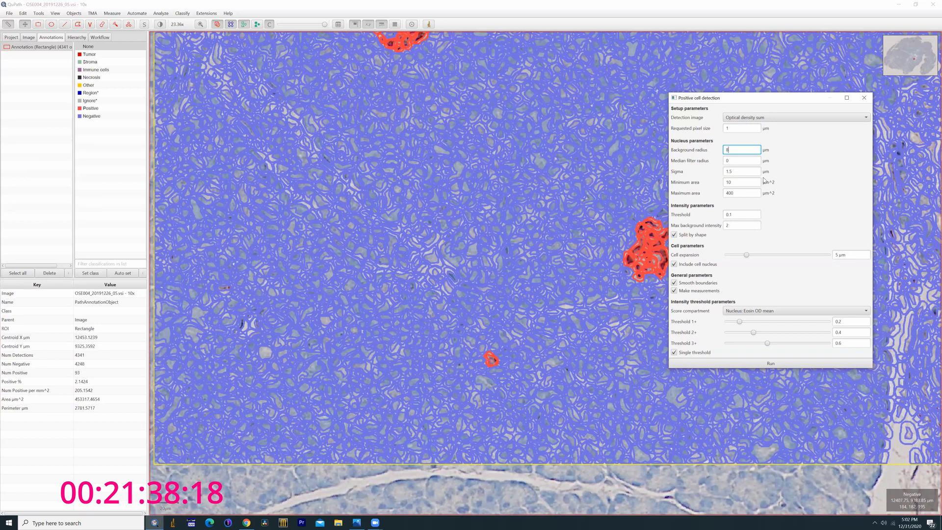
click(777, 363)
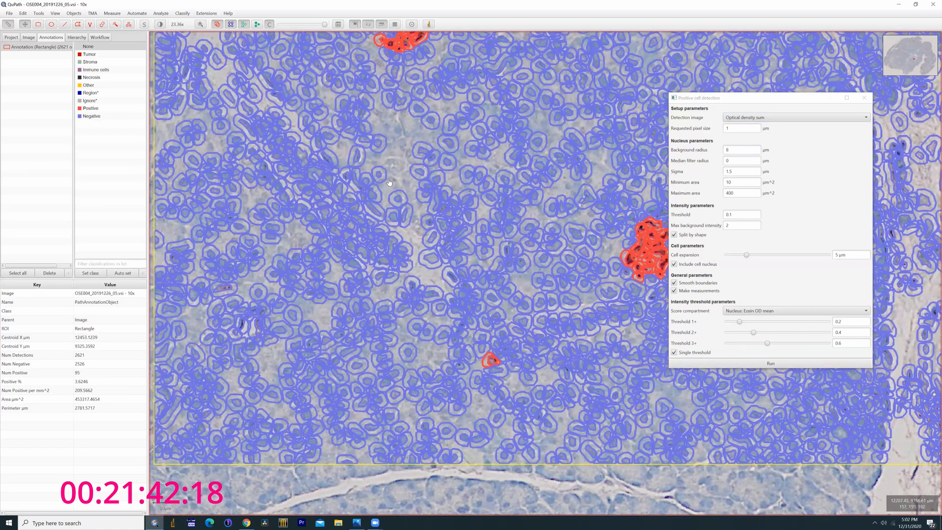
Display the detected cells as nuclei only and inspect the outlines around the islets.
right_click(407, 189)
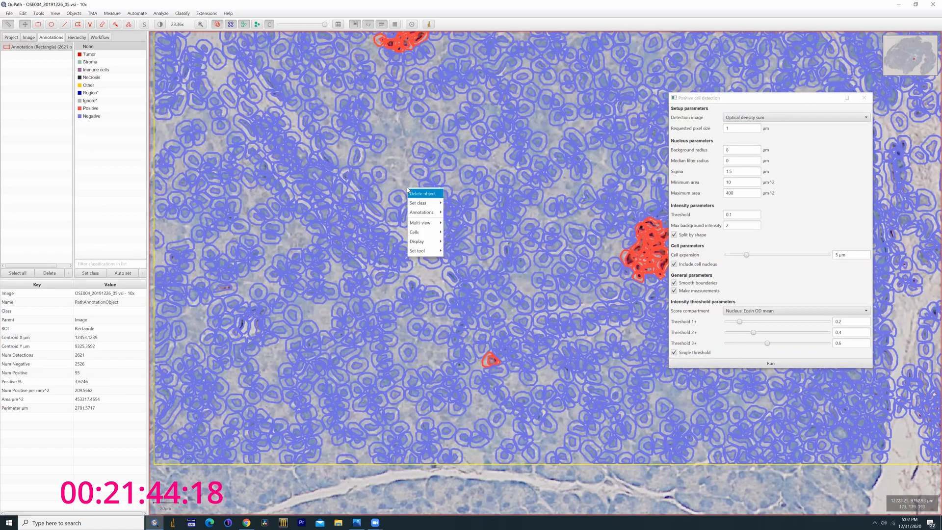
mouse_move(419, 233)
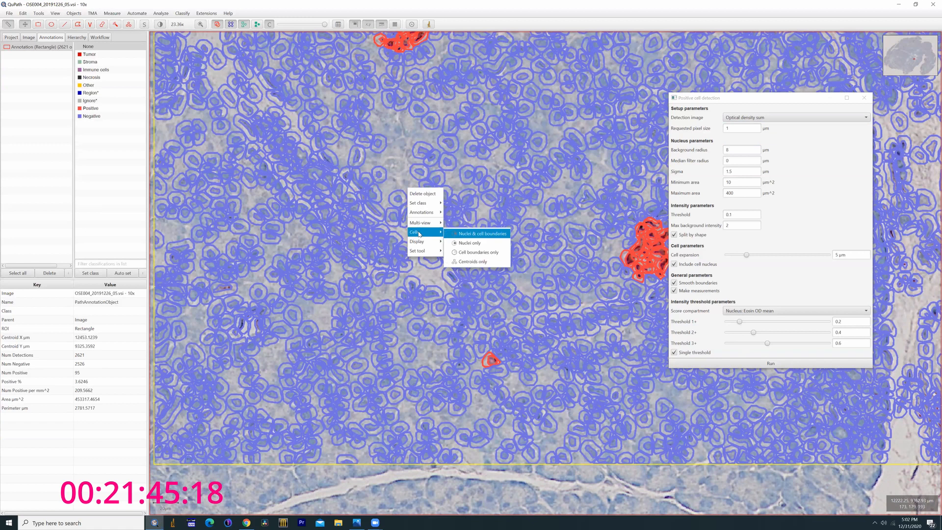
click(466, 242)
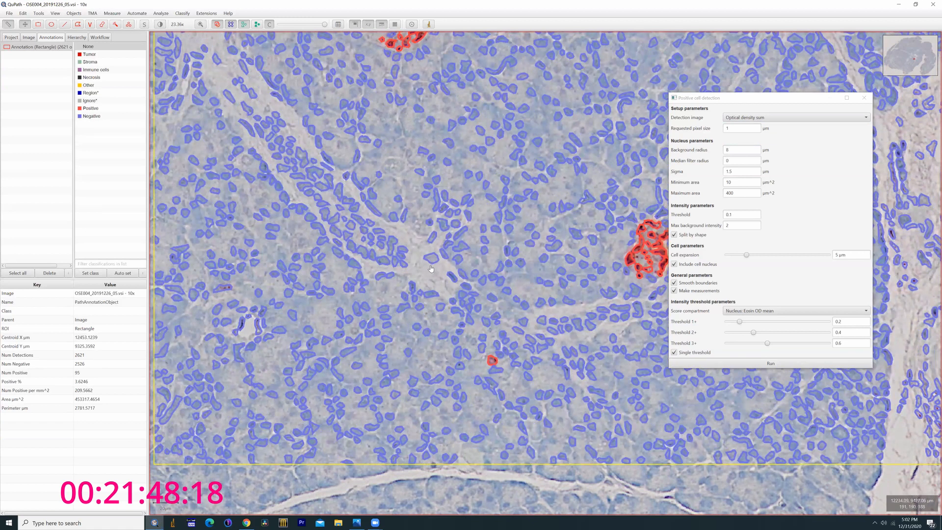
drag(441, 306, 388, 290)
drag(532, 237, 647, 327)
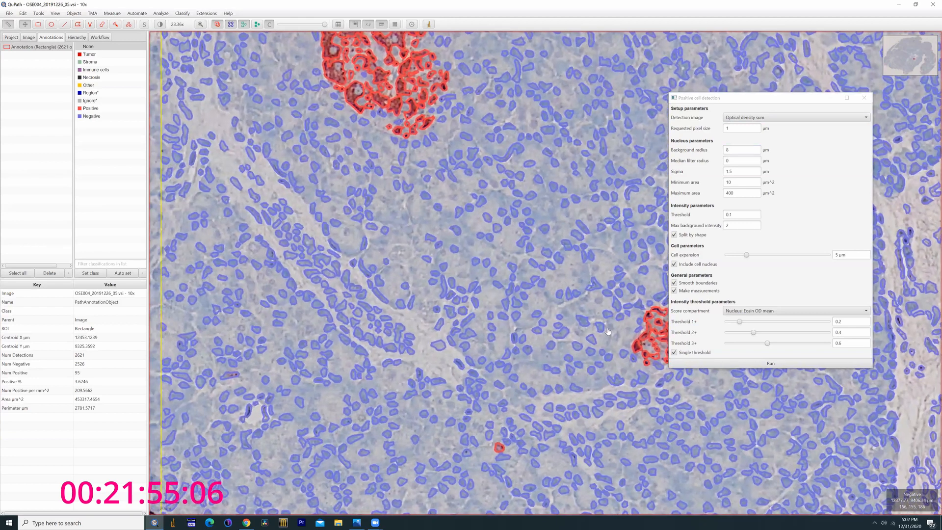
Set the nucleus background radius to 10 µm and rerun positive cell detection.
double_click(726, 149)
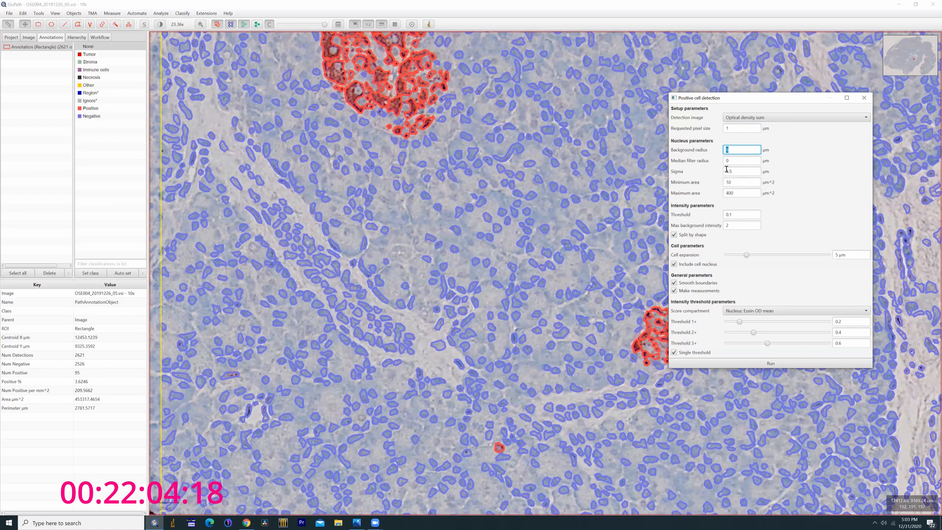
text(0)
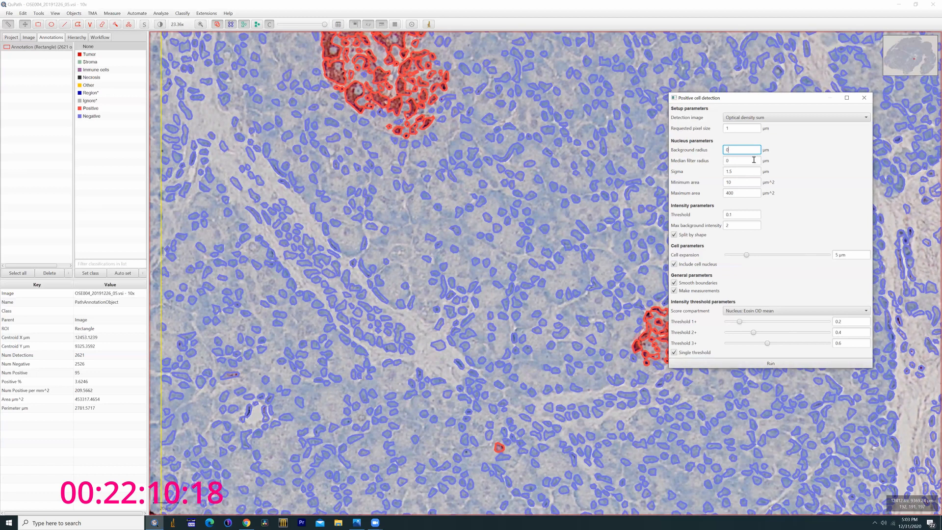
key(BackSpace)
text(1)
click(758, 363)
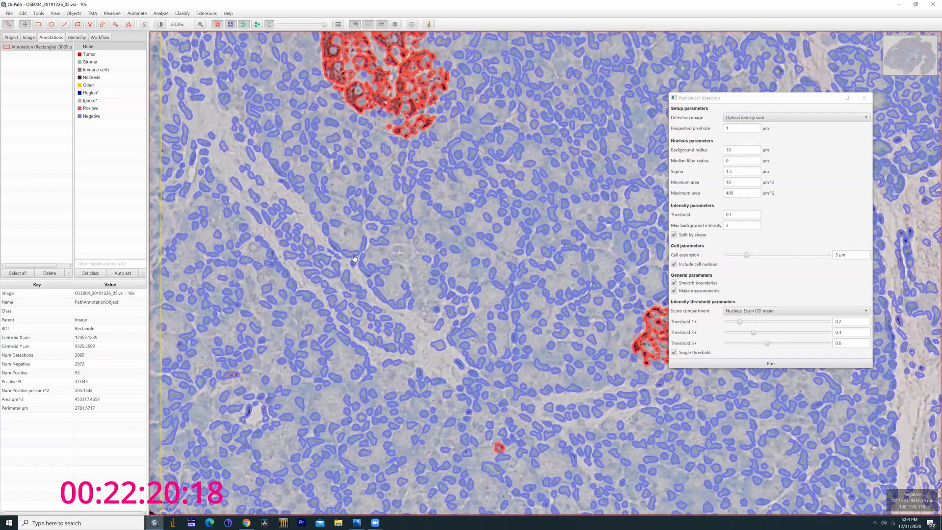
Rerun positive cell detection with a background radius of 5 µm, and once more with the intensity threshold set to 0.05.
double_click(739, 150)
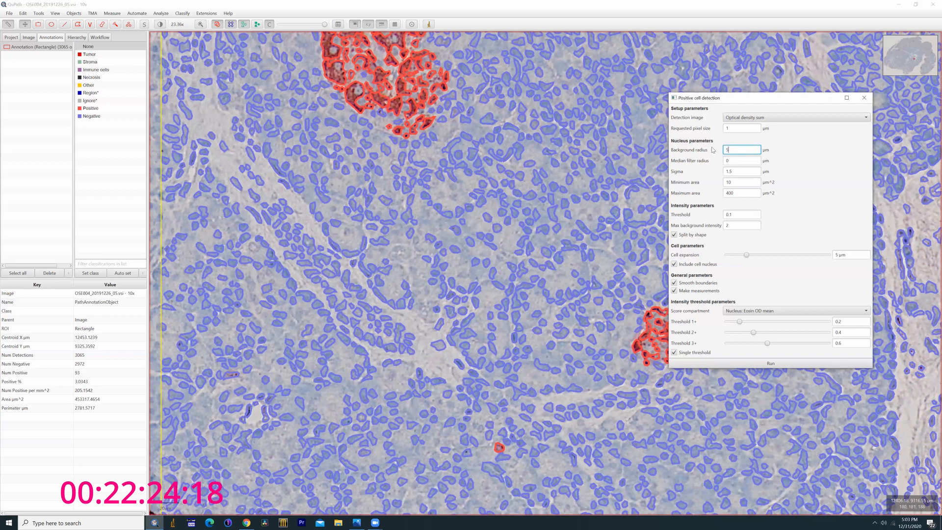
click(771, 363)
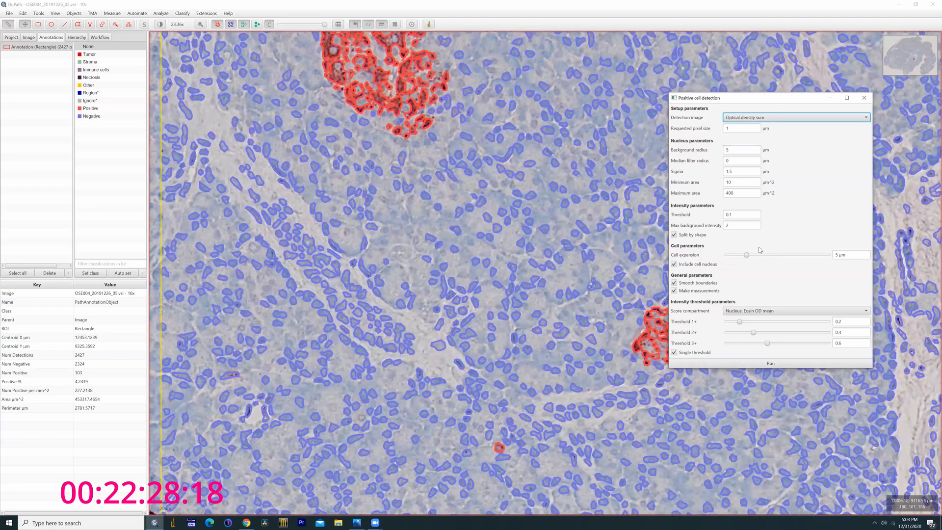
click(729, 215)
text(5)
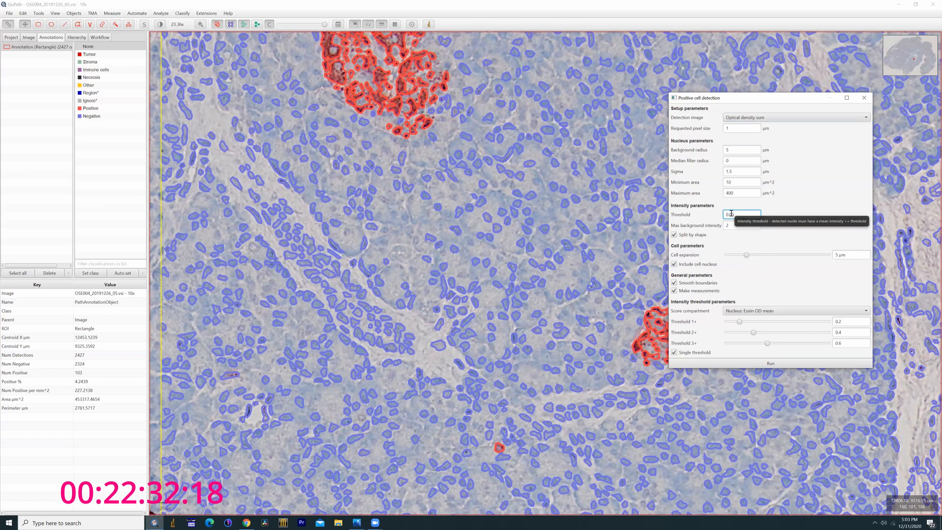
click(746, 362)
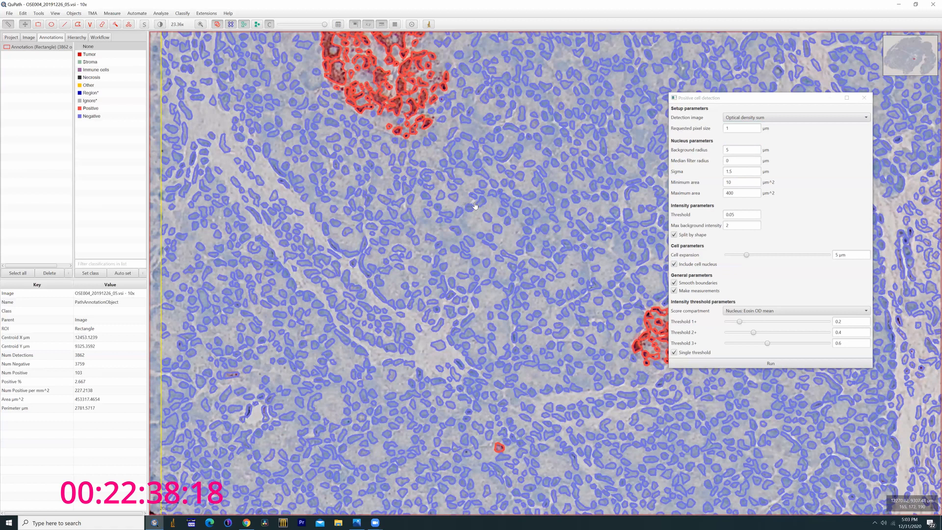
Display both nuclei and cell boundaries, and rerun positive cell detection with a cell expansion of 0 µm.
right_click(475, 185)
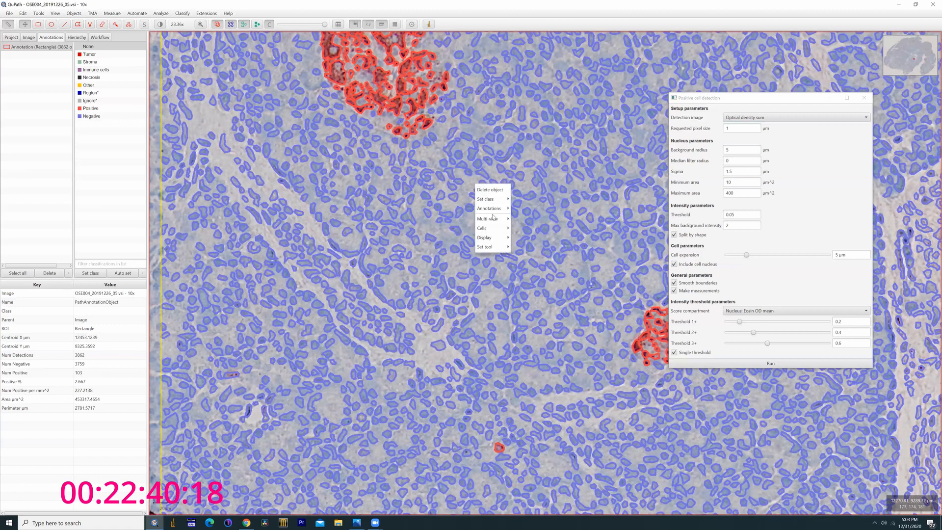
mouse_move(490, 228)
click(538, 231)
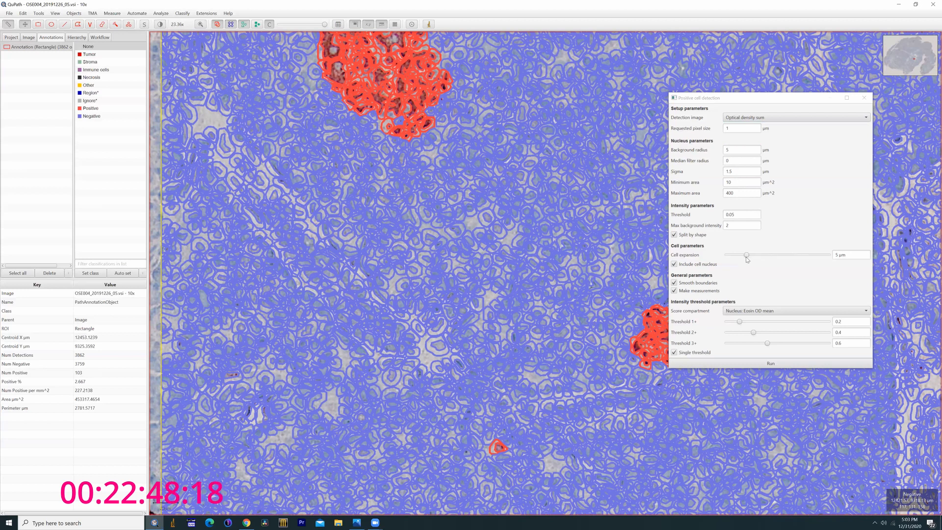
drag(746, 256, 725, 256)
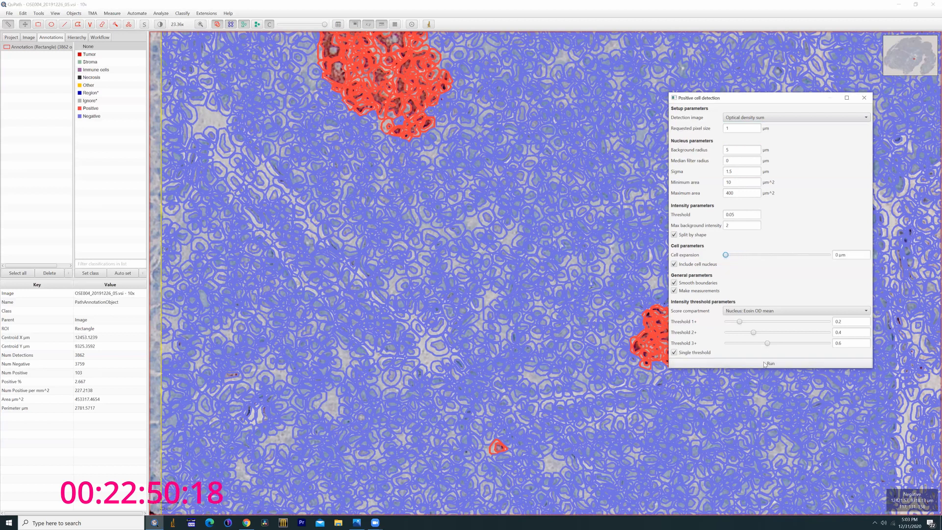
click(764, 364)
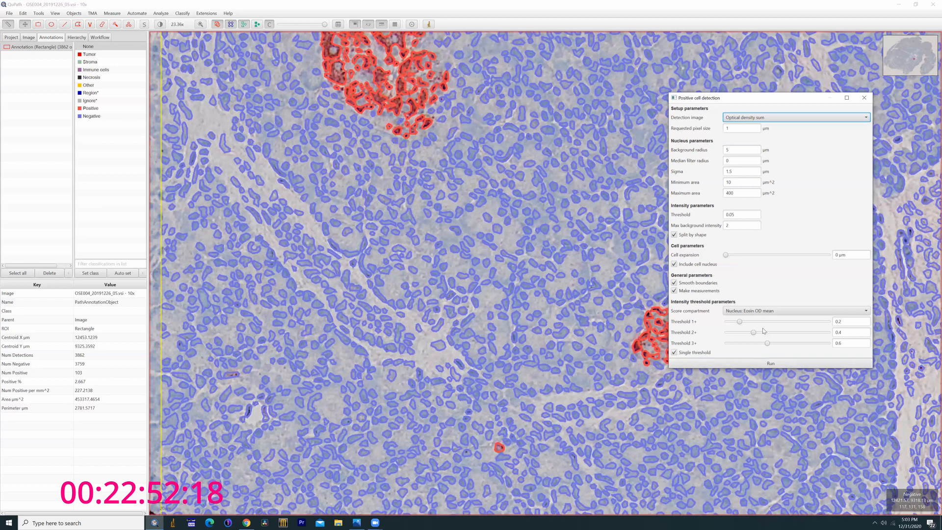
Rerun positive cell detection with a cell expansion of 1.7059 µm and a minimum nucleus area of 100 µm².
drag(725, 255, 733, 255)
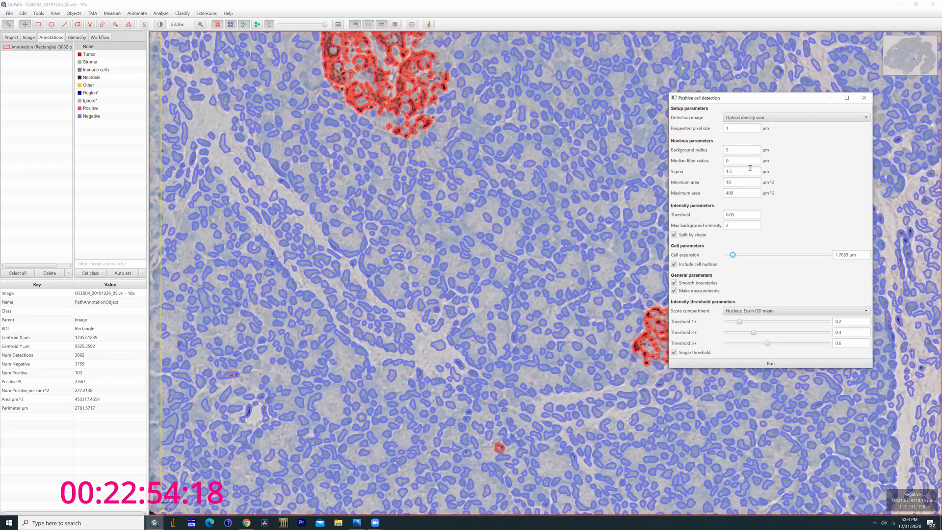
drag(536, 178, 433, 299)
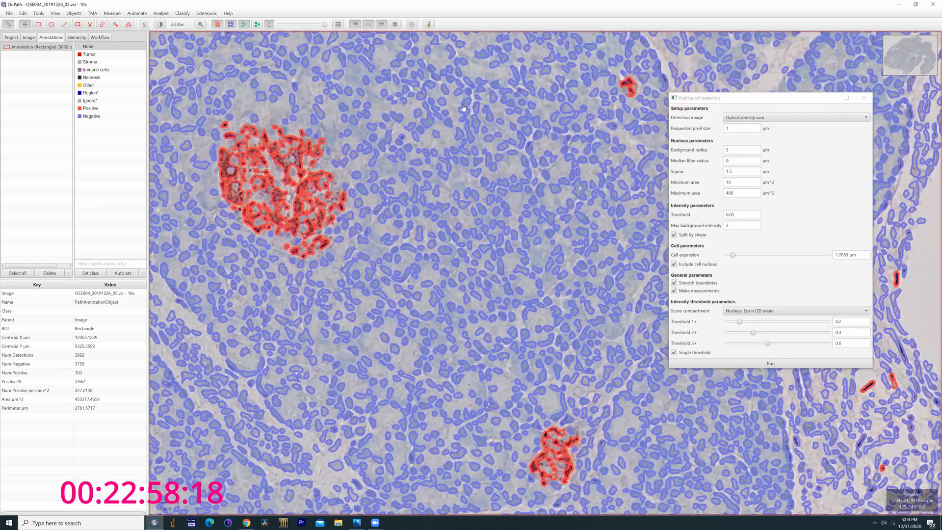
drag(463, 107, 551, 224)
drag(439, 246, 534, 186)
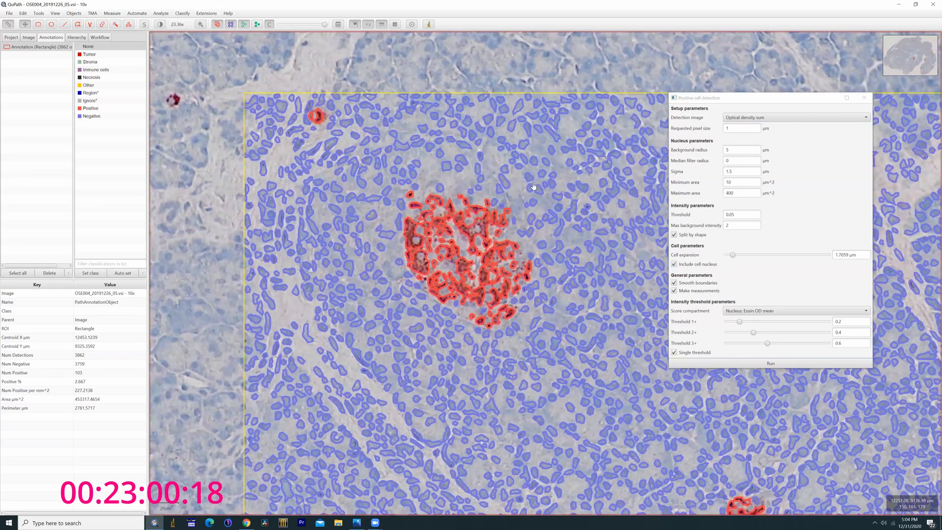
scroll(554, 214, up, 2)
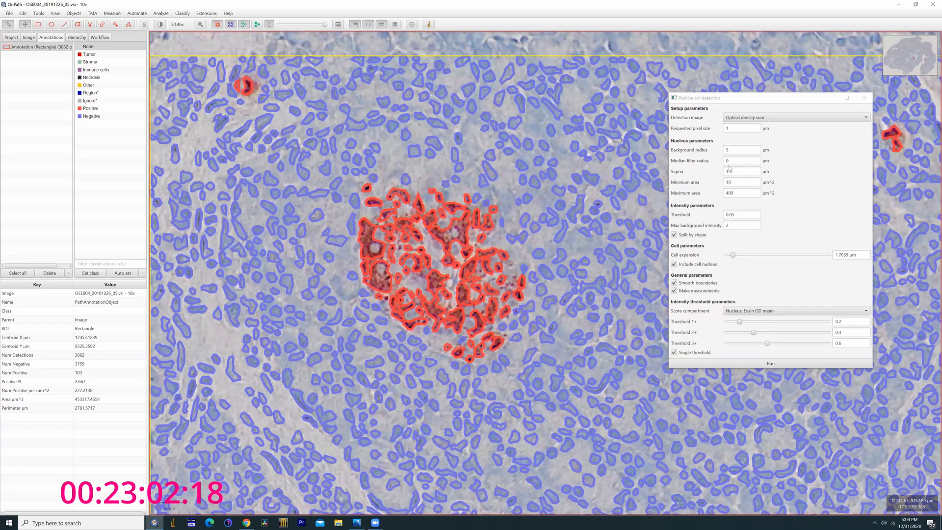
double_click(738, 183)
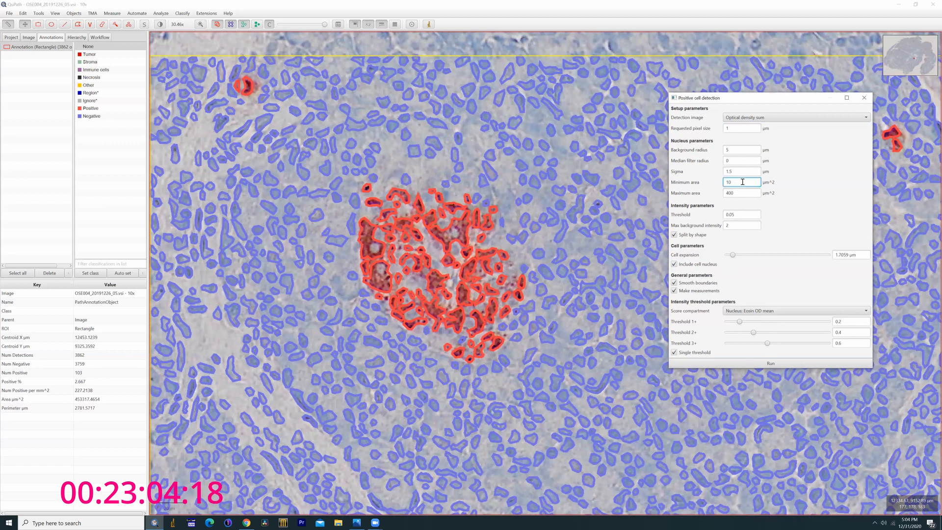
text(10)
click(742, 365)
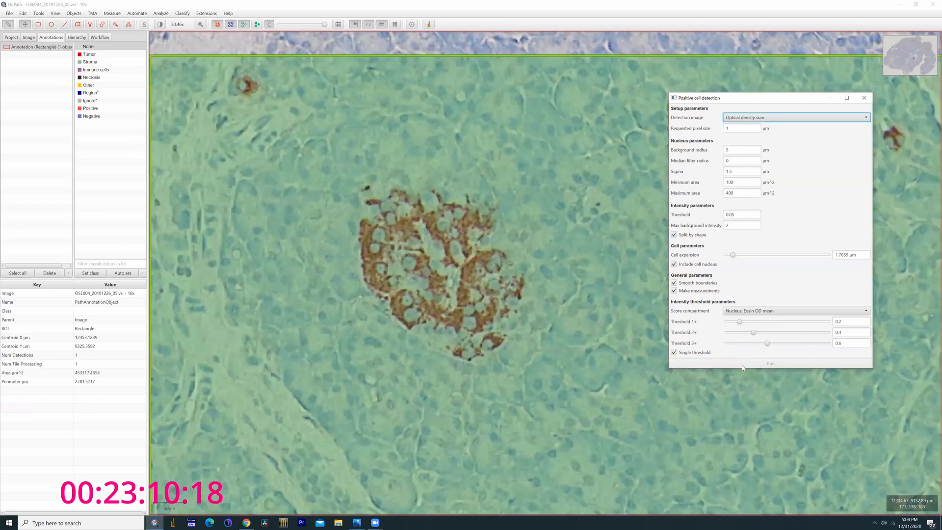
Rerun positive cell detection with a minimum nucleus area of 20 µm², and once more with the cell expansion at 0 µm.
click(730, 183)
double_click(729, 182)
key(BackSpace)
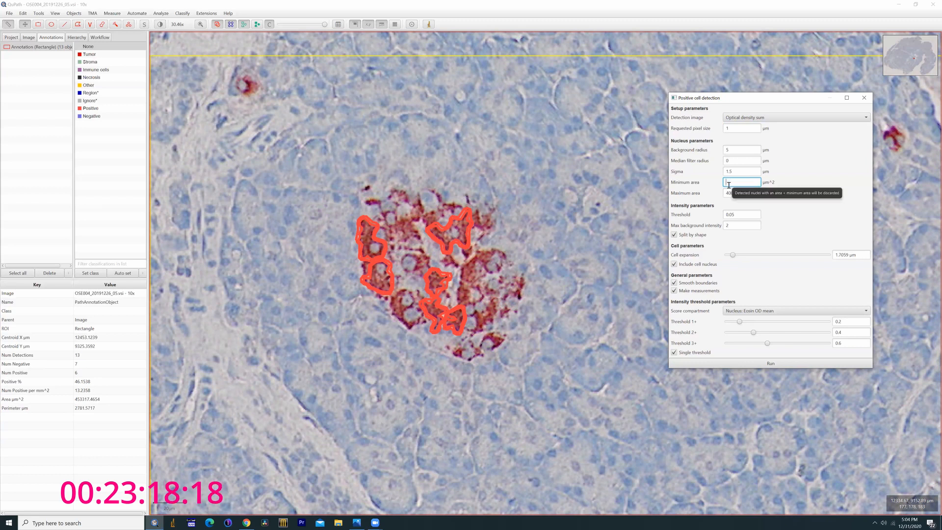
click(741, 363)
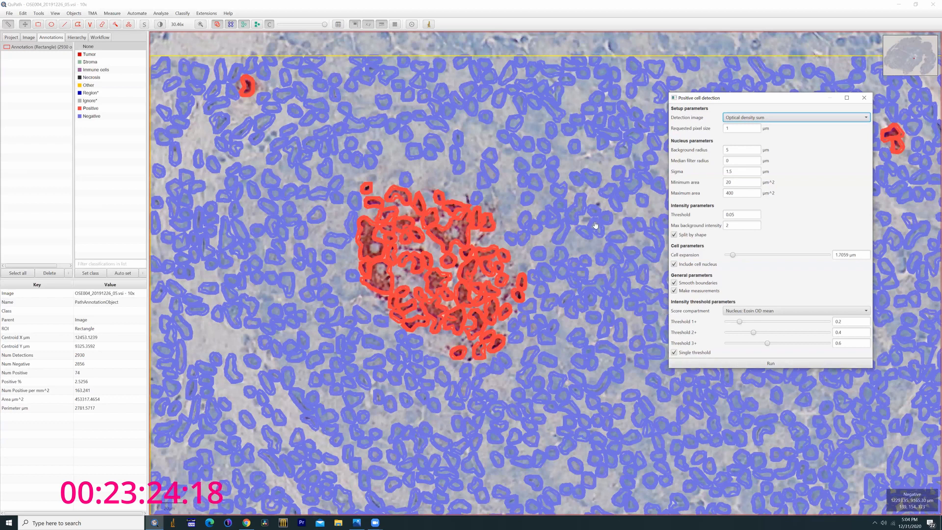
drag(732, 256, 722, 259)
click(716, 364)
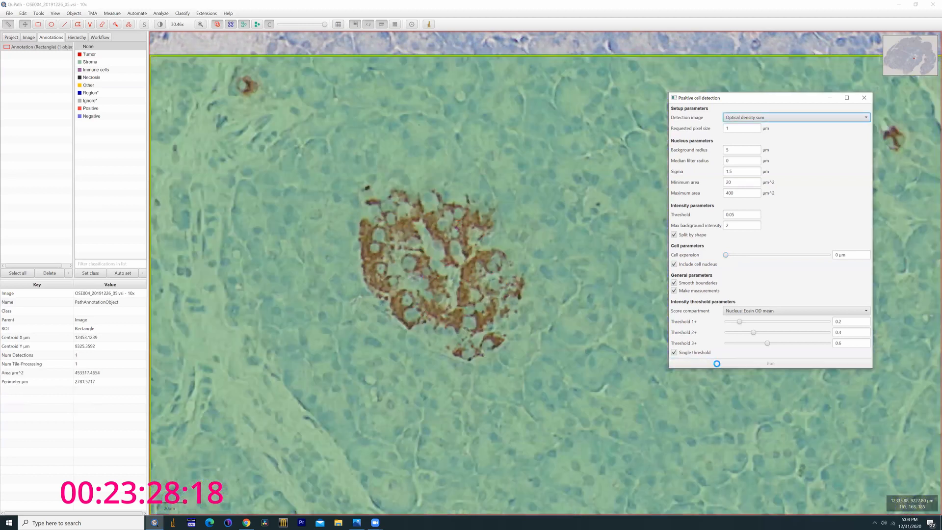
Set the nucleus background radius to 8 µm and inspect the outlines around the islets and in the connective tissue.
drag(634, 285, 557, 229)
click(728, 150)
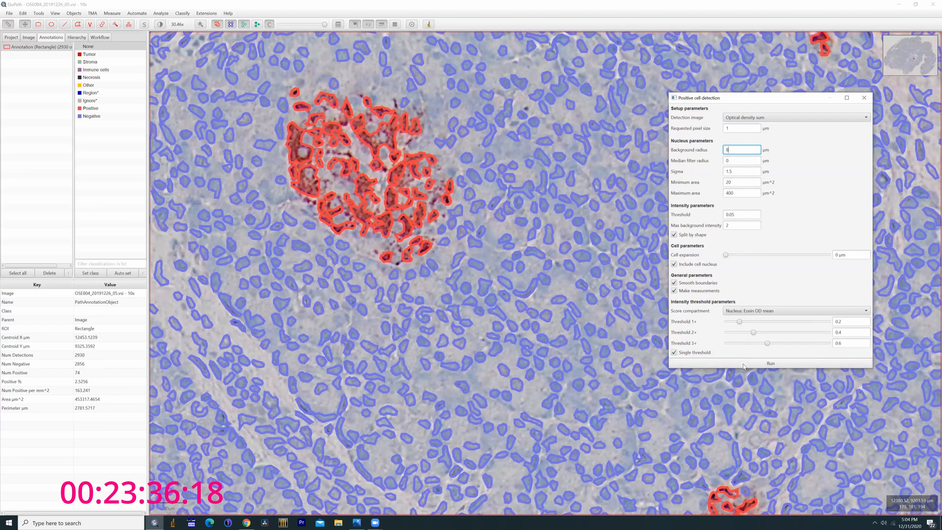
drag(565, 360, 518, 239)
drag(485, 365, 508, 154)
mouse_move(658, 192)
mouse_down()
mouse_move(572, 189)
mouse_move(424, 208)
mouse_up()
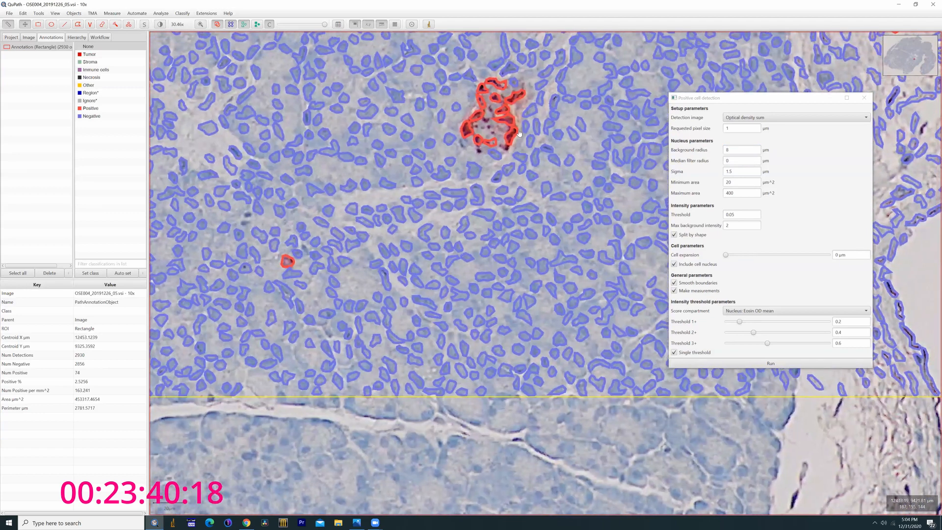
drag(519, 133, 300, 300)
drag(438, 192, 329, 233)
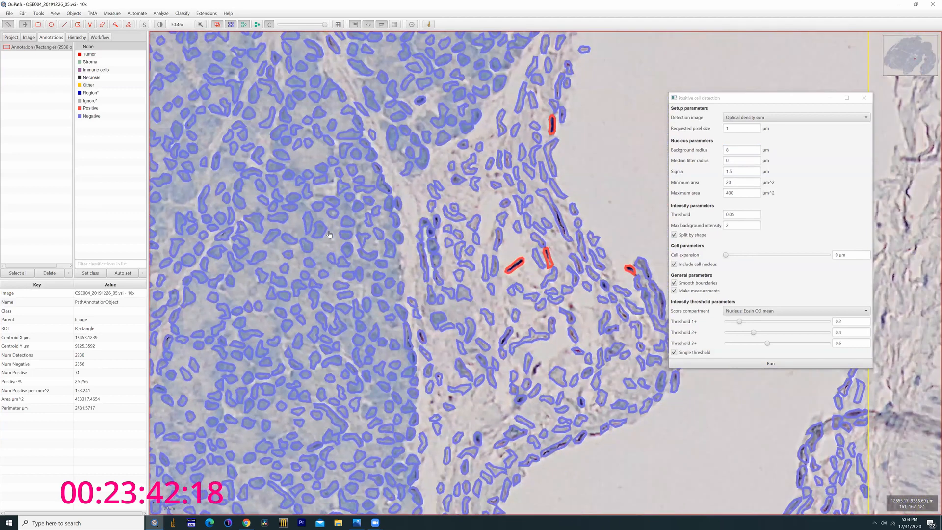
Rerun positive cell detection with a background radius of 5 µm, and again with a radius of 20 µm.
click(734, 149)
text(5)
click(763, 364)
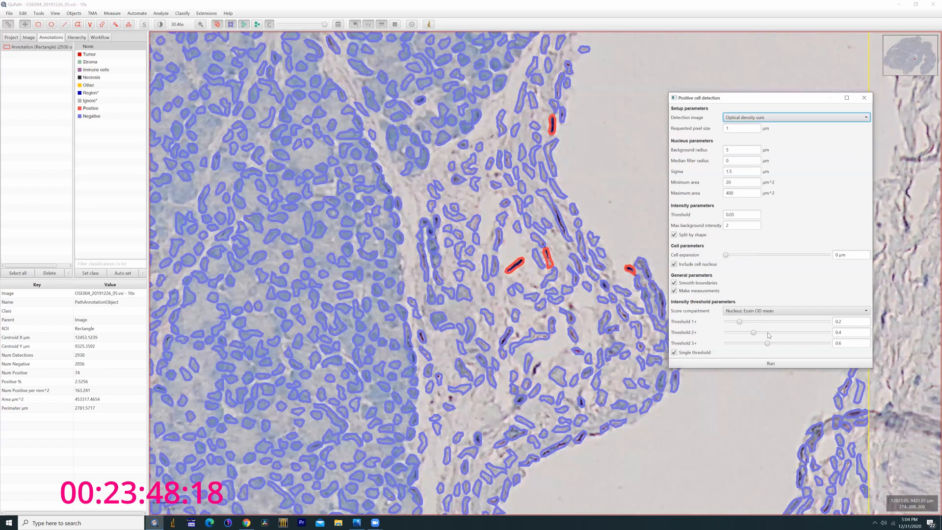
drag(275, 189, 349, 240)
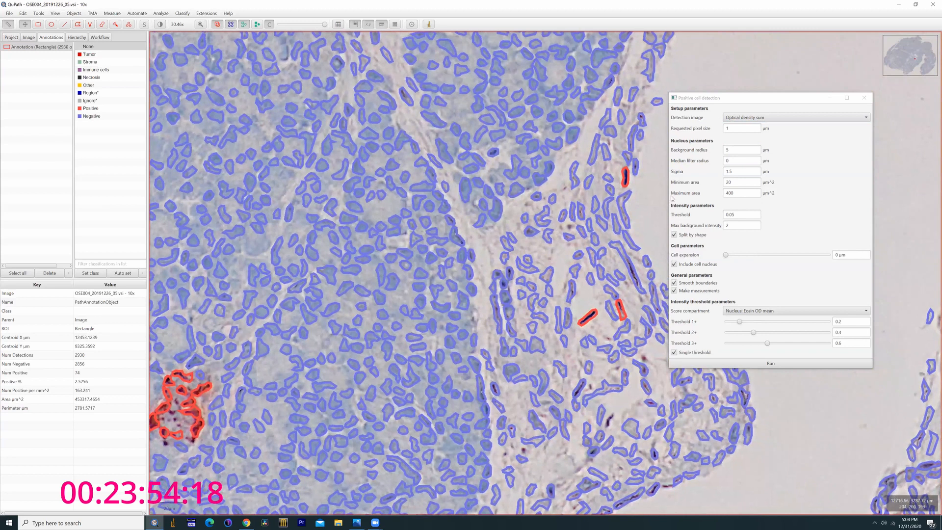
double_click(721, 149)
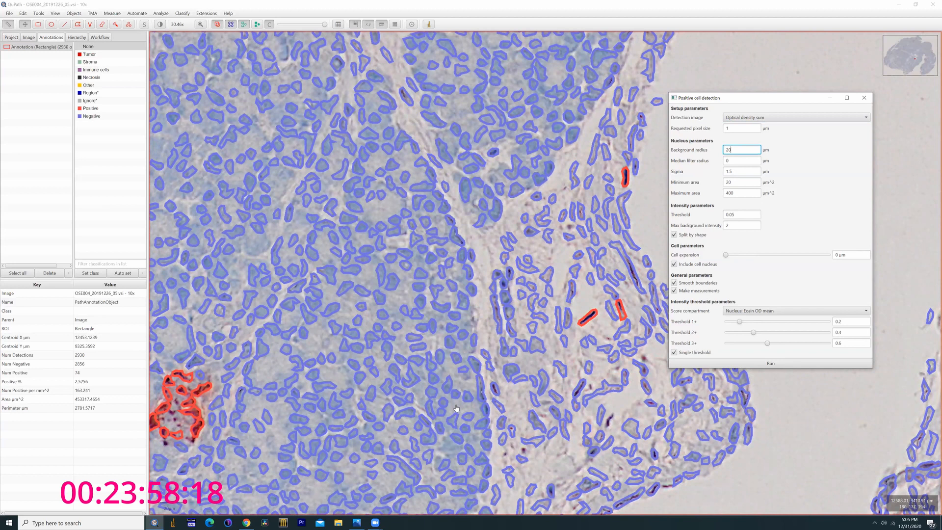
click(713, 363)
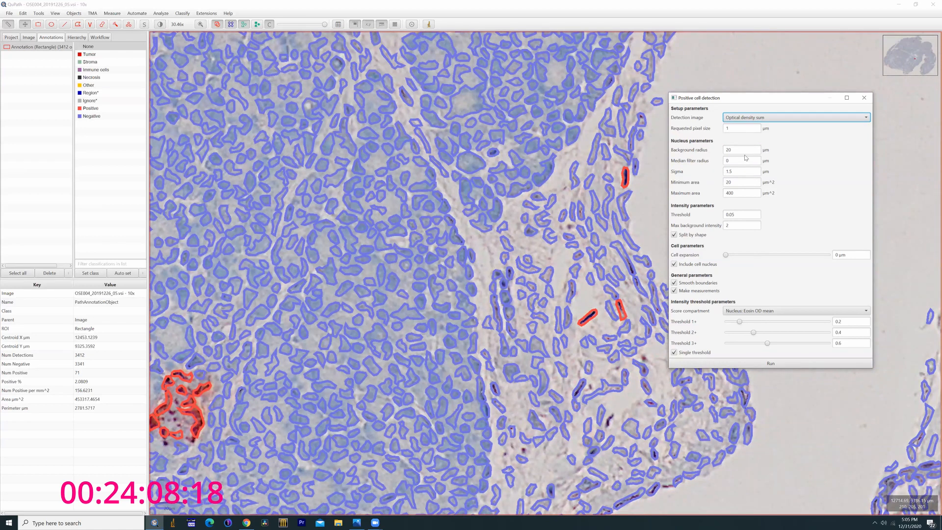
Try positive cell detection on the Hematoxylin OD image, and rerun it with Optical density sum as the detection image.
click(740, 118)
click(740, 129)
click(752, 364)
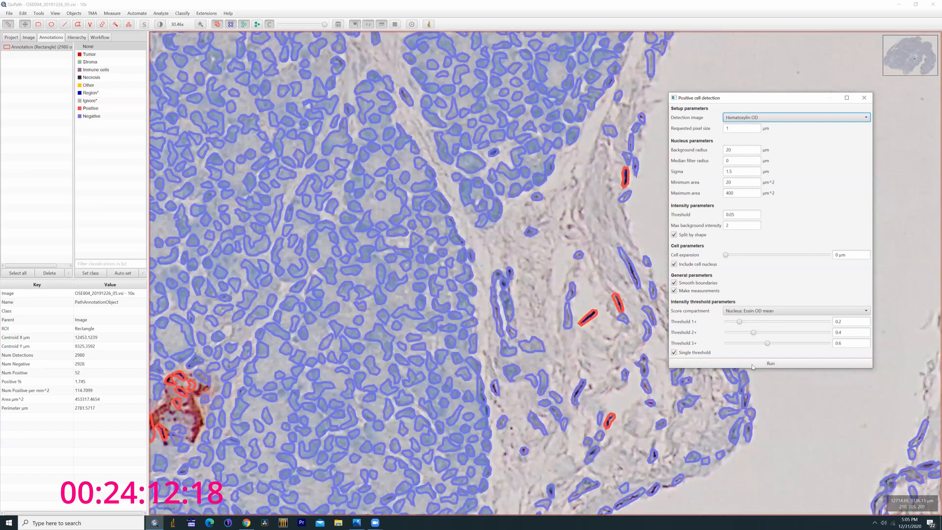
click(754, 118)
click(758, 139)
click(759, 363)
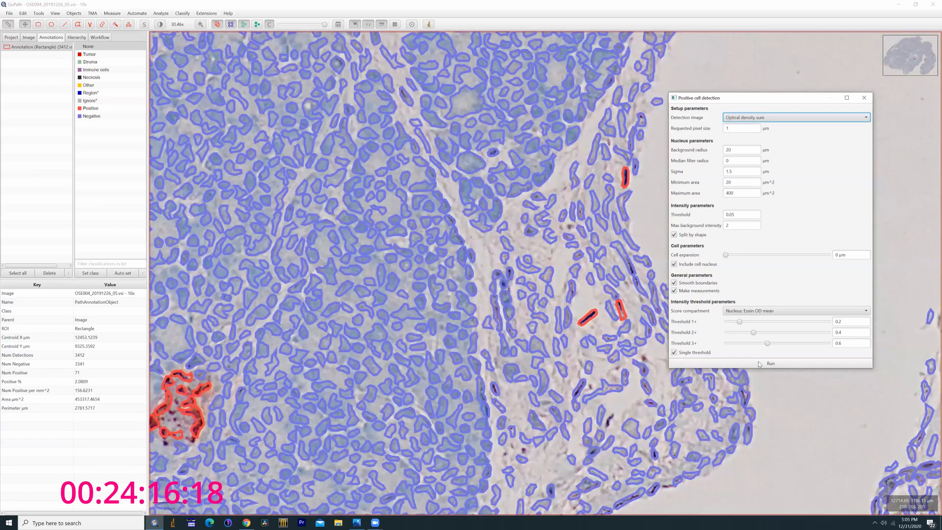
Return the nucleus background radius to 5 µm and rerun positive cell detection.
drag(380, 222, 520, 220)
drag(294, 241, 500, 218)
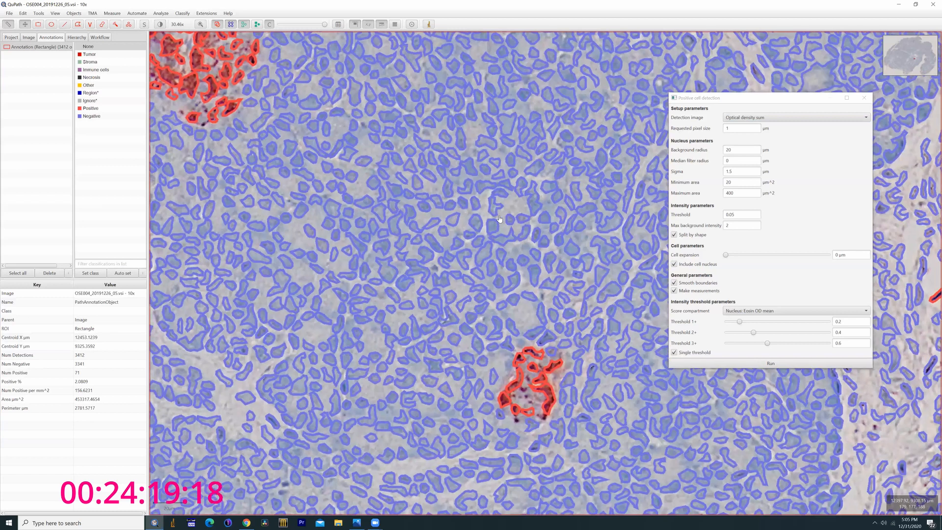
double_click(739, 153)
text(5)
click(770, 363)
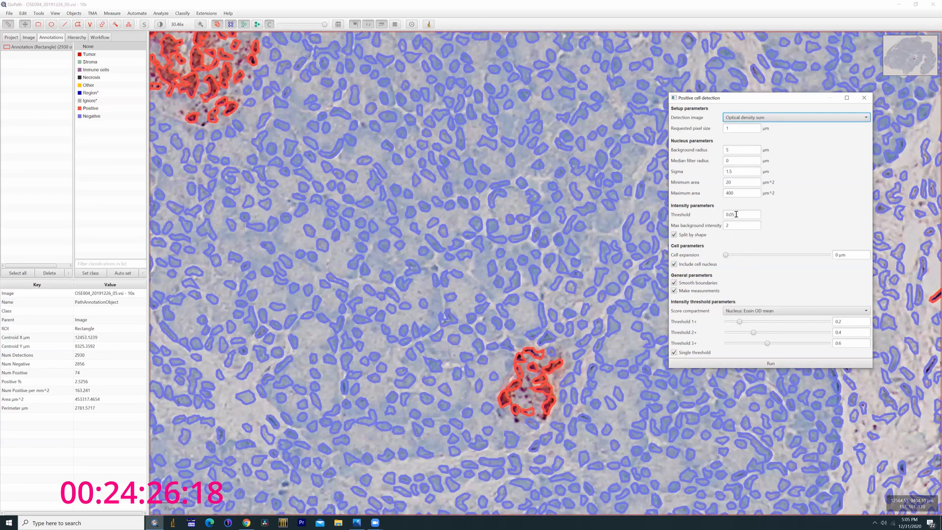
Set the intensity threshold to 0.1 and rerun positive cell detection.
click(736, 214)
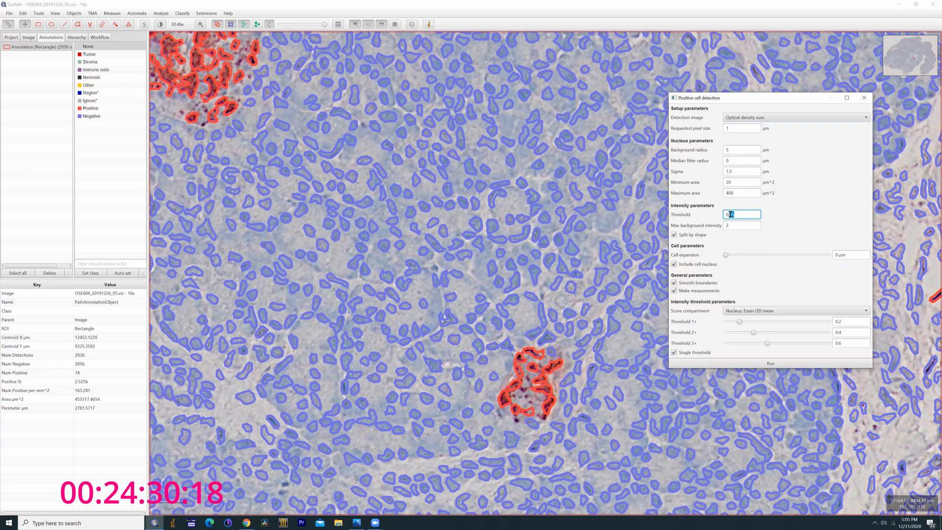
click(728, 363)
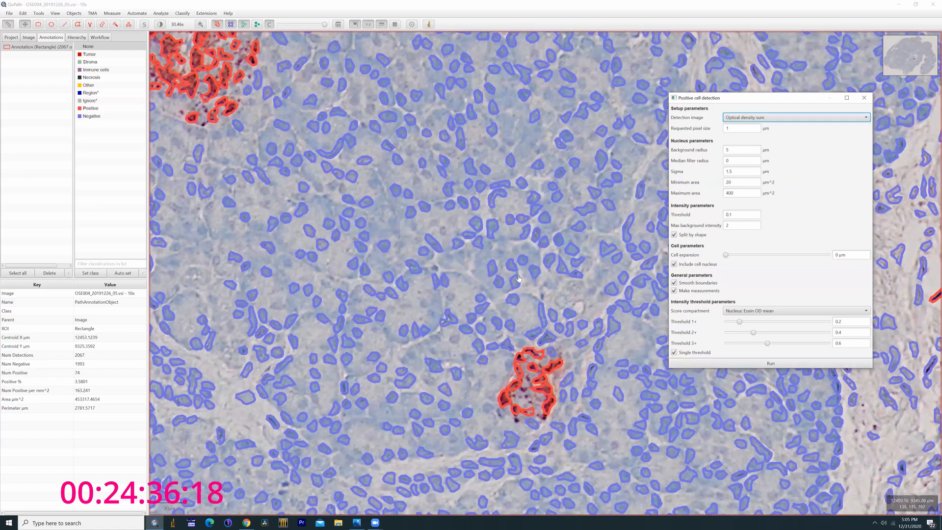
scroll(356, 275, down, 1)
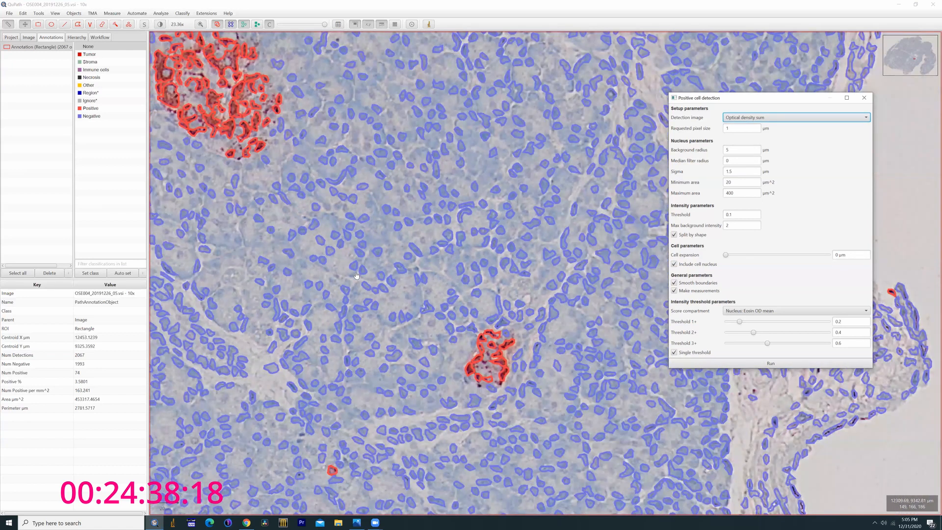
scroll(499, 319, down, 1)
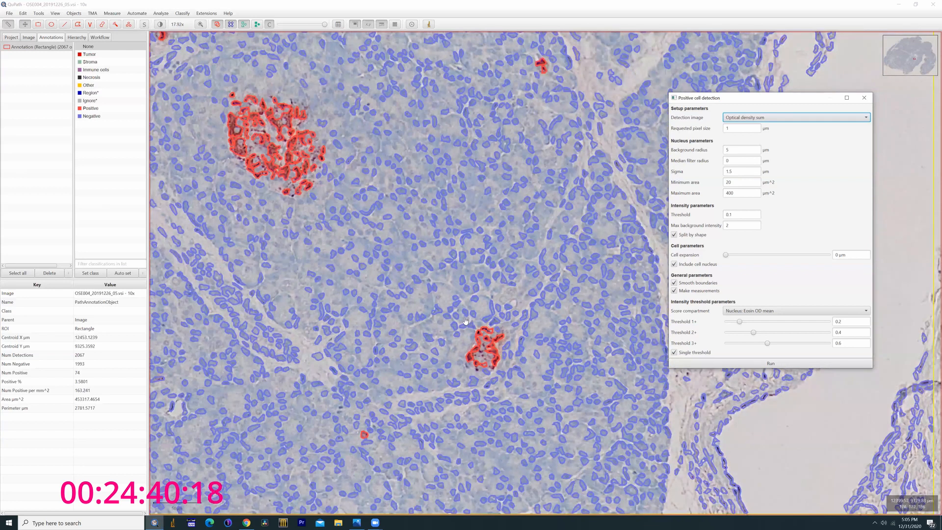
Toggle the detection overlay repeatedly to compare the outlines with the underlying stained nuclei.
click(440, 282)
key(d)
key(d)
key(d)
key(d)
key(d)
key(d)
key(d)
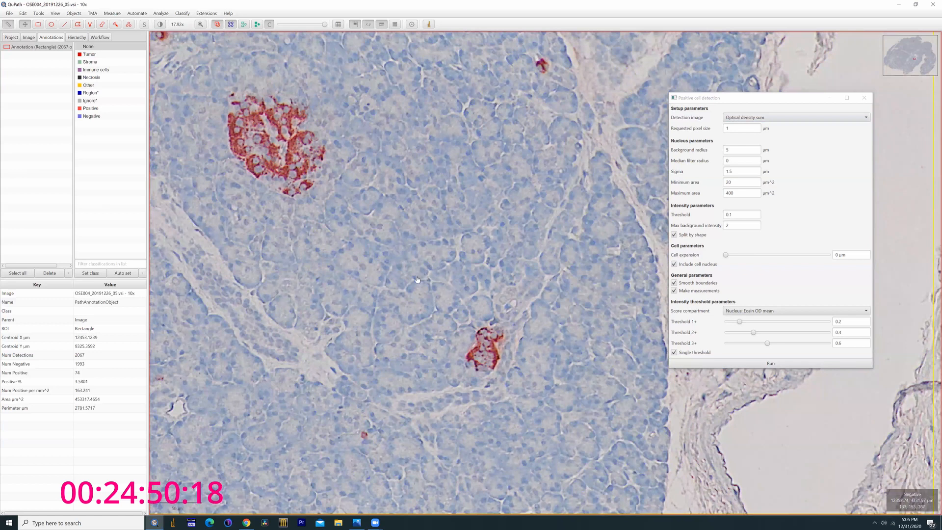
key(d)
key(d)
key(d)
key(d)
key(d)
key(d)
key(d)
key(d)
key(d)
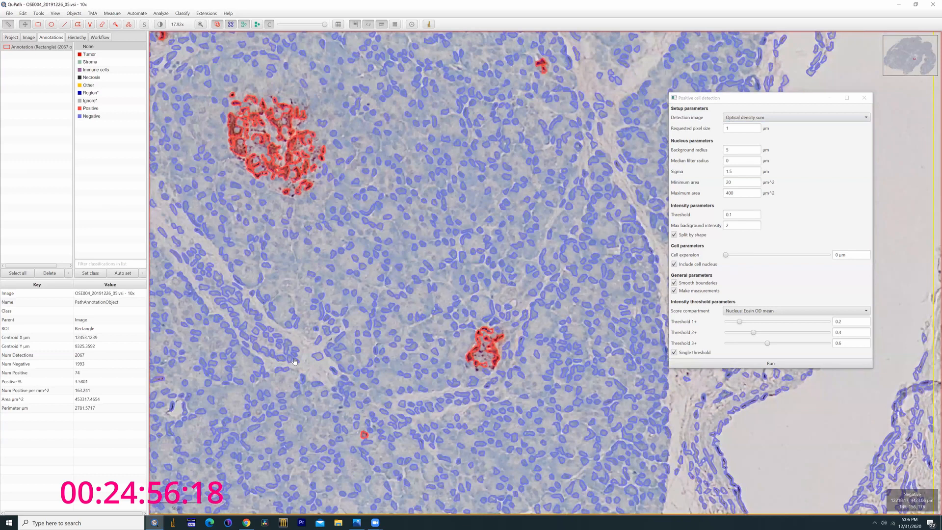
Switch the cell display to nuclei only.
right_click(347, 254)
mouse_move(357, 297)
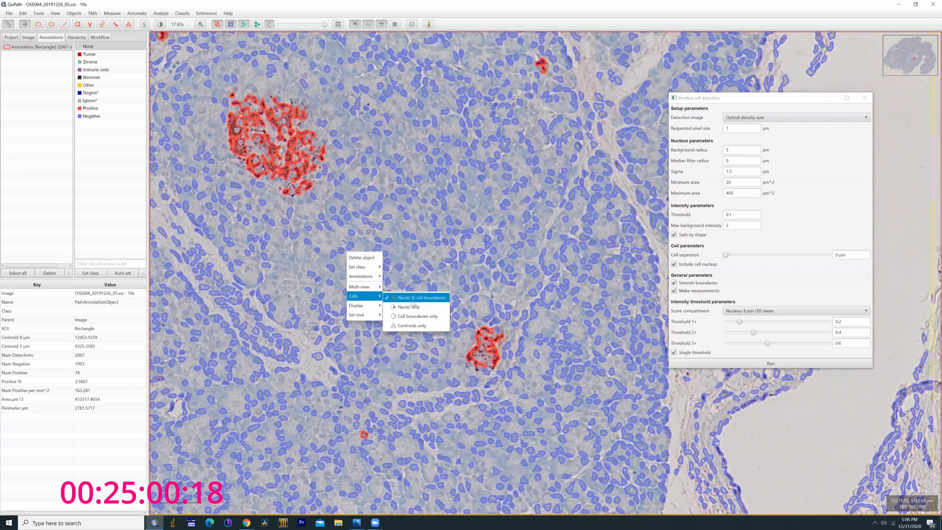
click(413, 305)
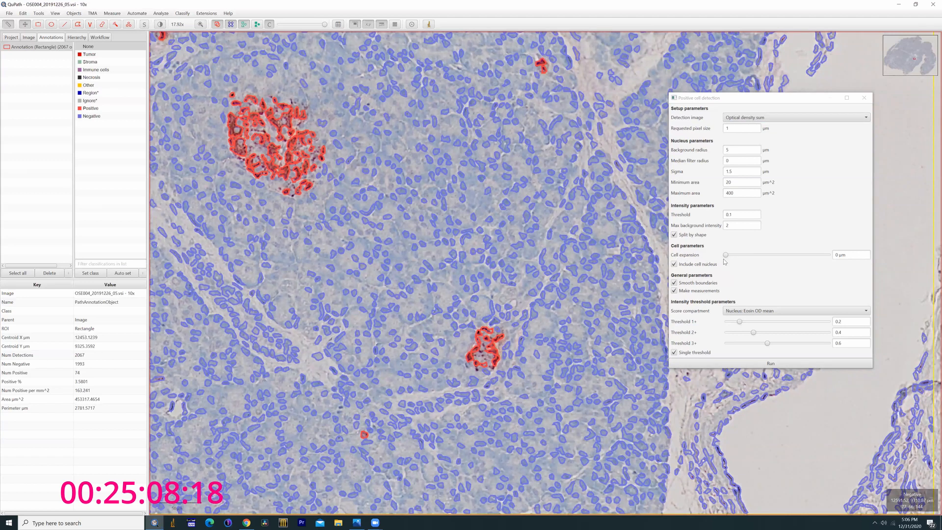
Set the cell expansion to 10 µm and rerun positive cell detection.
drag(726, 258, 750, 256)
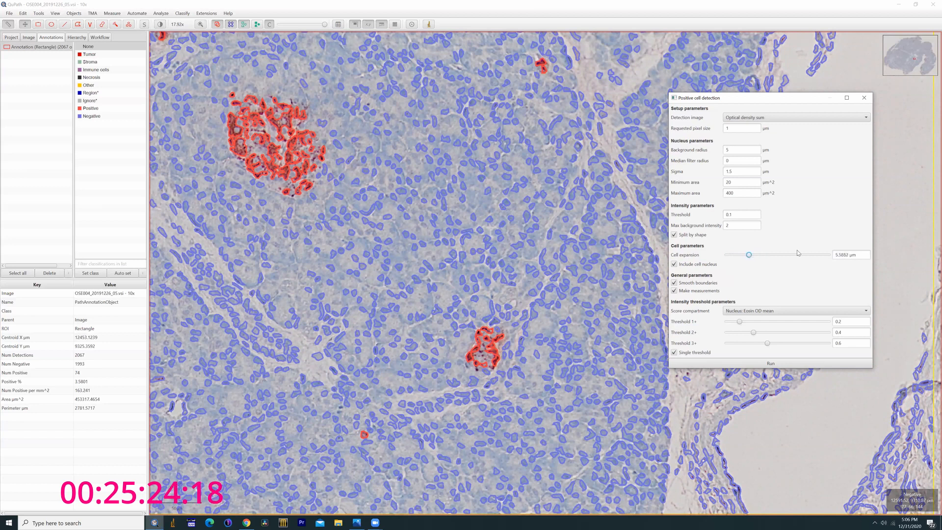
double_click(846, 255)
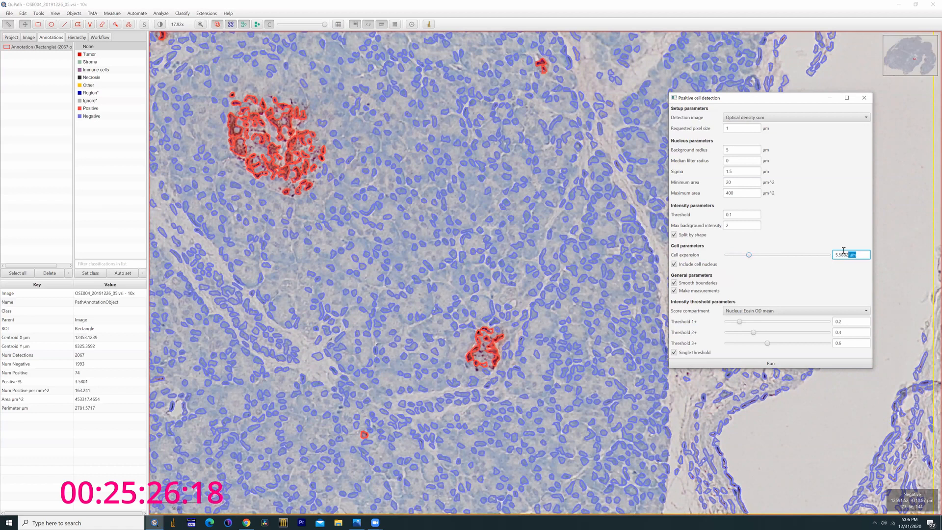
drag(848, 255, 833, 255)
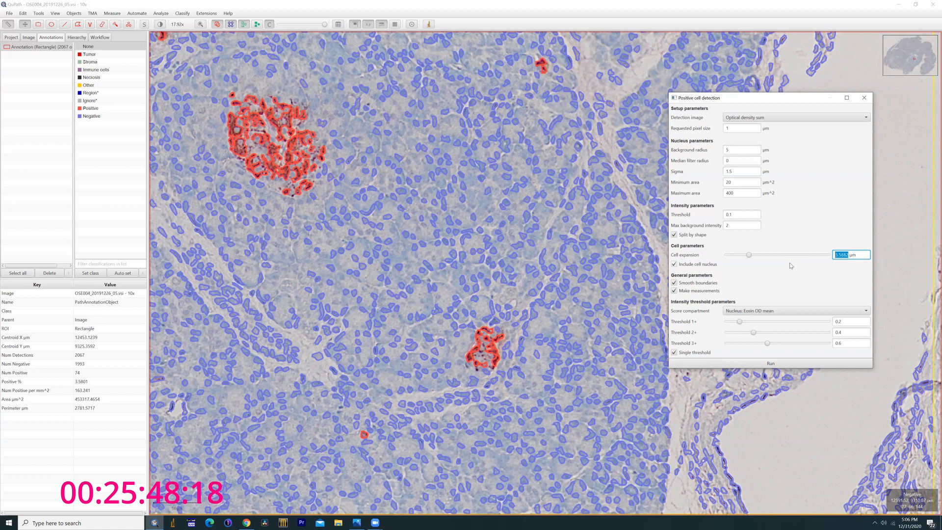
text(10)
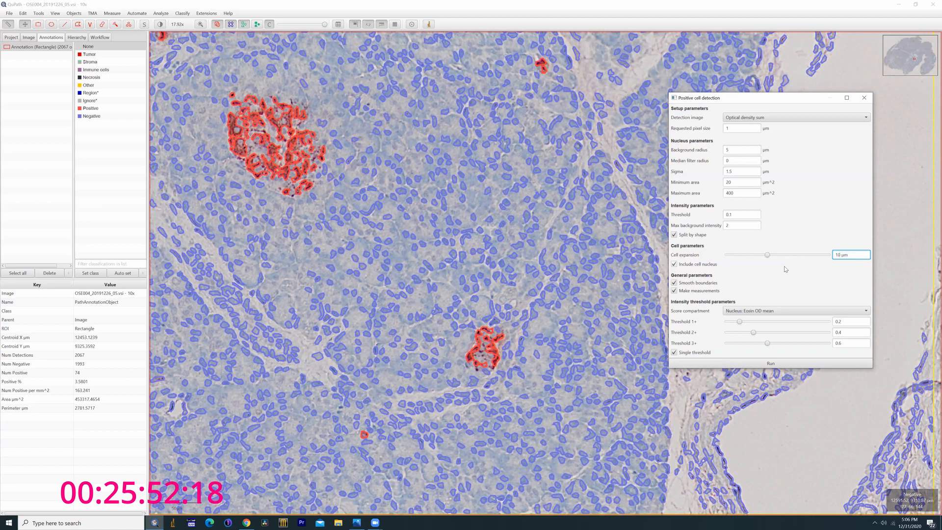
click(794, 364)
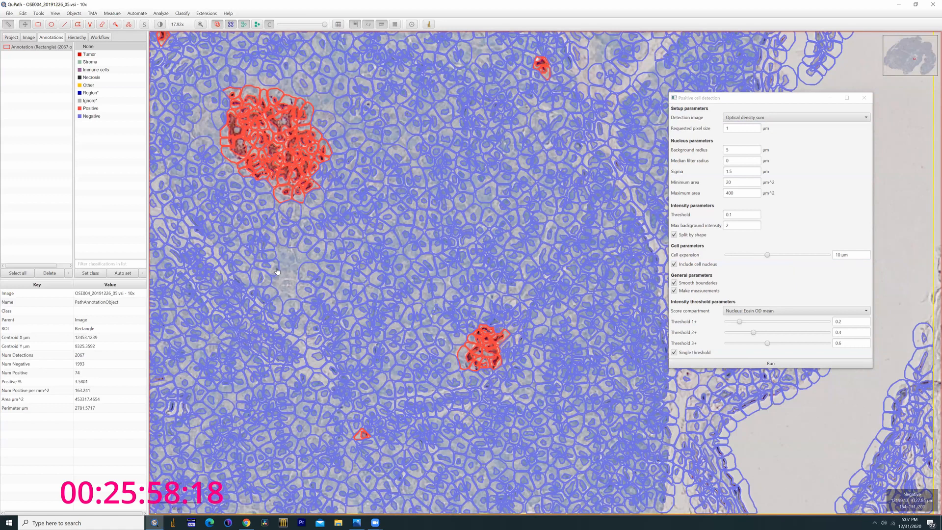
Toggle the detection overlay along the annotation's lower tissue edge to compare the expanded cell outlines with the stained tissue.
scroll(301, 300, down, 5)
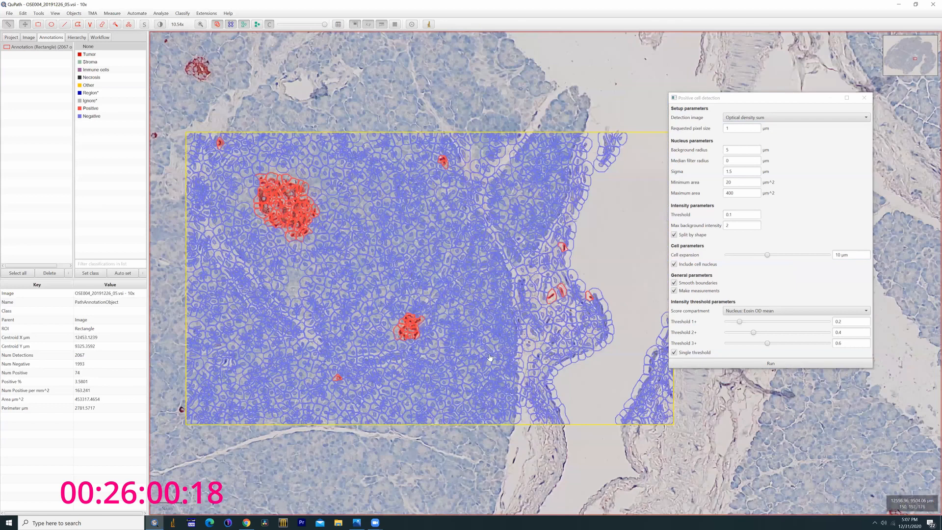
drag(489, 343, 395, 255)
scroll(468, 309, up, 5)
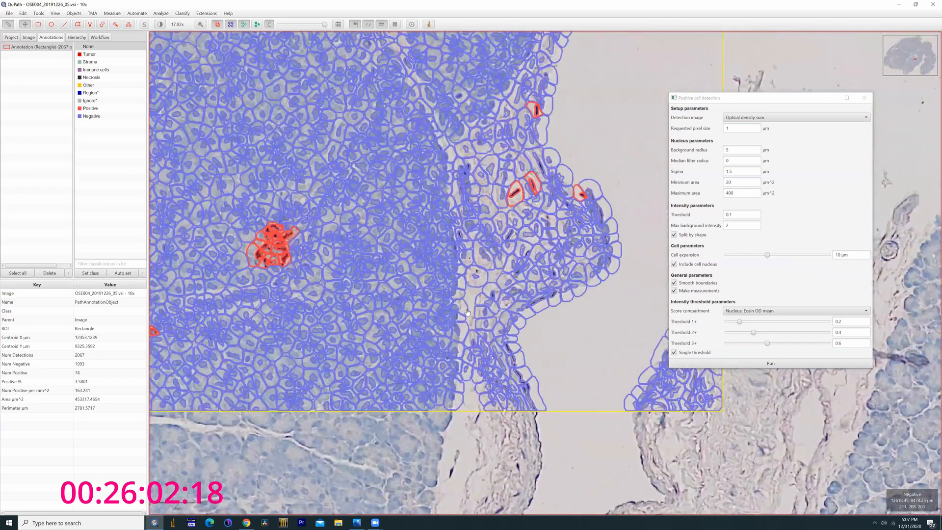
key(d)
key(d)
key(d)
key(d)
key(d)
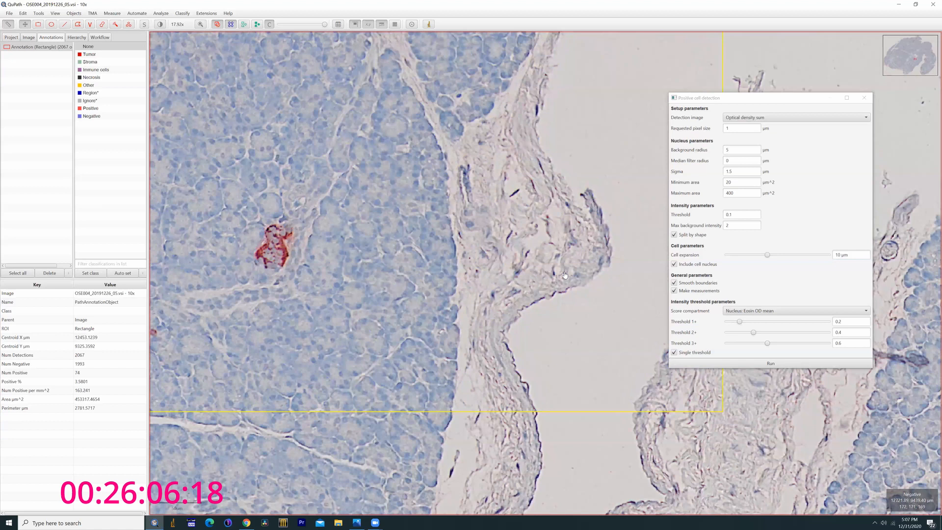
Reduce the cell expansion to about 0.24 µm, rerun positive cell detection and show the detections again.
drag(767, 255, 727, 257)
click(746, 363)
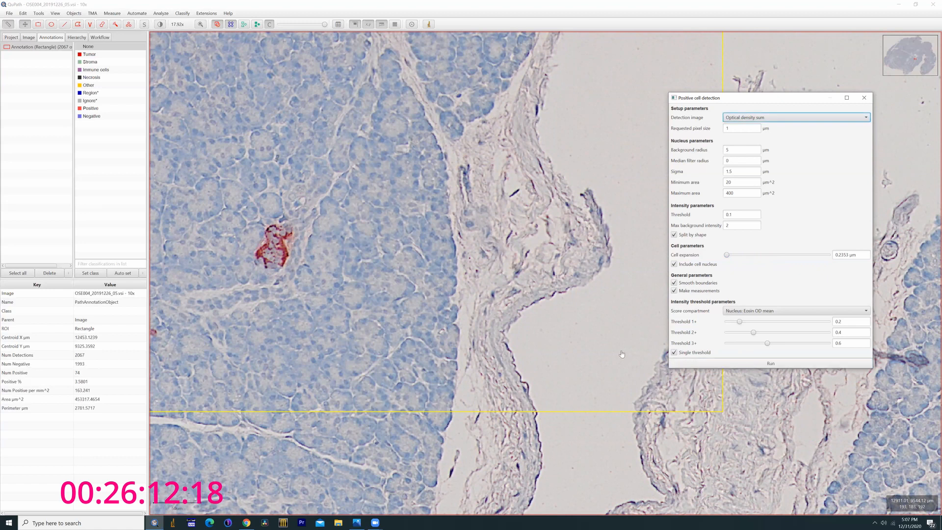
click(518, 268)
key(d)
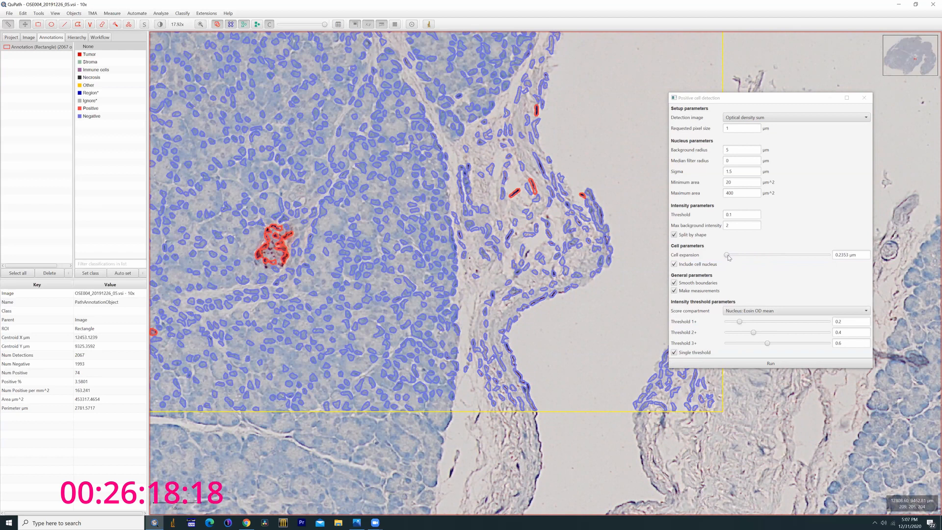
Raise the cell expansion to about 2.8 µm and toggle the detection overlay to check the nuclei.
drag(727, 255, 735, 258)
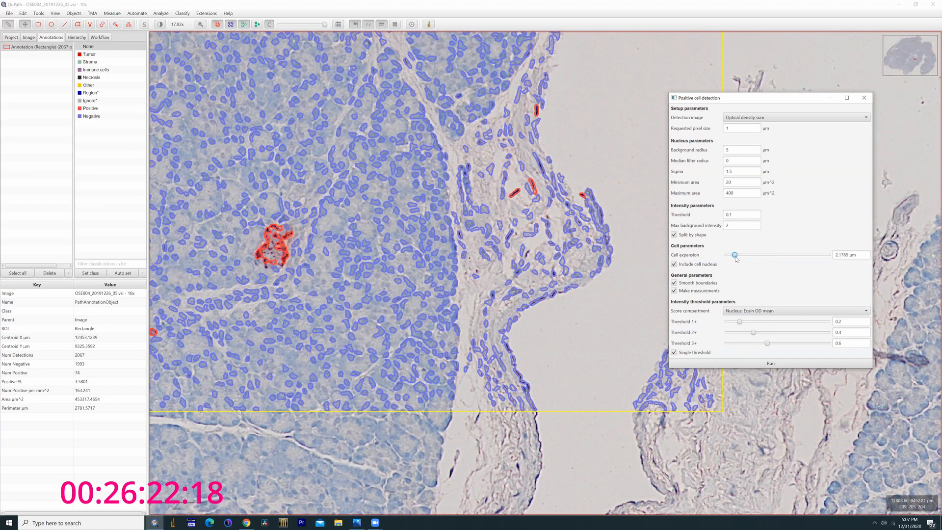
drag(737, 259, 738, 258)
click(503, 216)
key(d)
key(d)
Set the cell display to show both nuclei and cell boundaries.
right_click(401, 216)
mouse_move(427, 268)
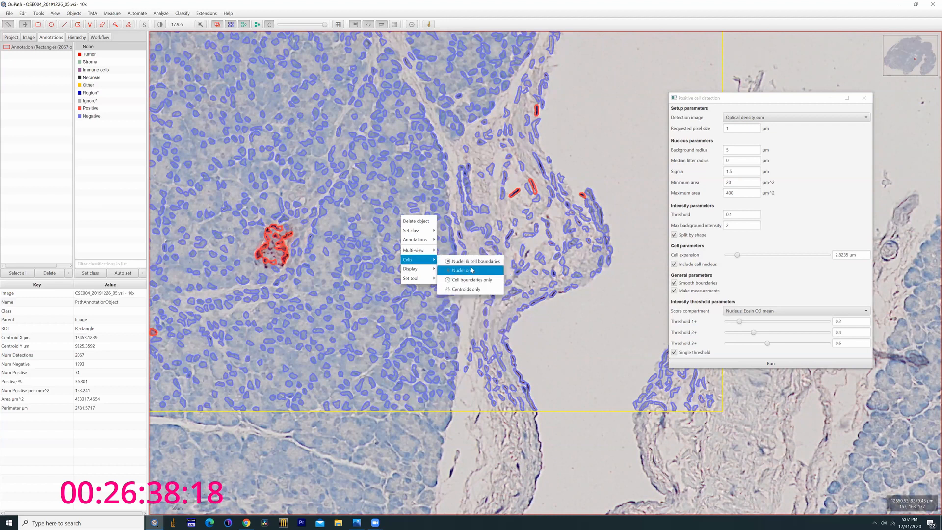
click(473, 262)
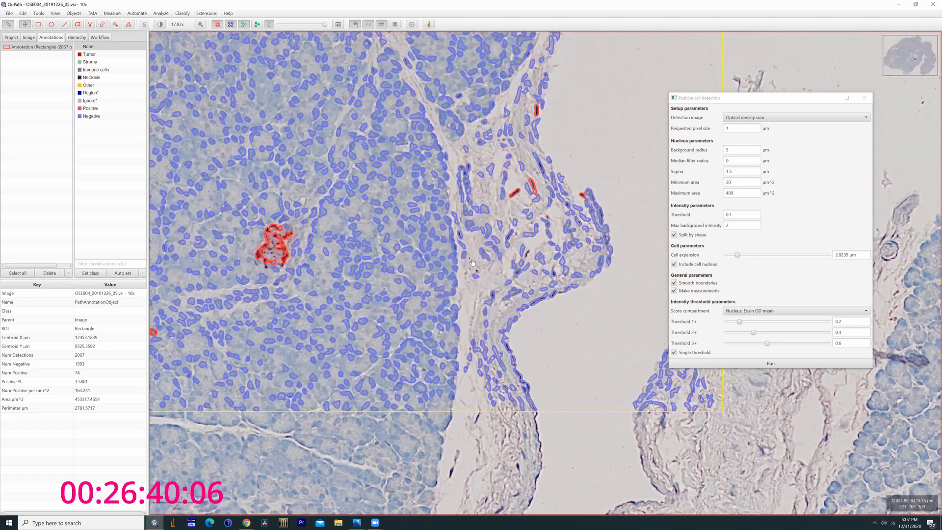
Set the cell expansion to 5 µm and rerun positive cell detection.
click(756, 255)
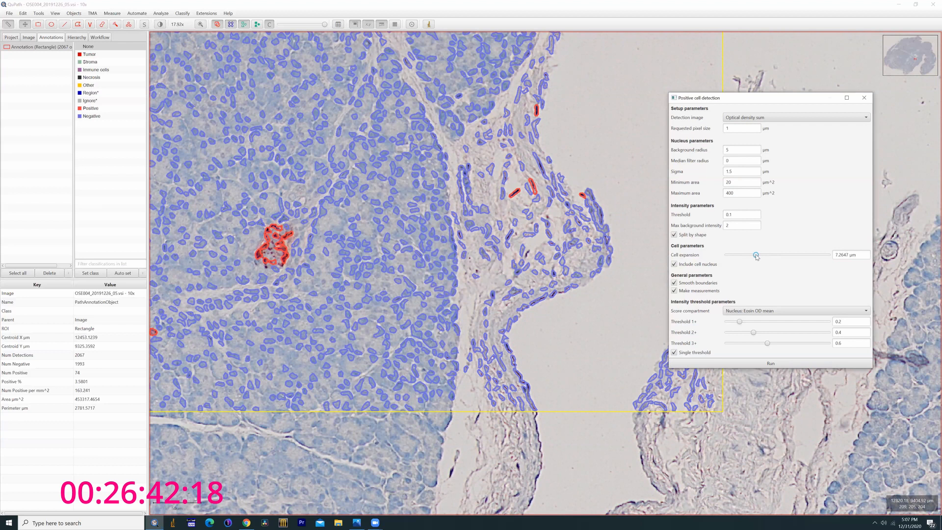
double_click(841, 254)
text(5)
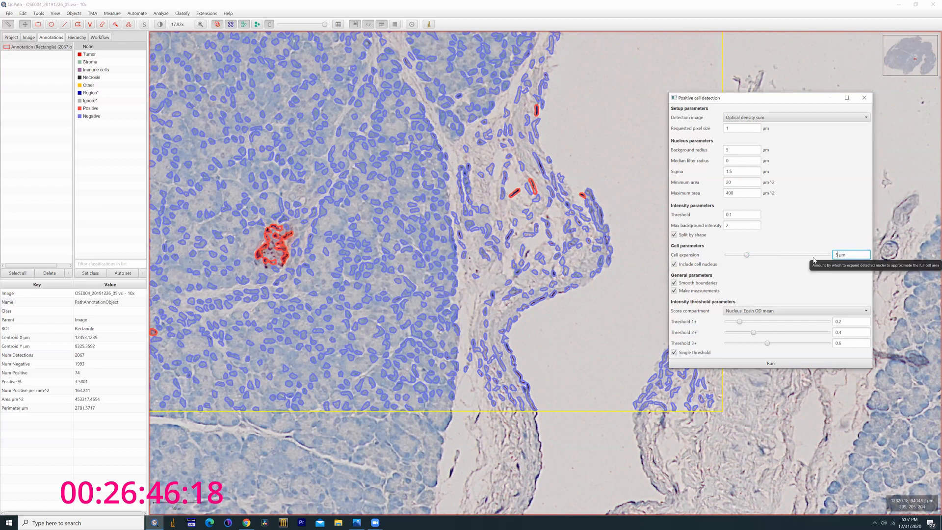
click(767, 364)
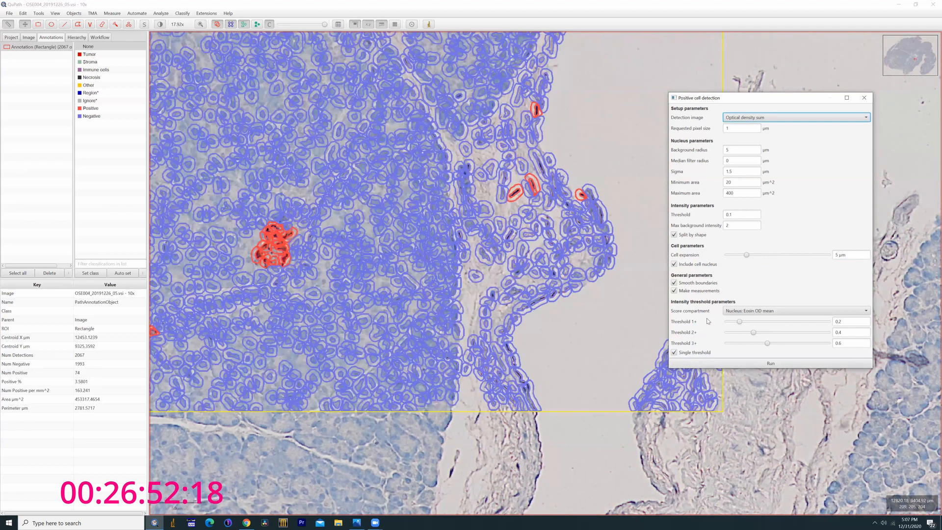
Rerun positive cell detection with boundary smoothing off, and rerun it with smoothing on again to compare the outlines.
click(674, 283)
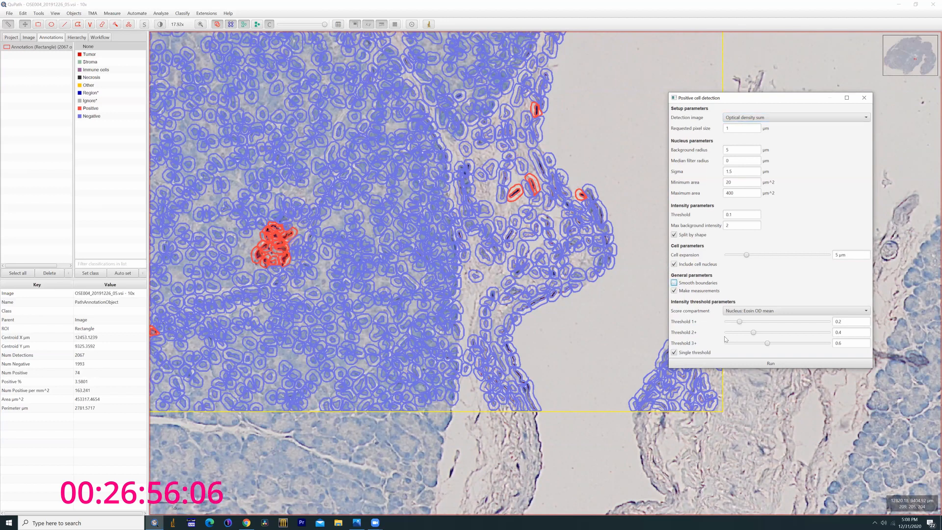
click(748, 365)
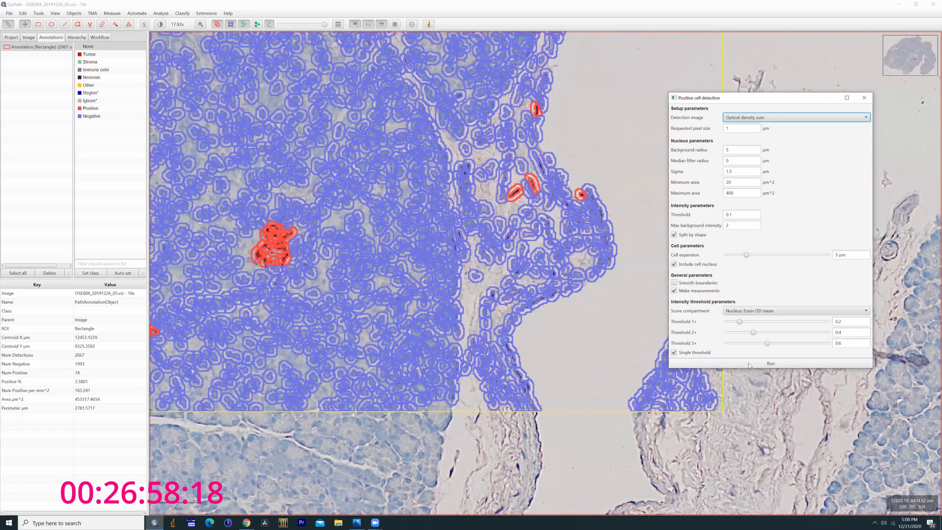
scroll(419, 277, up, 3)
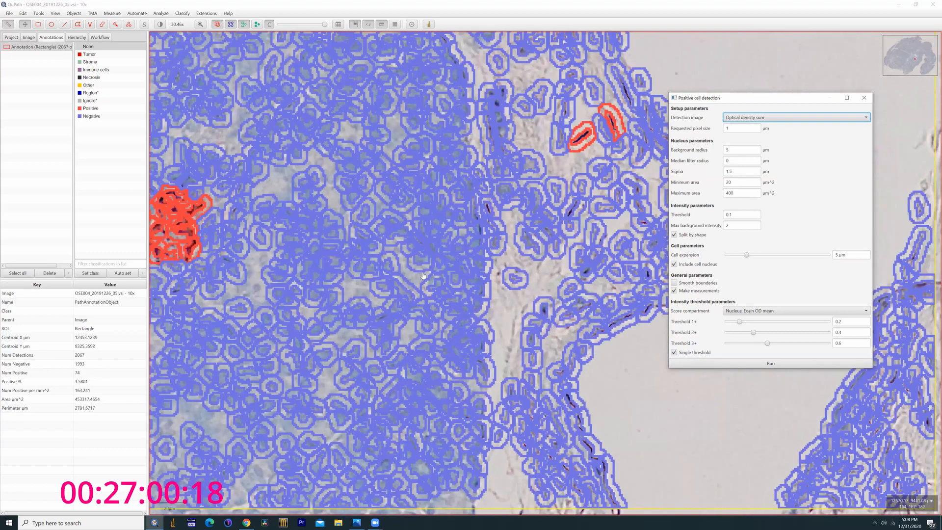
click(673, 283)
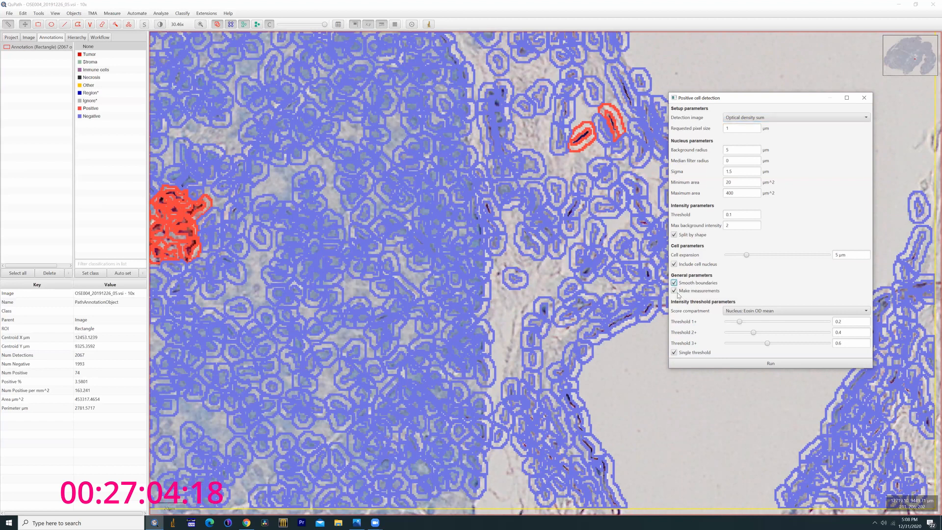
click(699, 362)
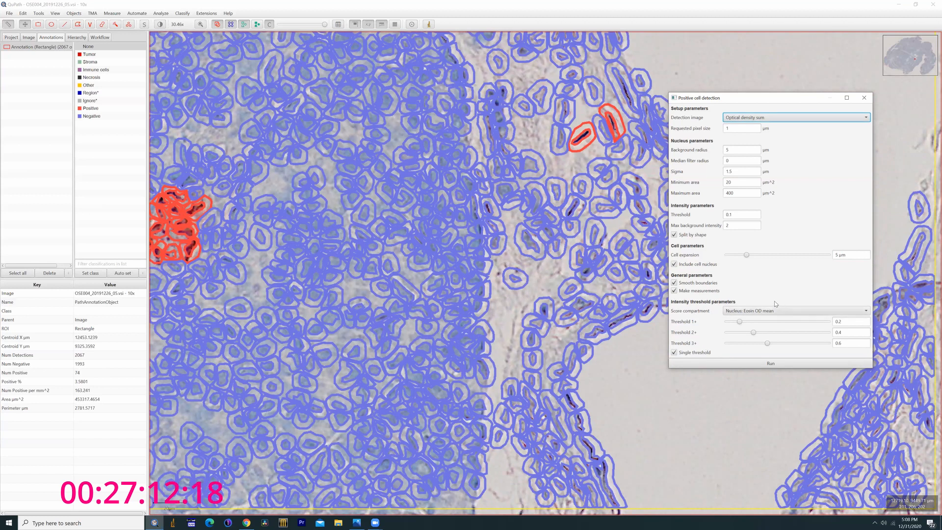
Set the score compartment to Cell: Eosin OD mean, rerun positive cell detection and inspect the small red-stained cluster.
click(765, 312)
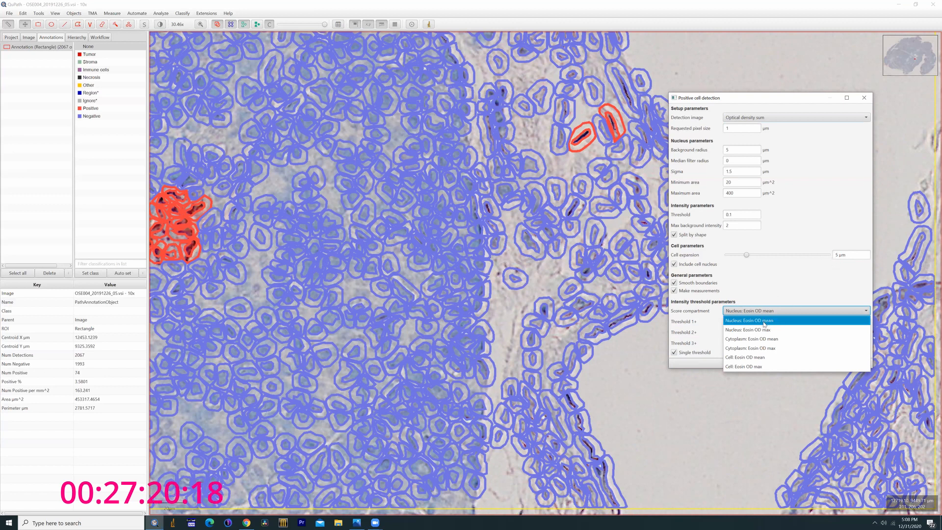
click(758, 358)
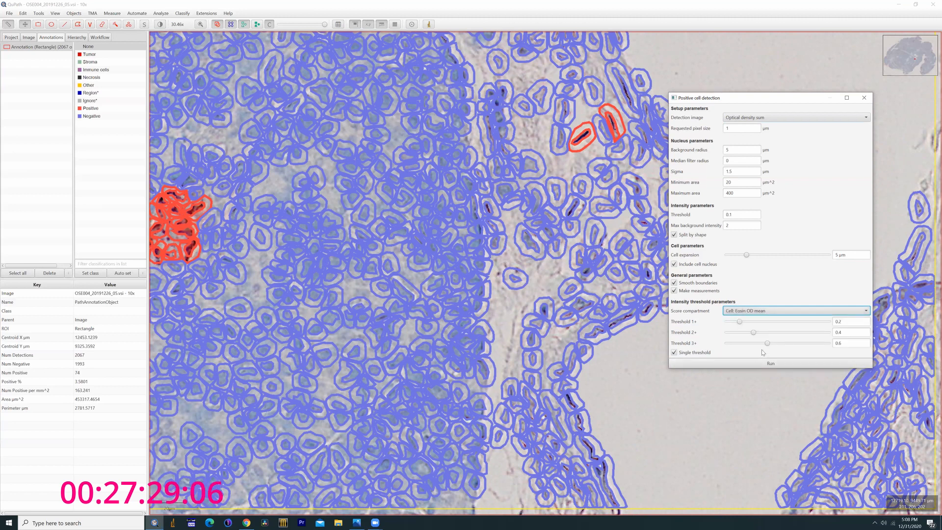
click(726, 363)
drag(240, 275, 418, 259)
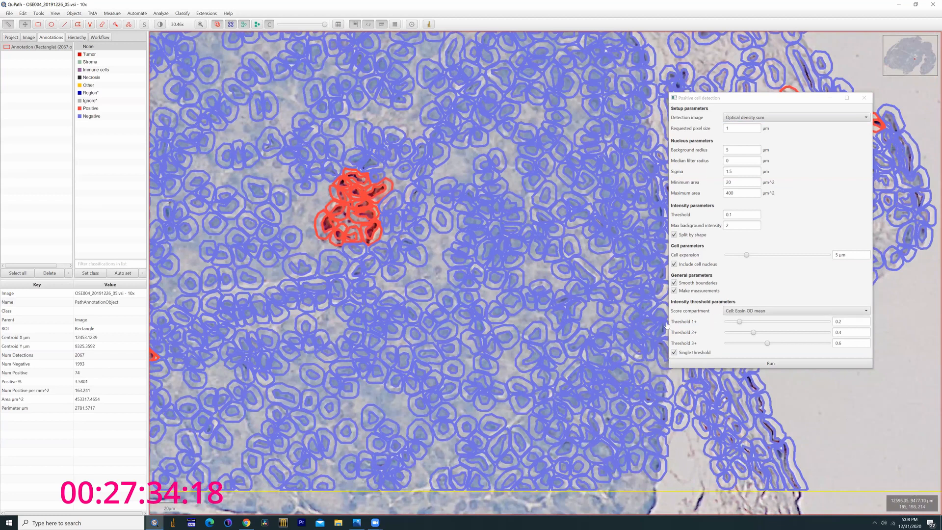
Disable the single threshold option and rerun positive cell detection with thresholds 0.2, 0.4 and 0.6.
click(674, 353)
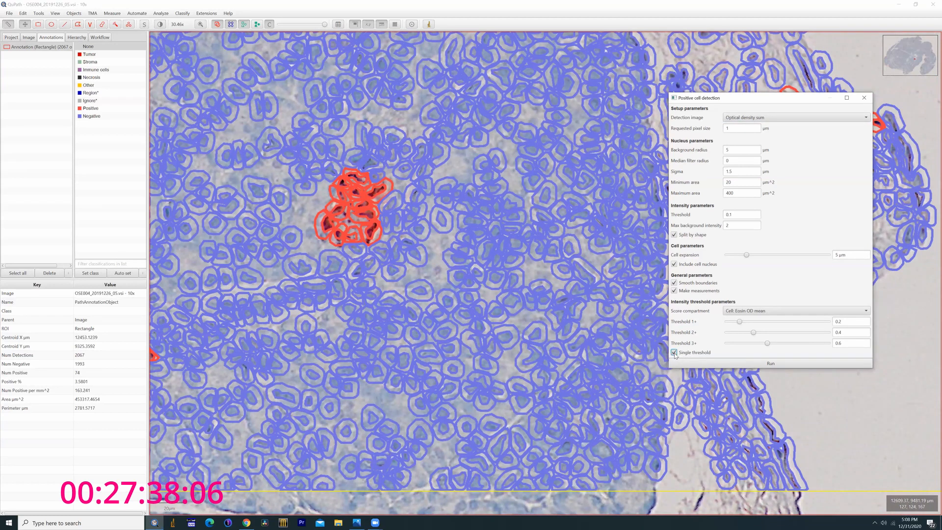
click(770, 363)
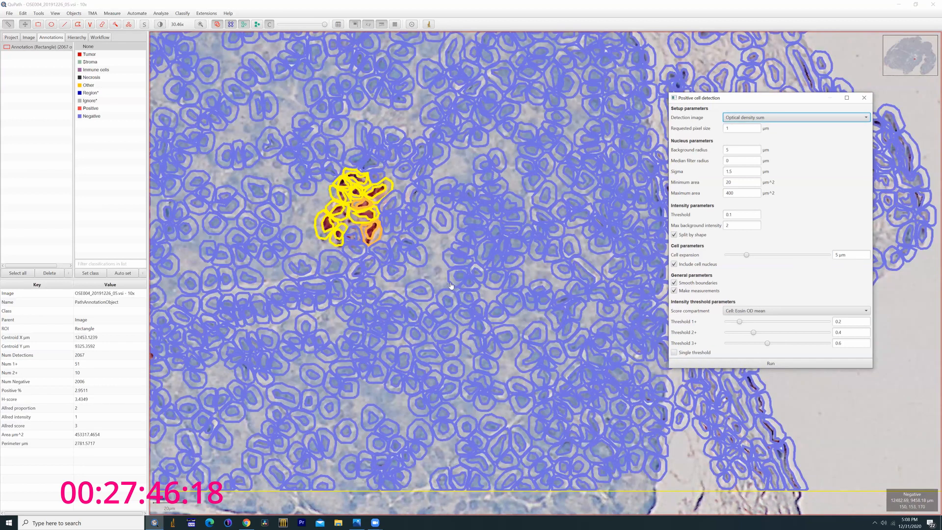
click(420, 282)
drag(420, 281, 427, 285)
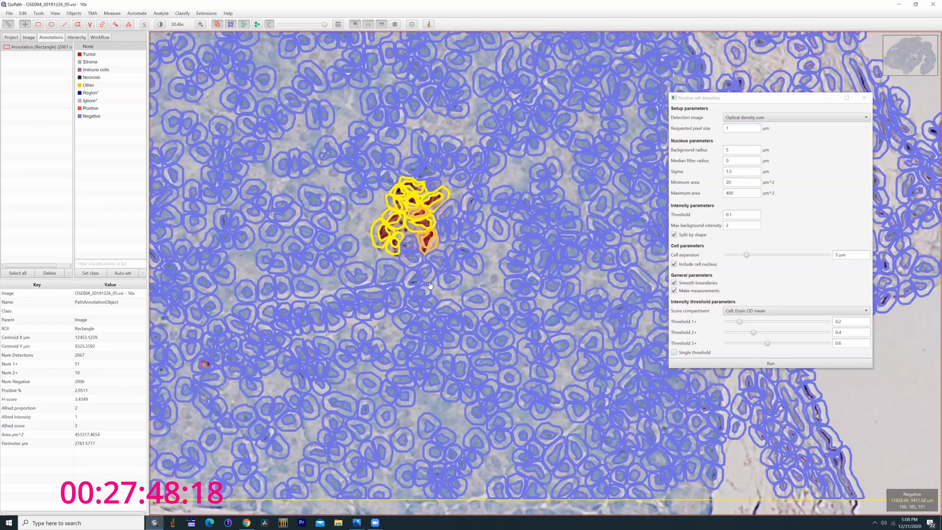
Toggle the detection overlay repeatedly over the small red-stained cluster to compare the graded cell classes with the staining.
key(d)
key(d)
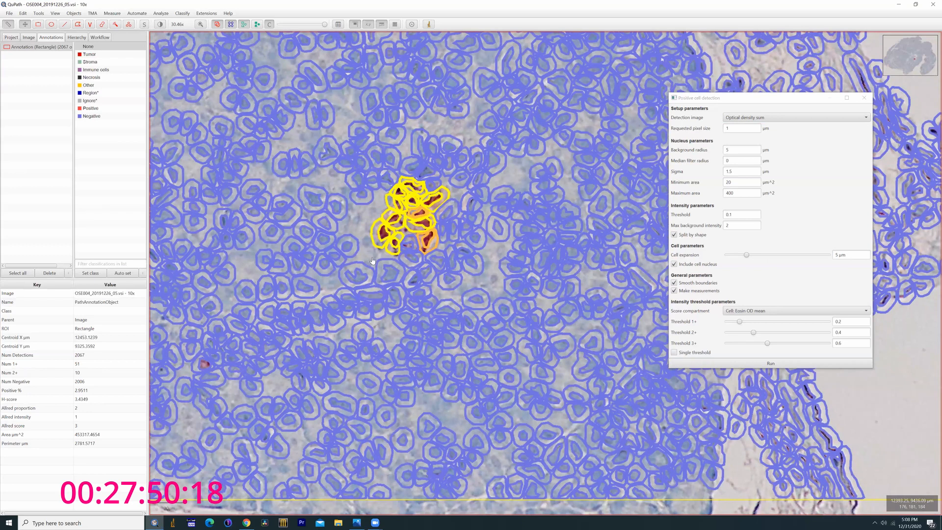
key(d)
key(d)
drag(448, 297, 479, 314)
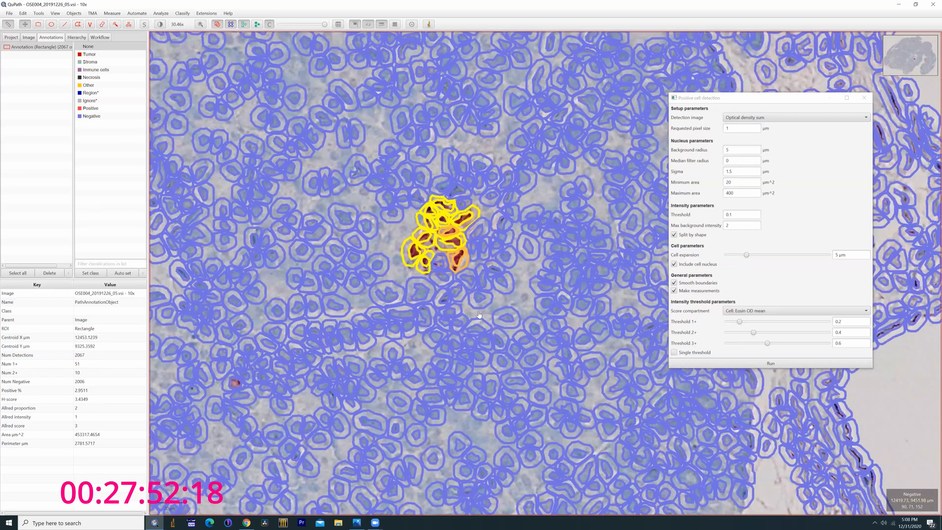
key(d)
key(d)
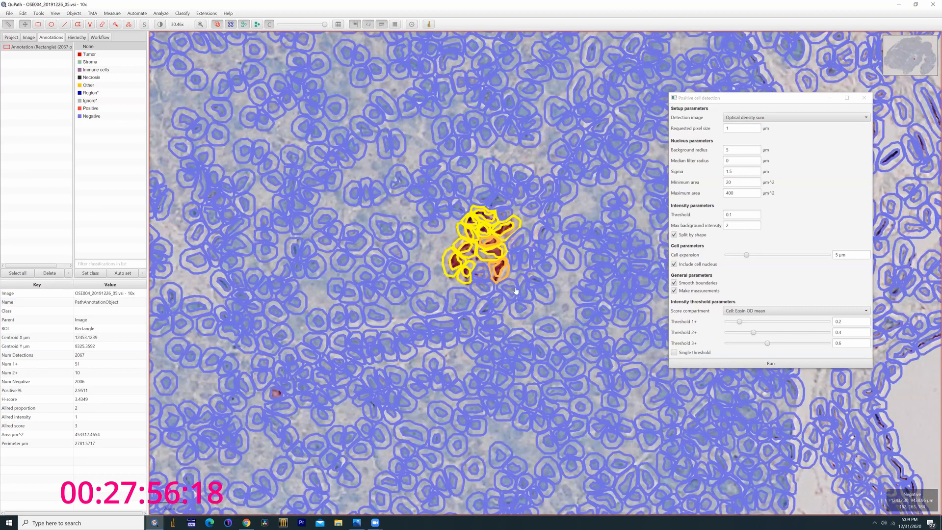
key(d)
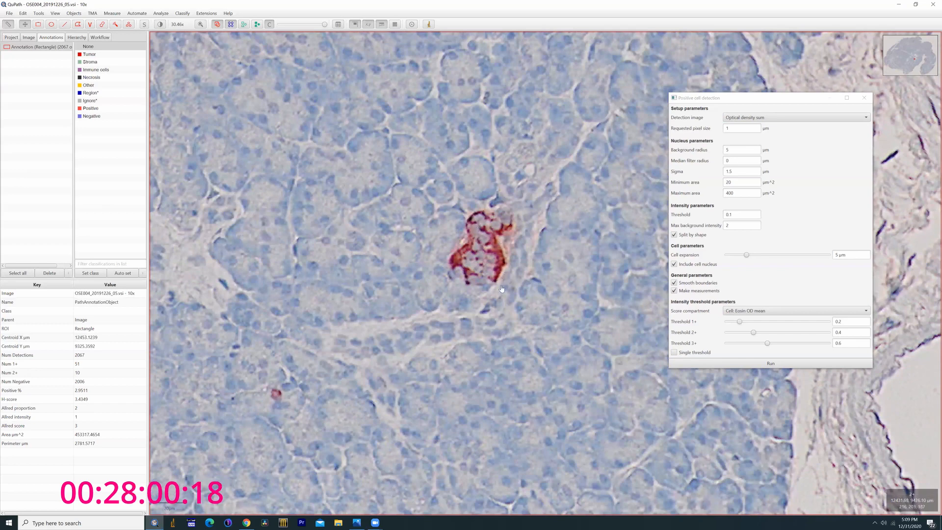
key(d)
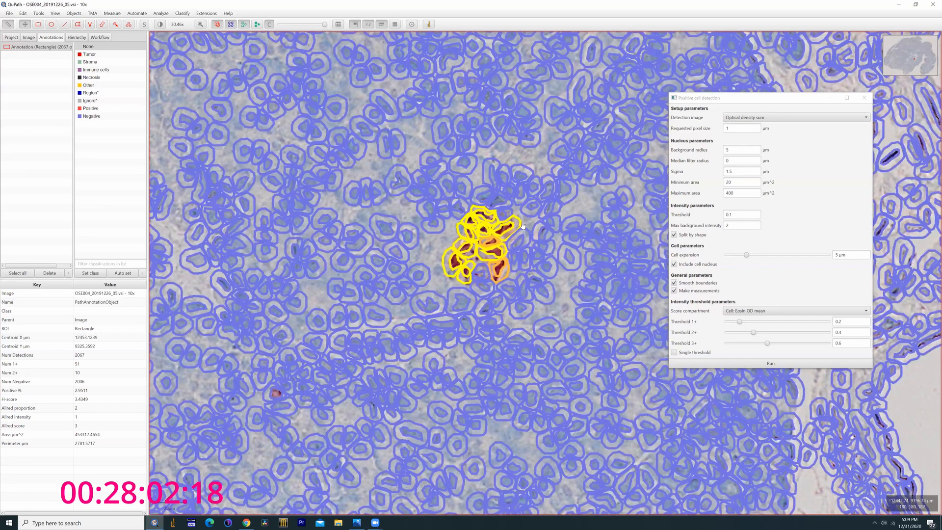
Compare the detected cell outlines with the underlying staining around the red-stained clusters inside the rectangle annotation.
scroll(522, 223, down, 3)
drag(366, 185, 451, 298)
key(d)
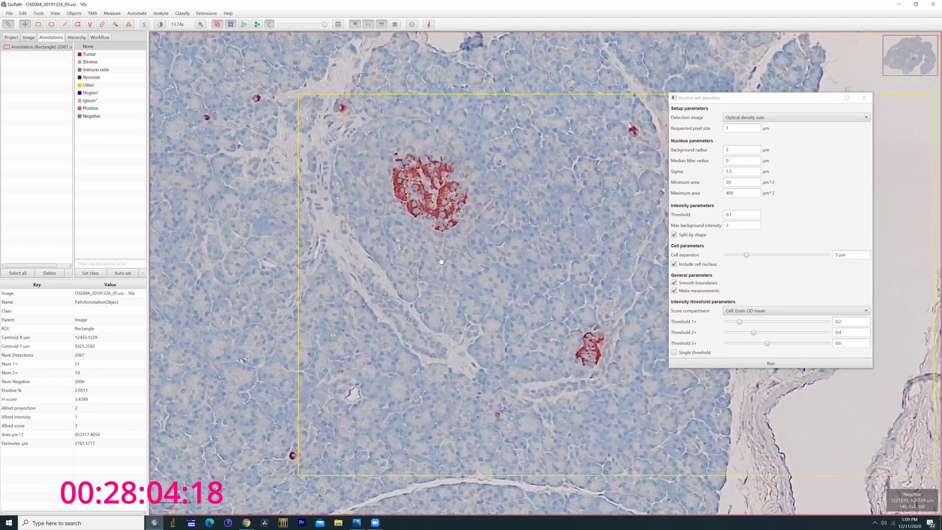
key(d)
drag(418, 246, 450, 290)
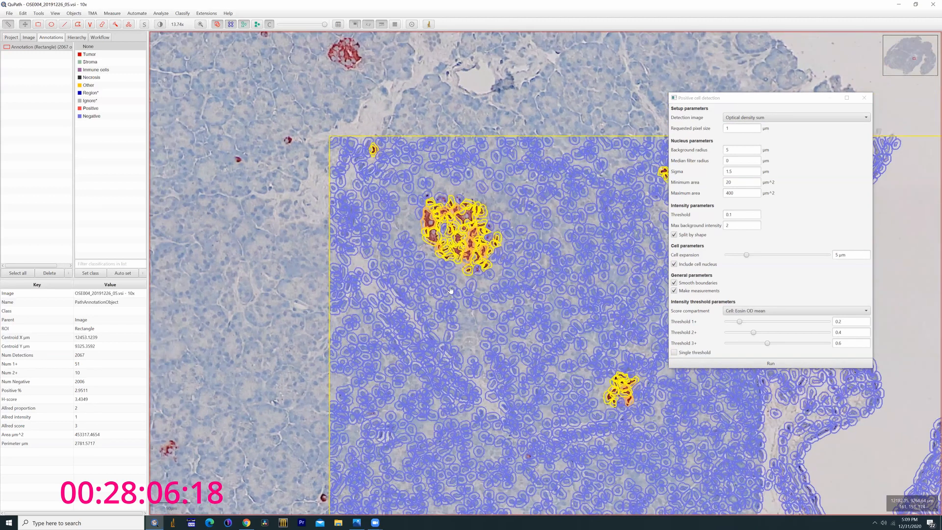
key(d)
key(d)
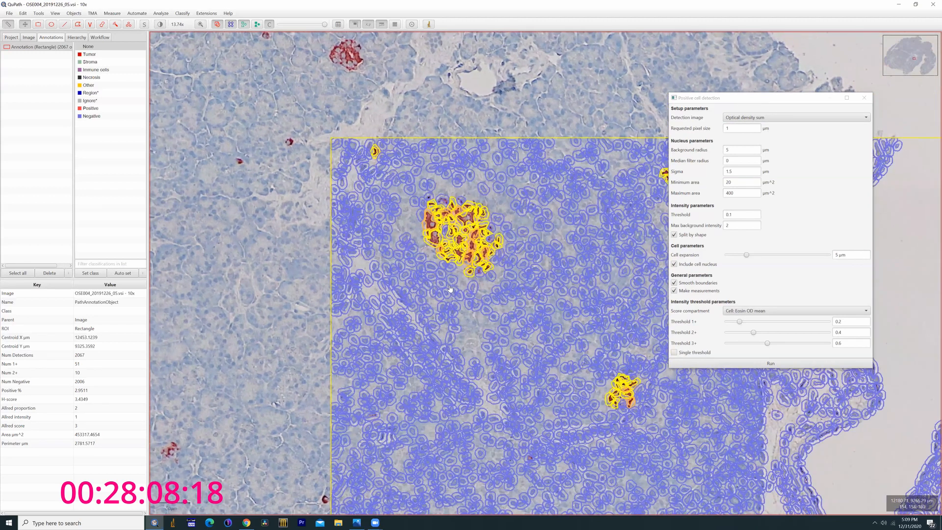
scroll(450, 288, up, 2)
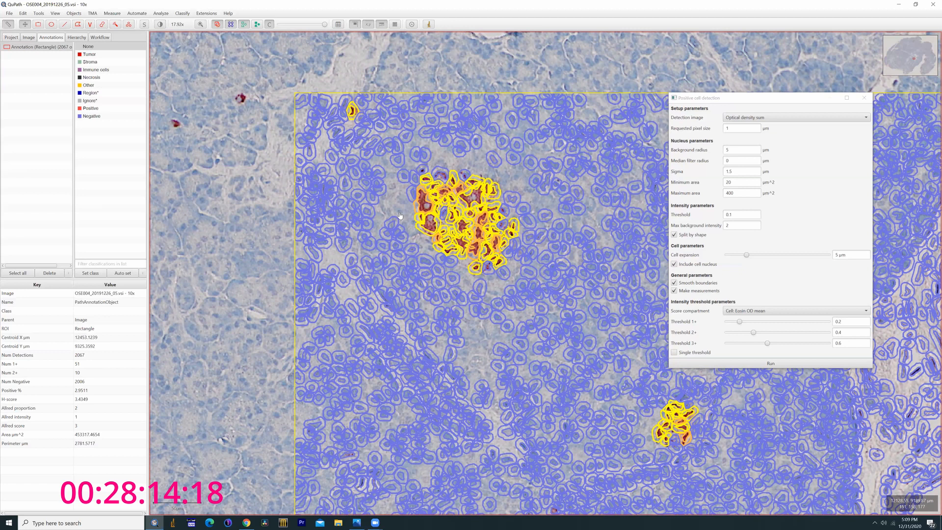
key(d)
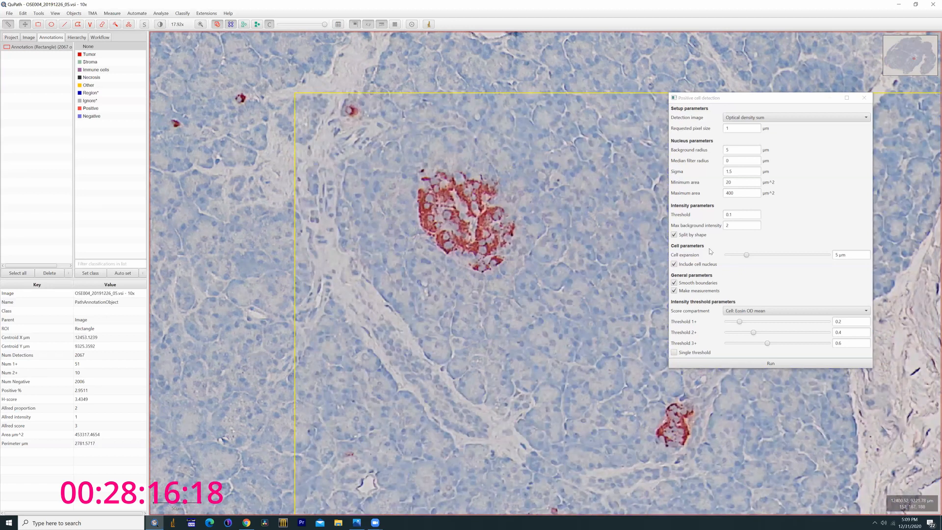
Set the intensity threshold to 0.05 and rerun positive cell detection on the rectangle annotation.
click(730, 214)
key(BackSpace)
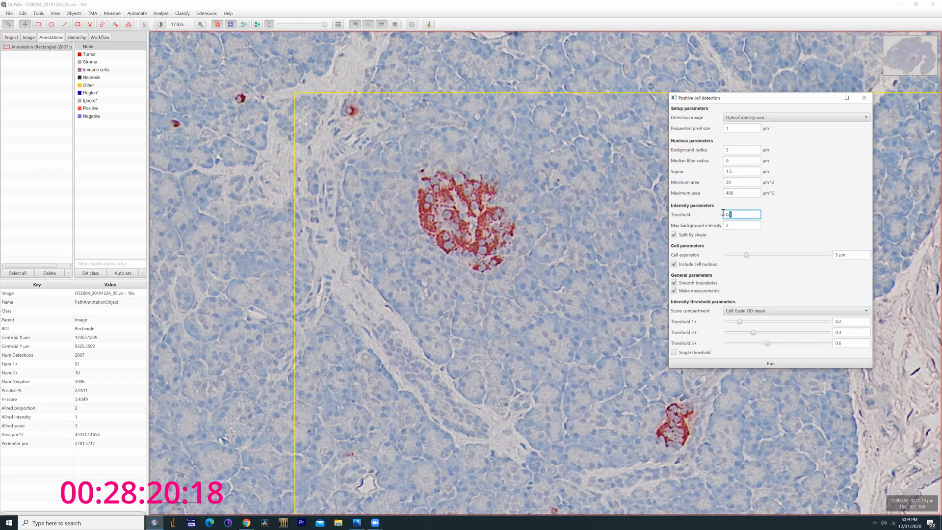
text(05)
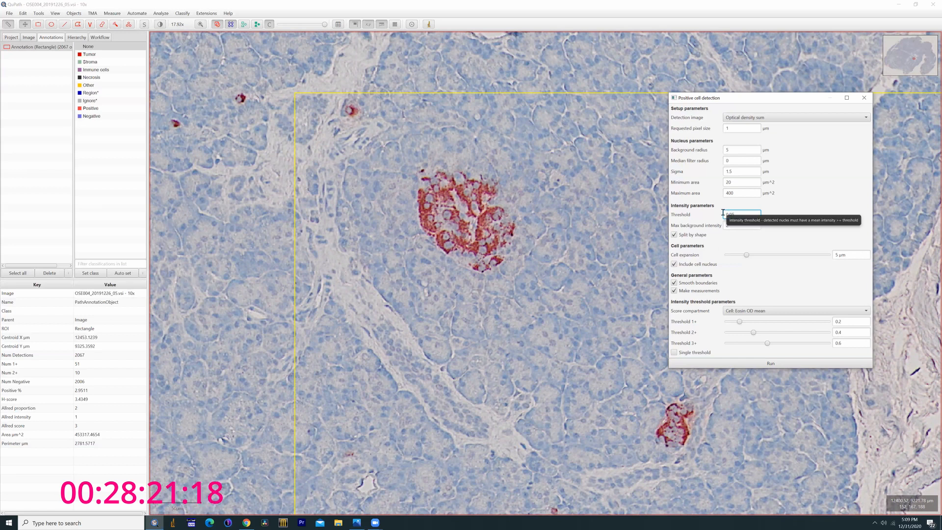
click(743, 362)
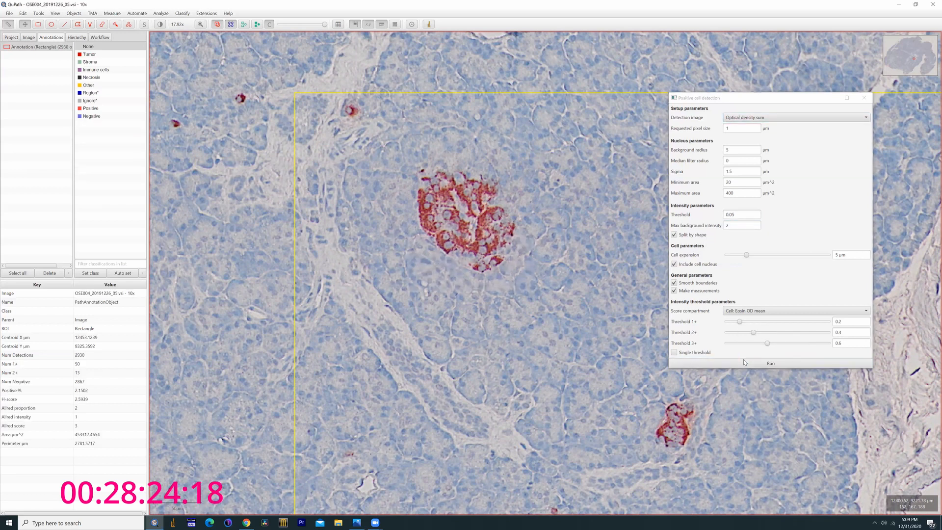
Check the new detection outlines against the bare tissue, repeatedly hiding and showing them over the stained clusters.
key(d)
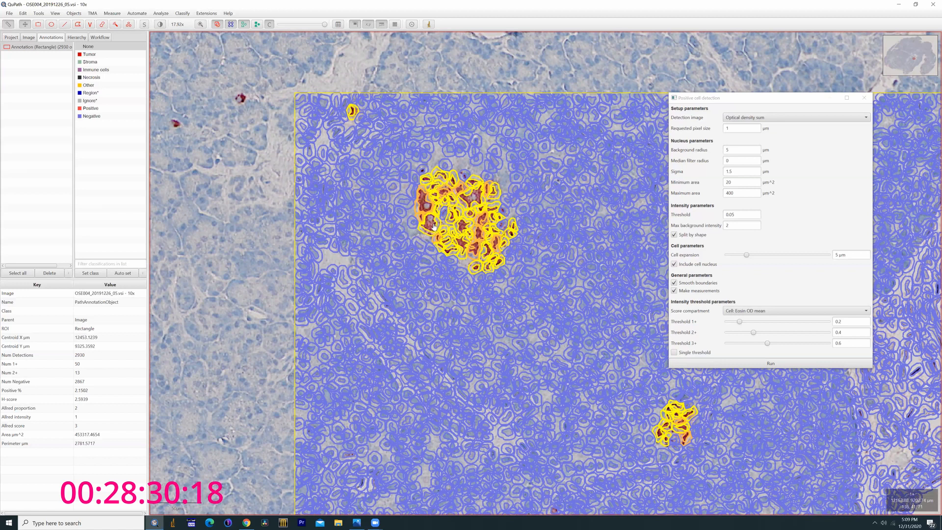
key(d)
key(d)
key(d)
key(d)
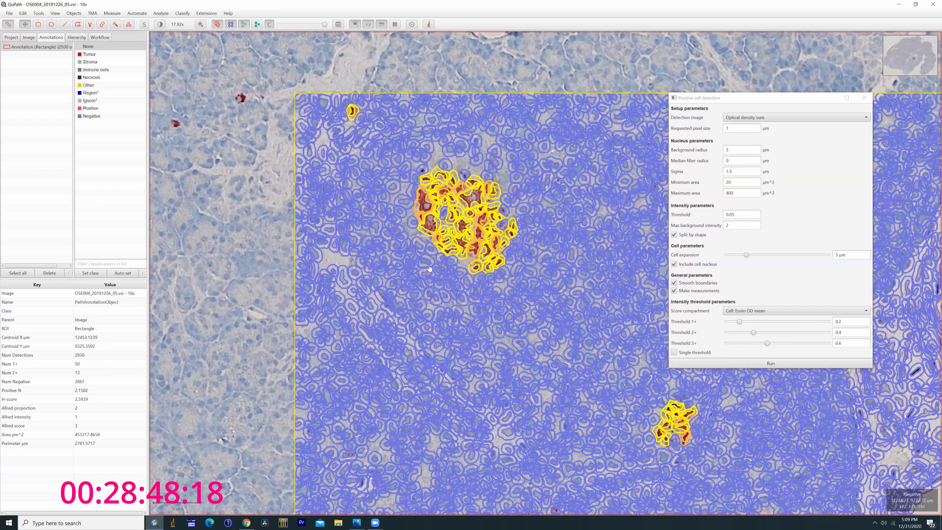
key(d)
key(d)
key(d)
key(d)
key(d)
key(d)
key(d)
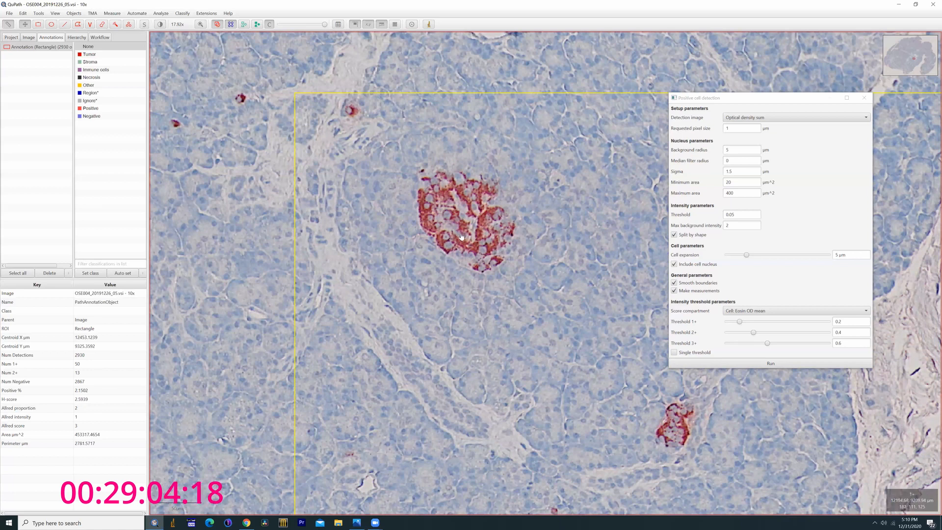
scroll(512, 278, down, 2)
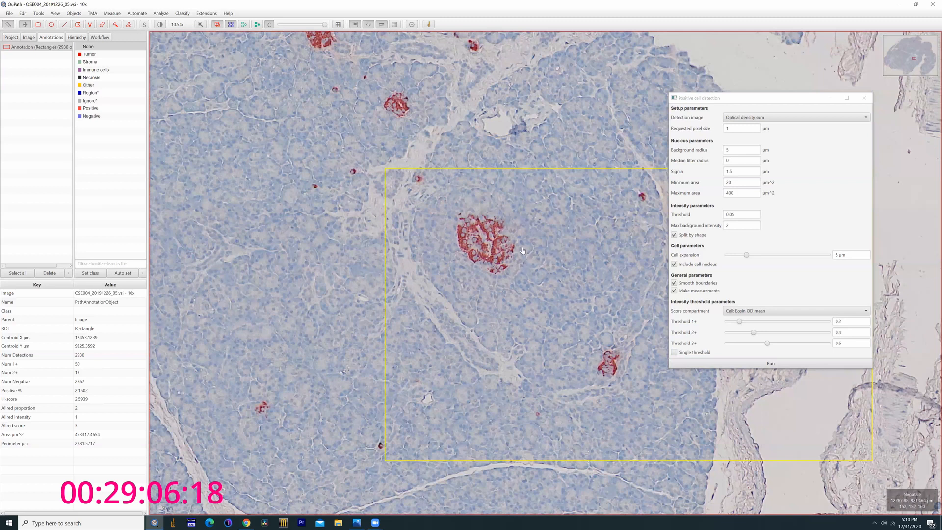
scroll(494, 255, up, 2)
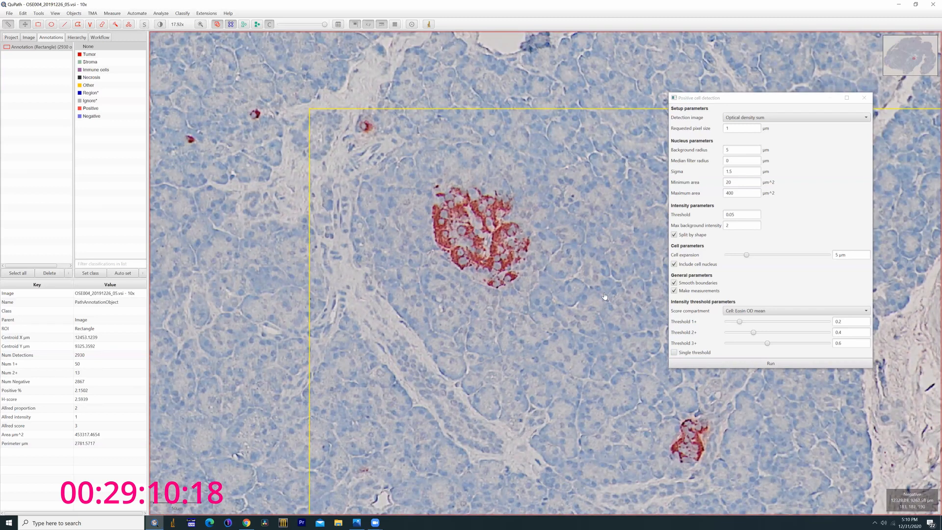
key(d)
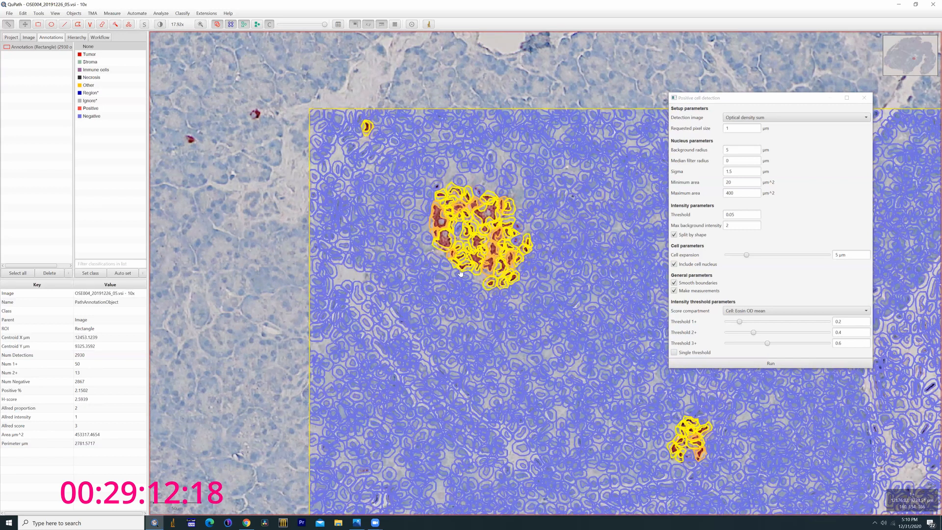
Set the 2+ intensity threshold to 0.3 and the 3+ threshold to 0.4, and rerun positive cell detection.
click(842, 344)
double_click(838, 343)
click(840, 344)
text(3)
click(839, 332)
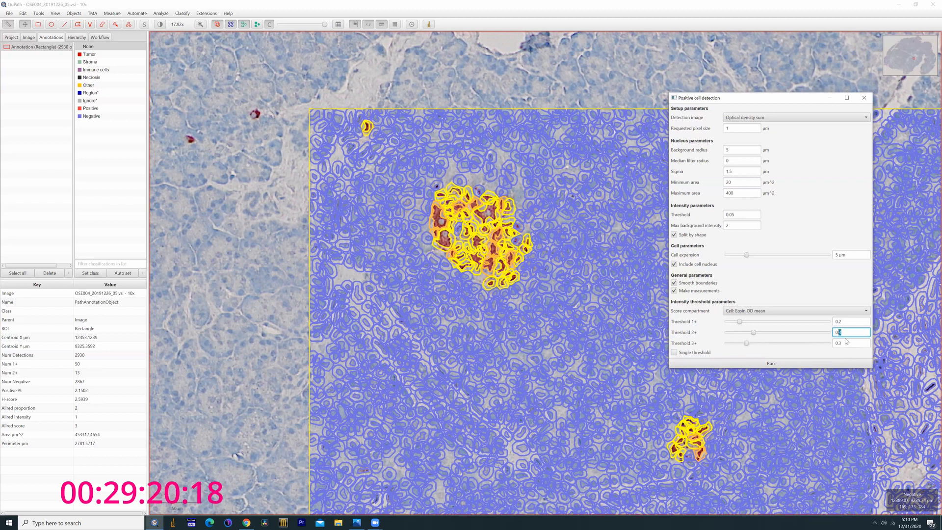
click(841, 343)
text(.4)
click(840, 332)
text(3)
click(805, 363)
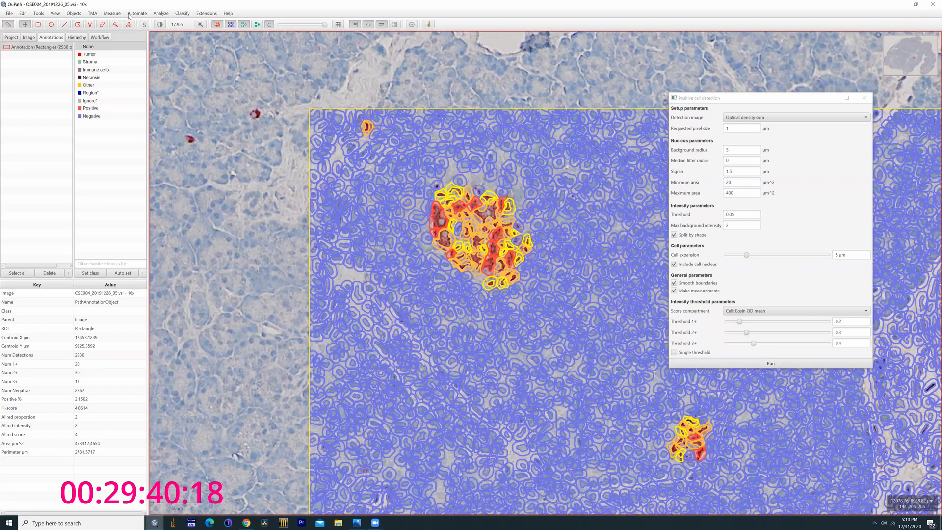
Restore the main window to a smaller size and review the project, image and annotation details, ending on the object hierarchy.
double_click(276, 7)
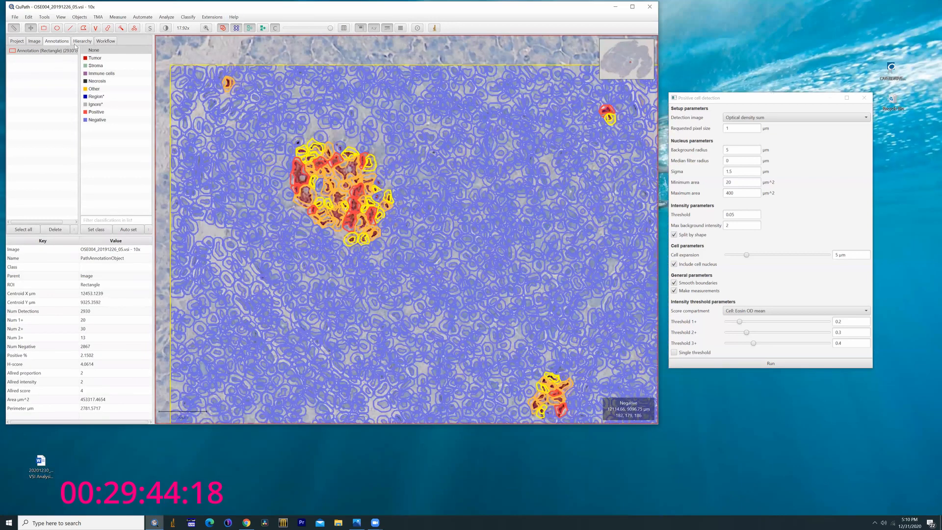
click(17, 41)
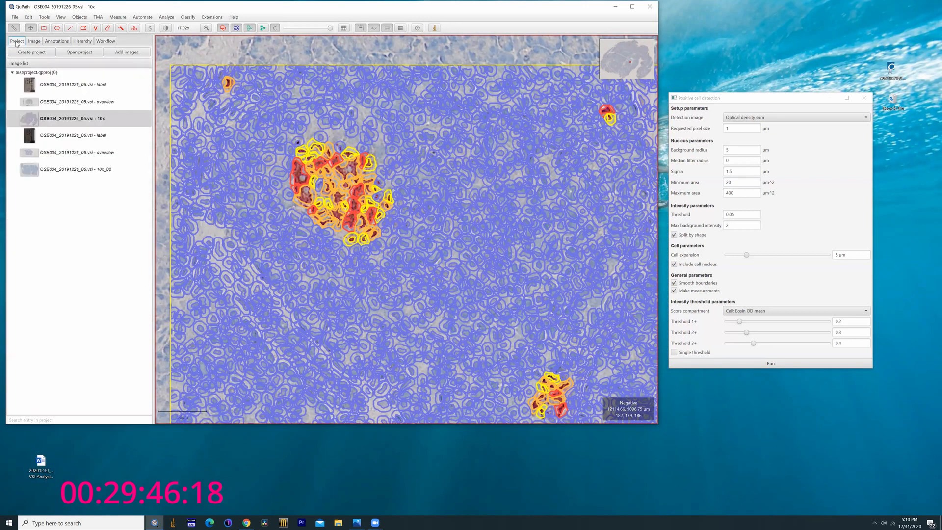
click(34, 41)
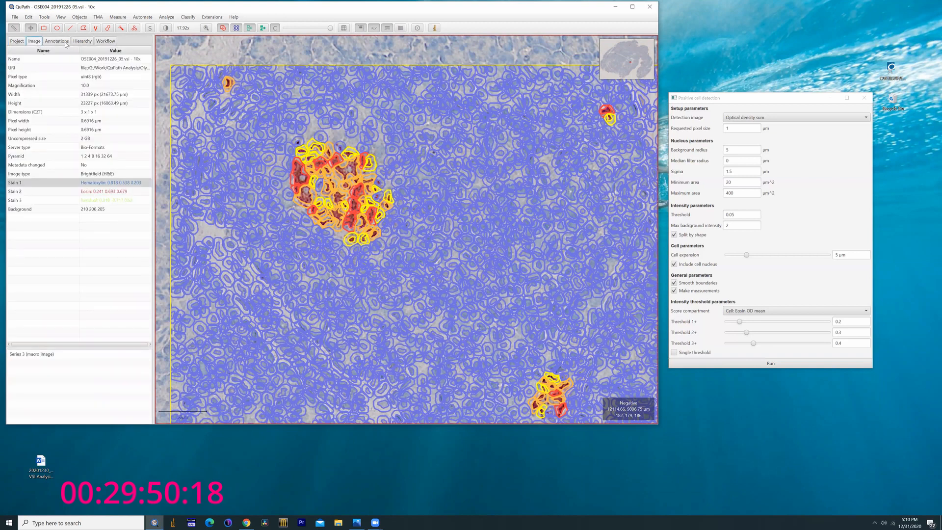
click(56, 42)
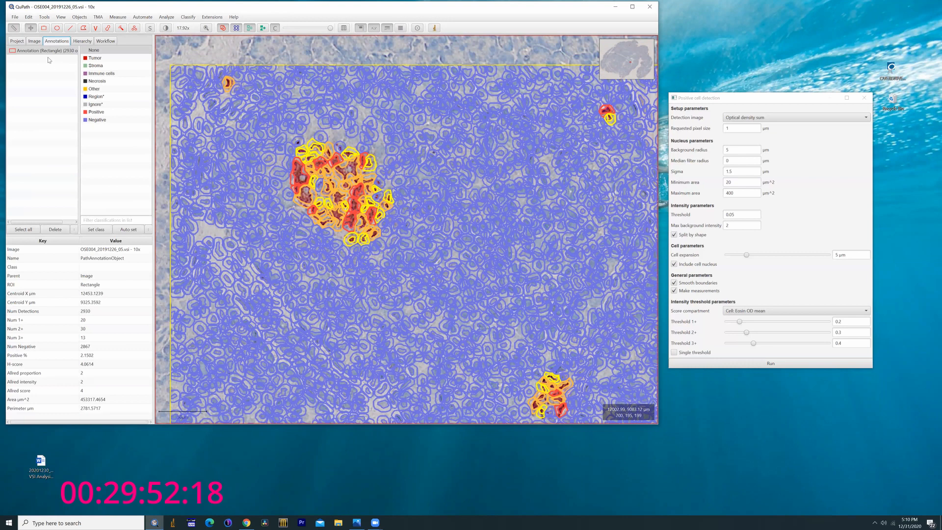
click(82, 41)
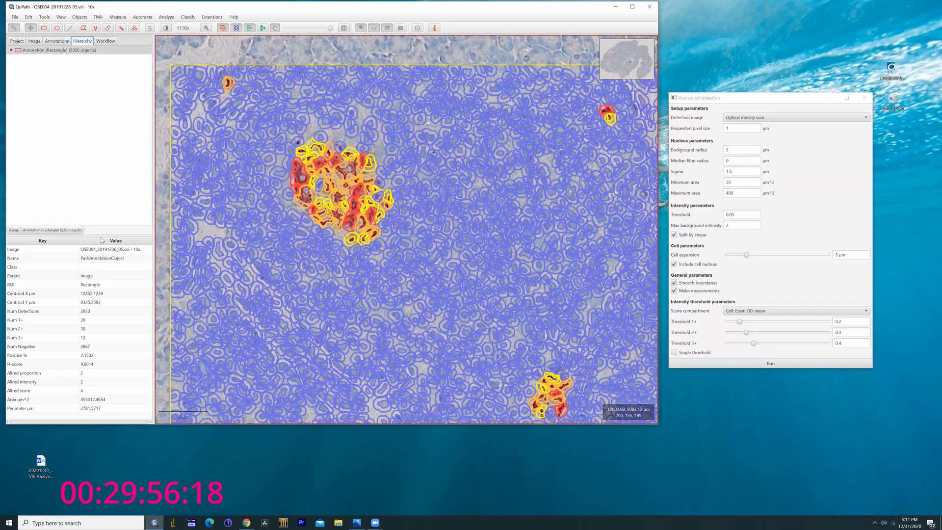
Enlarge the measurement table, expand the rectangle annotation's cell list and inspect the measurements of several individual negative cells.
drag(102, 227, 98, 128)
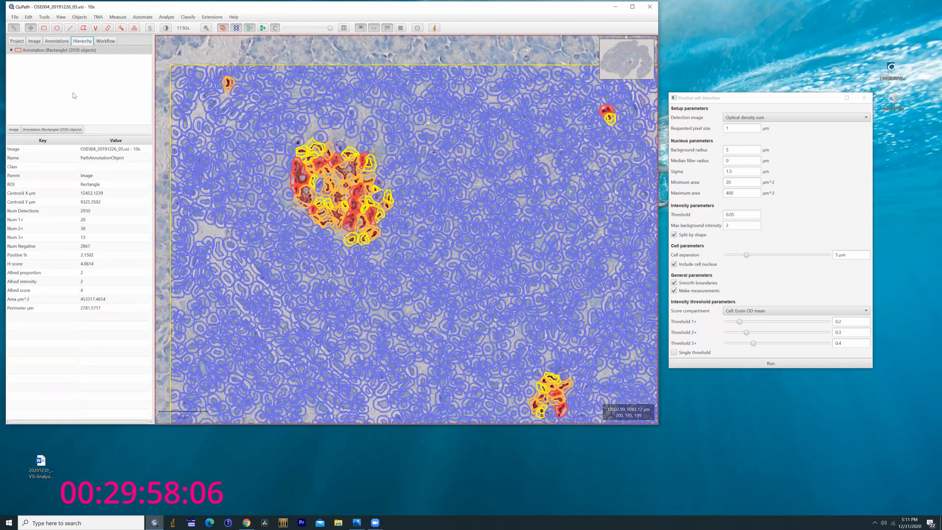
click(11, 50)
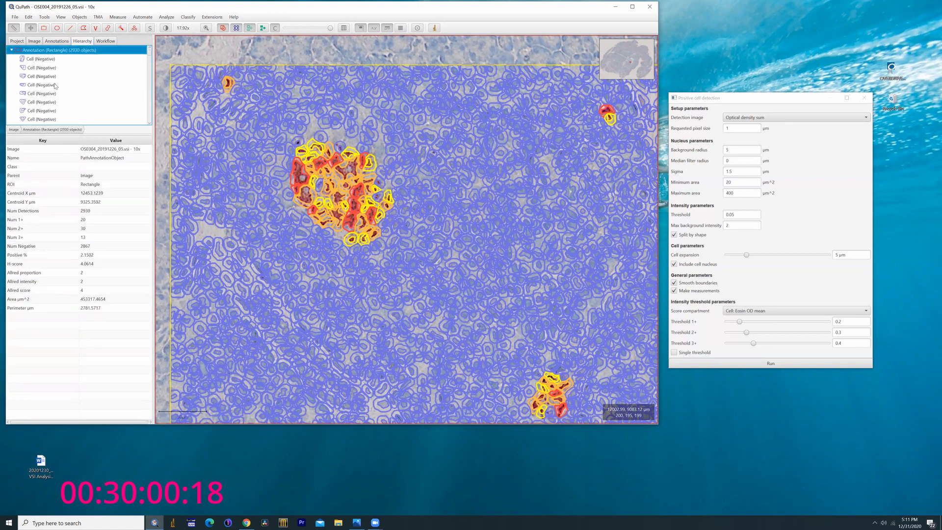
click(49, 69)
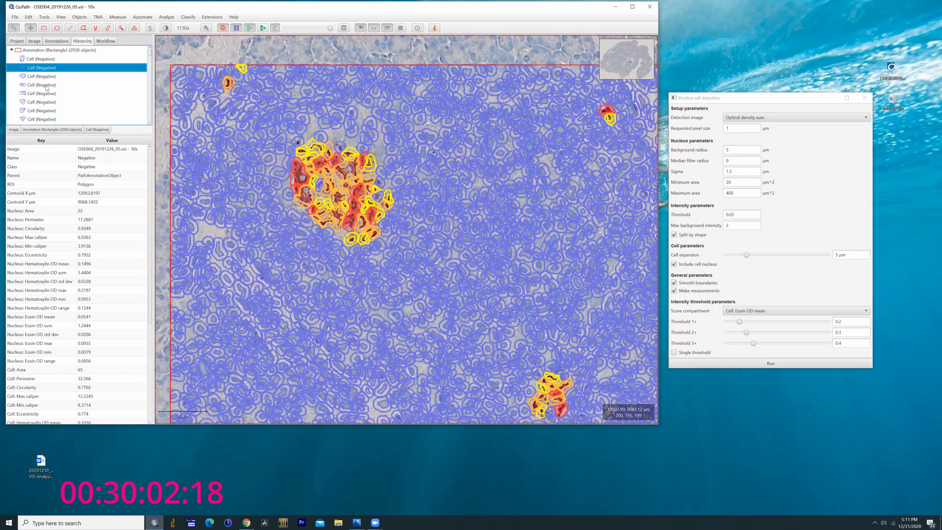
click(46, 86)
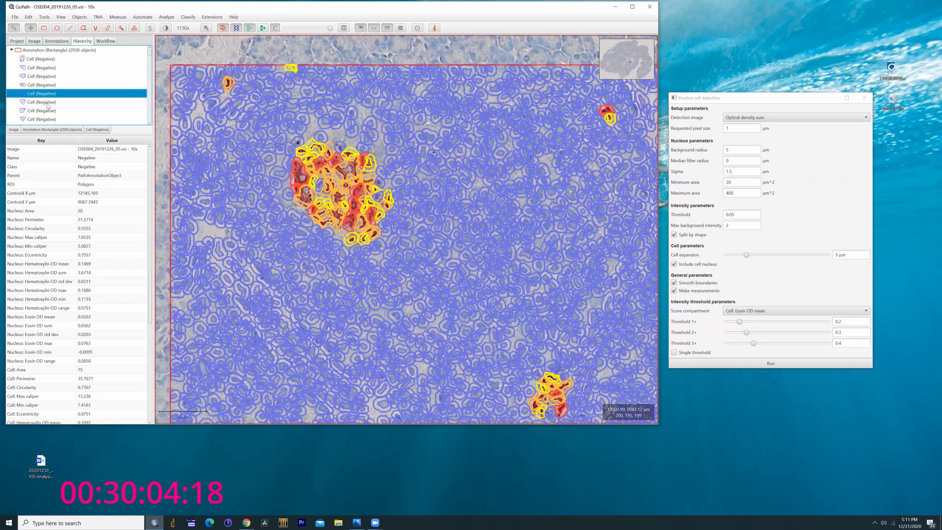
click(47, 103)
click(47, 119)
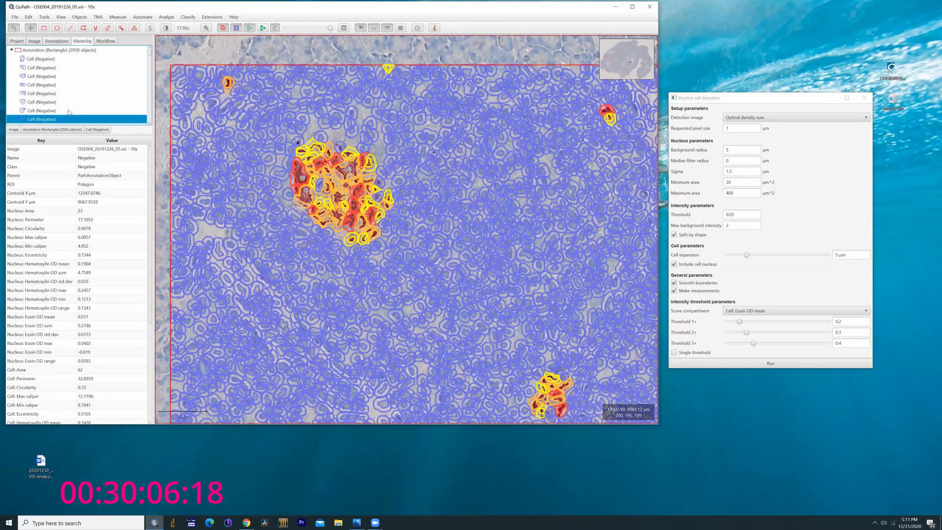
scroll(67, 109, down, 5)
click(42, 103)
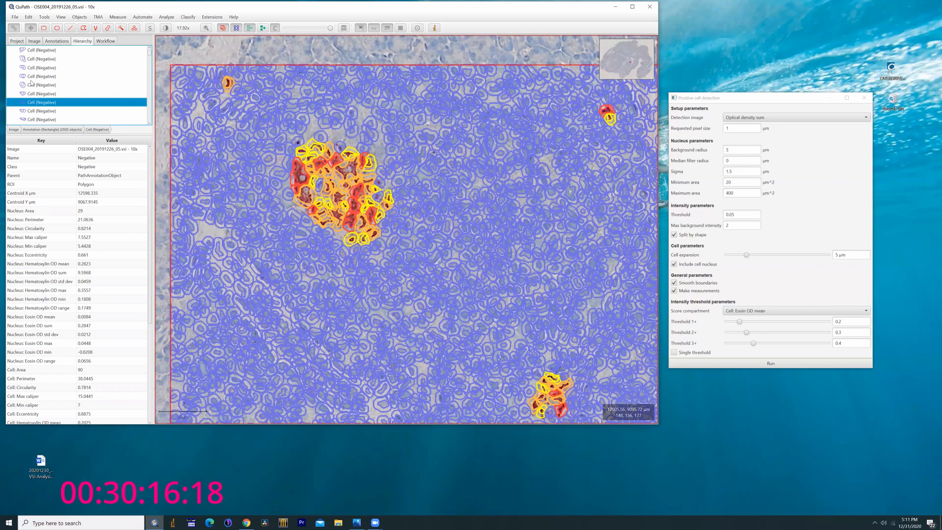
Select the parent rectangle annotation and review its 1+, 2+, 3+ and negative cell counts, positive percentage and area.
scroll(36, 88, up, 3)
click(47, 51)
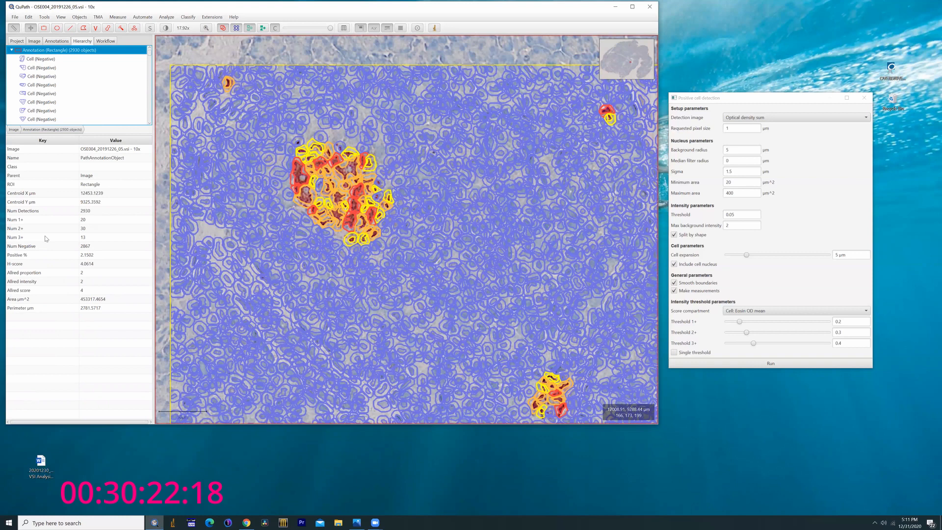
click(12, 220)
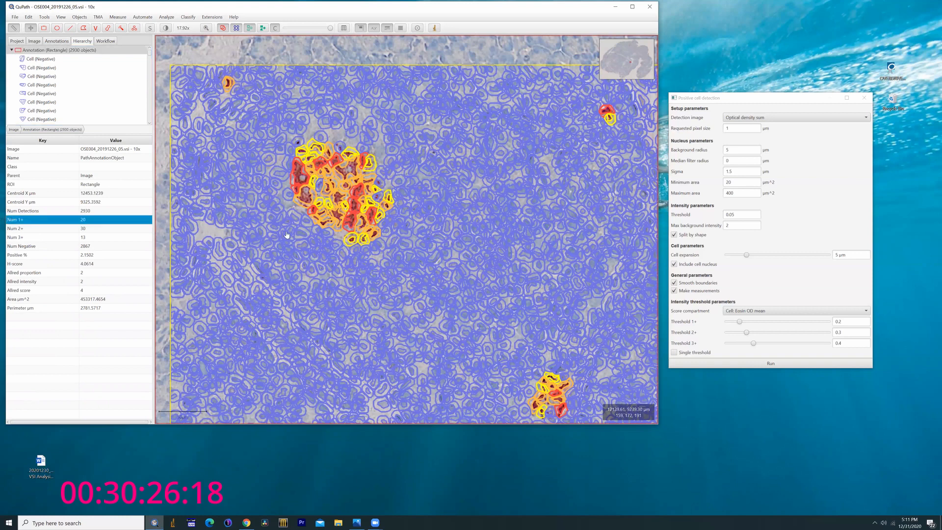
click(26, 229)
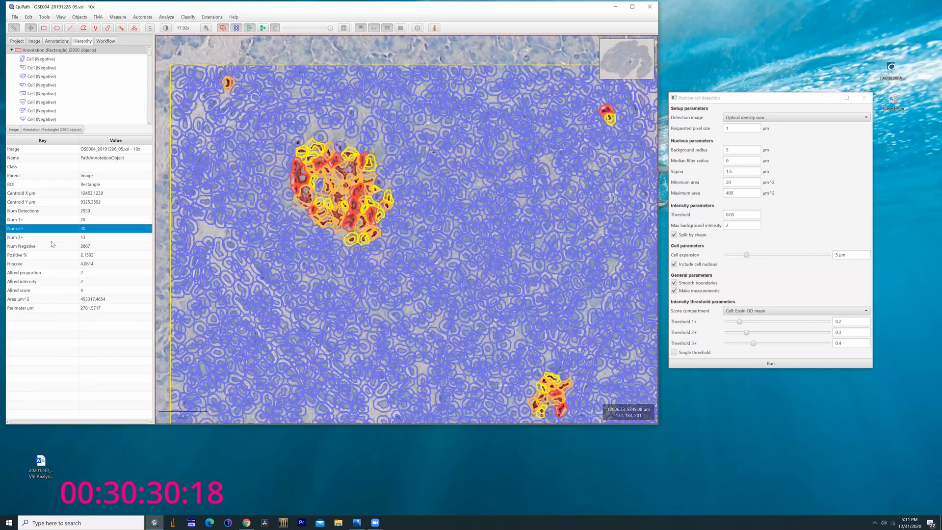
click(52, 241)
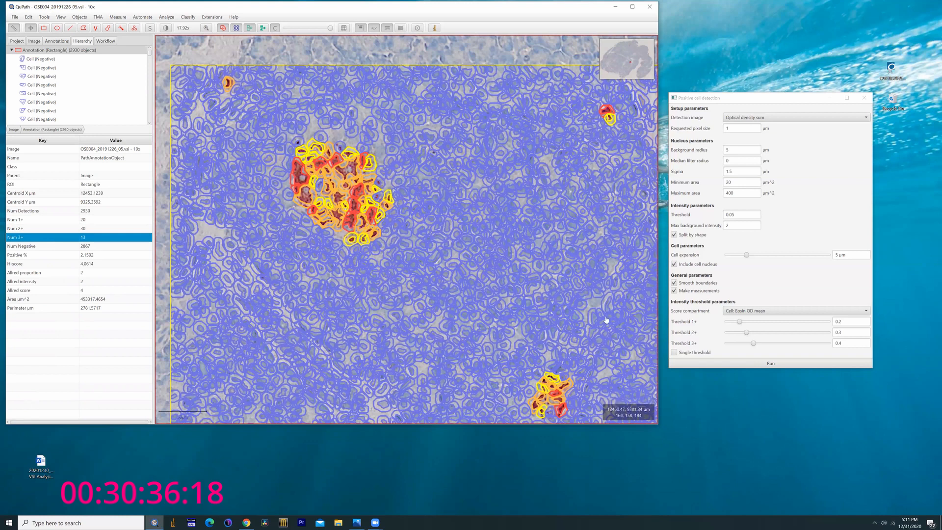
click(39, 249)
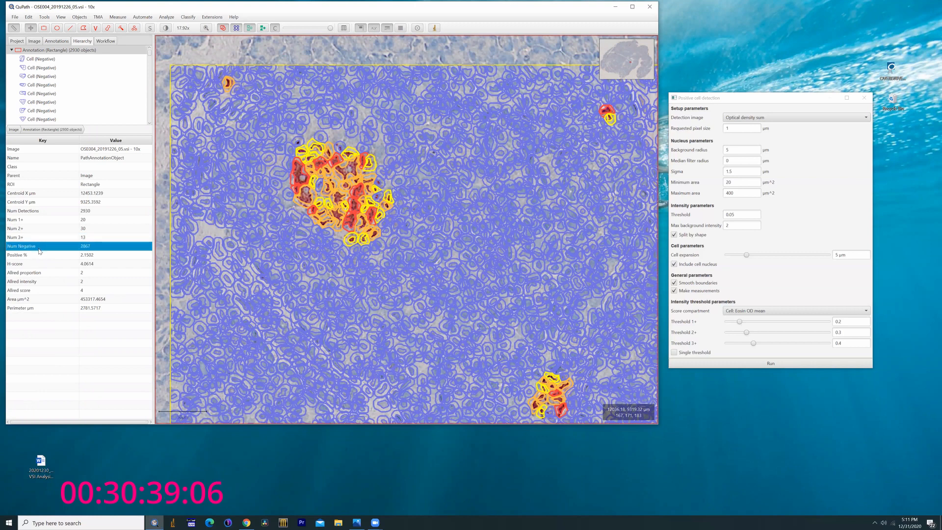
click(91, 256)
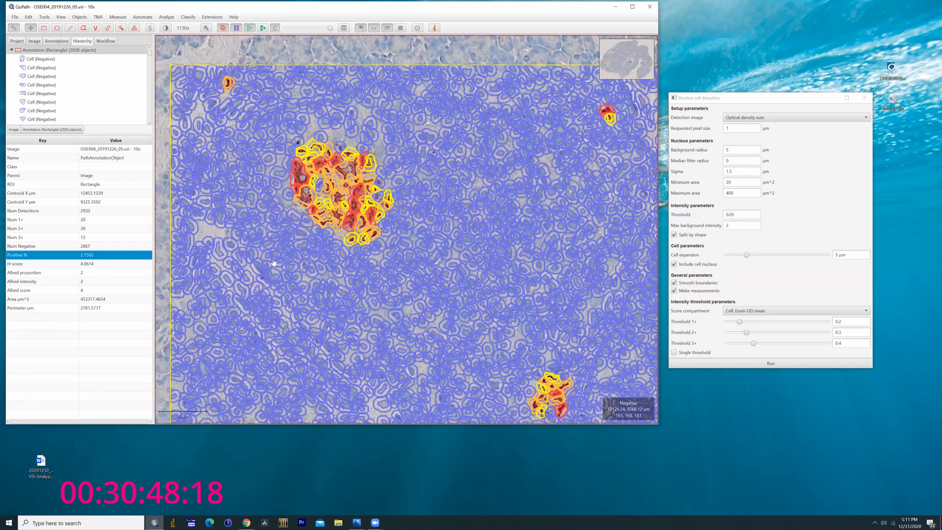
click(58, 300)
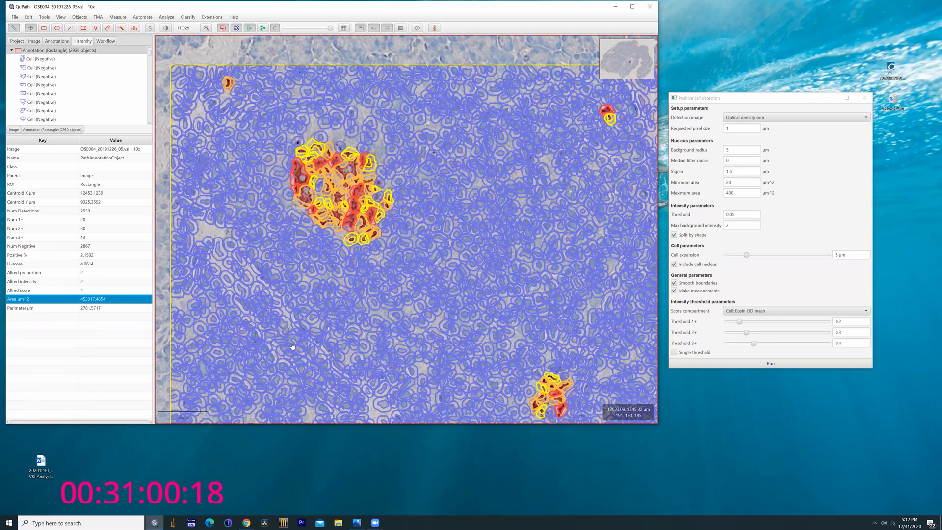
drag(297, 376, 363, 267)
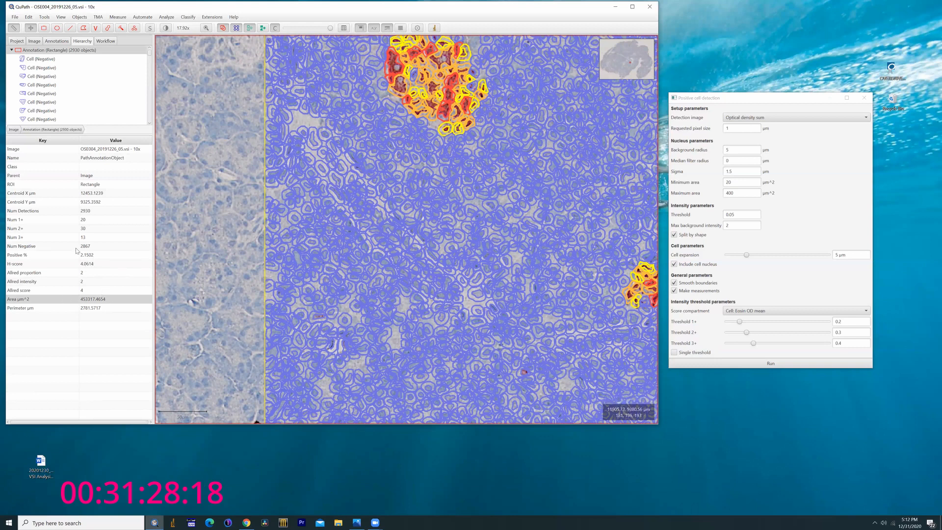
Examine the positive cell clusters across the rectangle annotation and collapse its cell list in the object hierarchy.
drag(556, 221, 468, 286)
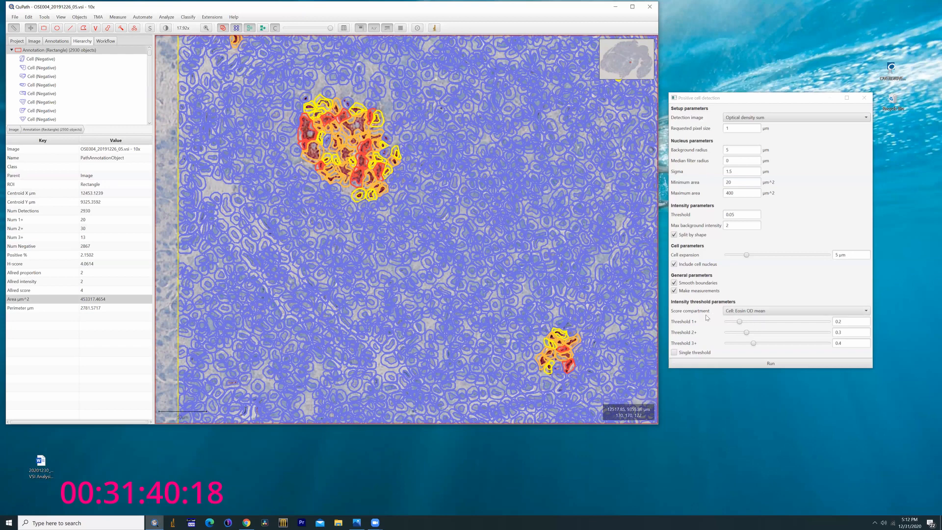
drag(460, 273, 380, 161)
mouse_move(469, 281)
mouse_down()
mouse_move(460, 191)
mouse_move(507, 312)
mouse_move(485, 231)
mouse_up()
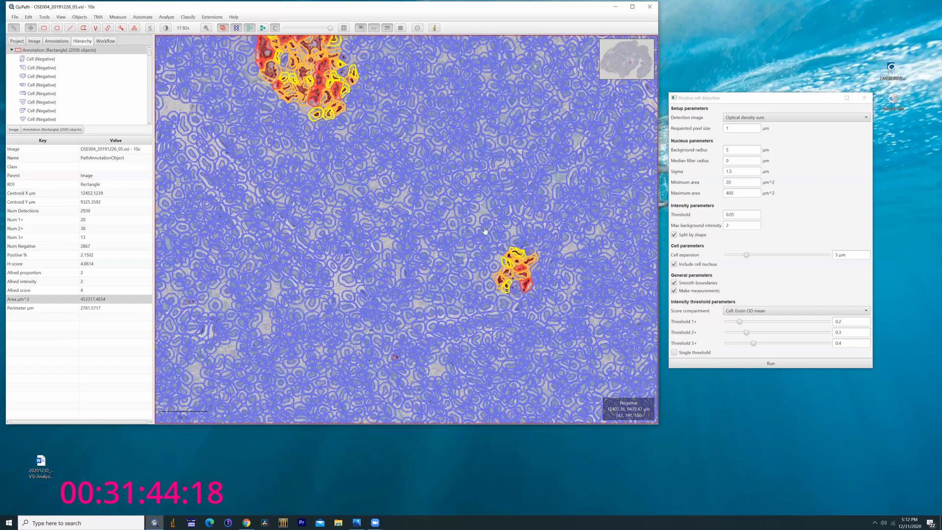
mouse_move(395, 177)
mouse_down()
mouse_move(468, 283)
mouse_move(474, 276)
mouse_up()
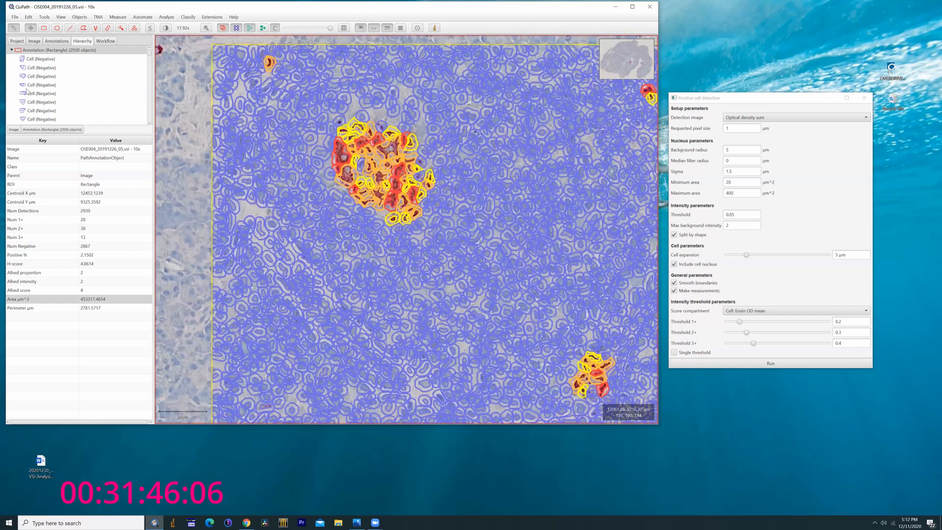
click(11, 51)
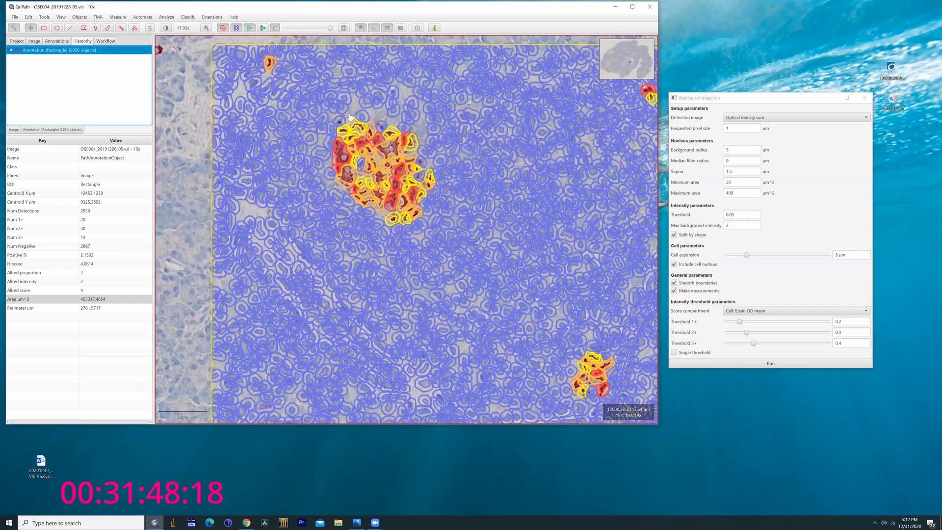
click(150, 20)
mouse_move(99, 18)
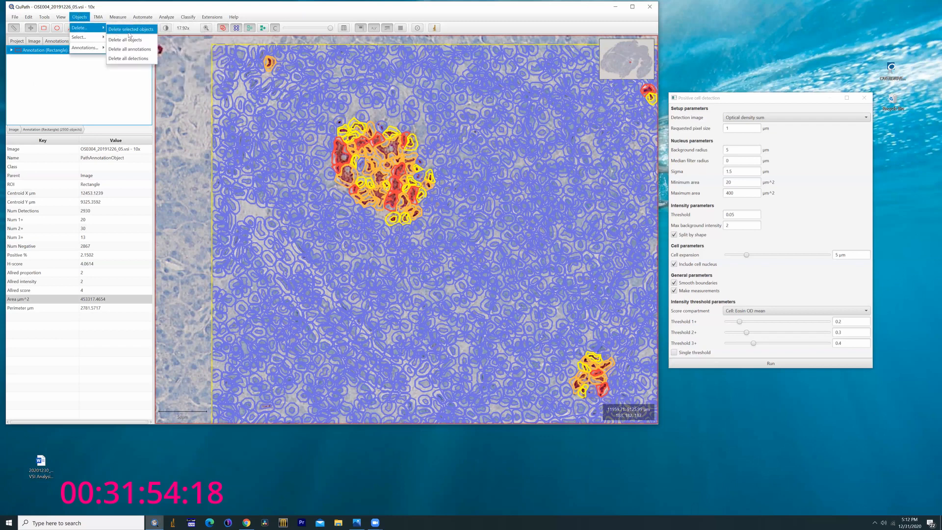
click(286, 94)
Capture the Positive cell detection settings in a Snipping Tool snip kept beside the slide, and close the detection dialog.
click(736, 98)
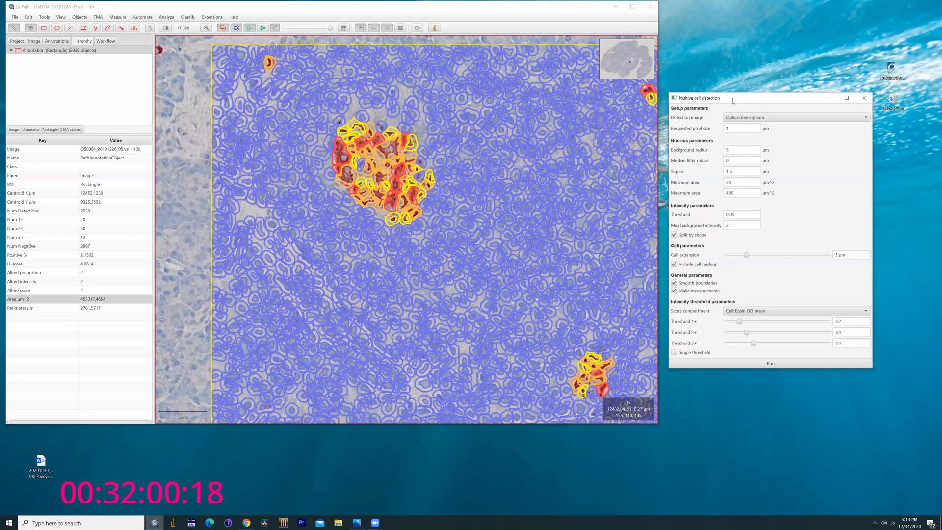
drag(732, 98, 438, 96)
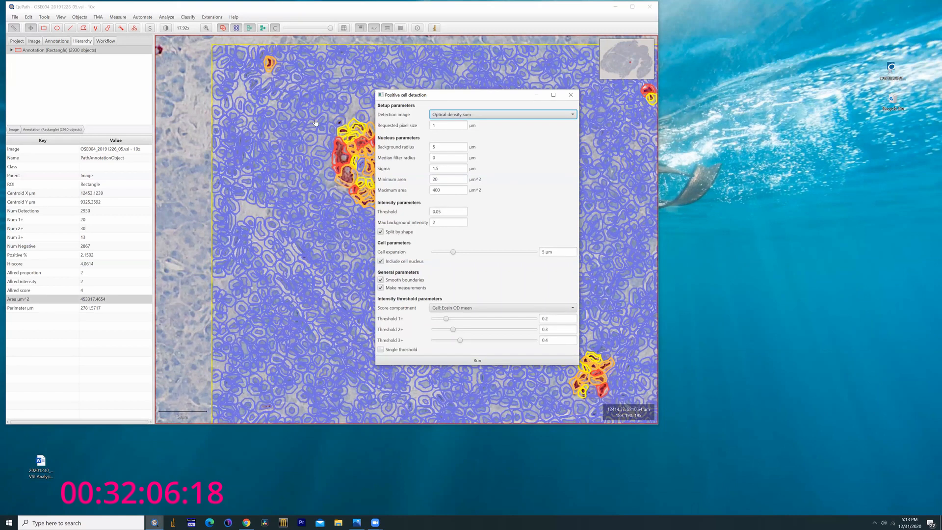
click(64, 522)
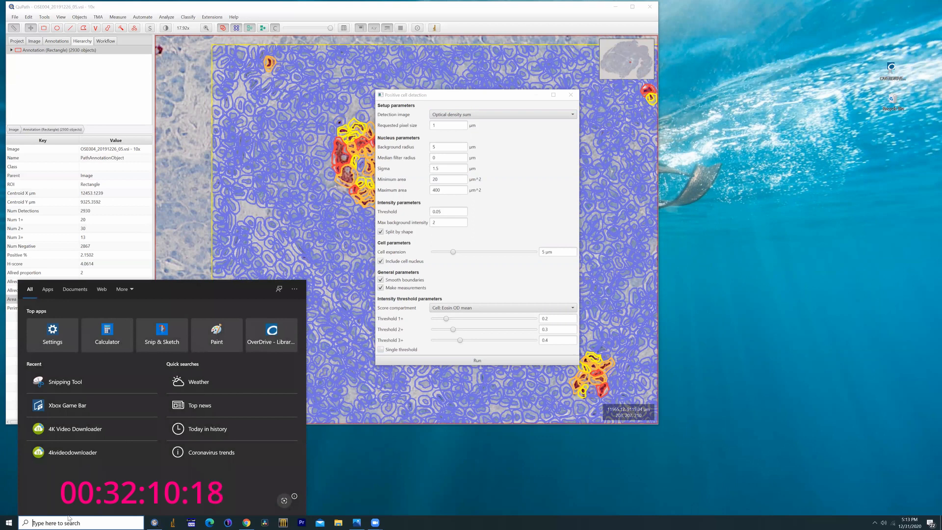
text(Snip)
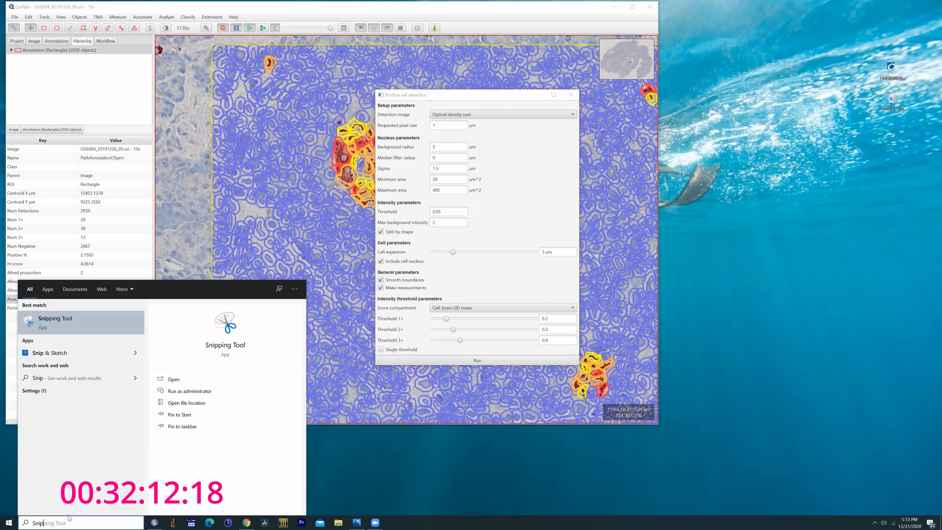
key(Return)
click(458, 138)
drag(374, 92, 581, 366)
drag(486, 24, 796, 112)
click(570, 94)
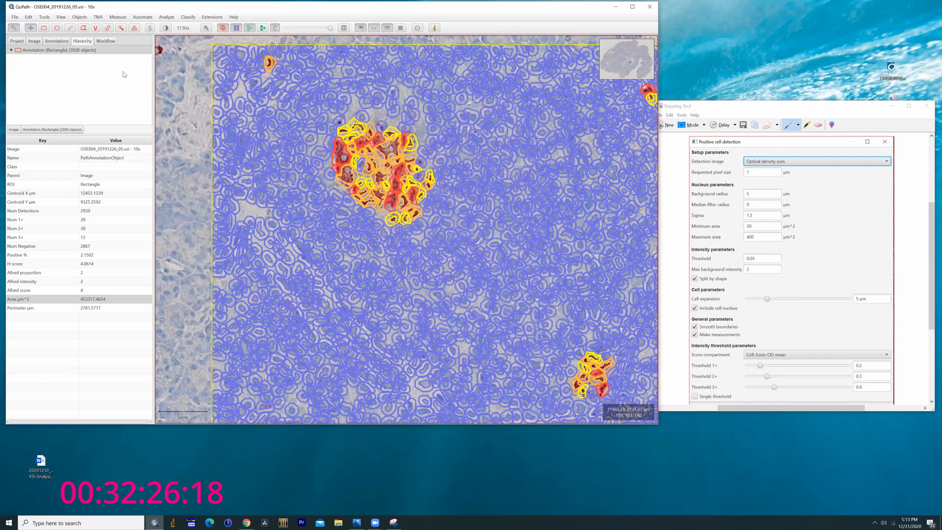
Review the parameters of the last positive cell detection in the workflow history, reopening its settings dialog to check them.
click(107, 41)
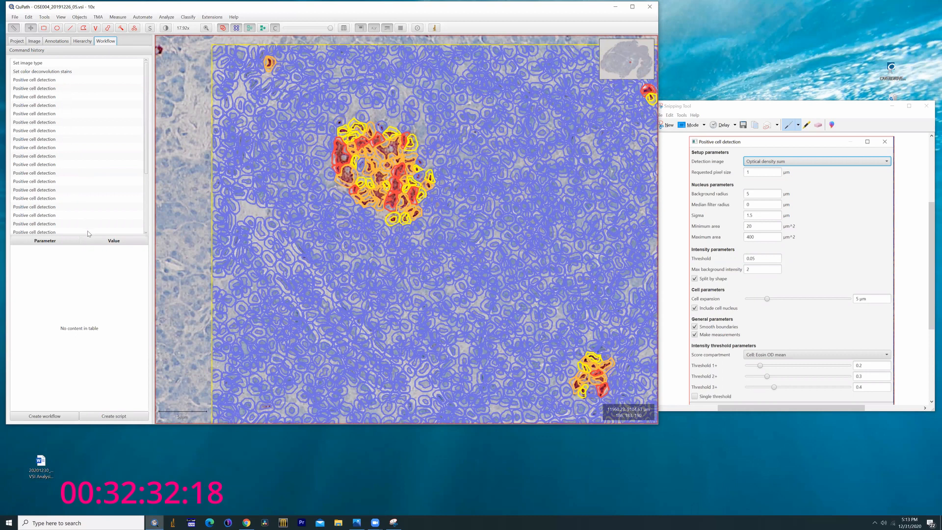
drag(145, 163, 89, 224)
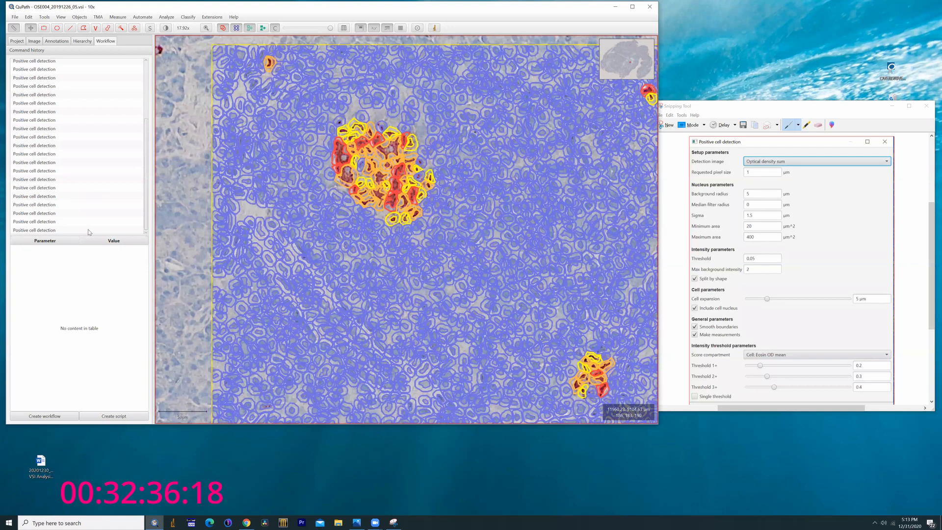
click(88, 230)
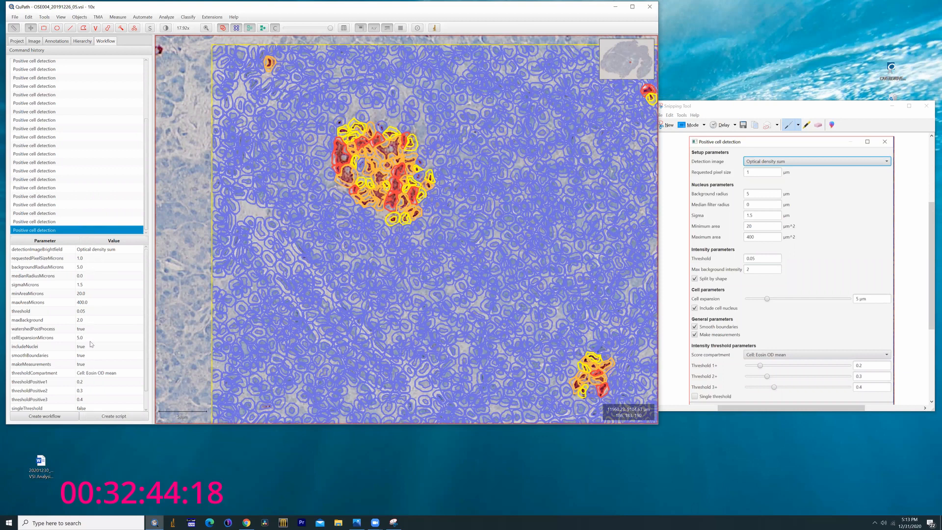
scroll(89, 342, down, 1)
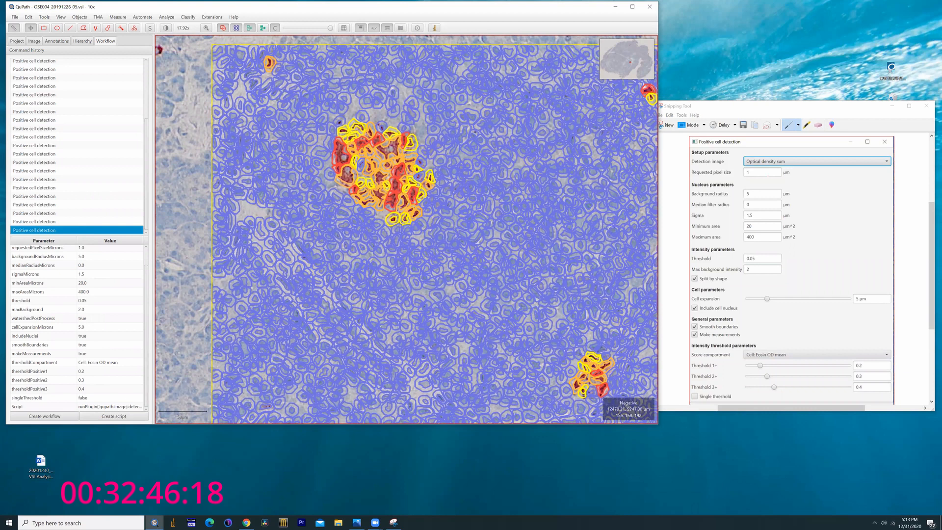
double_click(44, 230)
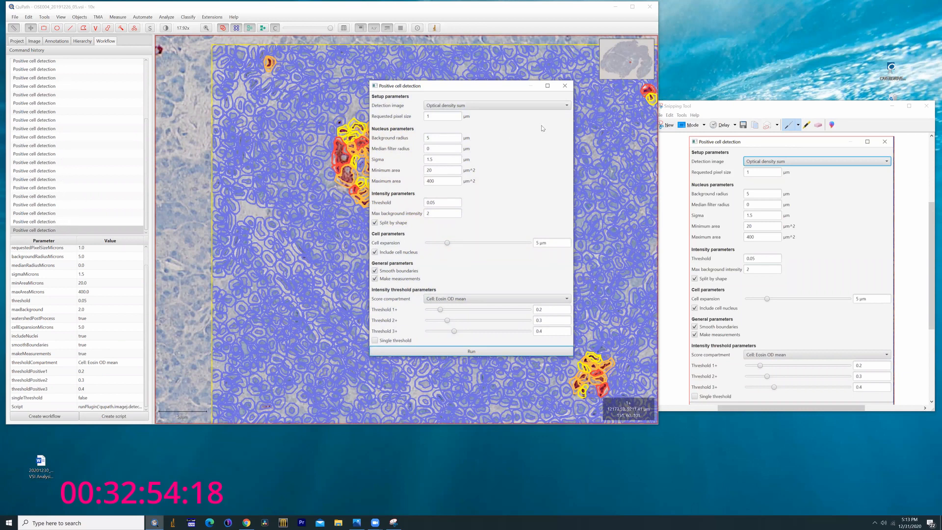
click(565, 87)
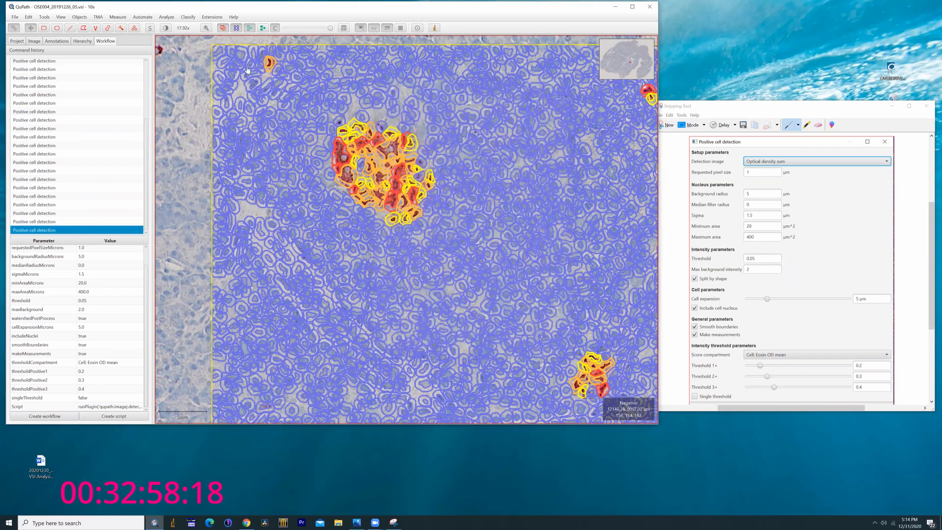
scroll(69, 93, up, 3)
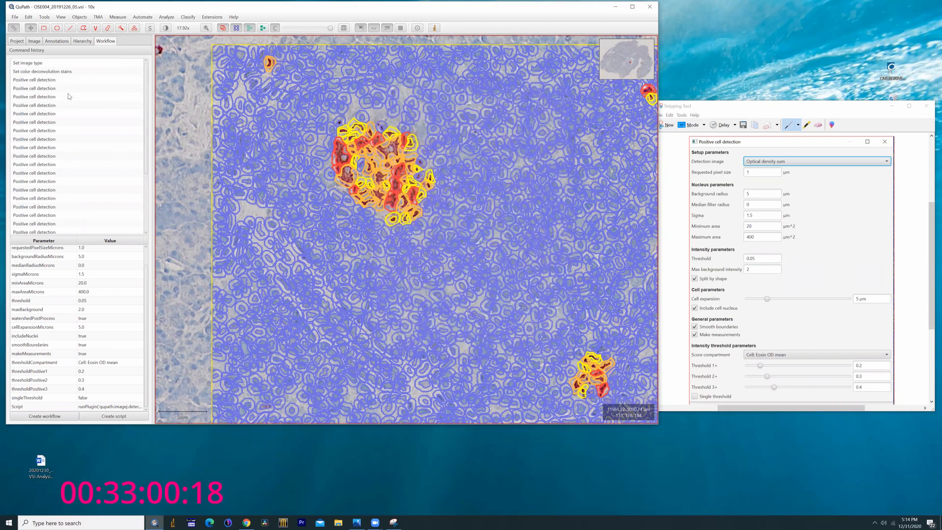
Delete the rectangle annotation from the object hierarchy together with all its descendant cell detections.
click(82, 41)
right_click(65, 52)
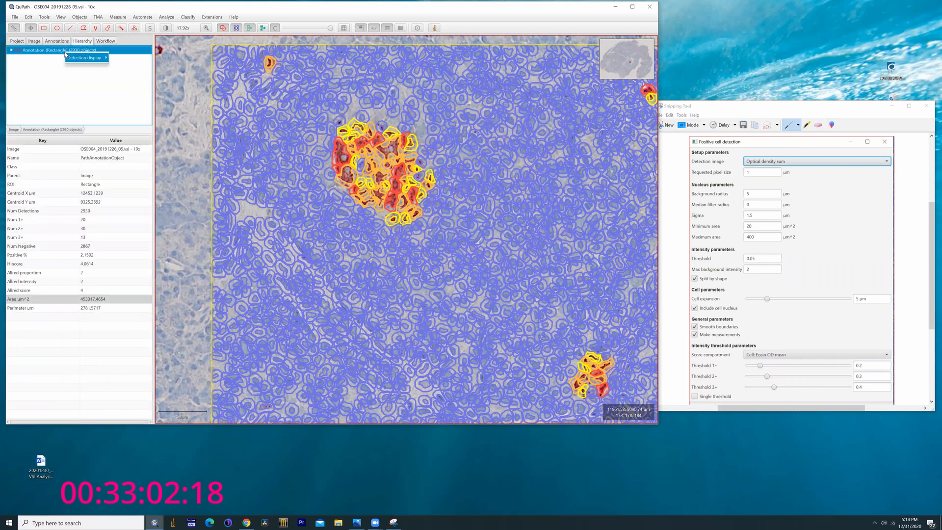
mouse_move(77, 61)
click(118, 16)
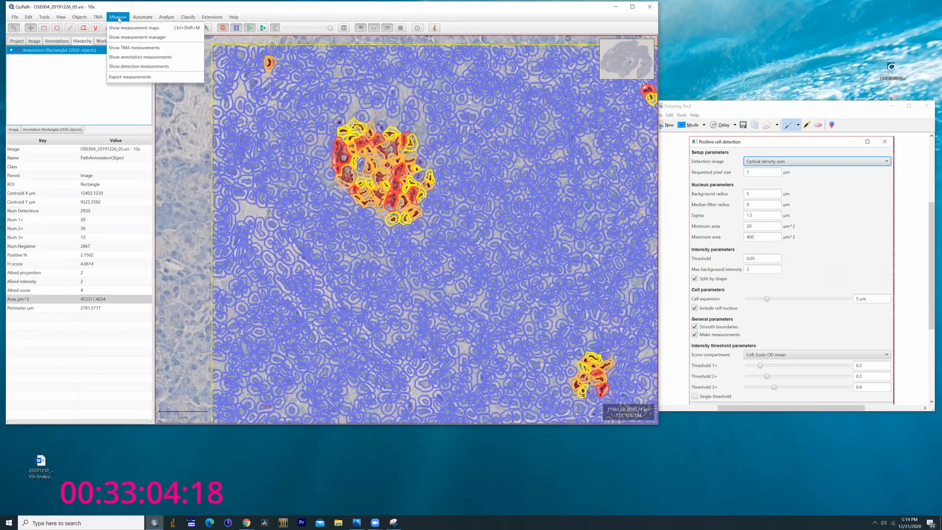
mouse_move(89, 31)
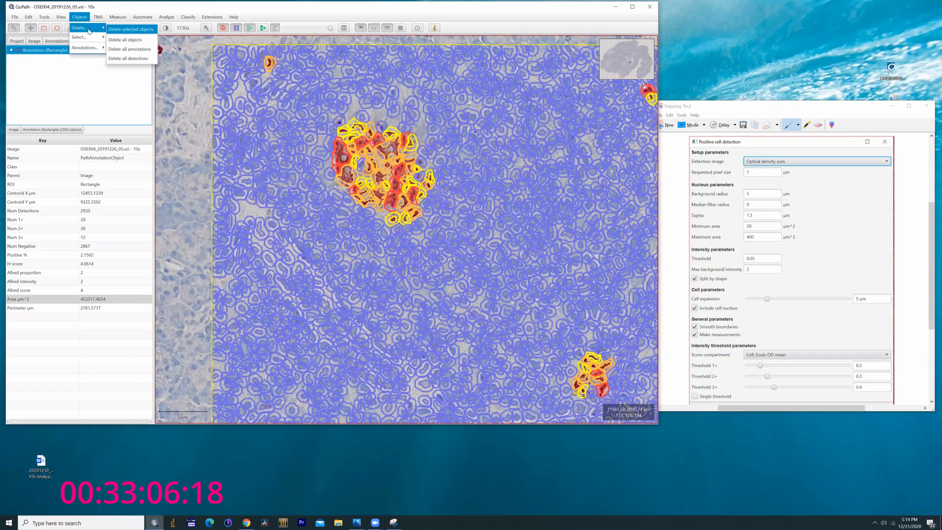
click(122, 29)
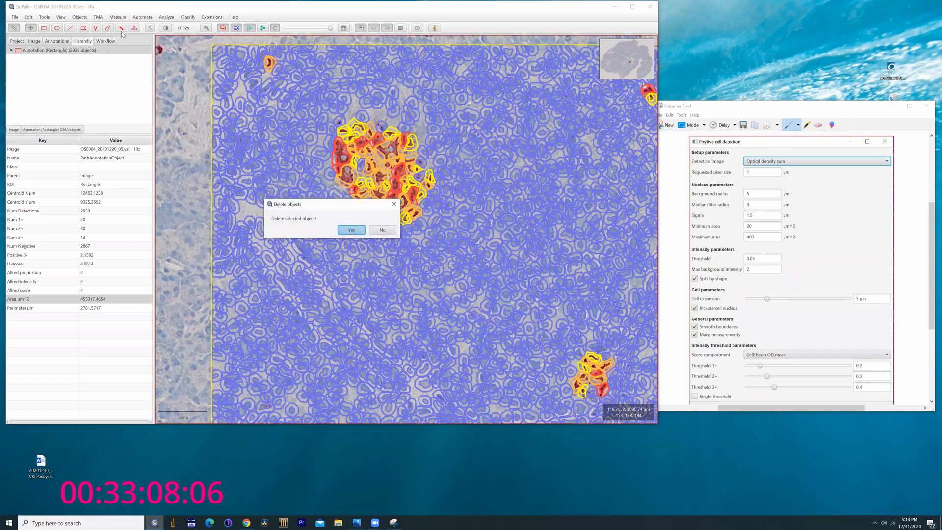
click(357, 230)
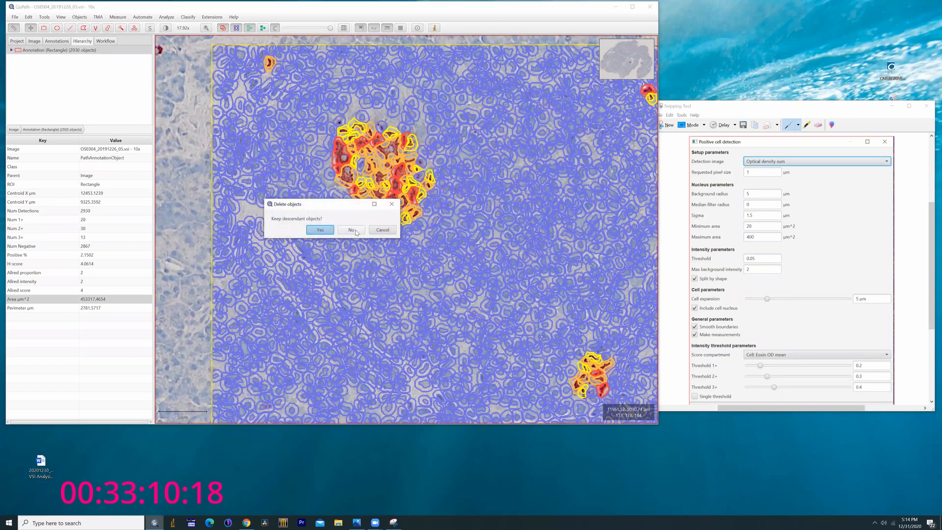
click(356, 229)
Bring the whole tissue section into view and maximize the main window.
scroll(288, 200, down, 8)
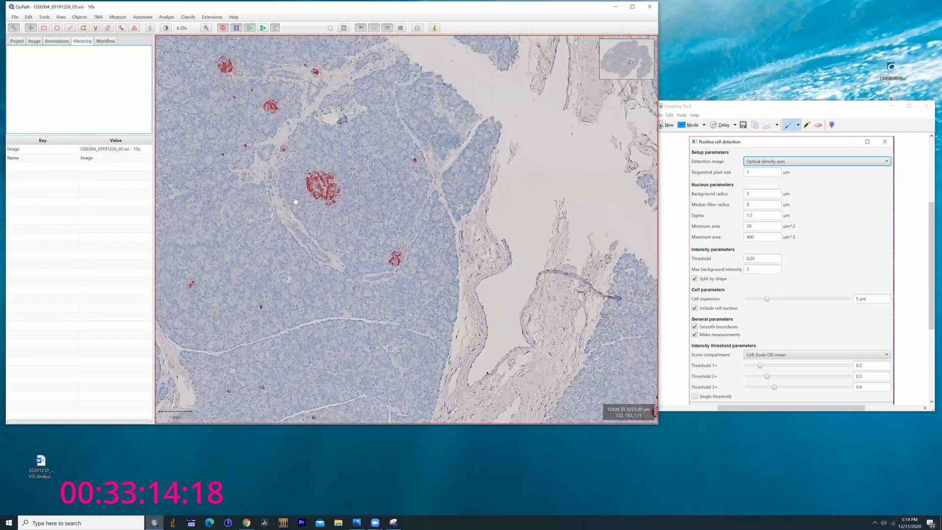
scroll(298, 203, down, 3)
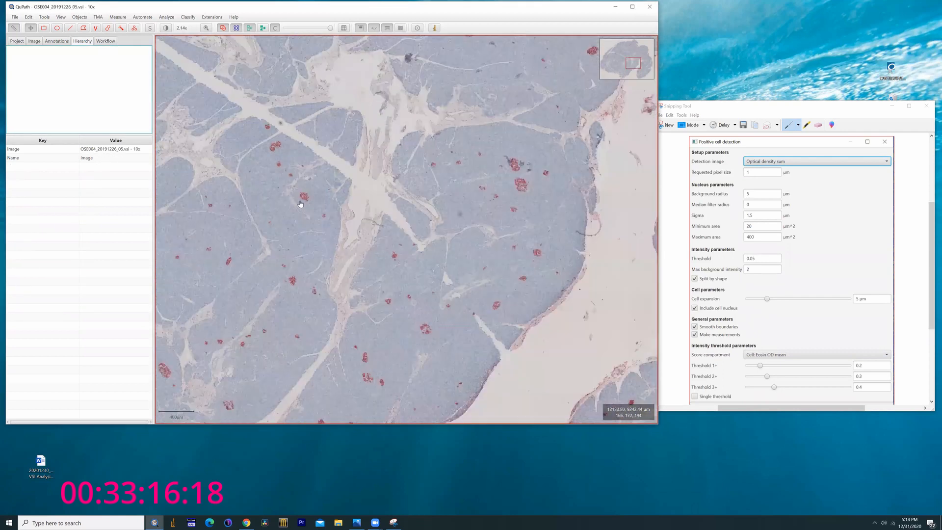
drag(282, 174, 348, 177)
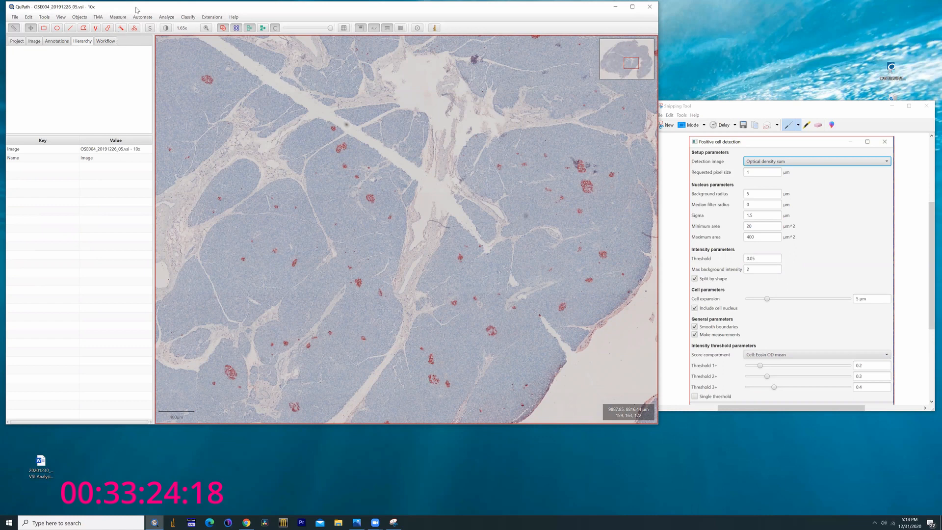
drag(136, 10, 157, 25)
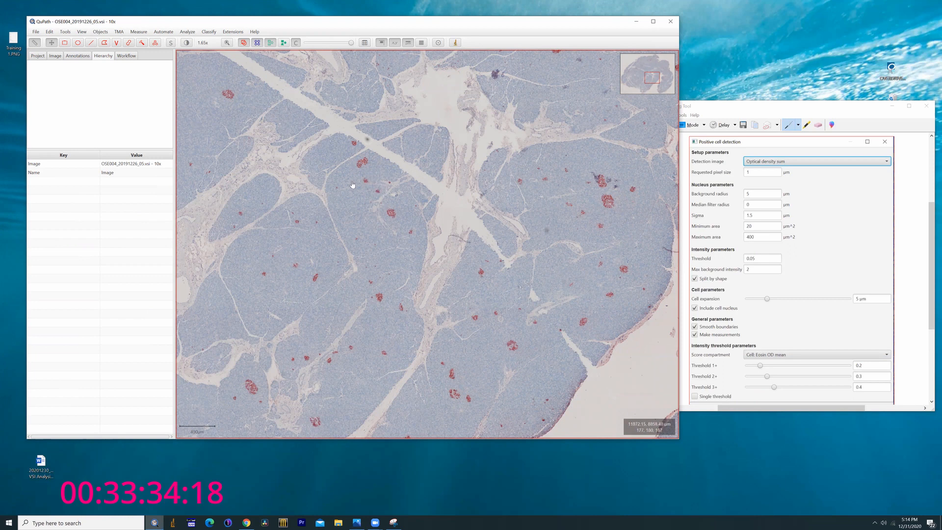
scroll(351, 183, down, 5)
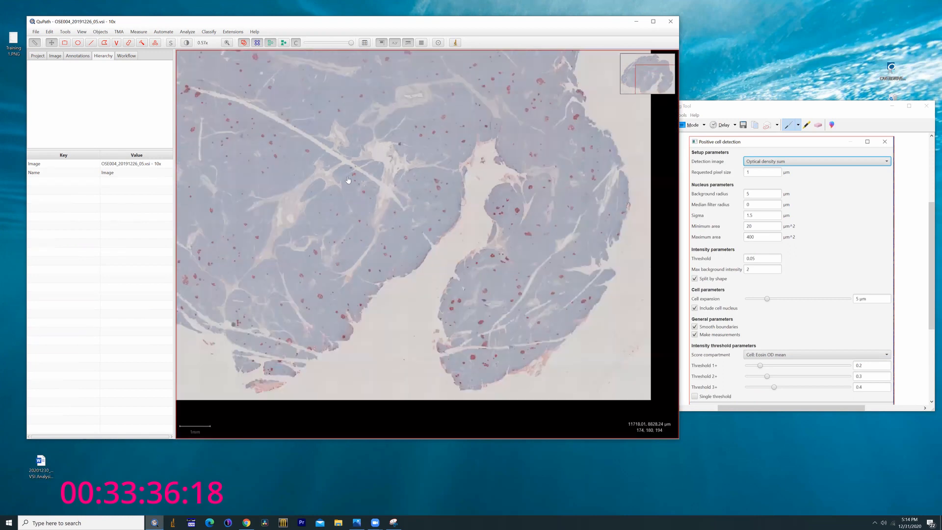
scroll(340, 162, down, 3)
drag(336, 146, 417, 221)
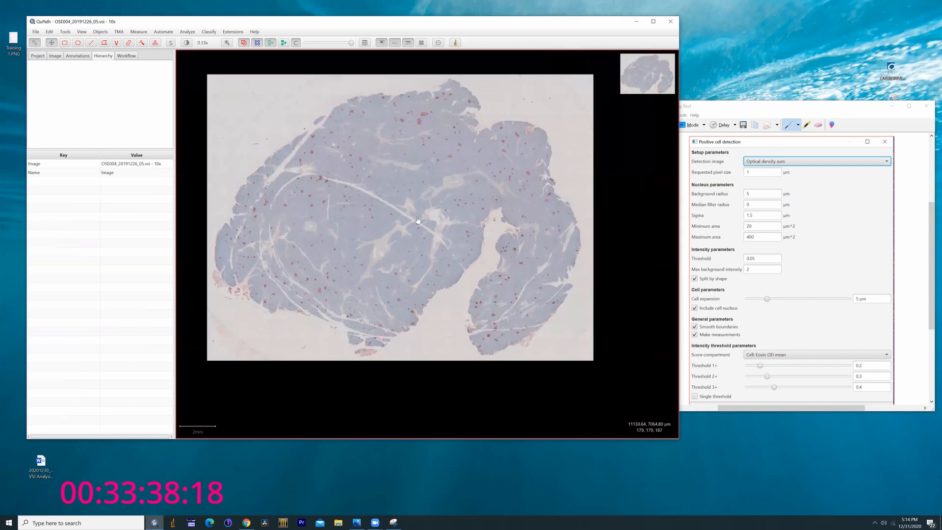
scroll(418, 228, up, 2)
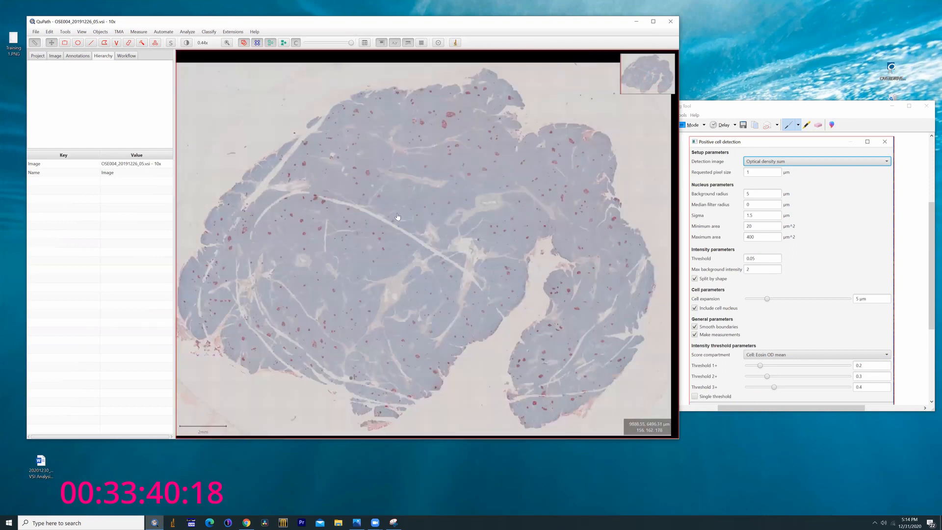
click(653, 21)
scroll(555, 143, up, 2)
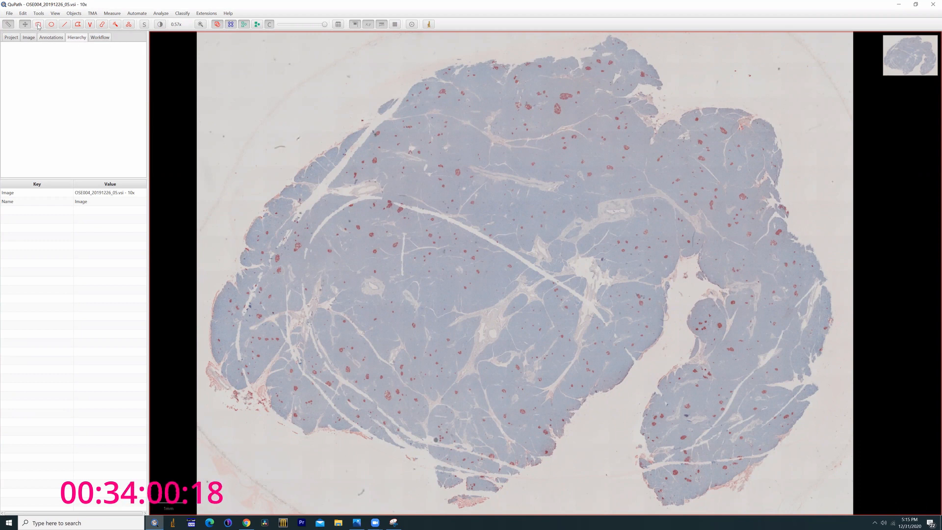
Trace a freehand polygon annotation around the outer edge of the entire tissue section, following the notch between its lobes.
click(77, 24)
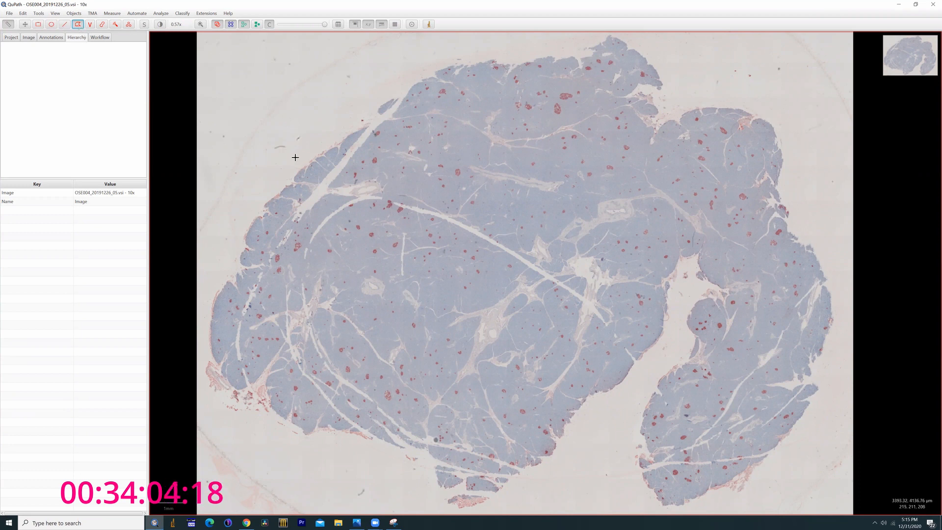
click(288, 177)
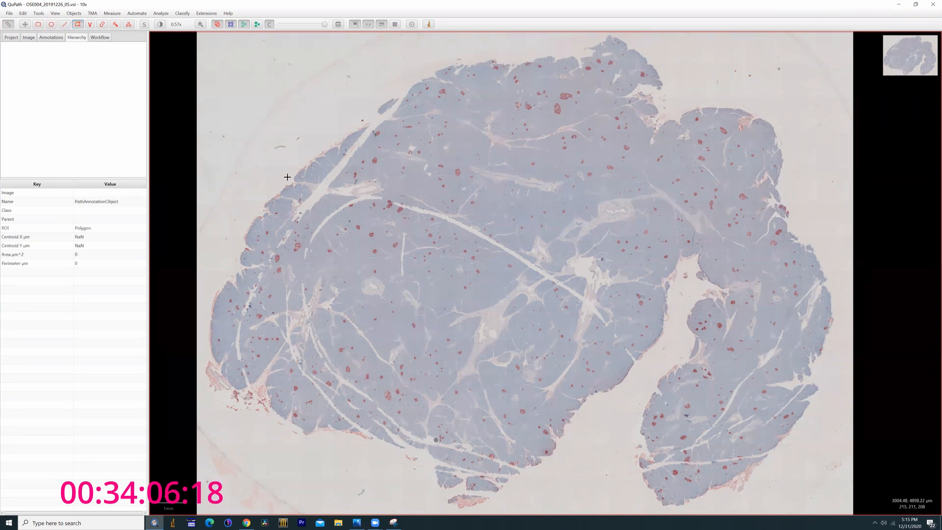
mouse_move(334, 134)
mouse_down()
mouse_move(421, 73)
mouse_move(618, 33)
mouse_move(660, 69)
mouse_move(663, 105)
mouse_move(710, 102)
mouse_move(769, 120)
mouse_move(786, 139)
mouse_move(781, 183)
mouse_move(839, 305)
mouse_move(808, 426)
mouse_move(746, 500)
mouse_move(662, 510)
mouse_move(633, 483)
mouse_move(624, 448)
mouse_move(632, 392)
mouse_move(669, 351)
mouse_move(693, 283)
mouse_move(686, 265)
mouse_move(675, 275)
mouse_move(661, 344)
mouse_move(588, 416)
mouse_move(571, 451)
mouse_move(475, 511)
mouse_move(451, 509)
mouse_move(395, 458)
mouse_move(255, 431)
mouse_move(236, 400)
mouse_move(202, 382)
mouse_move(200, 338)
mouse_move(222, 239)
mouse_move(250, 209)
mouse_up()
mouse_move(287, 175)
mouse_down()
mouse_move(318, 146)
mouse_move(287, 179)
mouse_up()
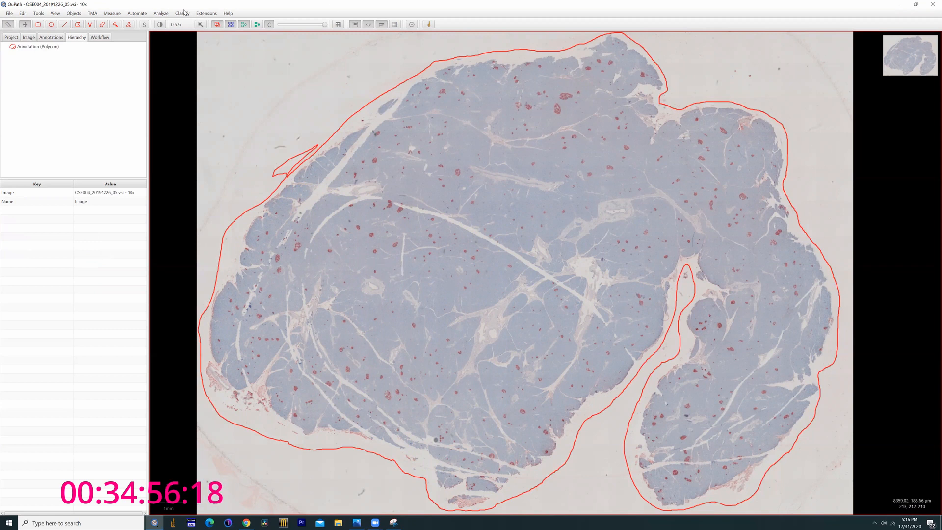
click(102, 24)
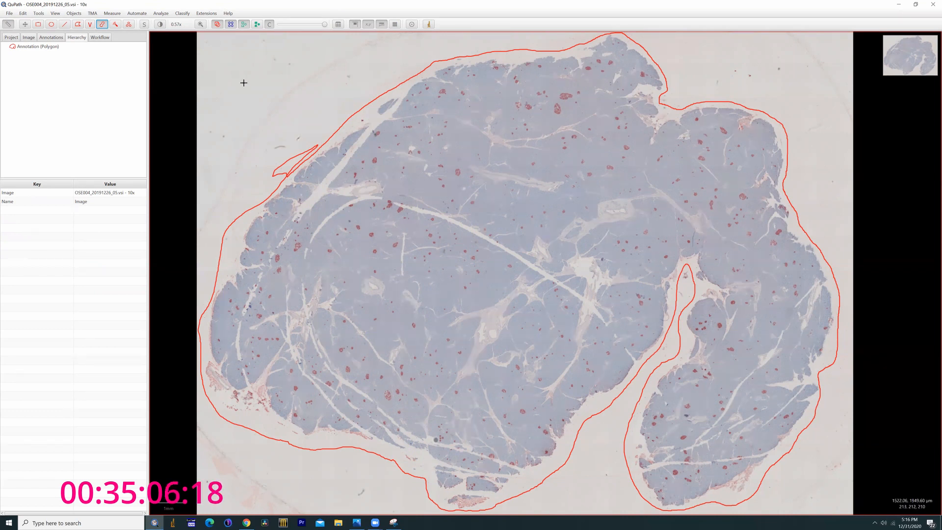
click(24, 24)
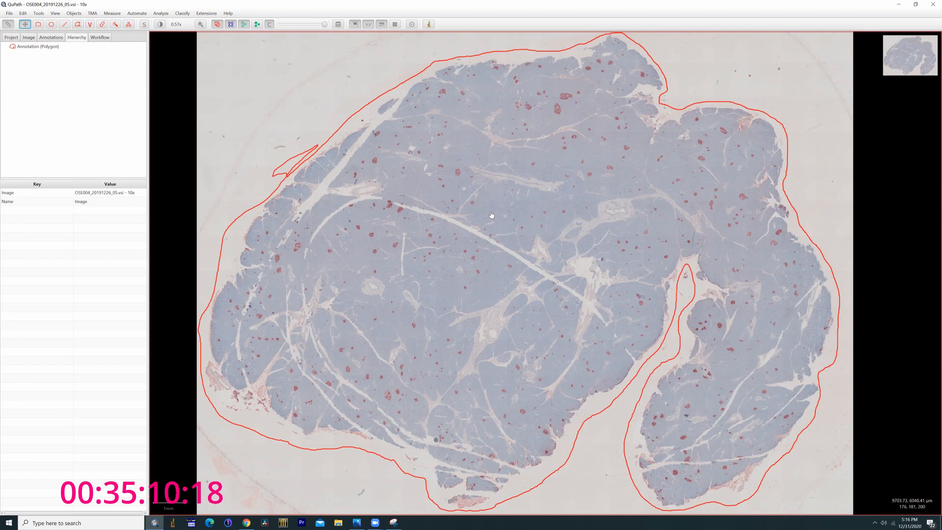
Open Positive cell detection beside the saved settings screenshot and set the detection image to Optical density sum with a 1 µm requested pixel size.
key(ctrl+l)
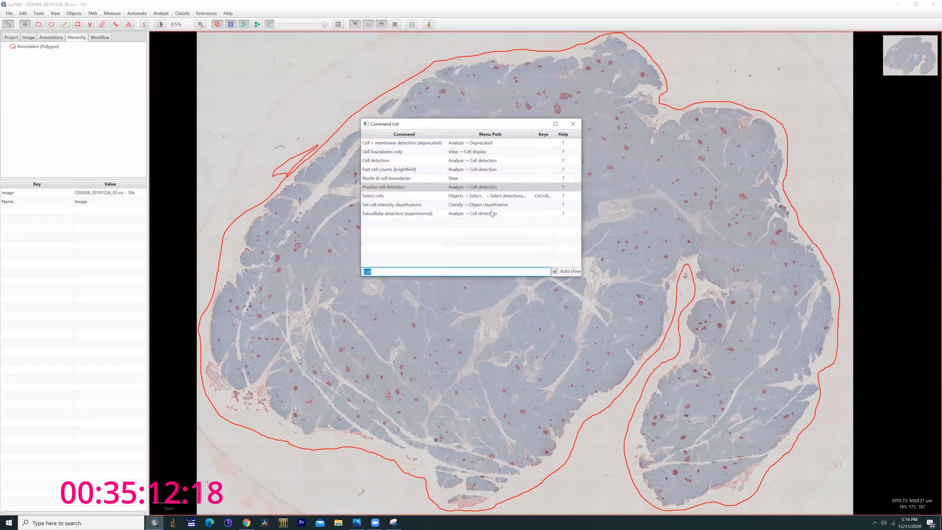
double_click(420, 187)
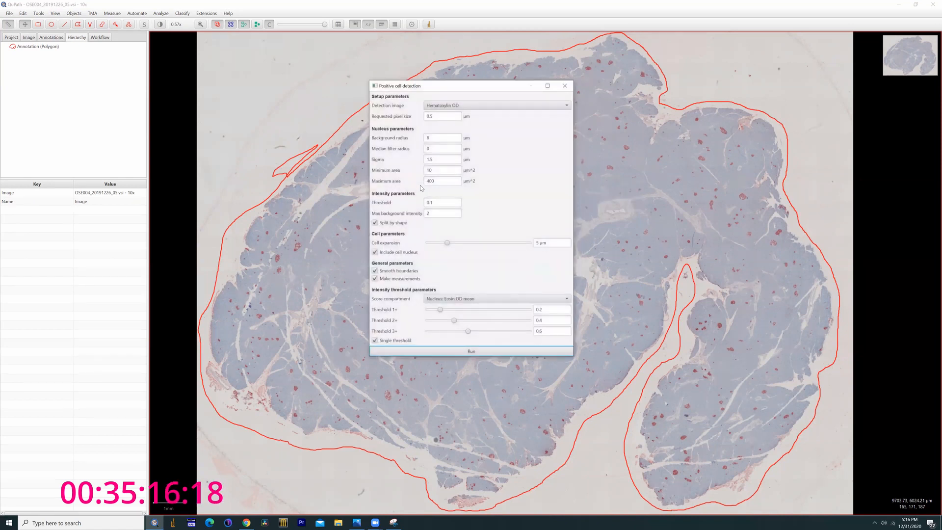
click(914, 5)
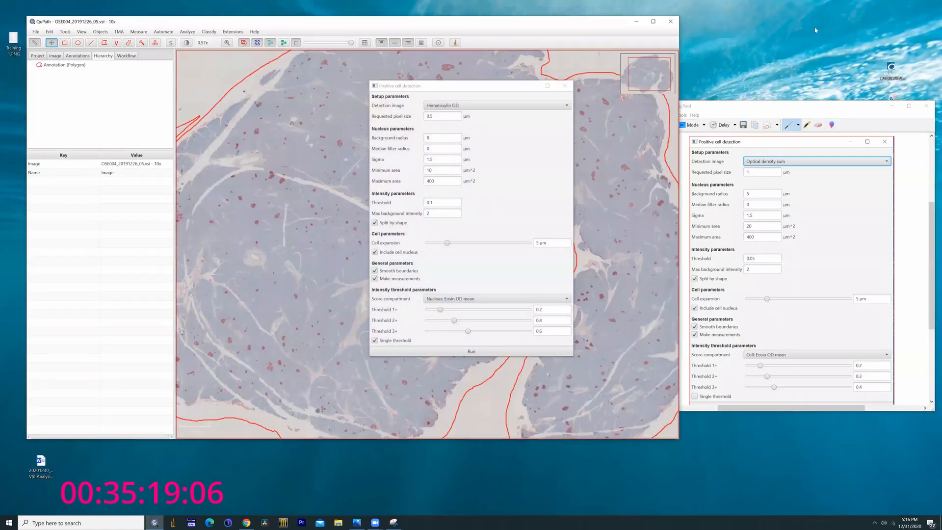
click(444, 106)
click(441, 122)
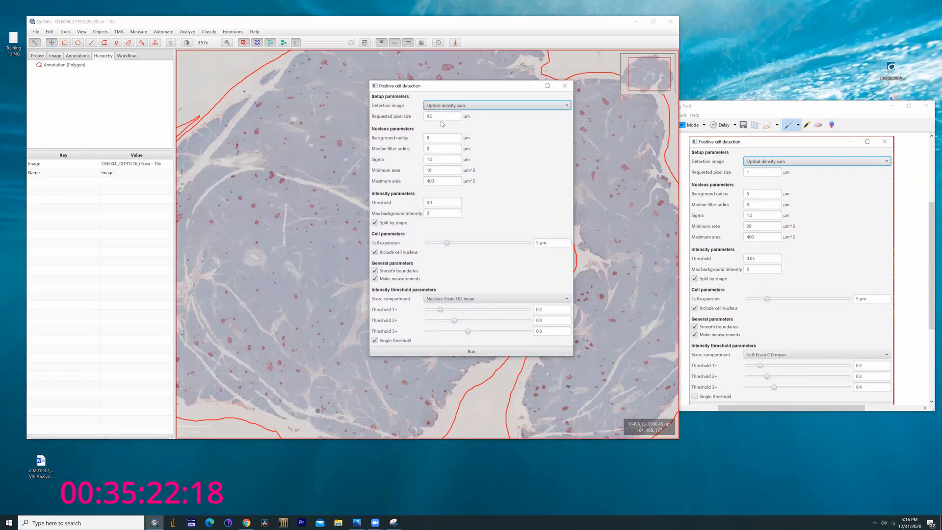
key(Tab)
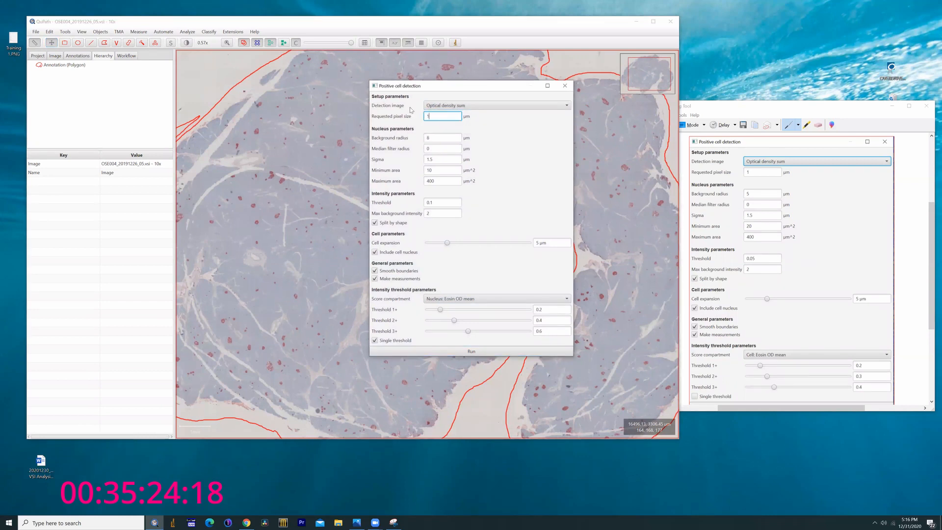
Set the background radius to 5 µm, the minimum nucleus area to 20 µm^2 and the intensity threshold to 0.05.
key(Tab)
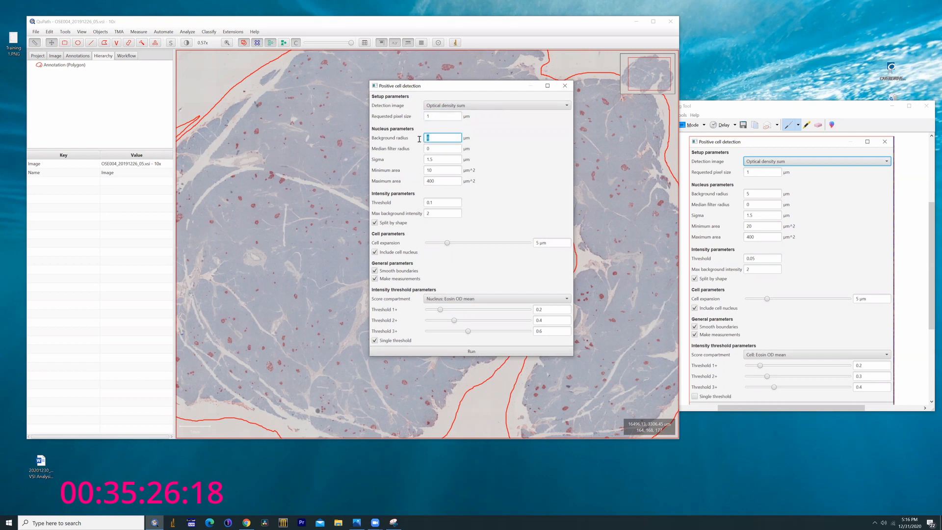
text(5)
double_click(425, 169)
click(433, 204)
text(05)
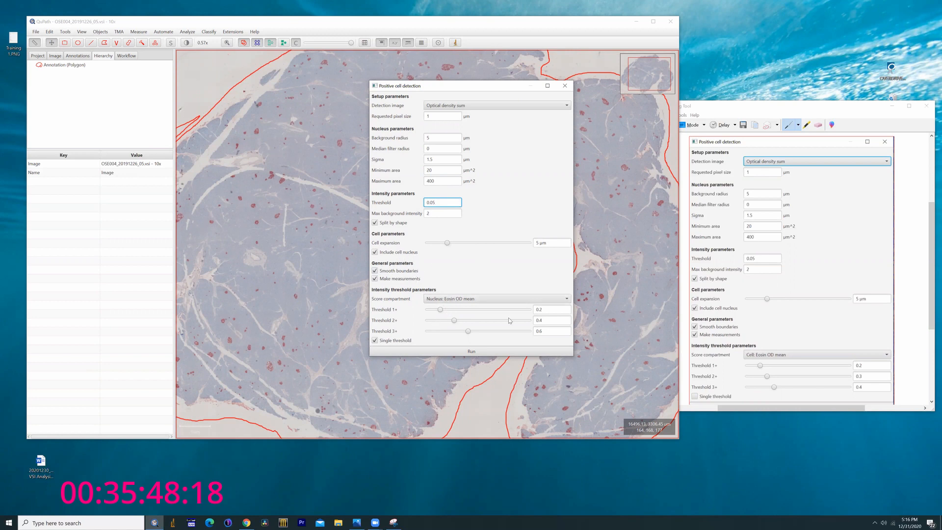
Set Threshold 2+ to 0.3 and Threshold 3+ to 0.4, with Cell: Eosin OD mean as the score compartment.
double_click(540, 320)
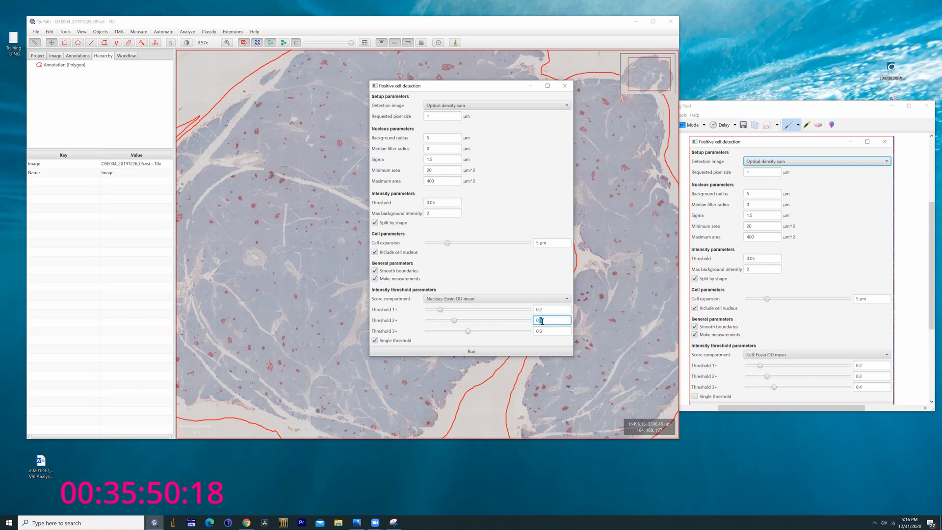
text(0.3)
double_click(542, 331)
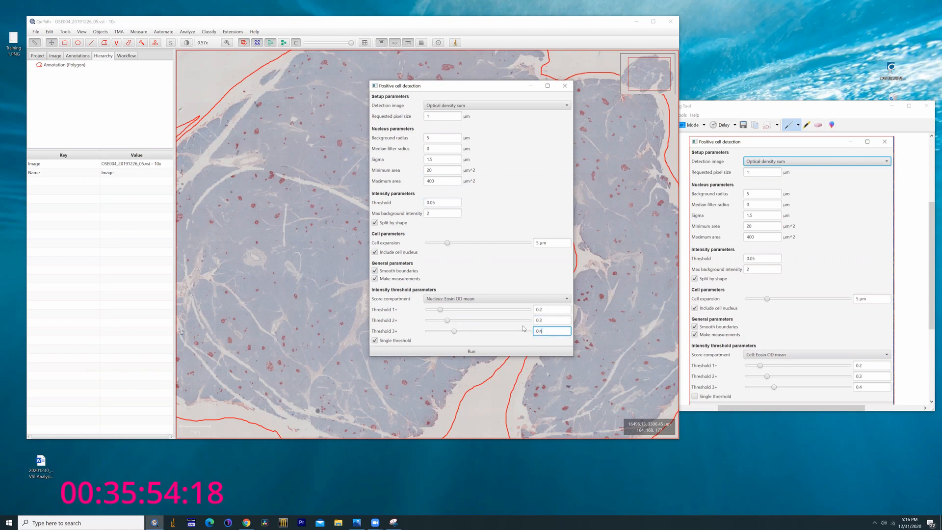
click(509, 298)
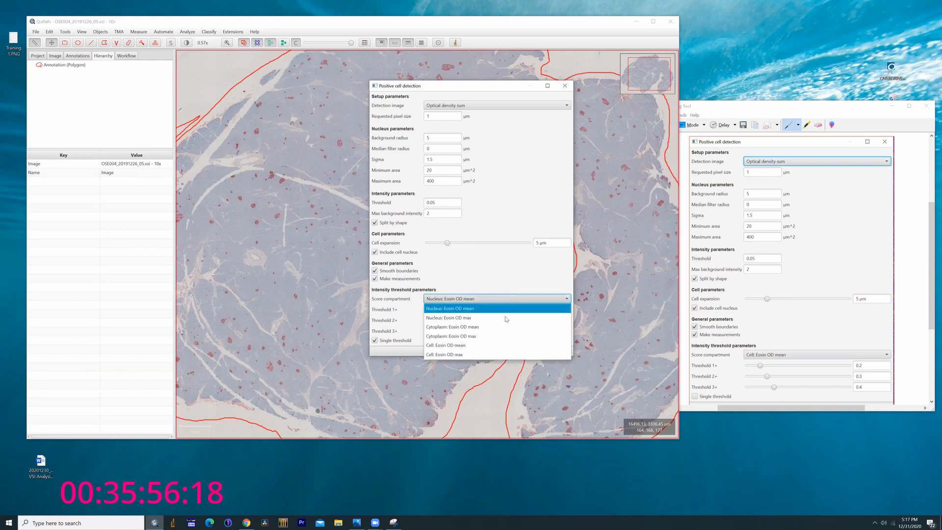
click(489, 347)
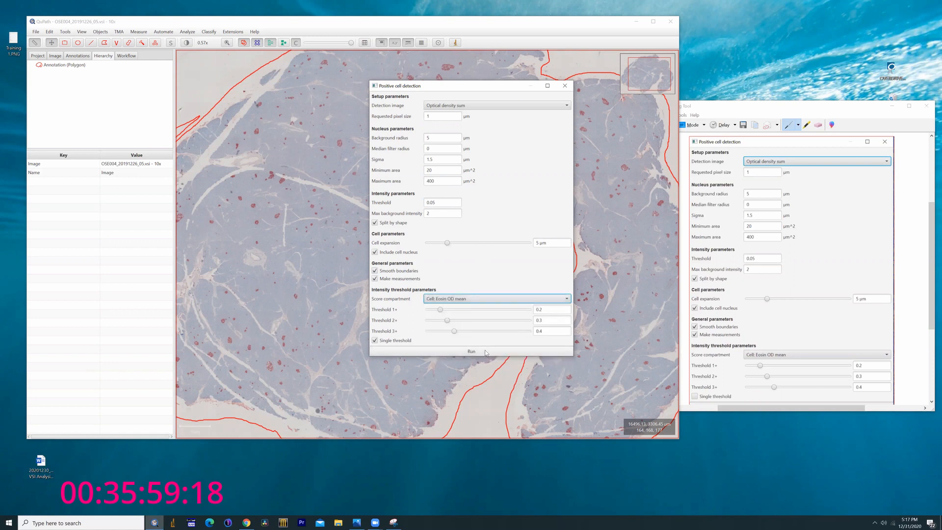
Maximize the main window and run the positive cell detection on all annotations.
click(653, 21)
click(496, 349)
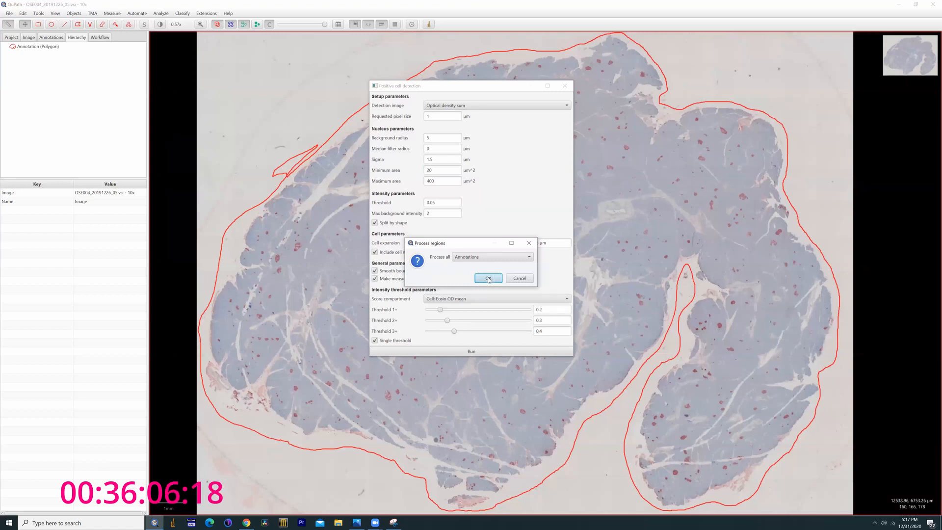
click(488, 279)
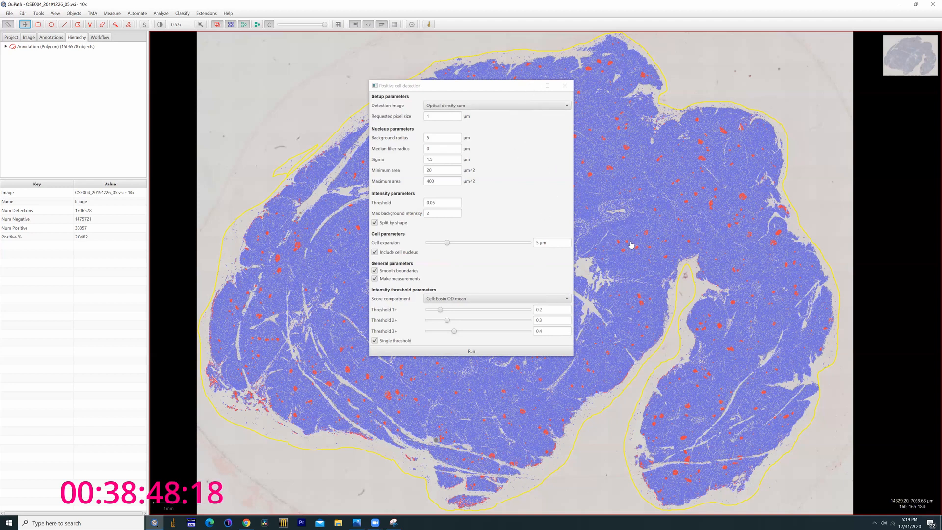
Disable the Single threshold option in the detection settings so that all three intensity thresholds apply.
scroll(631, 246, up, 3)
scroll(262, 311, up, 3)
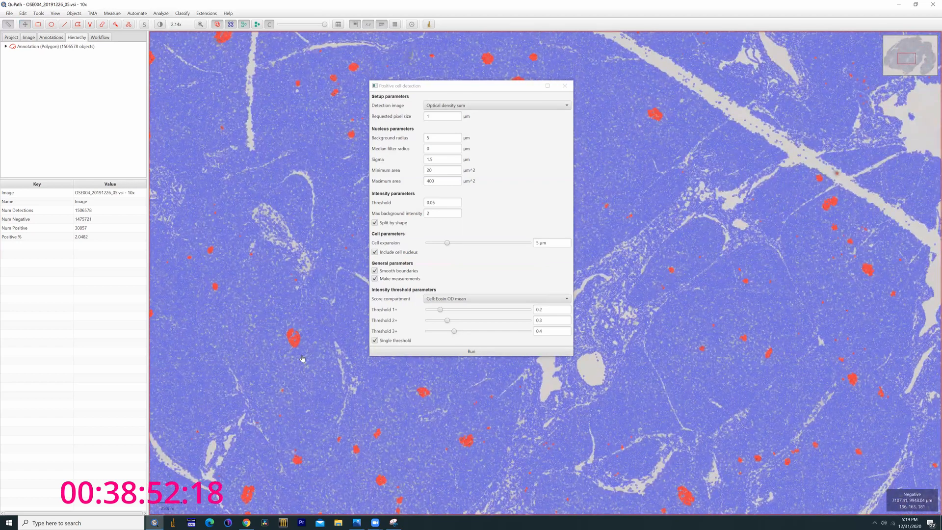
scroll(289, 355, up, 3)
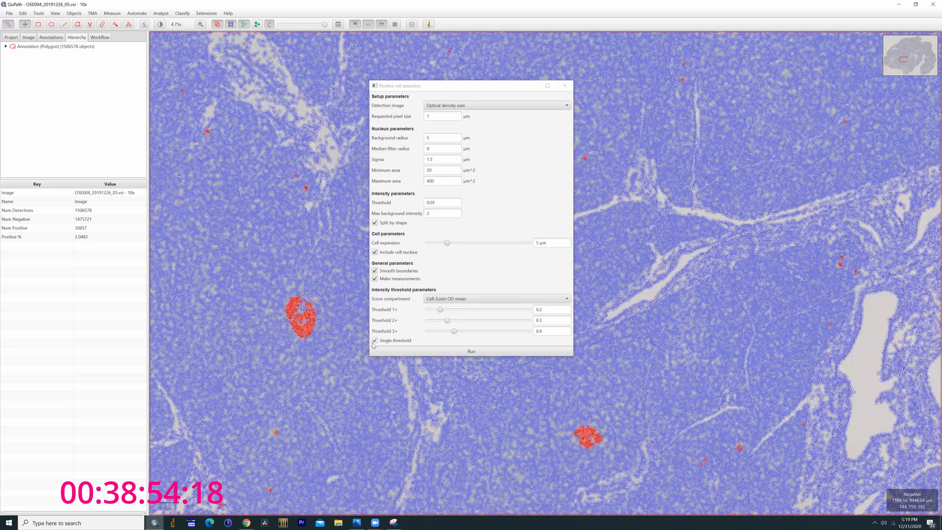
click(375, 342)
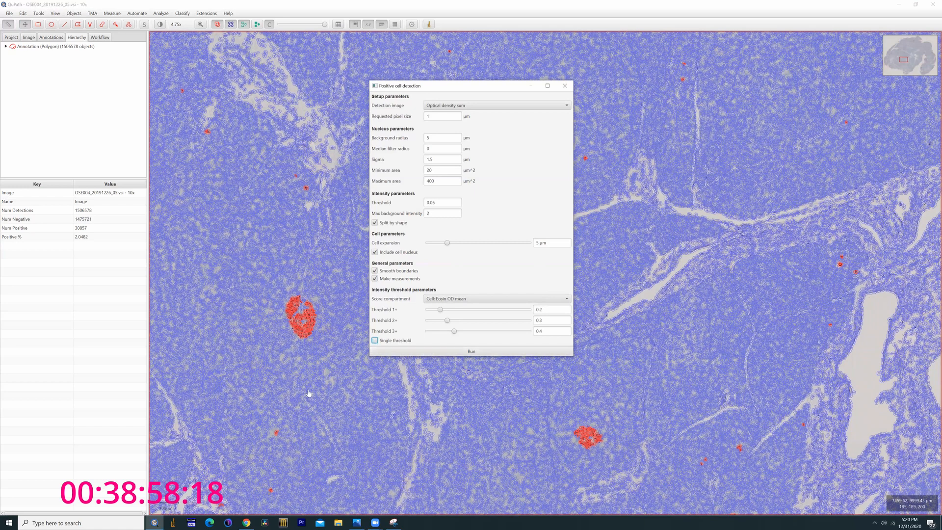
Move the settings dialog aside and compare the detected cells with the stained islets by toggling the detection overlay.
drag(287, 398, 295, 211)
drag(300, 421, 300, 211)
drag(314, 378, 300, 327)
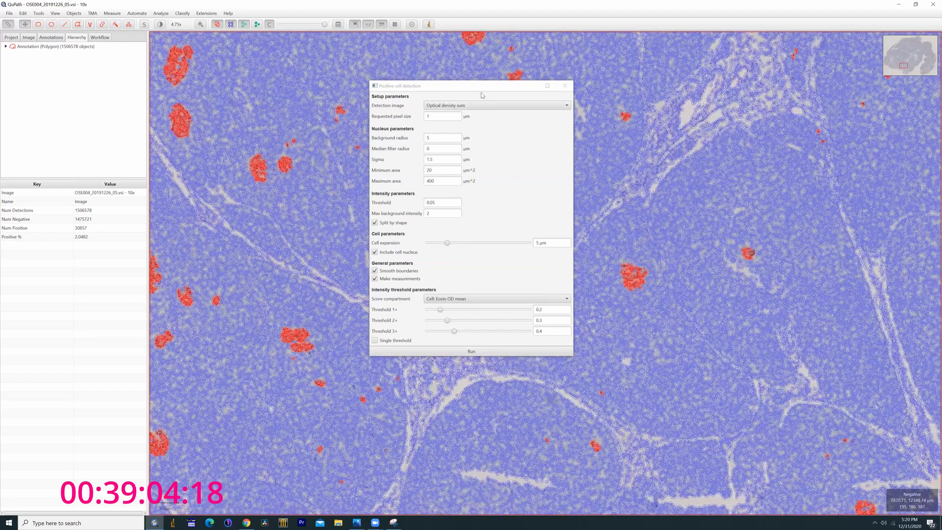
drag(489, 85, 712, 98)
click(351, 416)
key(d)
key(d)
key(d)
key(d)
key(d)
key(d)
scroll(330, 387, up, 6)
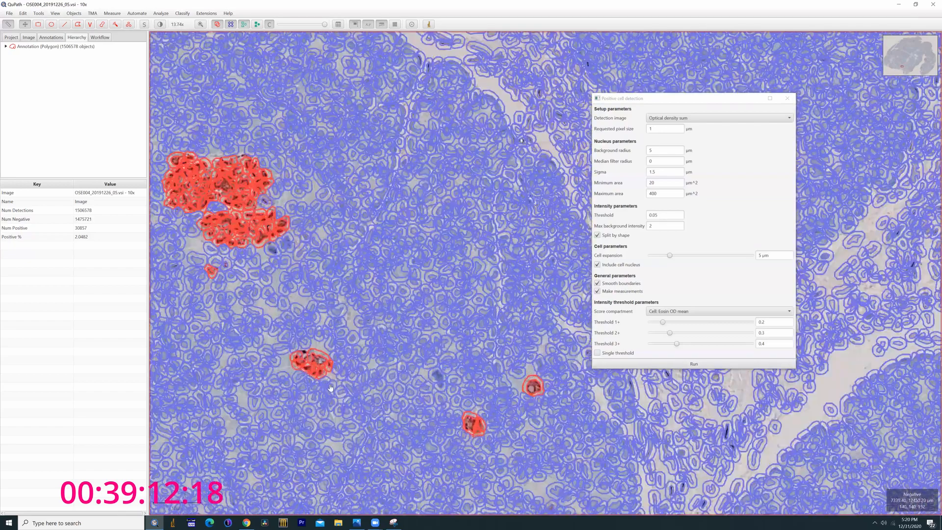
Inspect the cell outlines in and around the large positive islet up close, switching the detections off and on.
scroll(330, 387, up, 3)
key(d)
key(d)
key(d)
key(d)
key(d)
key(d)
key(d)
key(d)
key(d)
key(d)
drag(327, 283, 473, 361)
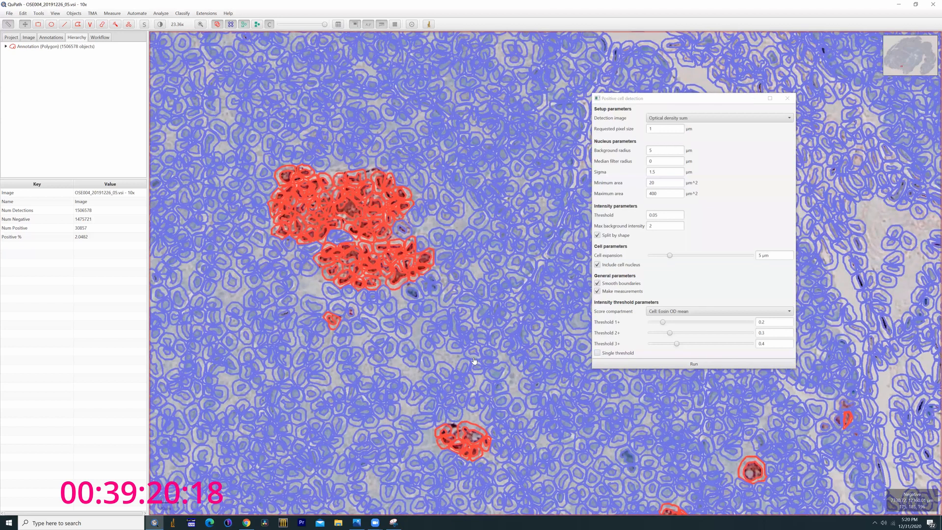
key(d)
key(d)
Check the detections in the connective tissue beside the islets against the underlying stain by hiding and showing the overlay.
drag(588, 392, 355, 252)
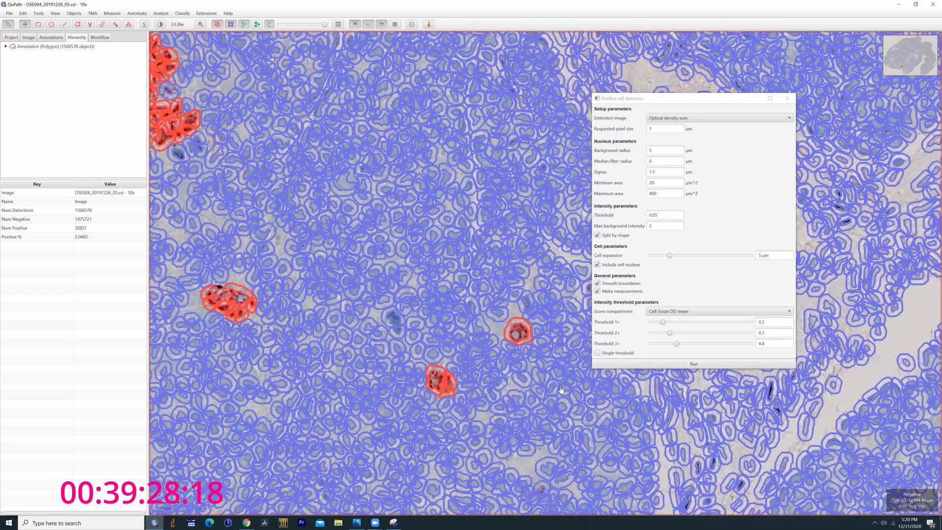
drag(730, 428, 423, 291)
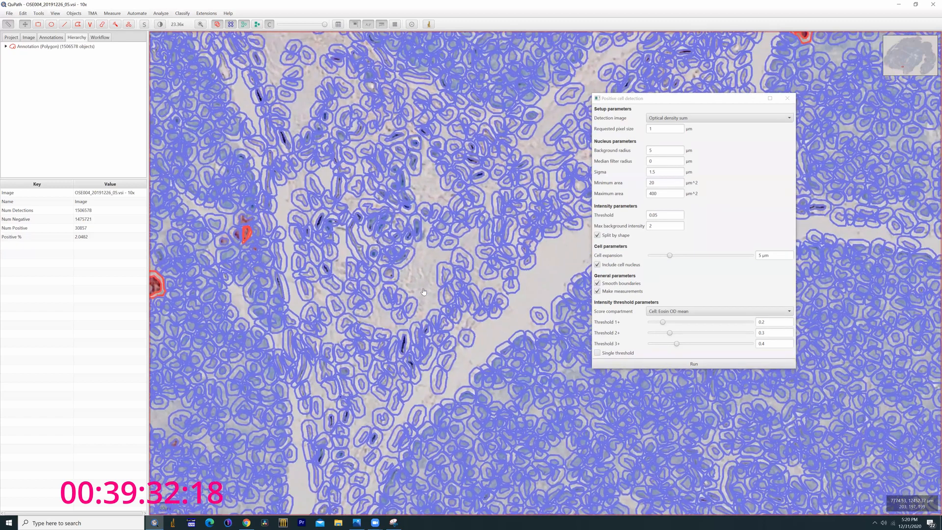
key(d)
key(d)
key(d)
key(d)
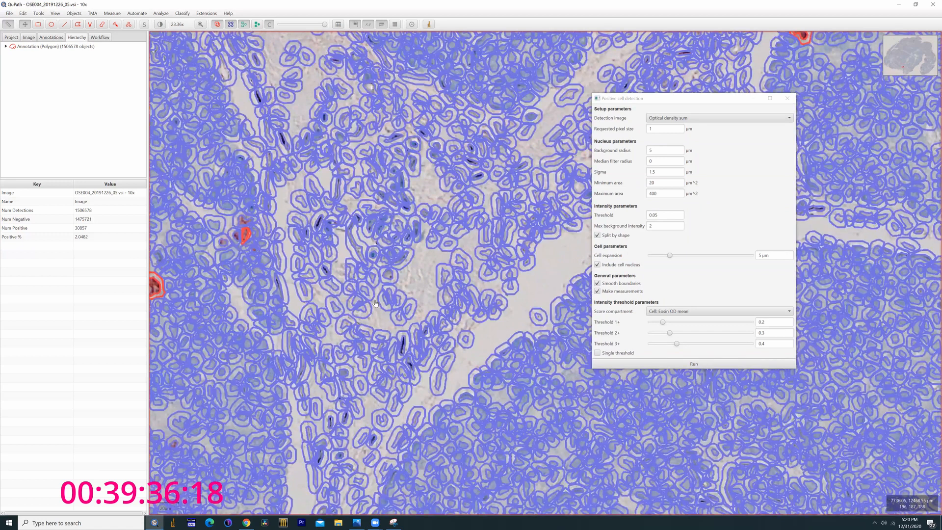
key(d)
key(d)
key(d)
key(d)
key(d)
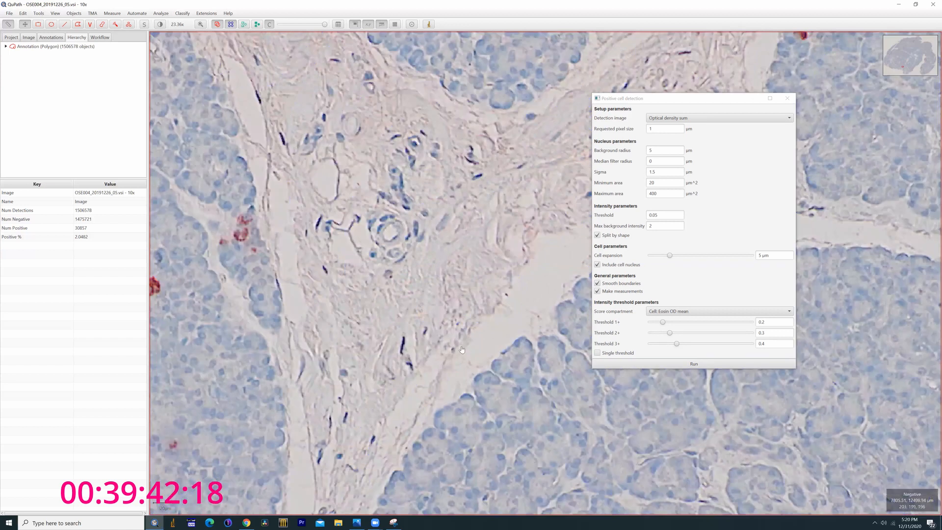
key(d)
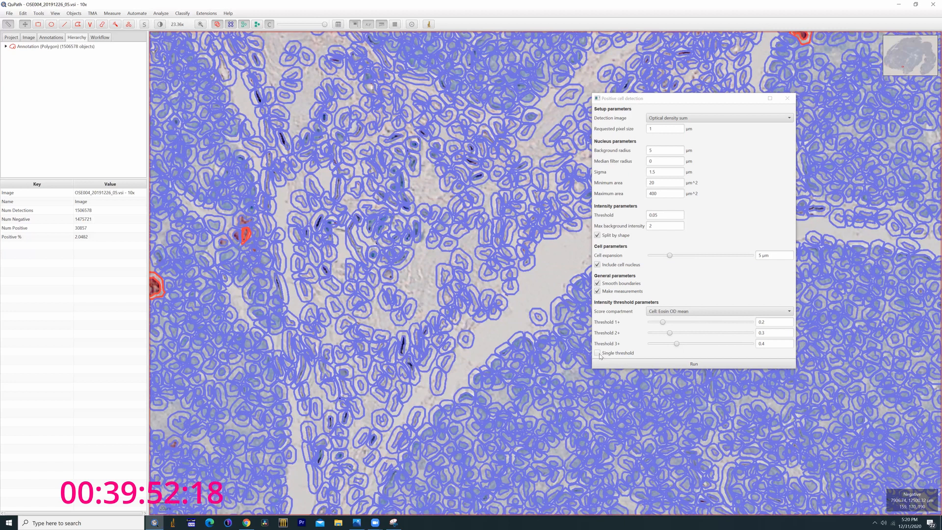
Try a minimum nucleus area of 50 µm^2 and rerun the positive cell detection on the tissue annotation.
click(655, 182)
double_click(652, 183)
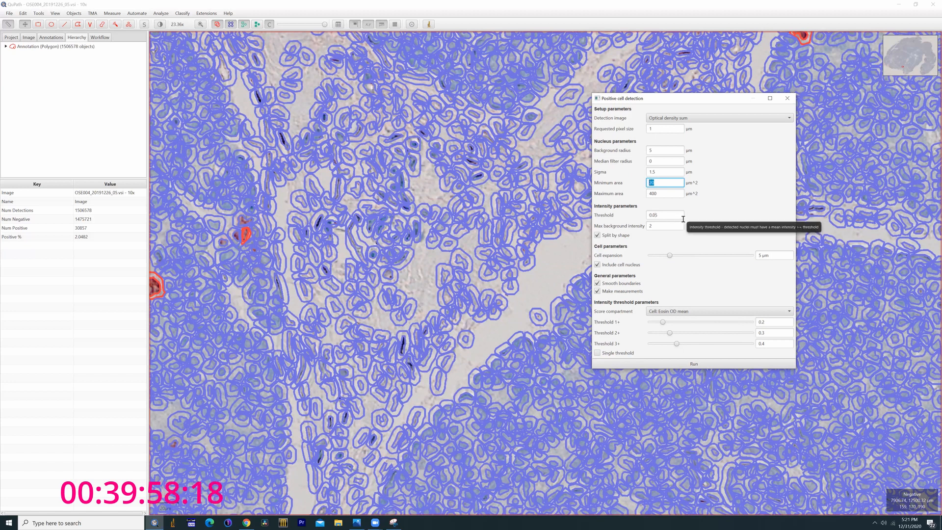
text(5)
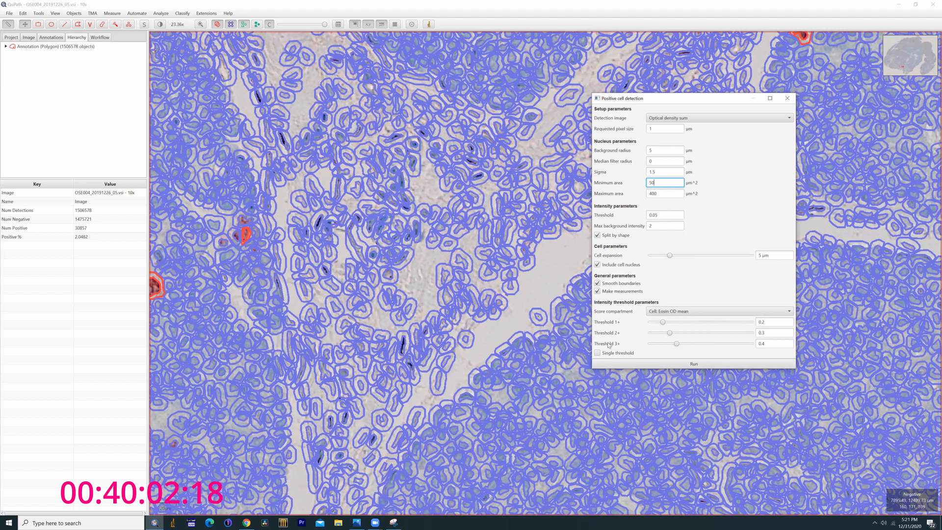
click(674, 364)
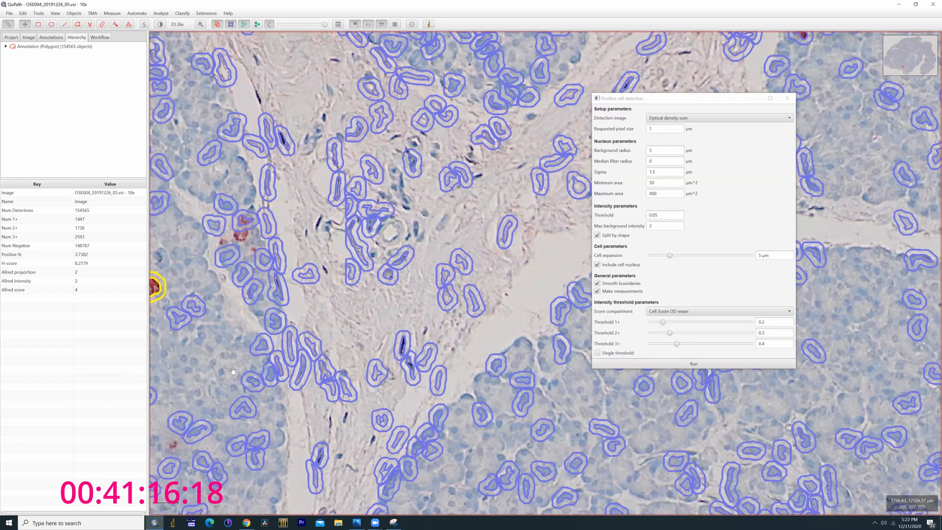
Check the saved settings in Snipping Tool and restore the minimum nucleus area to 20 µm^2.
drag(459, 310, 600, 261)
drag(657, 184, 644, 184)
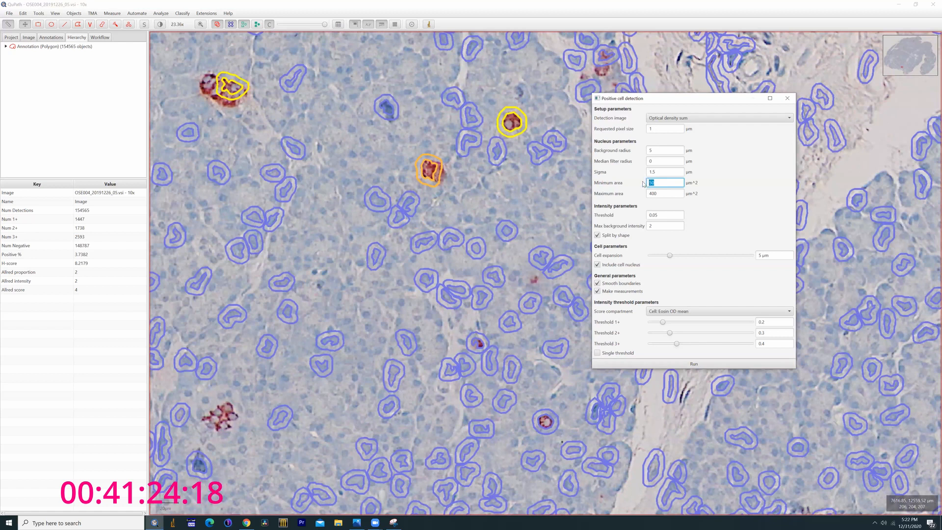
click(394, 521)
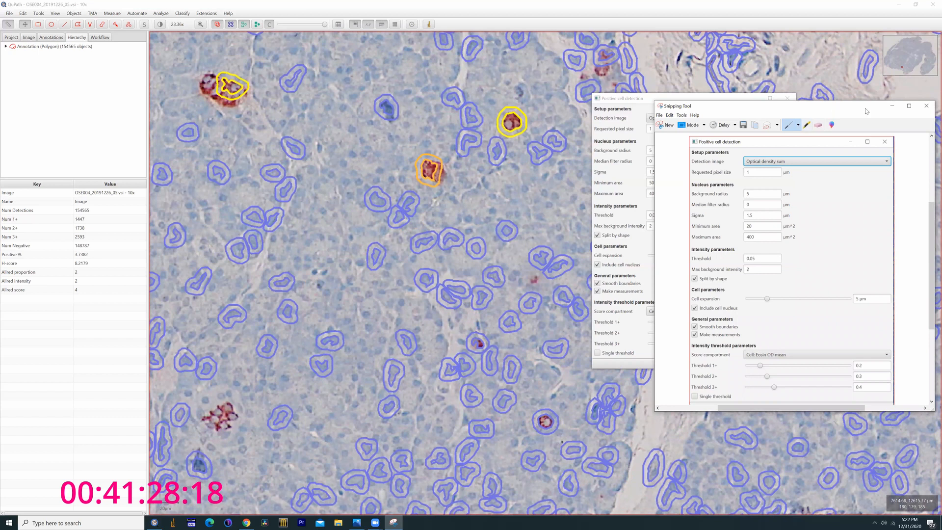
click(891, 106)
text(20)
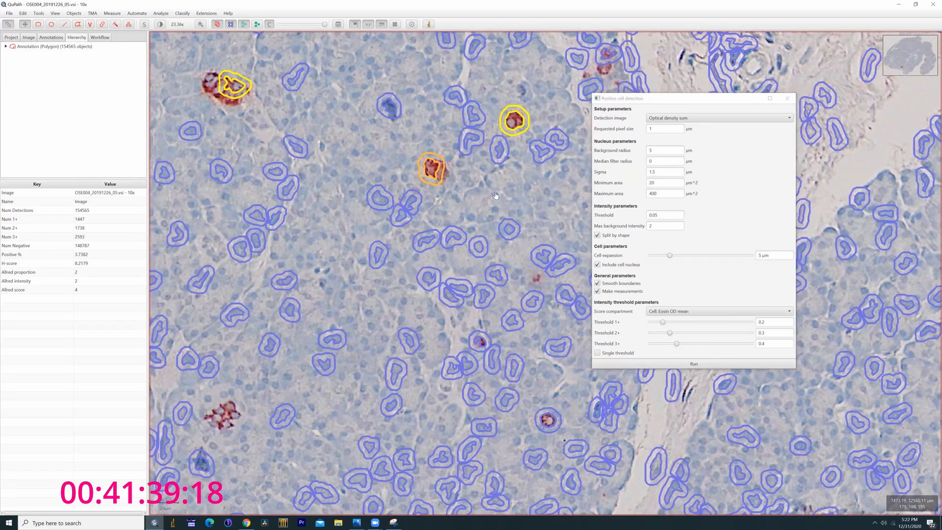
Rerun the positive cell detection on the whole tissue annotation and examine the intensity classes around the islets.
drag(180, 405, 446, 252)
drag(238, 220, 375, 340)
scroll(376, 340, down, 4)
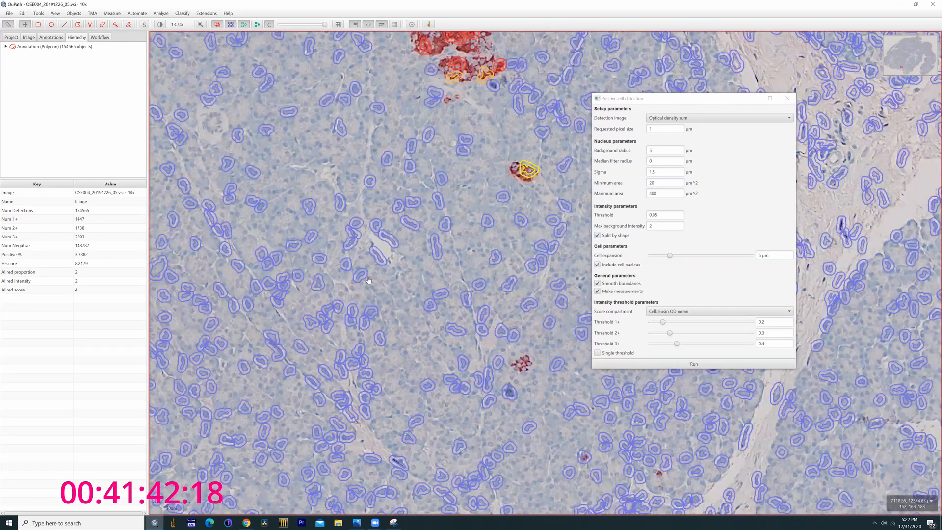
drag(369, 279, 368, 310)
scroll(436, 293, up, 1)
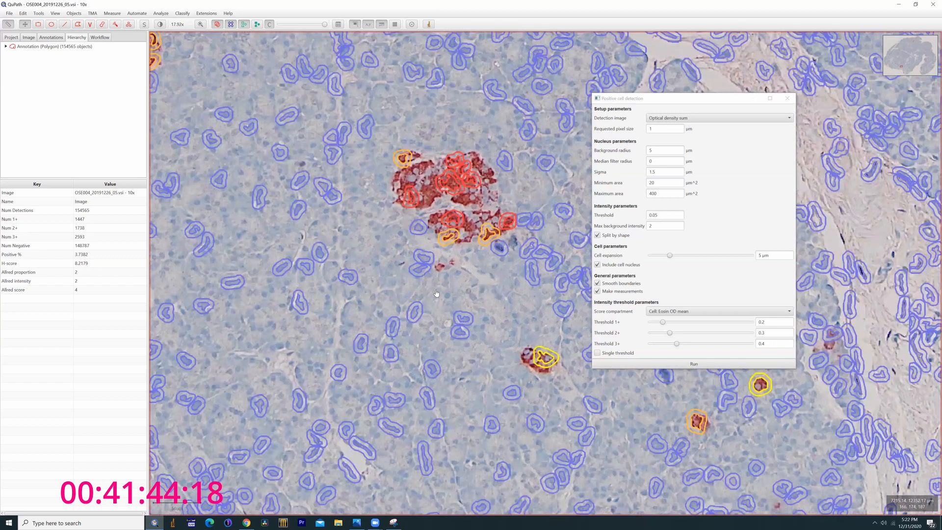
scroll(436, 294, up, 1)
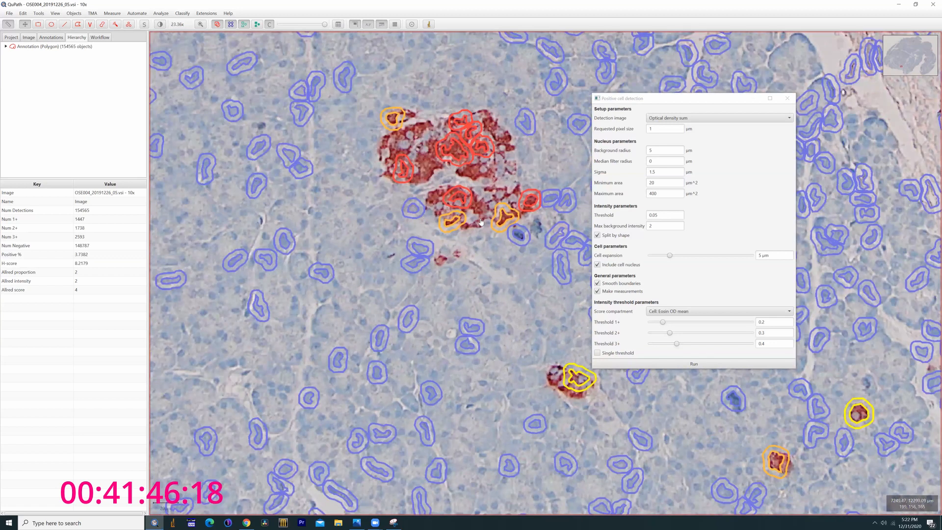
click(700, 364)
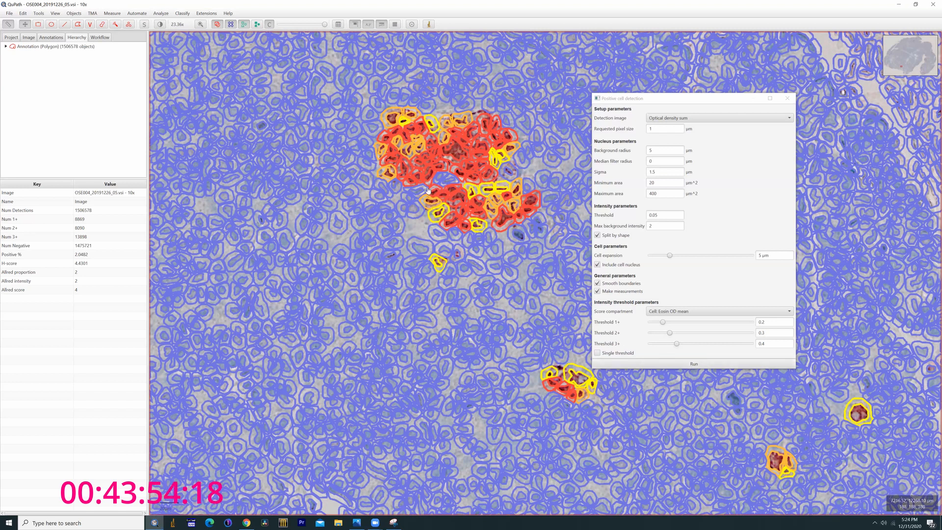
drag(828, 299, 525, 313)
scroll(524, 313, down, 5)
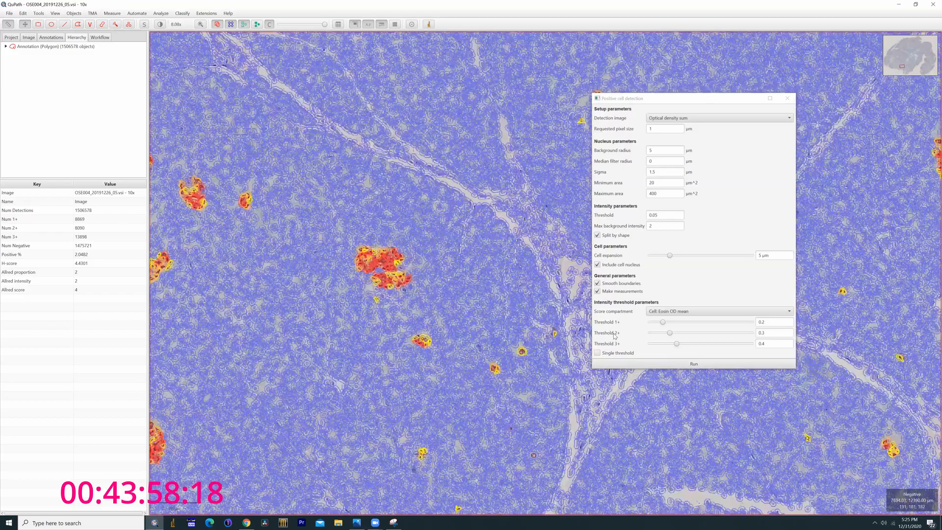
Check the detections along the red-stained tissue edge beside the gap against the underlying stain by hiding and showing the overlay.
drag(551, 353, 400, 318)
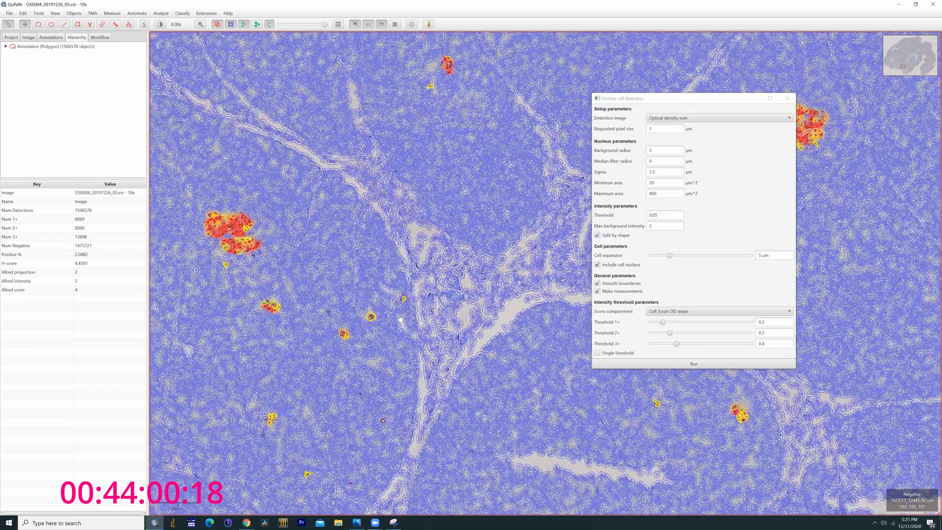
drag(379, 444, 442, 283)
mouse_move(433, 442)
mouse_down()
mouse_move(450, 300)
mouse_move(521, 215)
mouse_move(499, 234)
mouse_move(486, 191)
mouse_up()
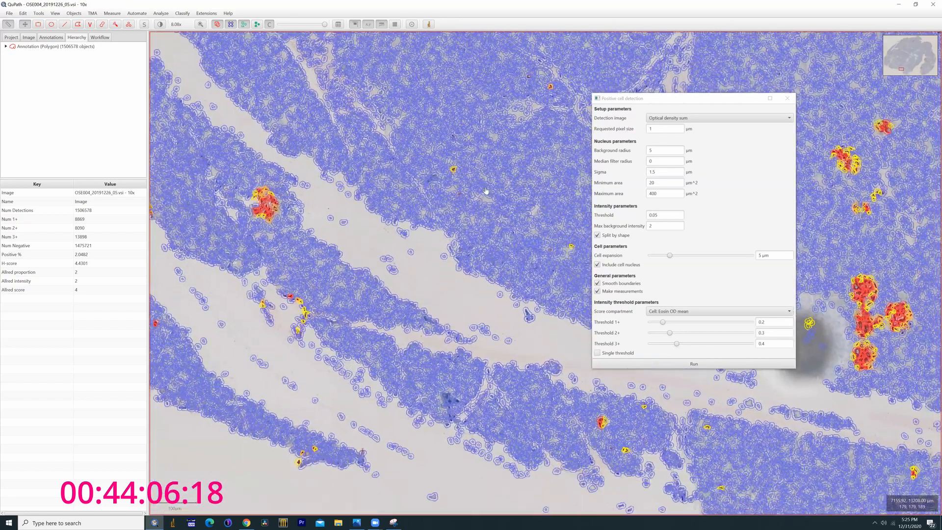
drag(366, 328, 413, 336)
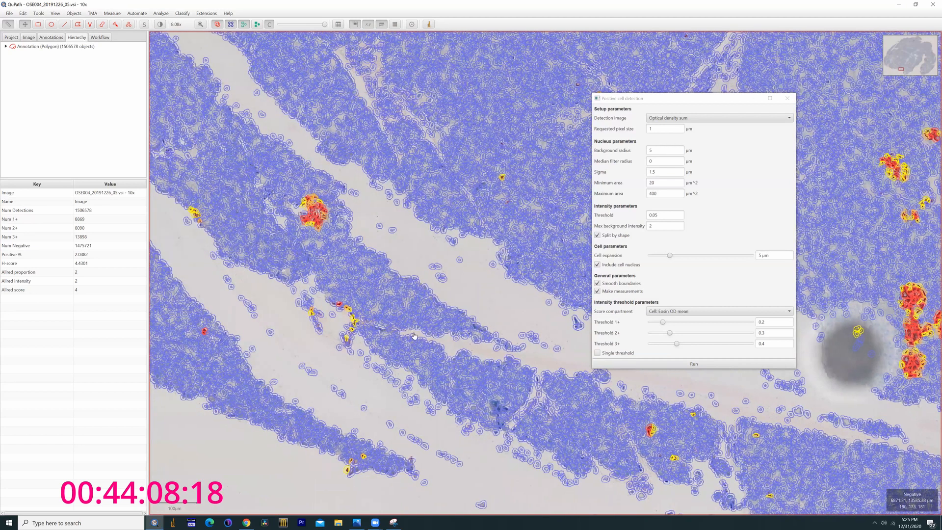
key(d)
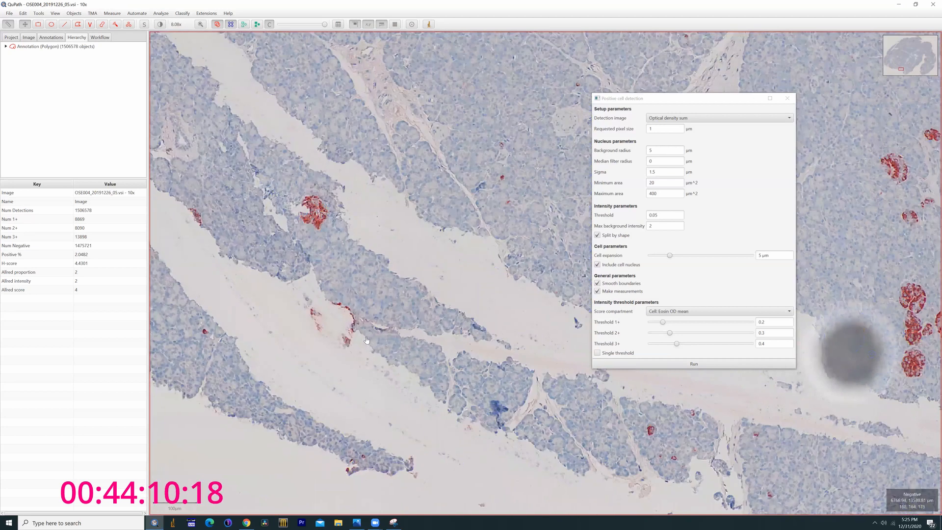
key(d)
scroll(383, 324, up, 2)
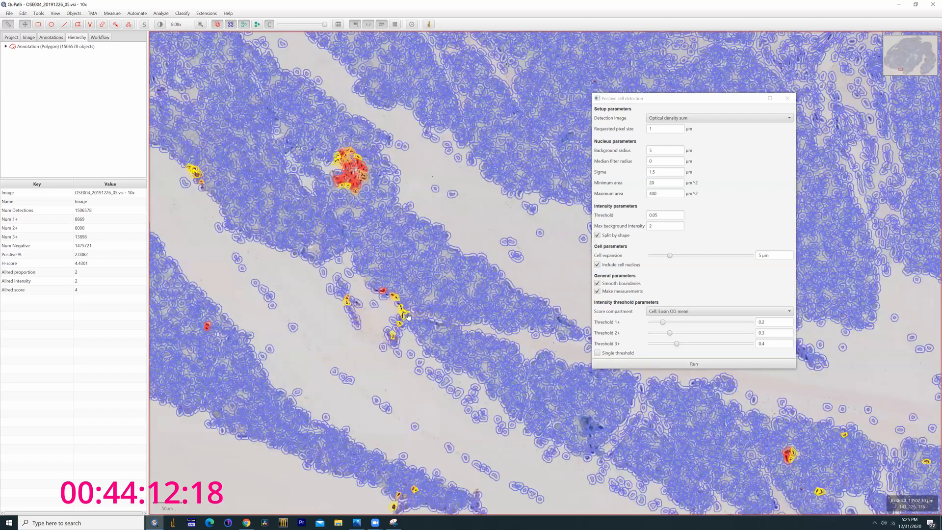
scroll(407, 317, up, 3)
key(d)
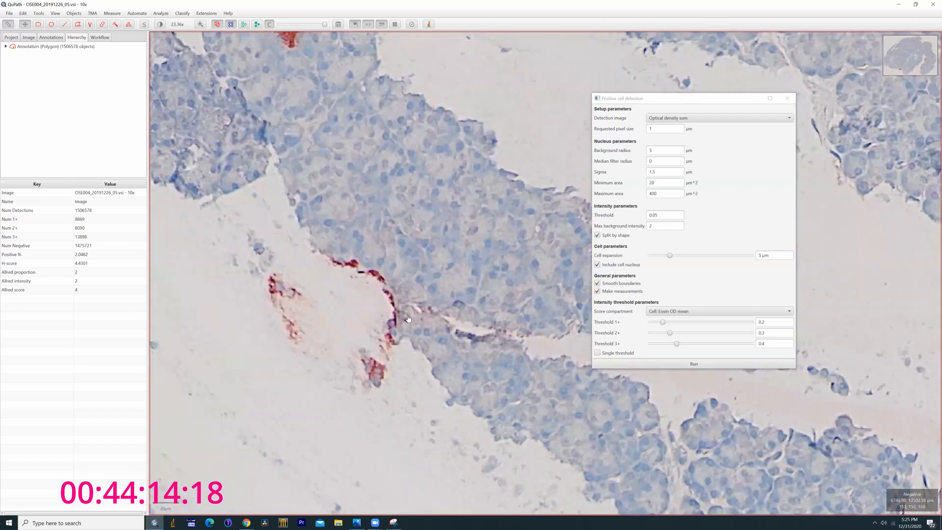
key(d)
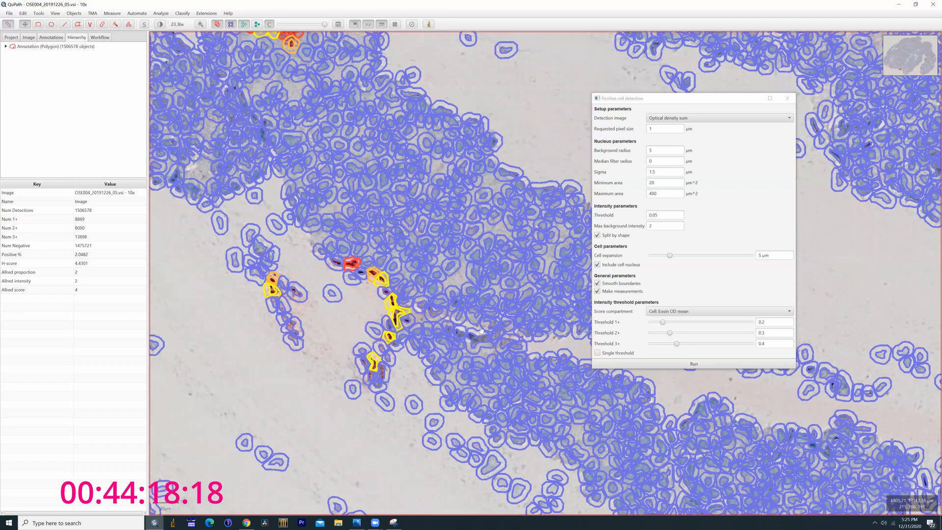
key(d)
key(d)
key(d)
key(d)
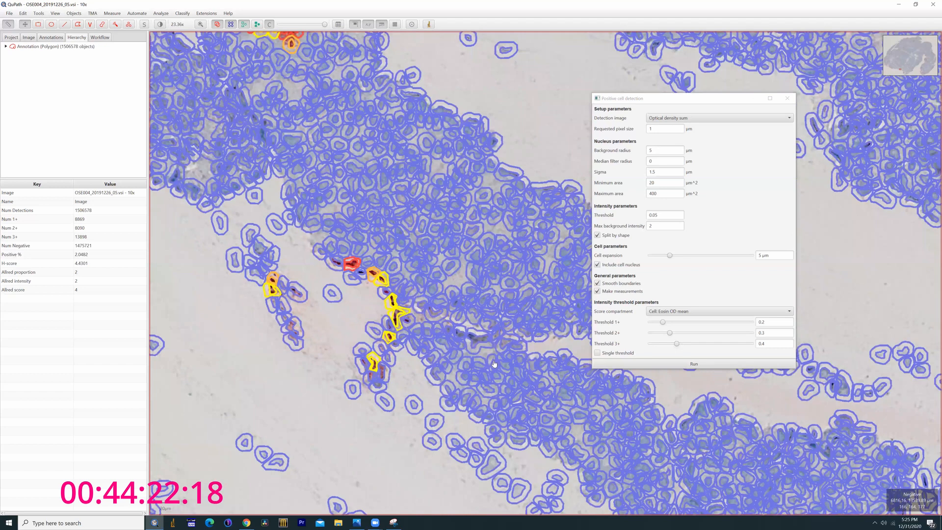
Compare the detections on the detached red-stained fragments in the gap with the underlying stain by hiding and showing the overlay.
drag(495, 363, 413, 220)
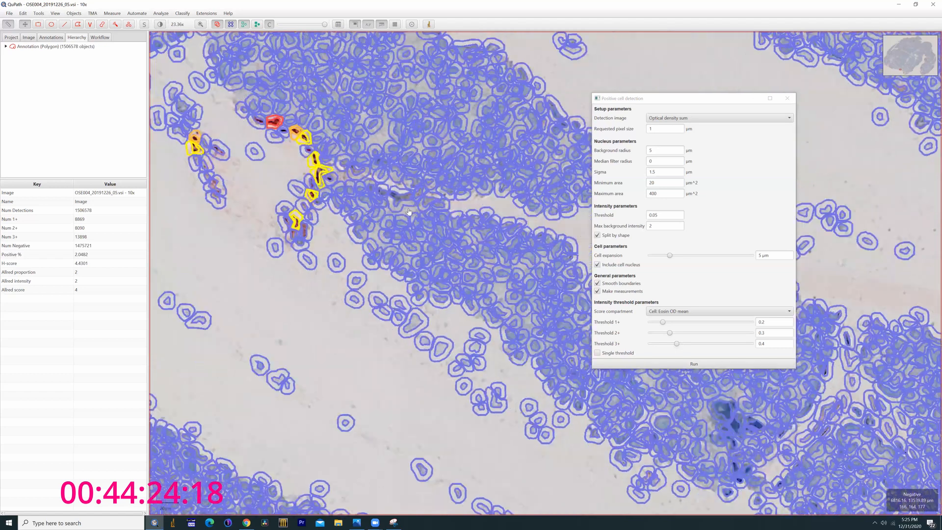
key(d)
key(d)
drag(675, 442, 411, 206)
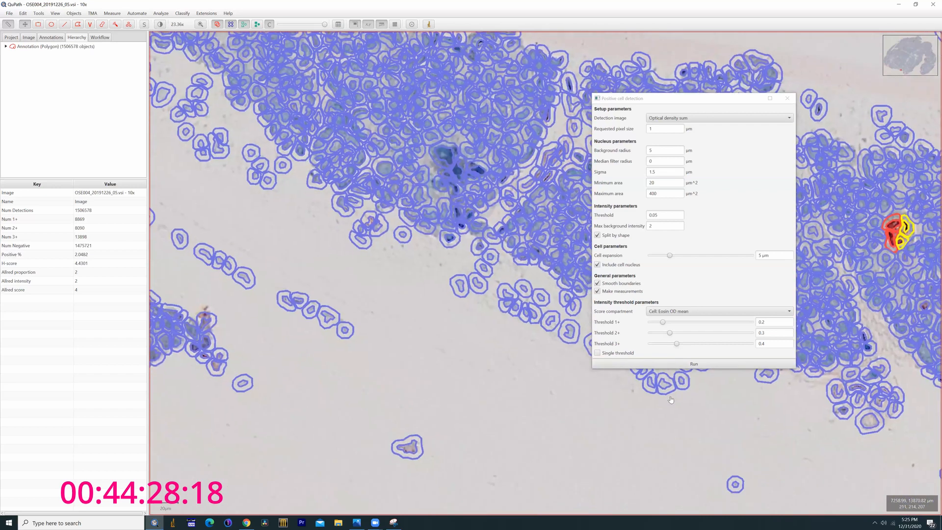
drag(604, 435, 488, 282)
scroll(488, 283, down, 3)
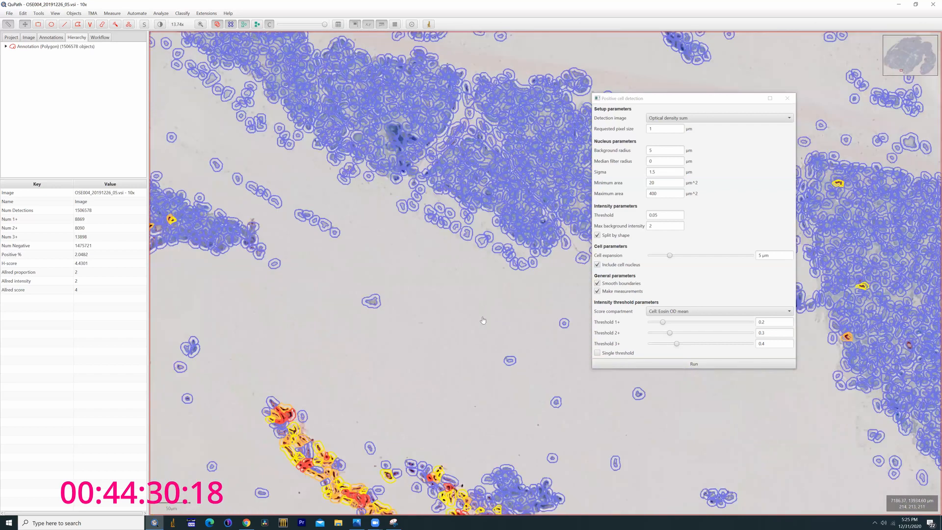
drag(438, 437, 429, 323)
key(d)
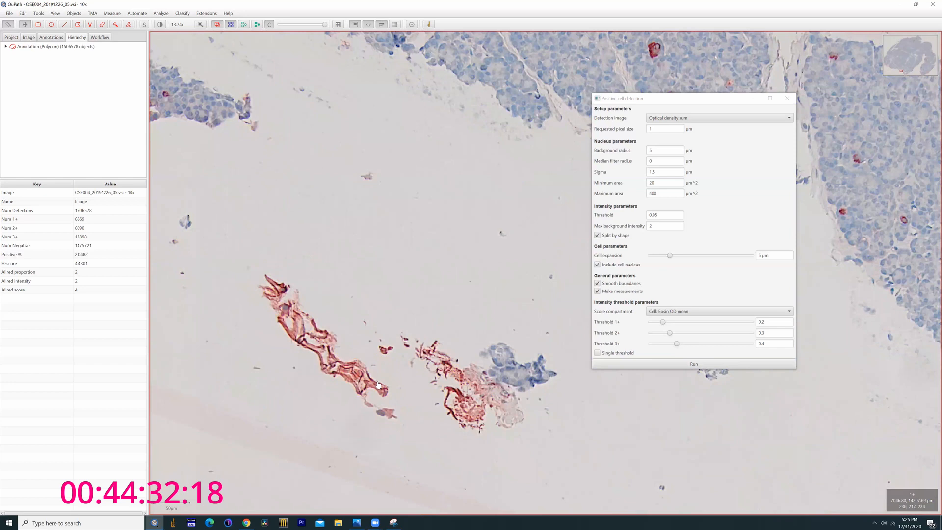
key(d)
key(d)
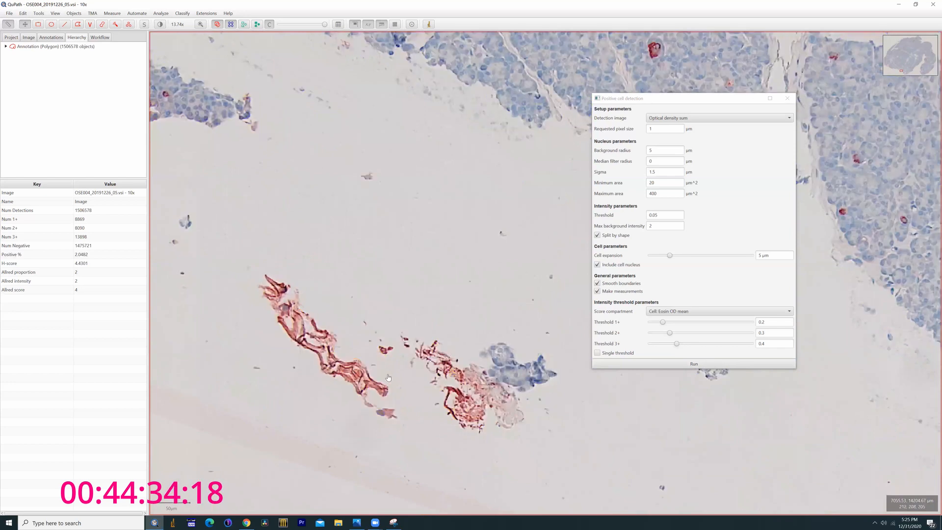
key(d)
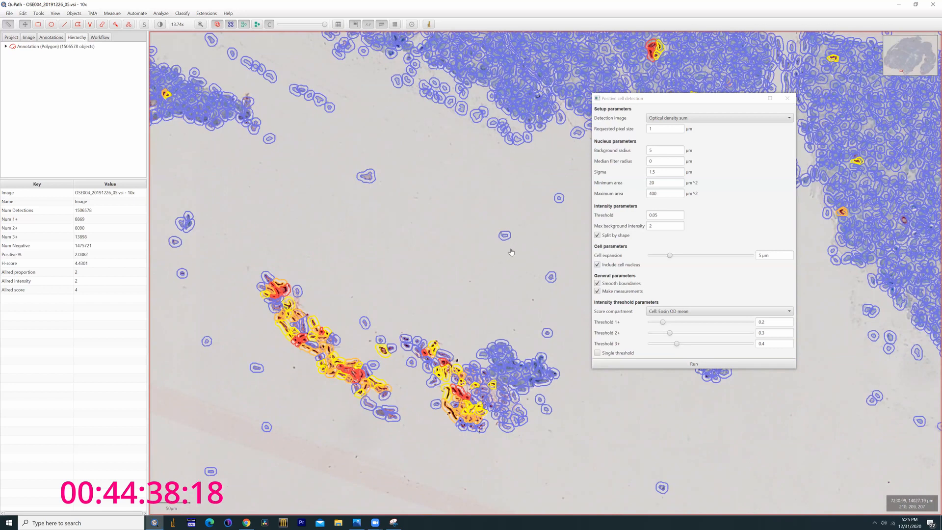
key(d)
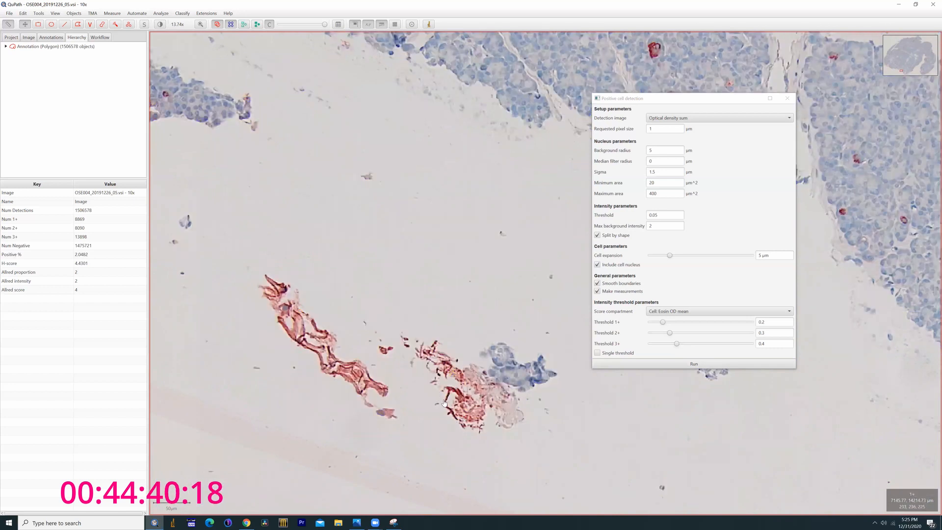
Review the classified detections over the whole tissue section and around an islet near its centre.
scroll(485, 353, down, 2)
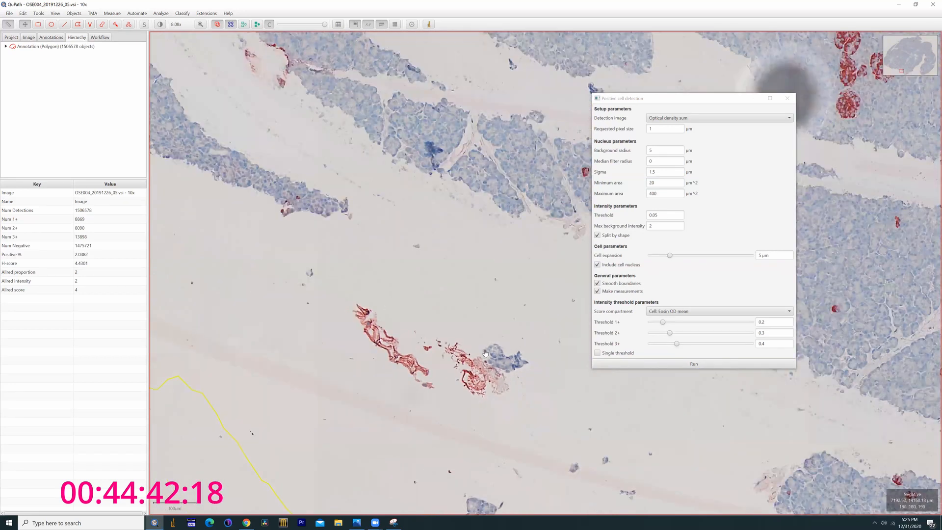
scroll(485, 353, down, 8)
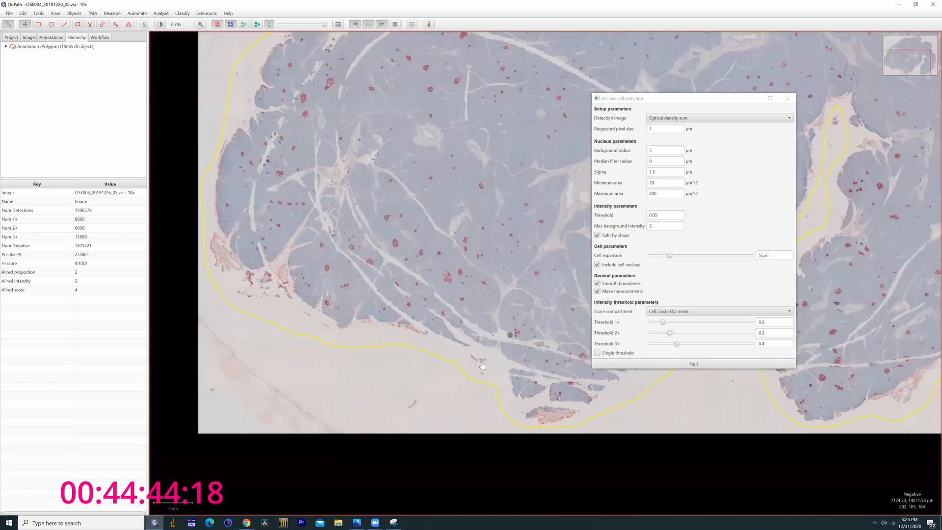
scroll(482, 365, down, 2)
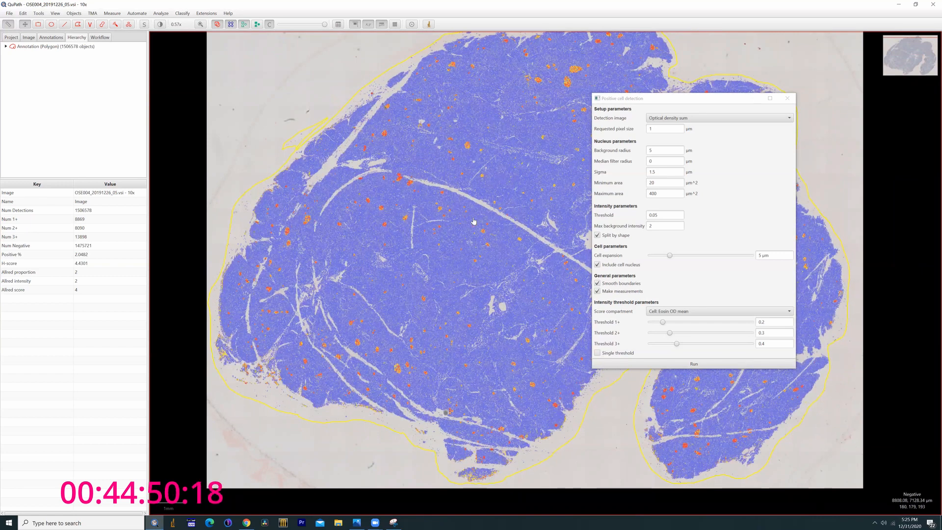
drag(473, 221, 498, 229)
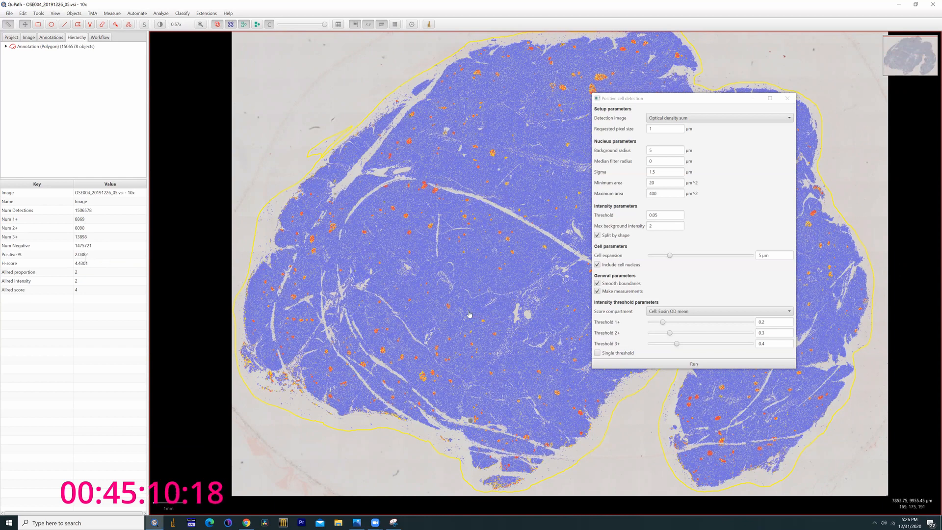
scroll(441, 333, up, 3)
scroll(441, 334, up, 2)
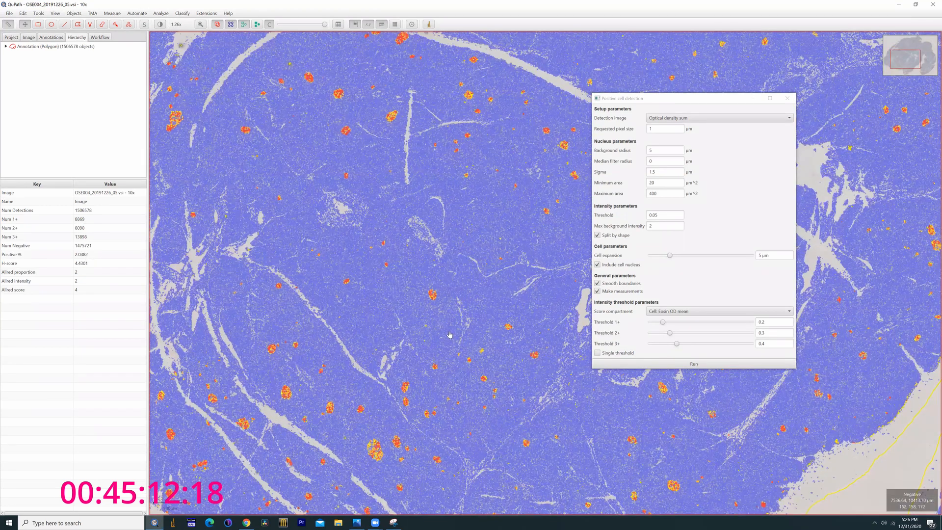
scroll(436, 322, up, 2)
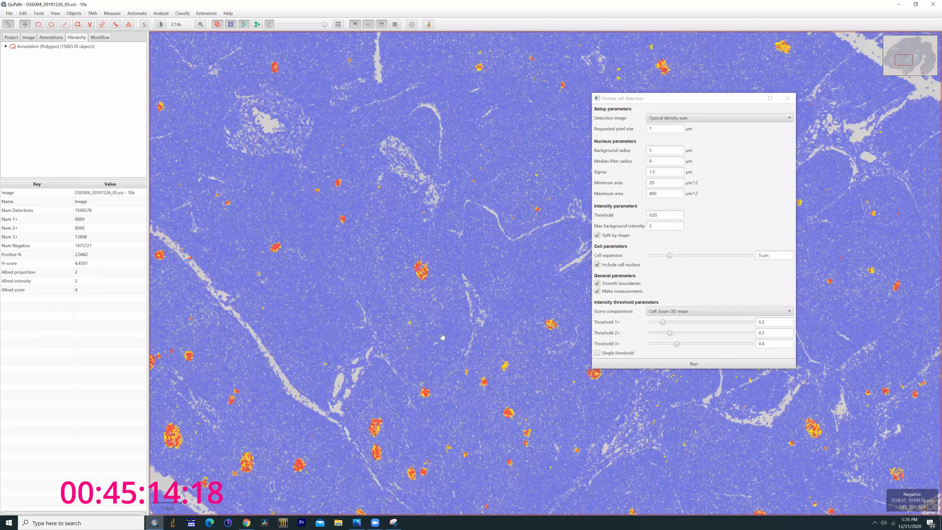
scroll(441, 336, up, 2)
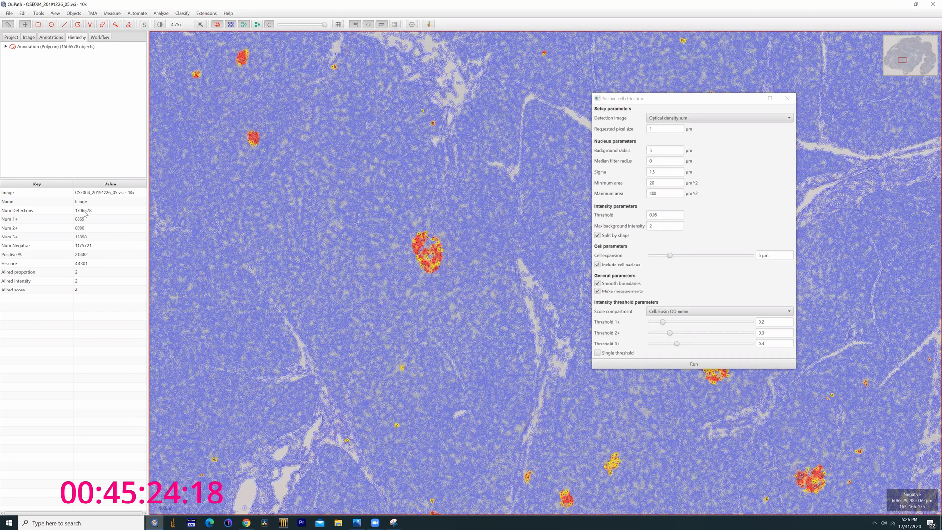
Survey the distribution of the intensity classes from the section's lower edge up to its upper lobe.
scroll(316, 293, down, 8)
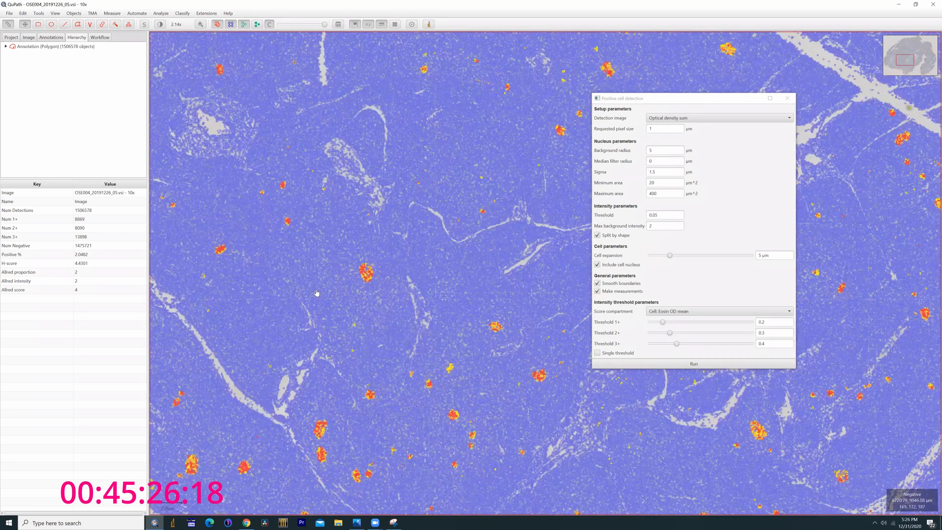
drag(496, 394, 403, 252)
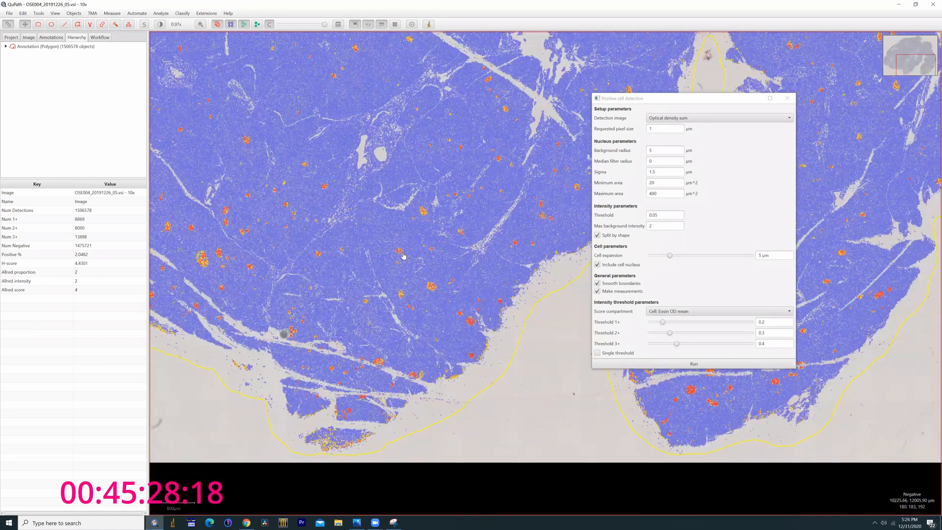
drag(392, 361, 417, 350)
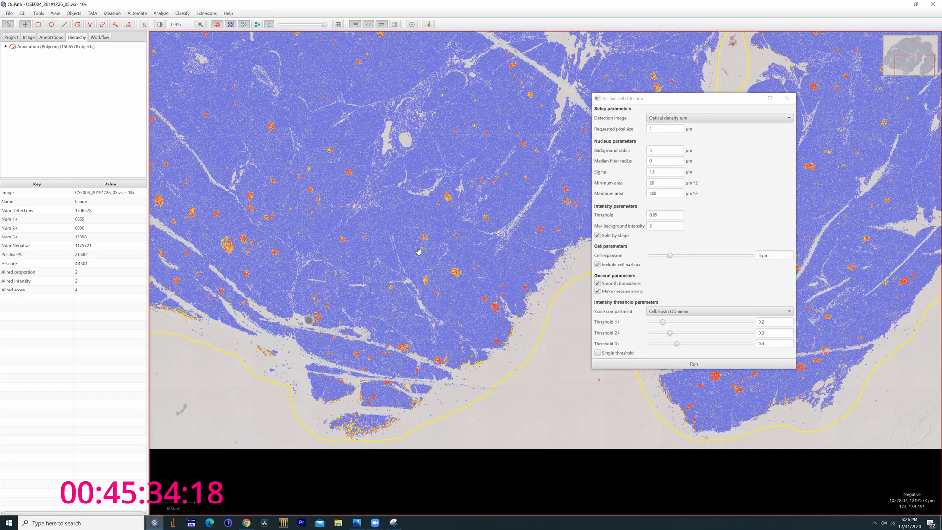
drag(404, 247, 506, 248)
scroll(332, 228, down, 3)
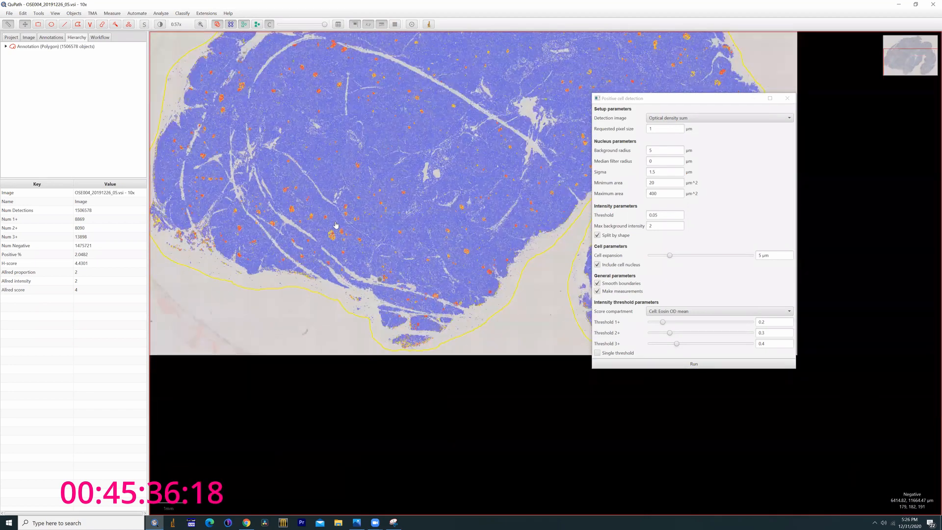
scroll(481, 250, up, 3)
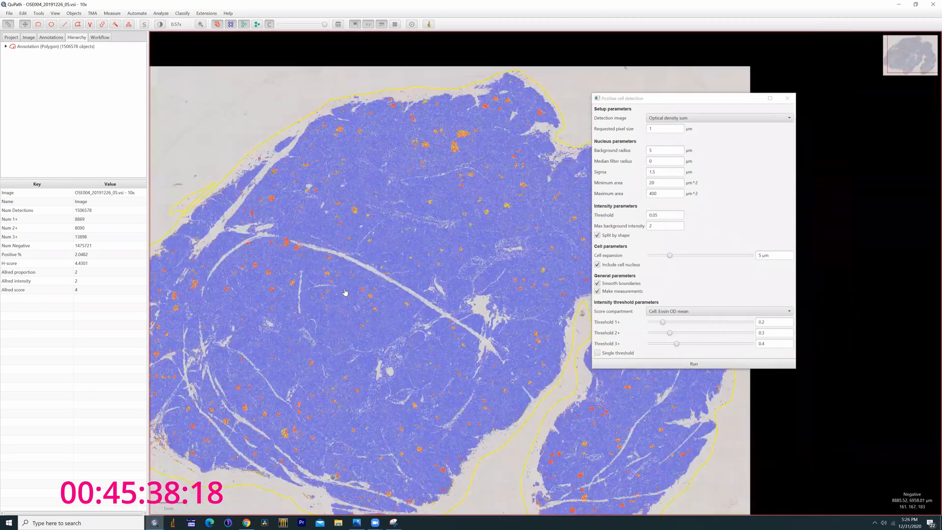
scroll(481, 251, up, 8)
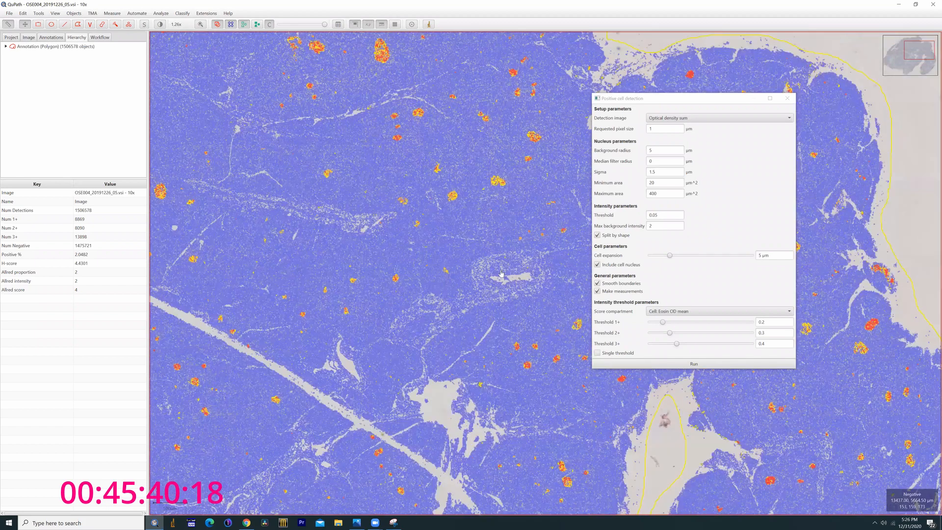
drag(492, 304, 448, 223)
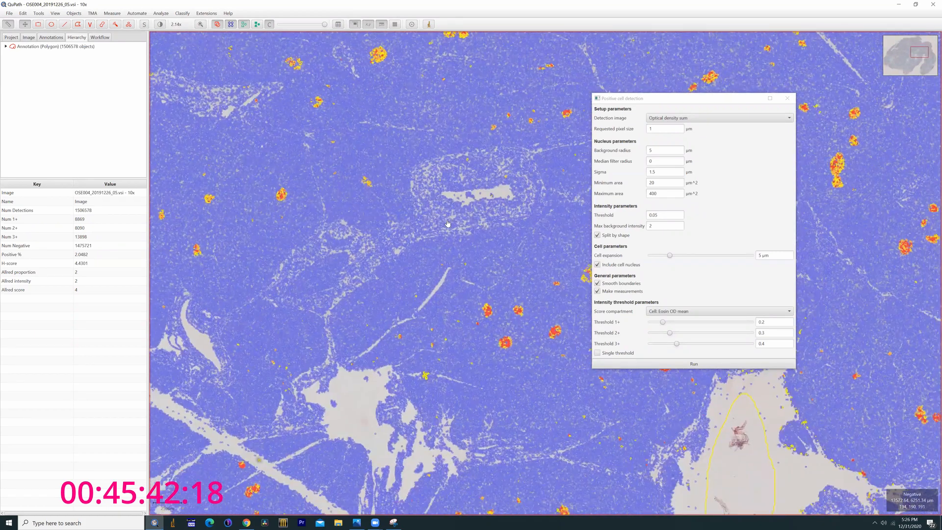
Examine the positive classes in the isolated tissue pieces at the lower edge of the section.
drag(429, 323, 431, 195)
drag(463, 381, 486, 218)
drag(392, 405, 454, 338)
drag(377, 369, 462, 300)
drag(384, 395, 391, 286)
drag(256, 402, 370, 266)
drag(366, 301, 449, 312)
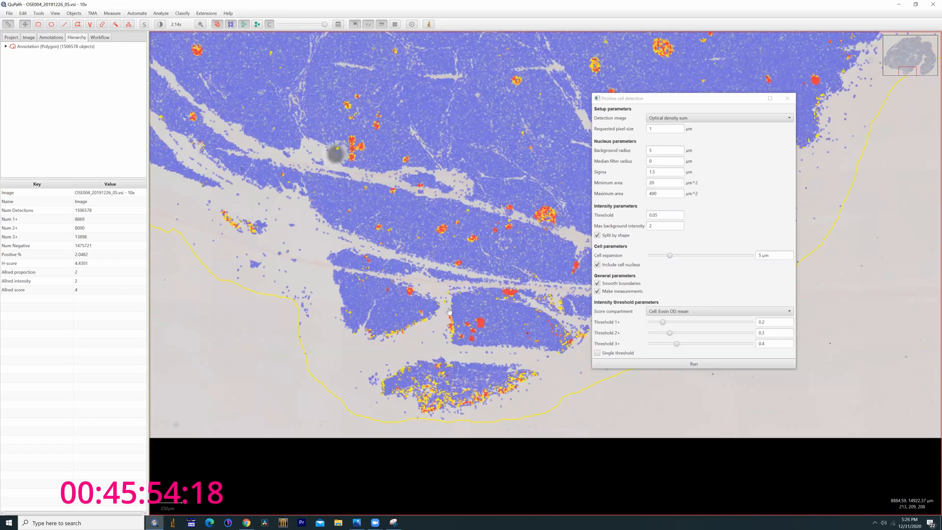
drag(445, 359, 438, 346)
scroll(438, 346, up, 5)
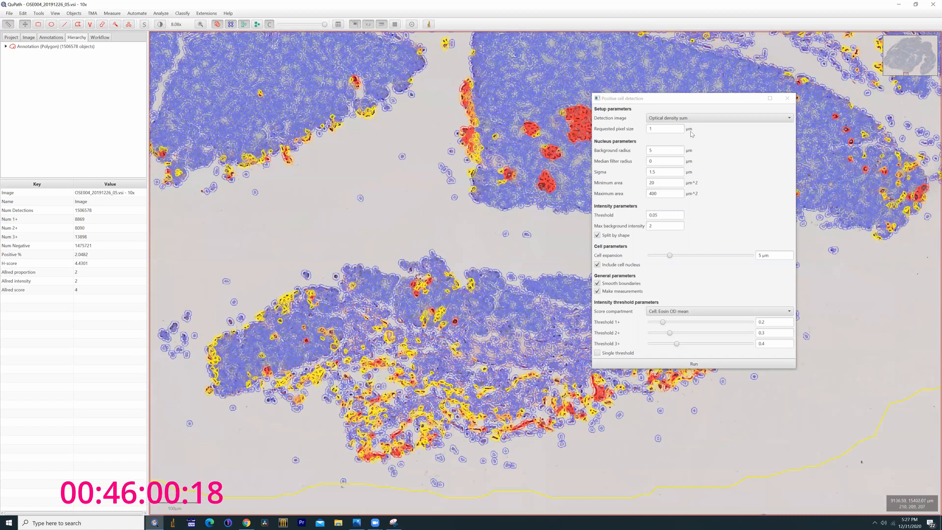
Set the detection image to Hematoxylin OD, rerun the positive cell detection, and move the dialog off the tissue pieces.
click(693, 118)
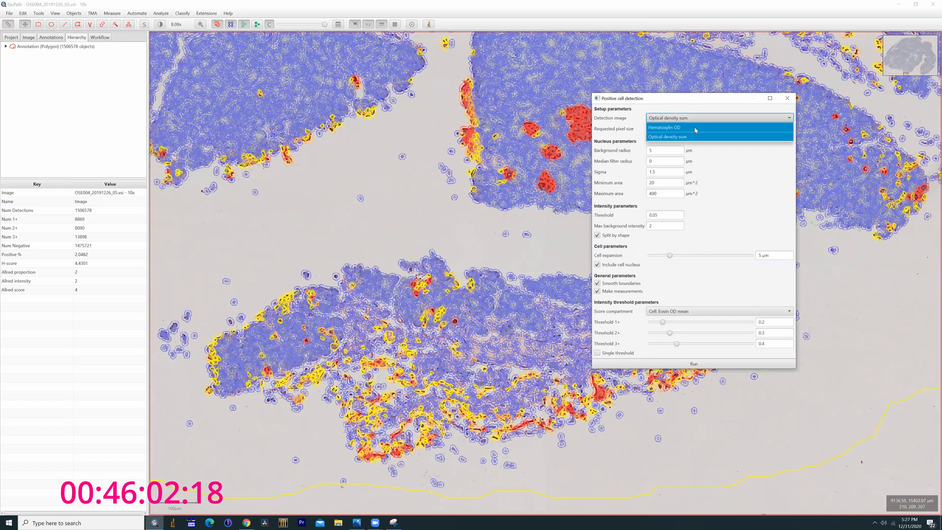
click(695, 129)
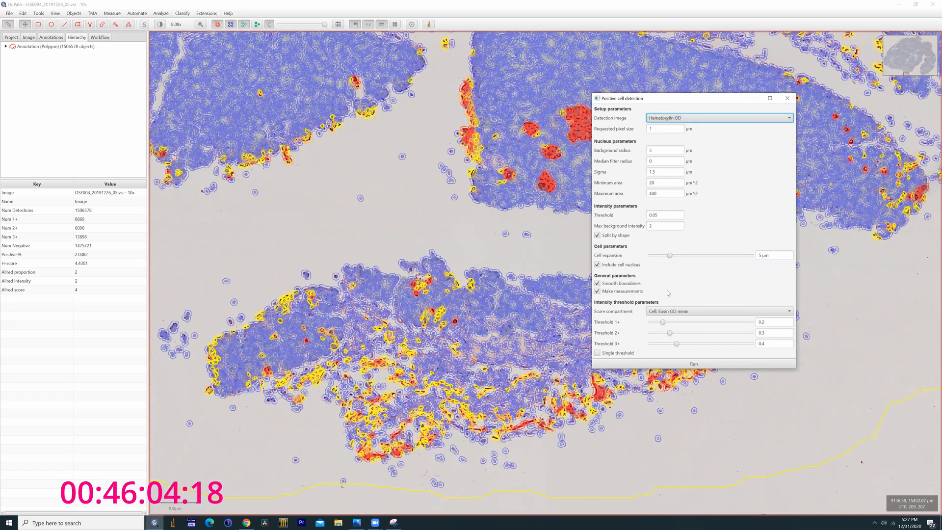
click(707, 367)
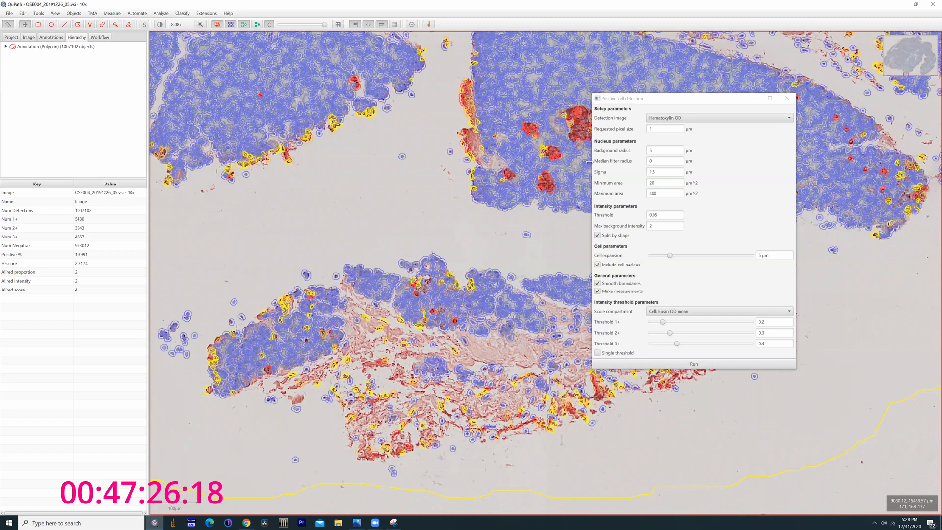
drag(668, 100, 723, 89)
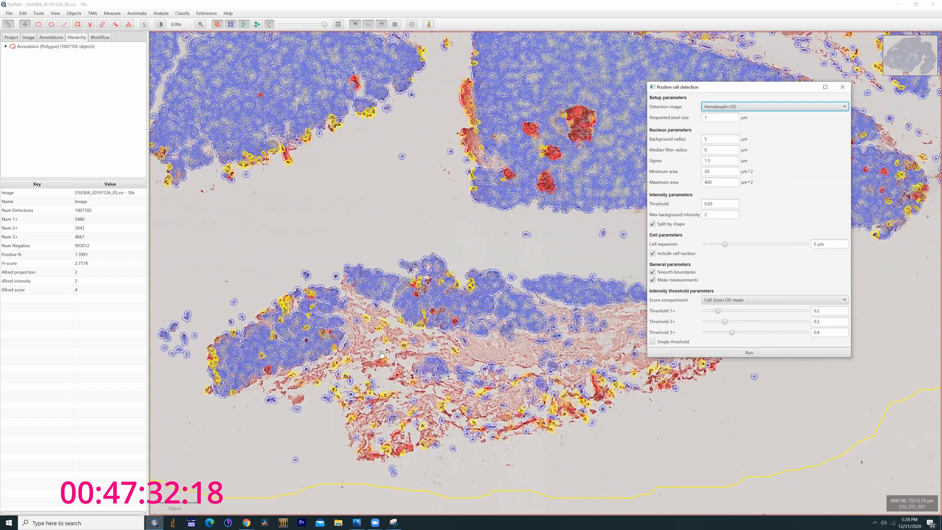
Compare the Hematoxylin OD detections with the underlying stain in the isolated tissue pieces at the section's lower edge.
click(436, 354)
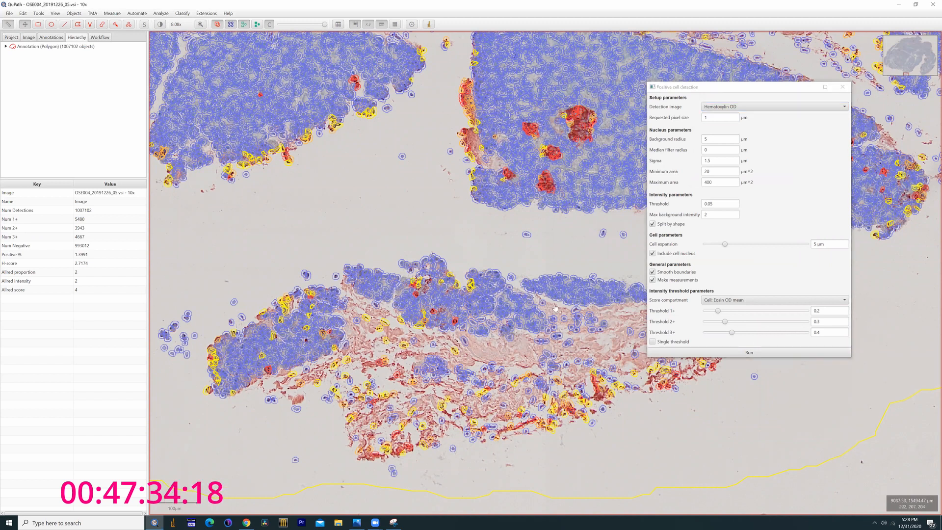
key(d)
key(d)
key(d)
key(d)
key(d)
key(d)
Inspect how completely the Hematoxylin OD detections cover the stained islets in the lower part of the section.
drag(589, 149, 464, 364)
drag(400, 217, 472, 329)
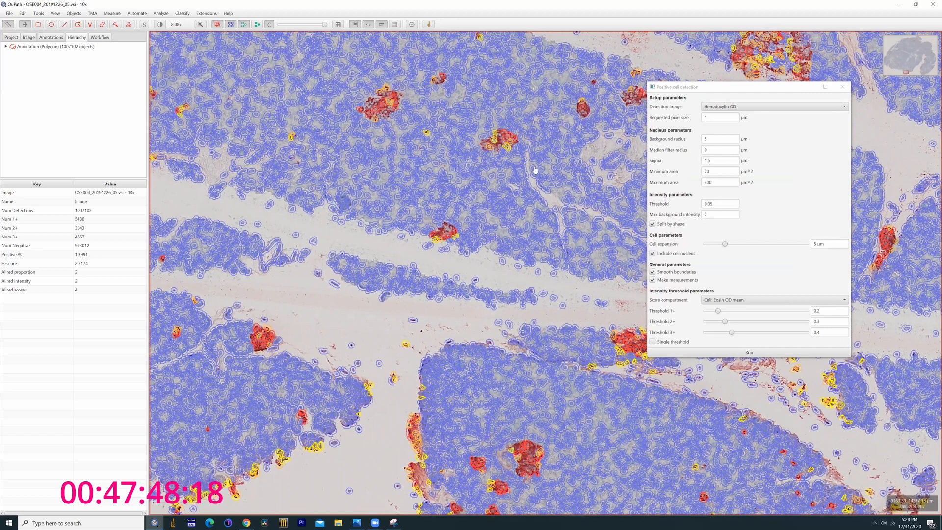
drag(517, 155, 512, 232)
drag(273, 181, 435, 288)
scroll(335, 292, up, 5)
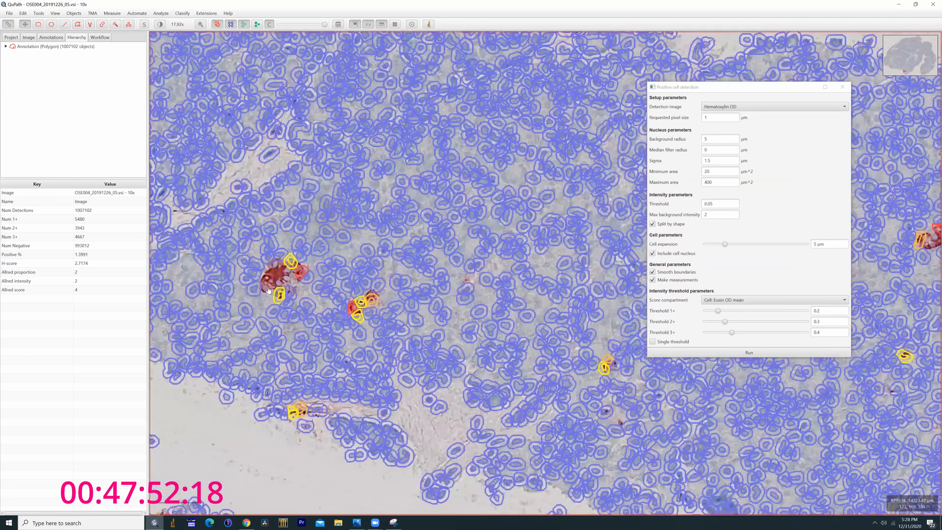
drag(306, 277, 364, 216)
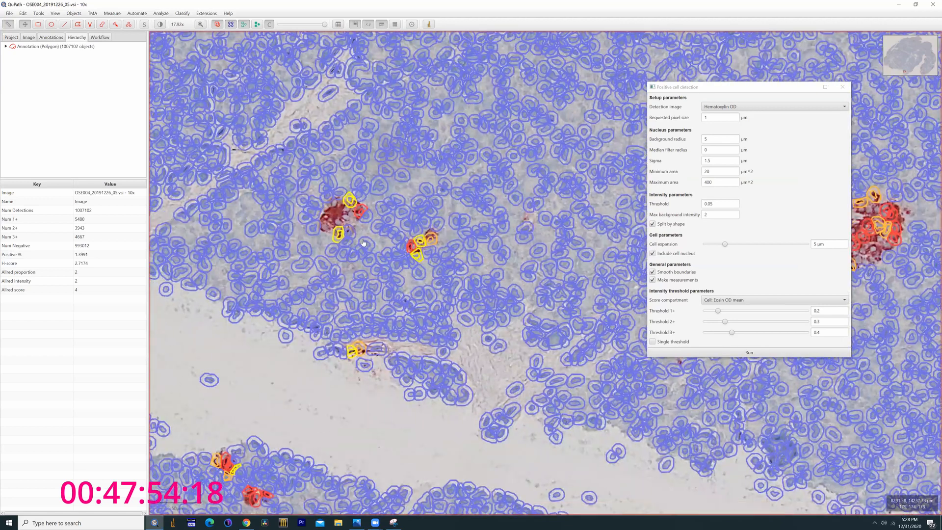
scroll(361, 239, up, 3)
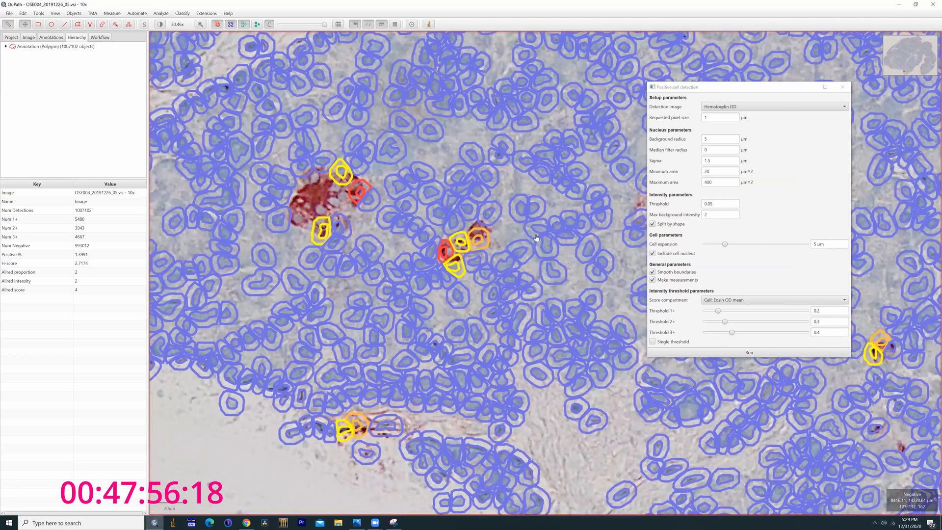
drag(532, 229, 511, 246)
scroll(510, 247, down, 3)
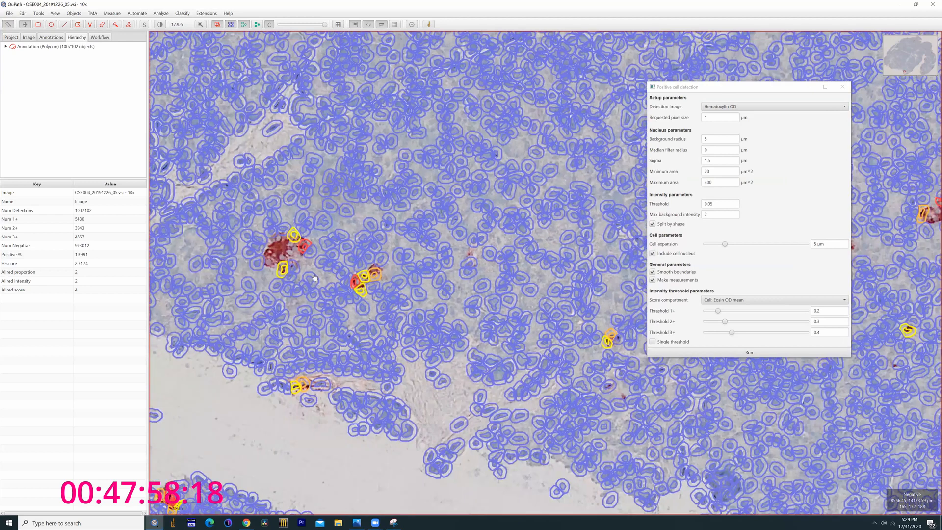
drag(268, 216, 549, 307)
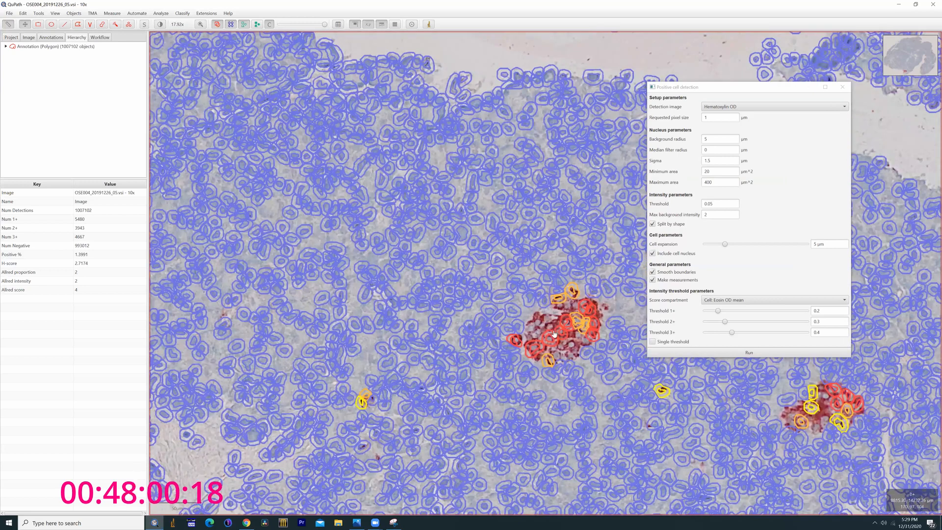
drag(545, 326, 540, 274)
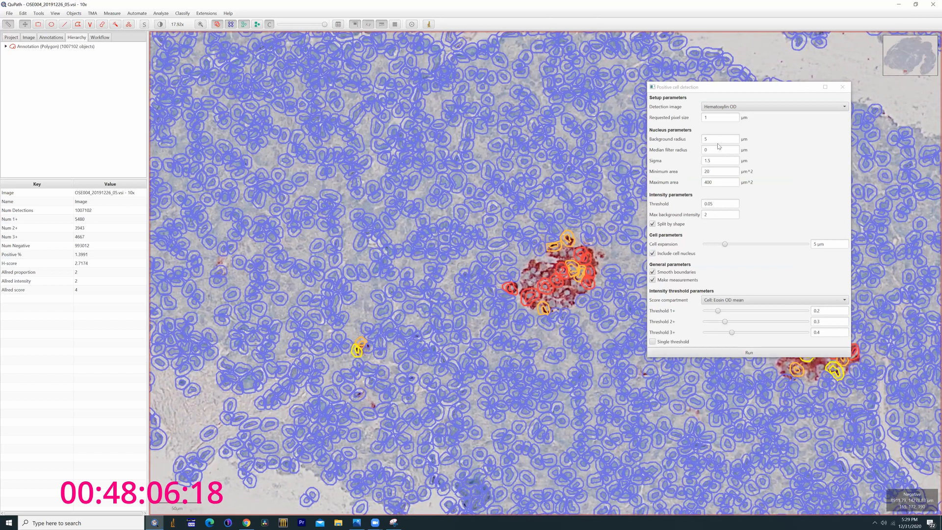
Set the detection image to Optical density sum and rerun the positive cell detection.
click(728, 107)
click(737, 127)
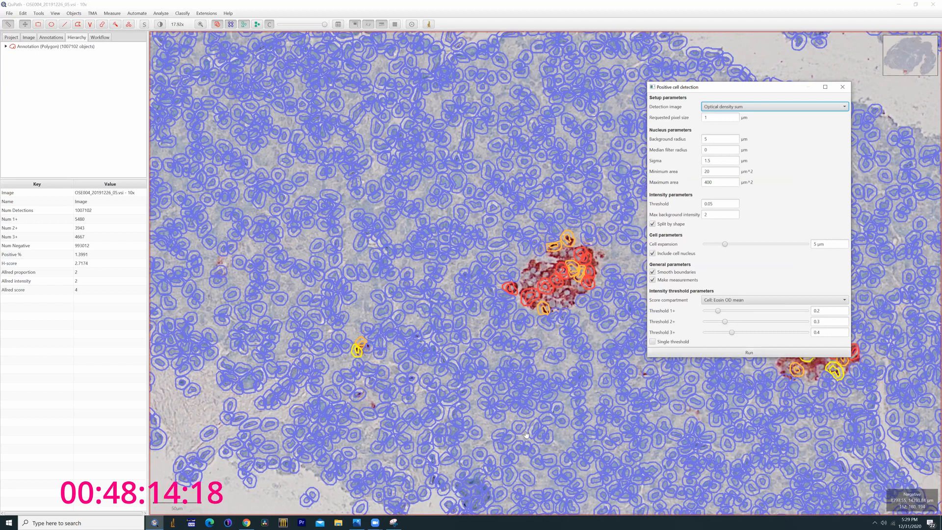
click(668, 353)
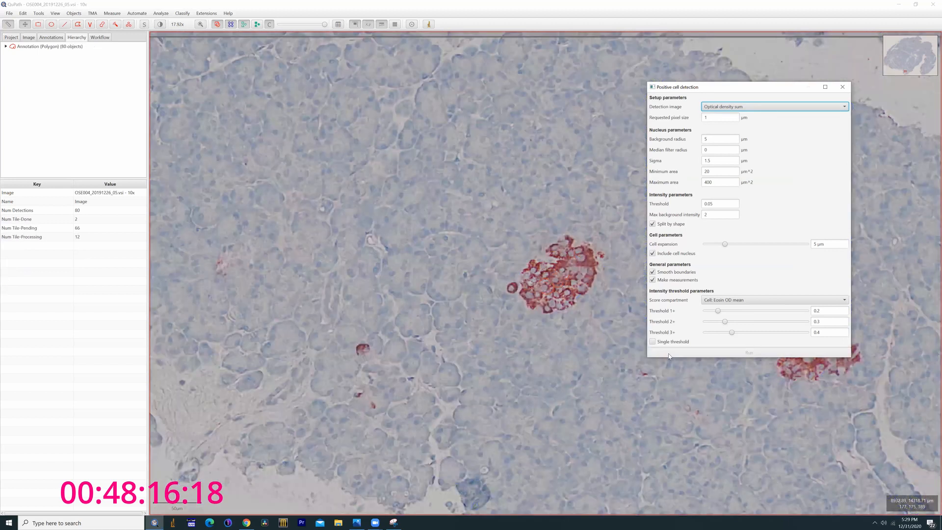
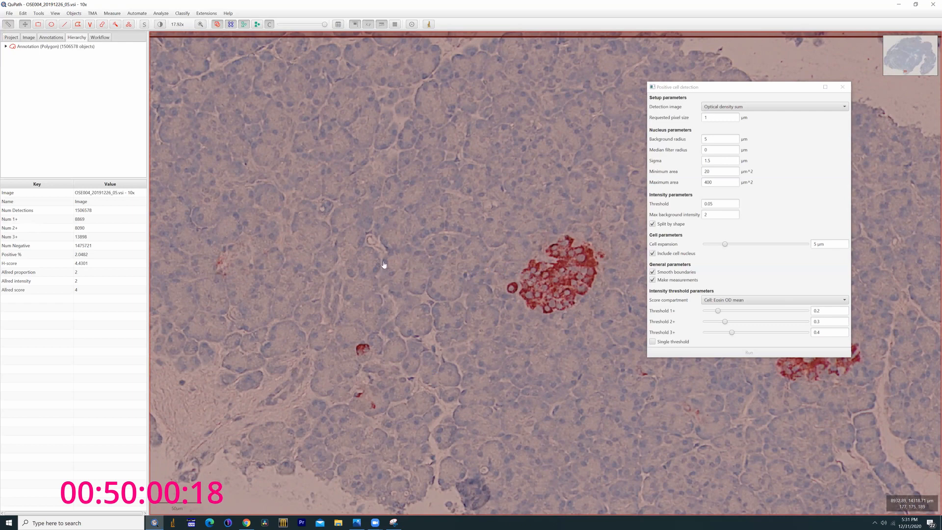
Survey the optical density sum detections from the islets near the lower edge up to the tissue around the large duct.
scroll(384, 263, down, 2)
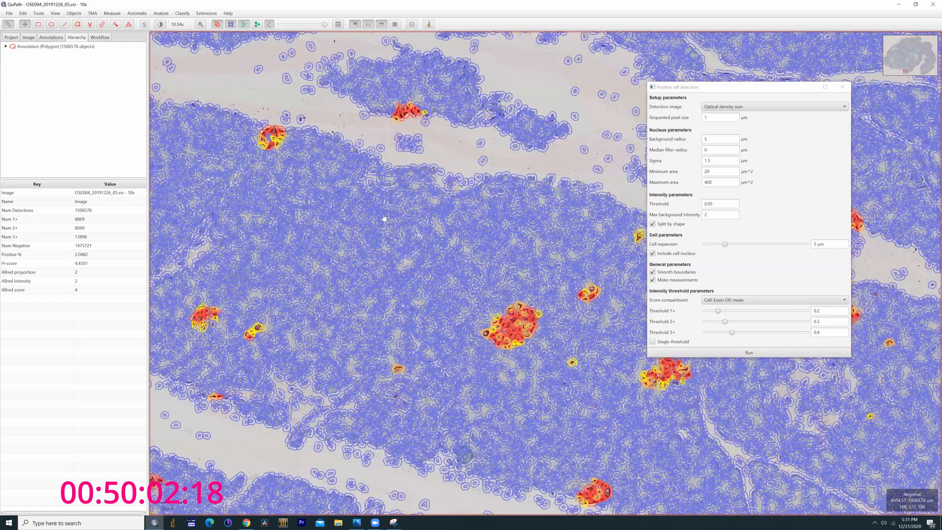
drag(378, 211, 483, 335)
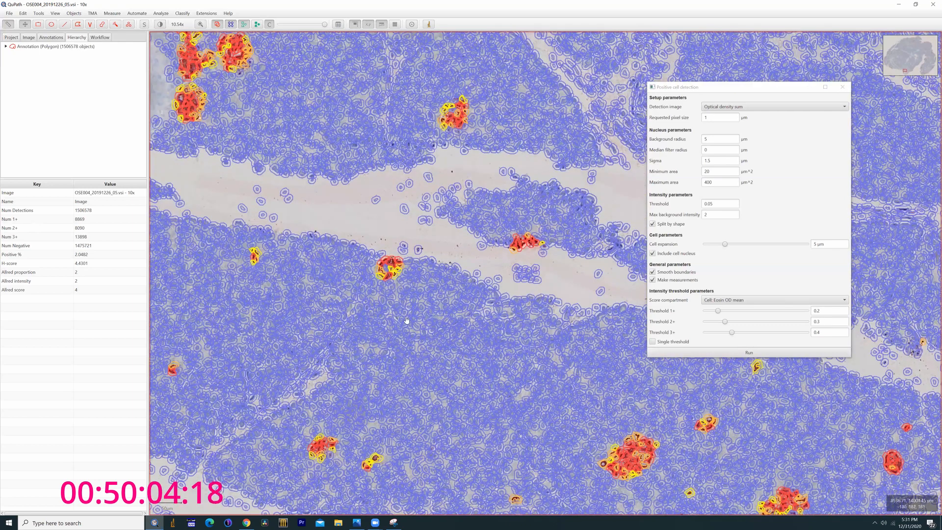
scroll(406, 320, down, 4)
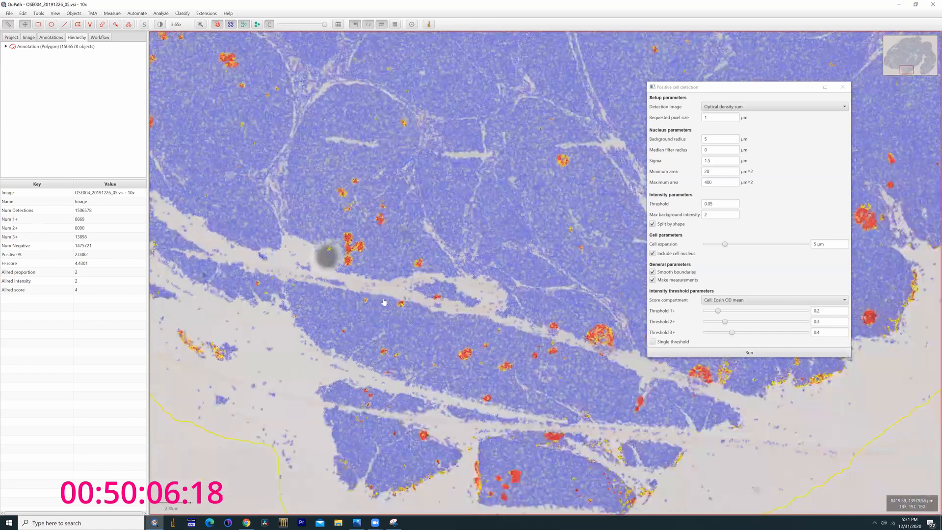
scroll(383, 302, down, 3)
drag(294, 191, 421, 343)
drag(363, 231, 399, 278)
scroll(373, 332, up, 2)
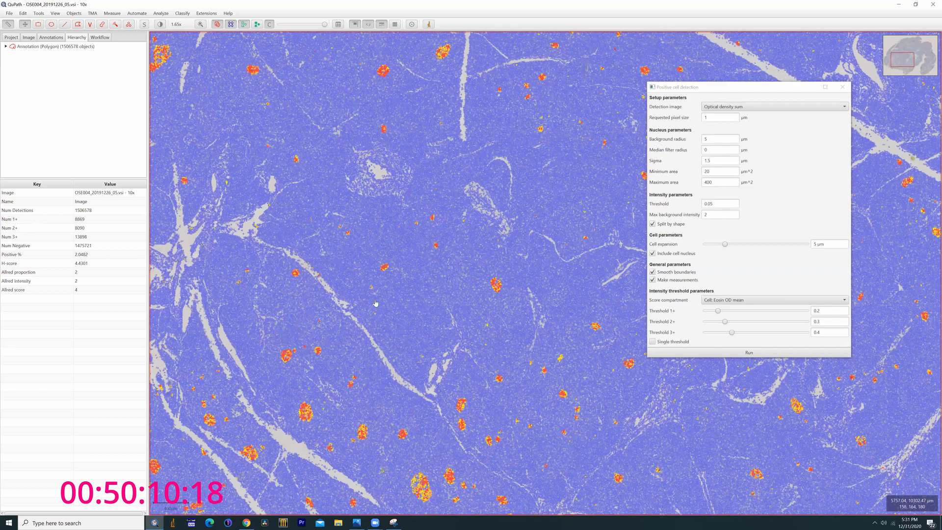
scroll(384, 266, up, 2)
scroll(370, 307, up, 2)
drag(370, 307, 372, 382)
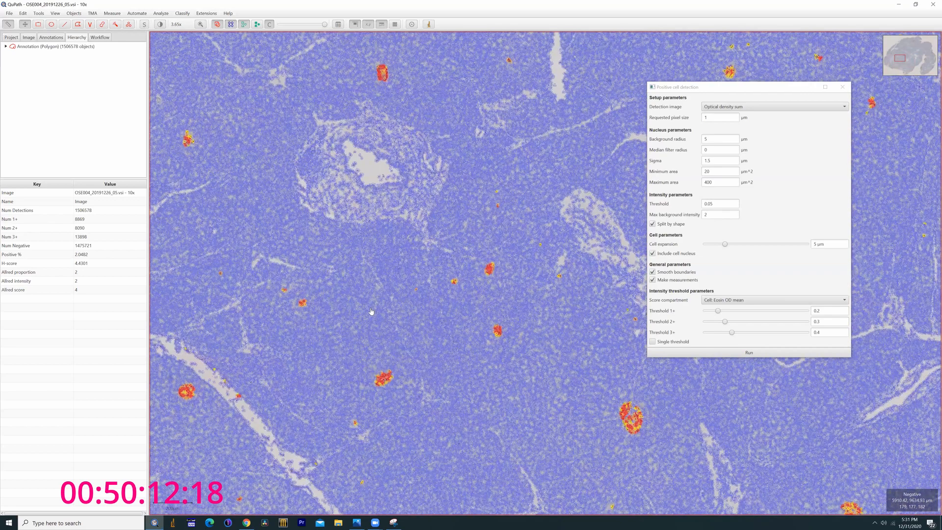
drag(394, 340, 365, 278)
scroll(365, 278, up, 4)
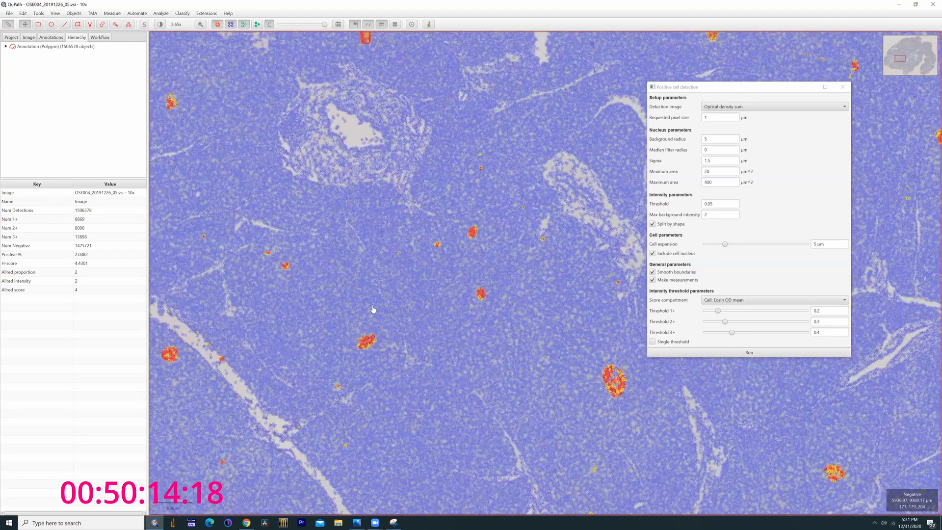
scroll(367, 266, up, 2)
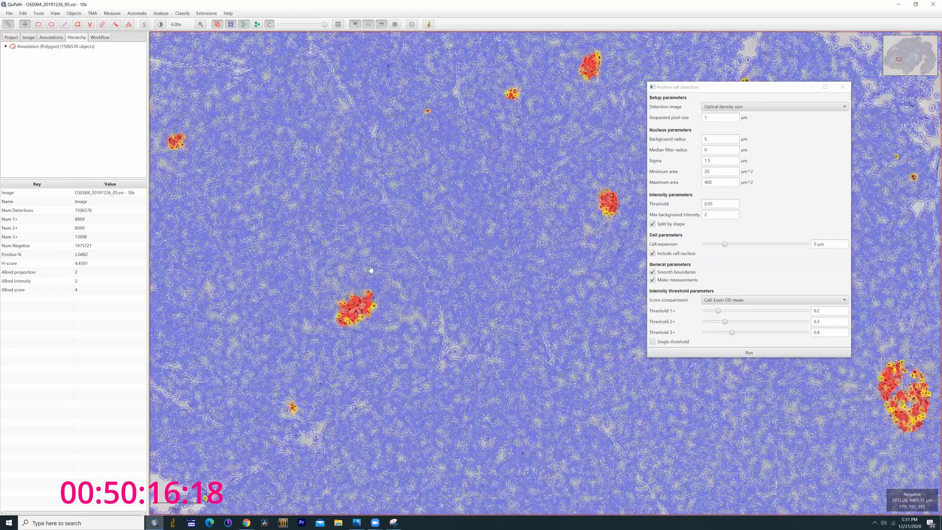
Compare the classified cells with the underlying stain at the islet below the large duct.
scroll(372, 271, up, 2)
key(d)
key(d)
key(d)
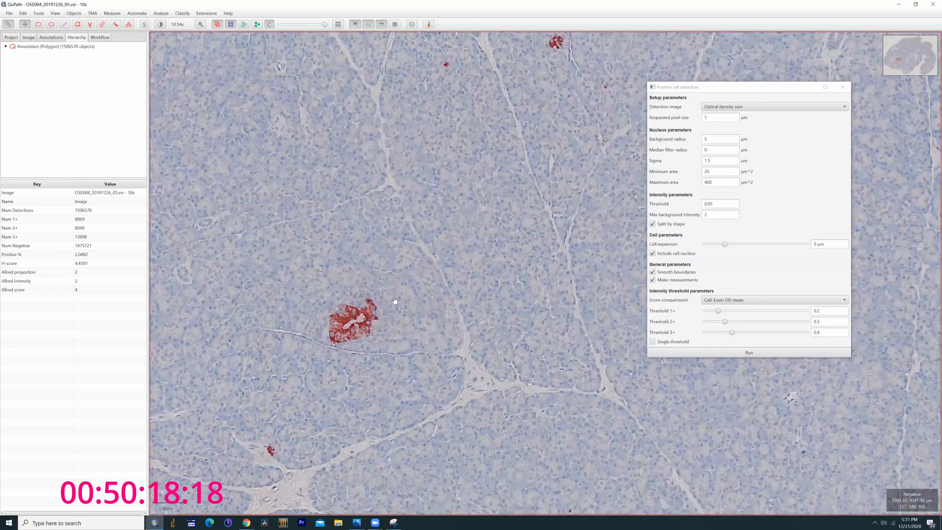
key(d)
key(d)
key(d)
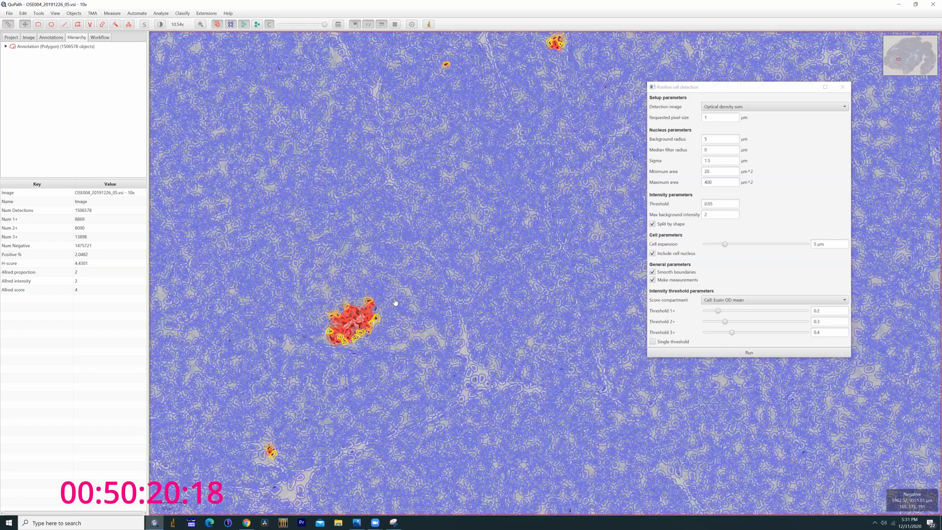
key(d)
key(d)
Display the detections as filled objects and review them on the islets and tissue around the large duct.
key(f)
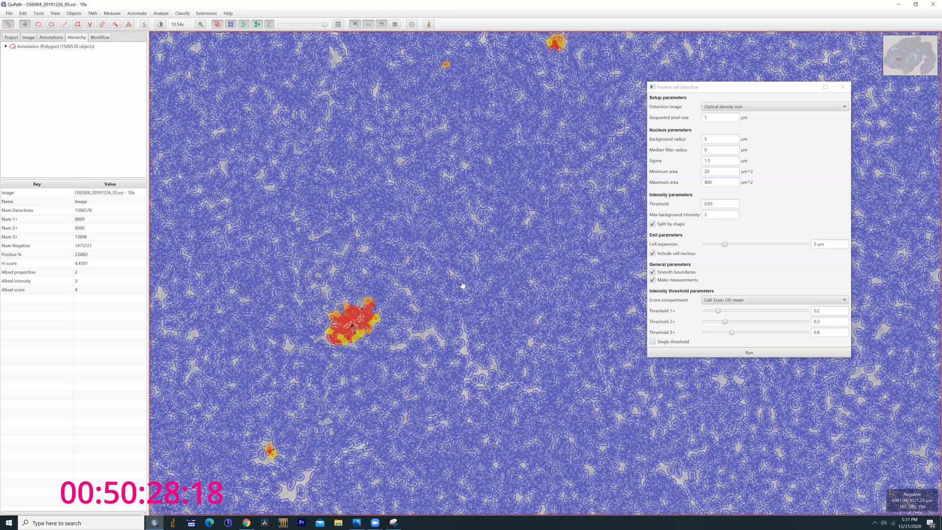
drag(514, 250, 409, 338)
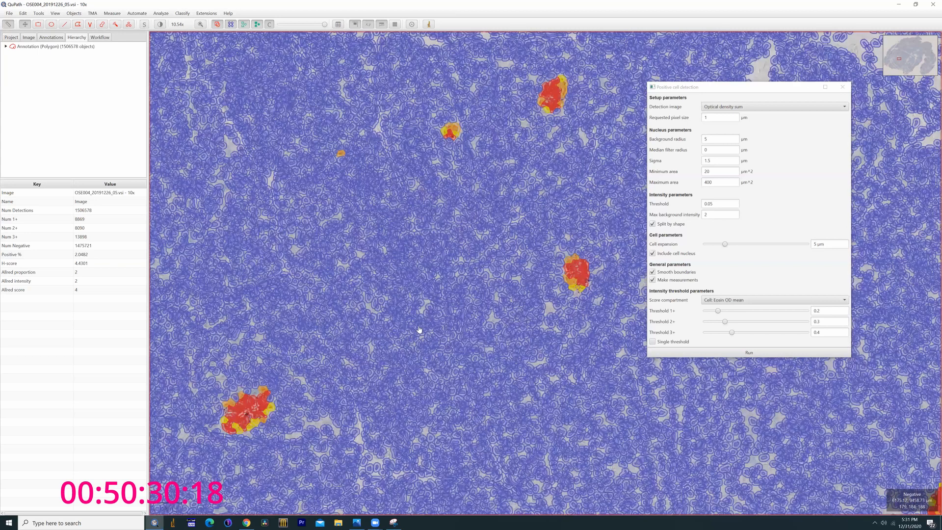
scroll(478, 278, down, 4)
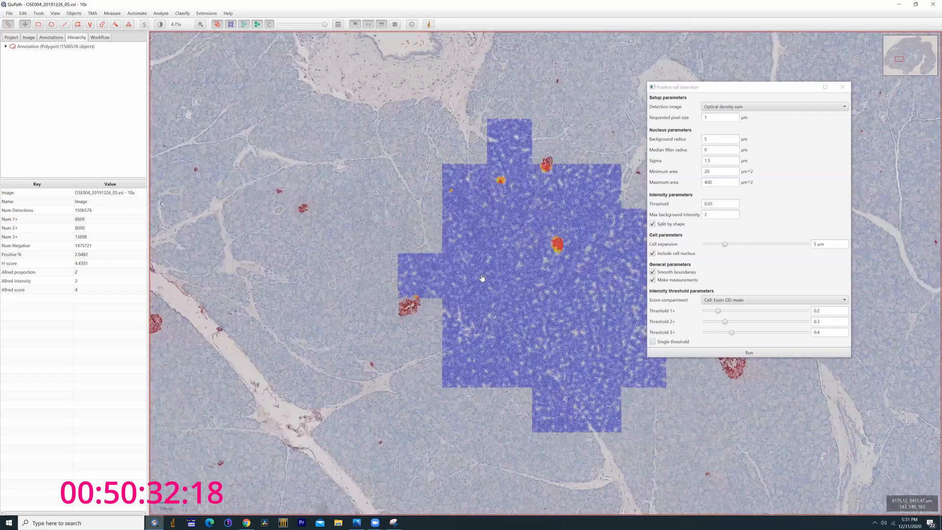
scroll(482, 278, down, 5)
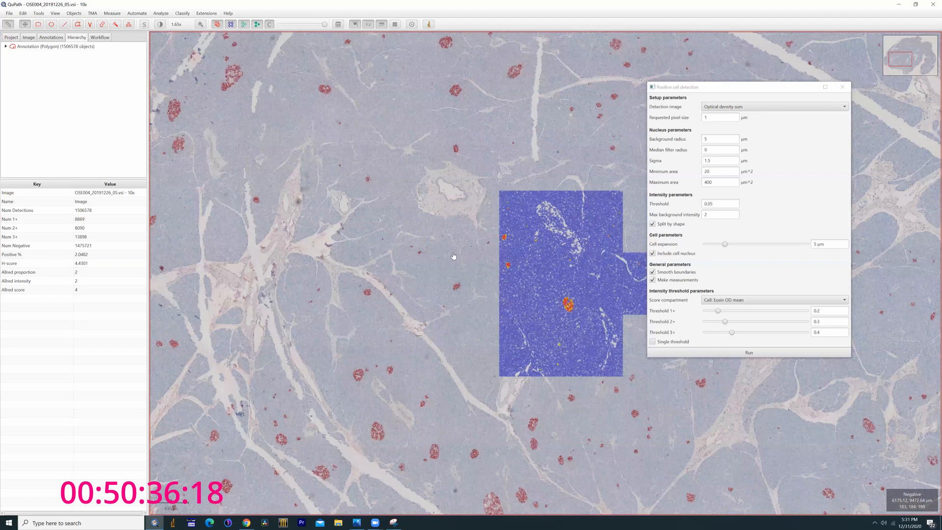
scroll(454, 256, up, 4)
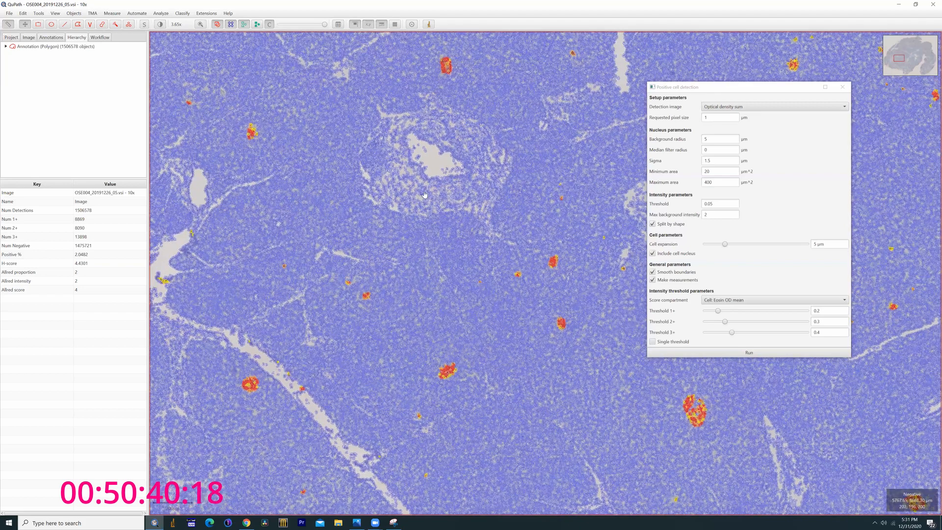
Compare the filled detections with the bare stain in the large duct's wall and the surrounding tissue.
key(d)
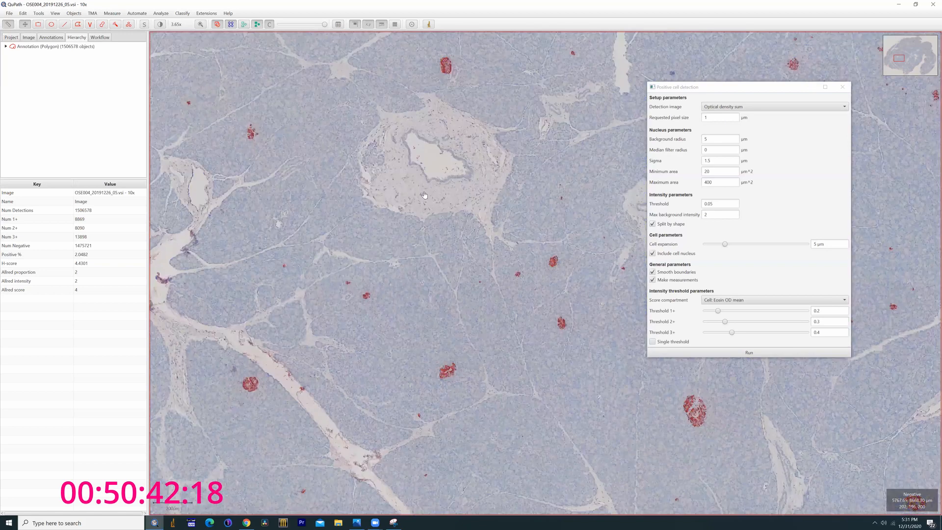
key(d)
key(d)
key(d)
key(d)
key(d)
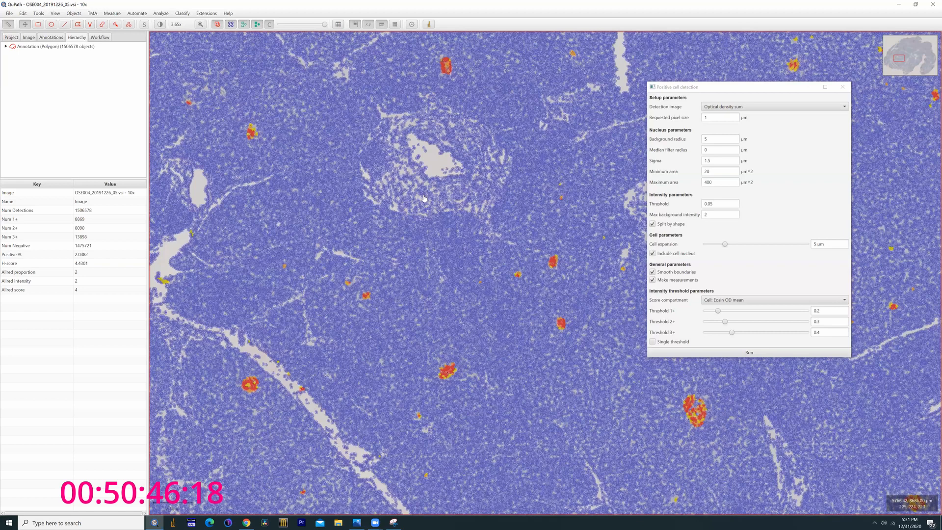
scroll(424, 197, up, 4)
key(d)
key(d)
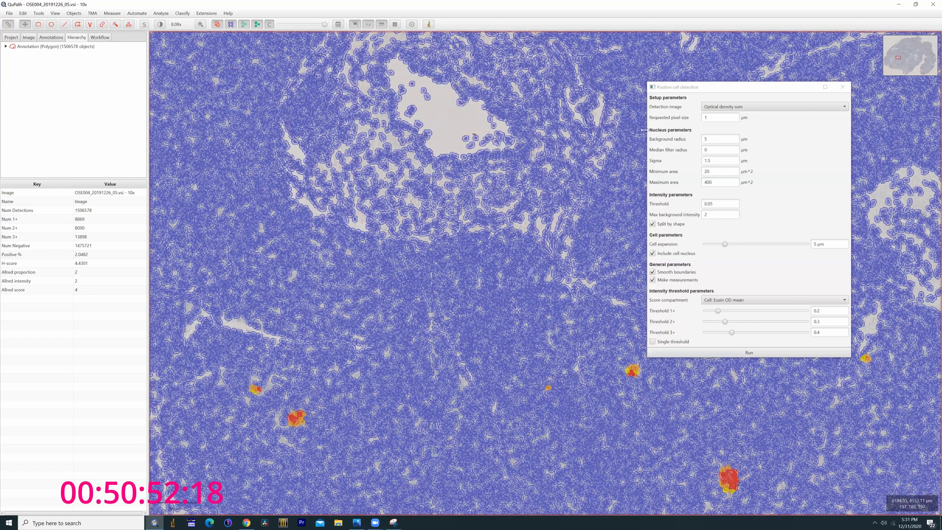
key(d)
key(d)
Switch the cell display to nuclei only.
right_click(379, 202)
mouse_move(391, 236)
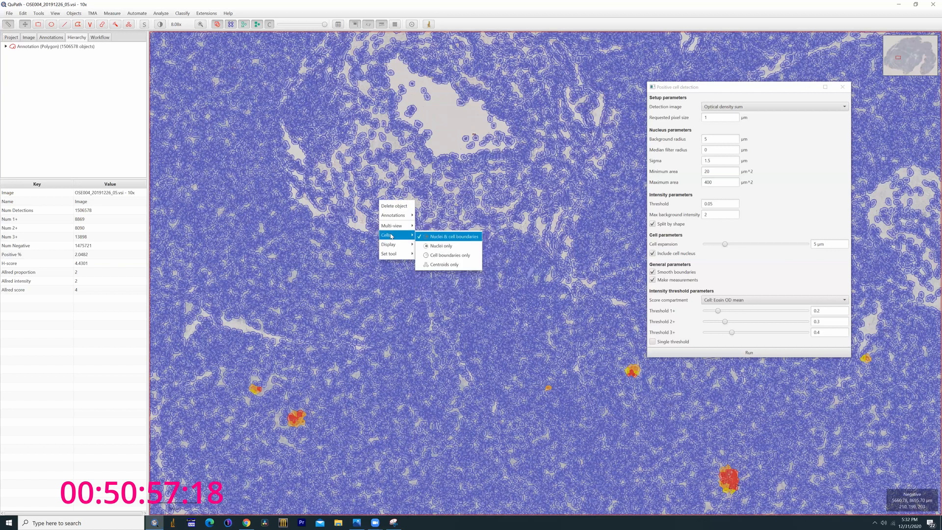
click(440, 246)
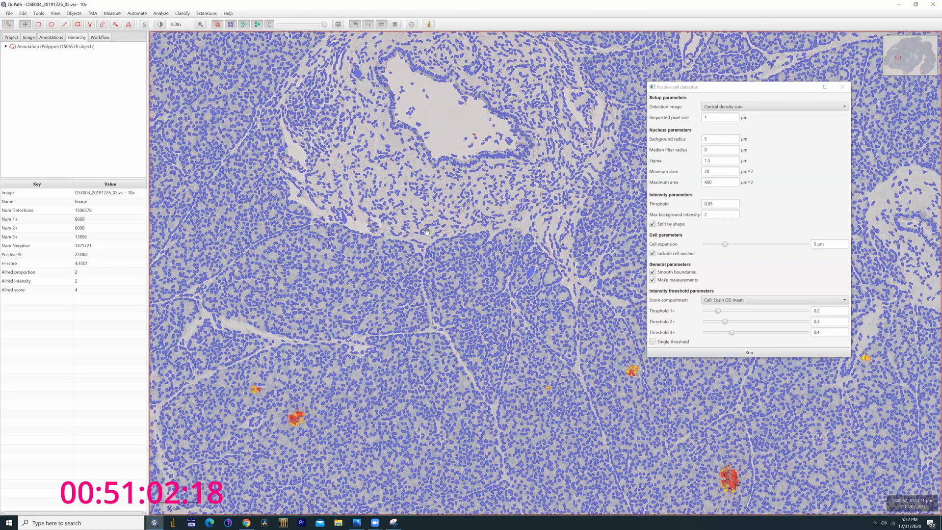
Compare the detected nuclei with the stained nuclei in the connective tissue just below the duct.
scroll(417, 223, up, 3)
scroll(417, 223, up, 2)
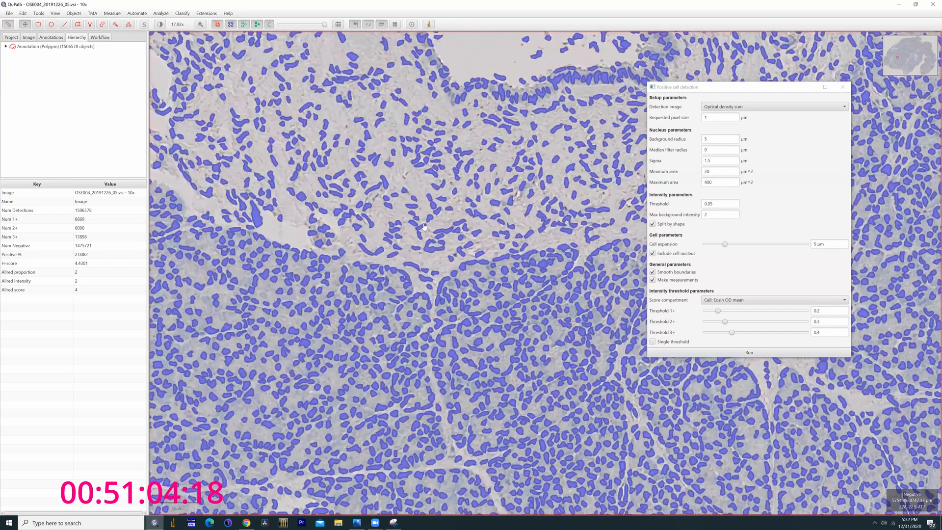
key(d)
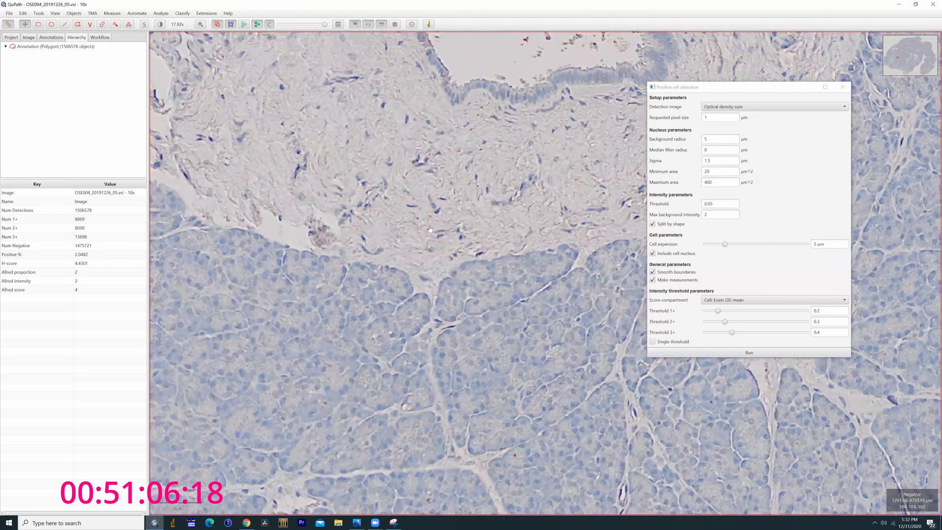
key(d)
key(d)
key(d)
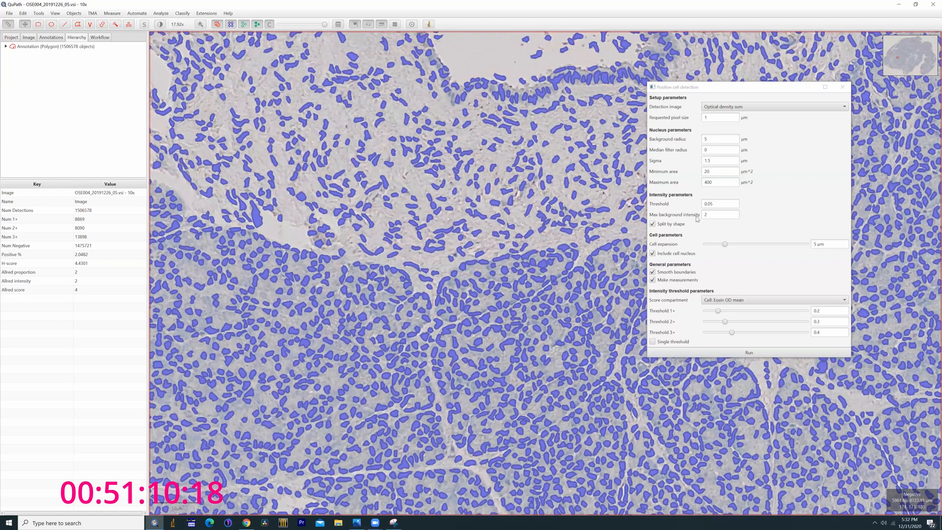
Set the minimum nucleus area to 30 µm^2 and rerun the positive cell detection.
drag(711, 171, 704, 170)
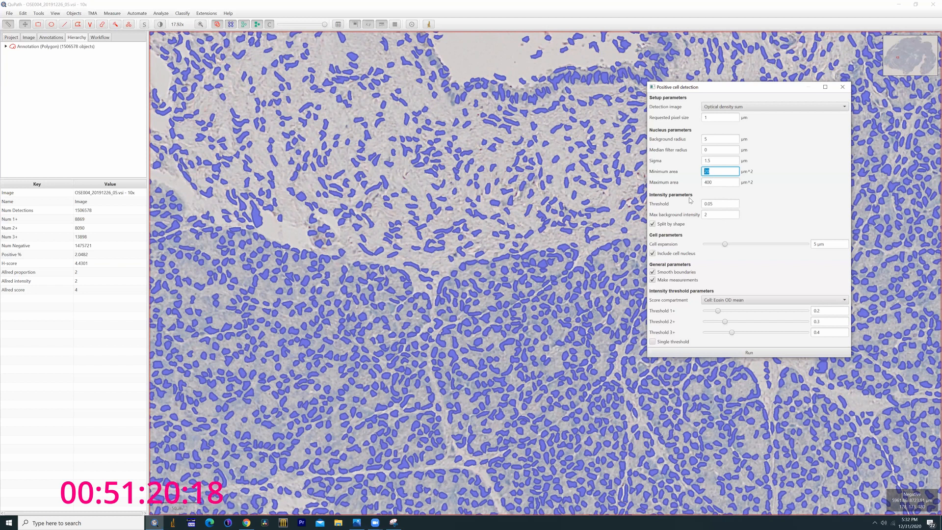
text(3)
click(746, 352)
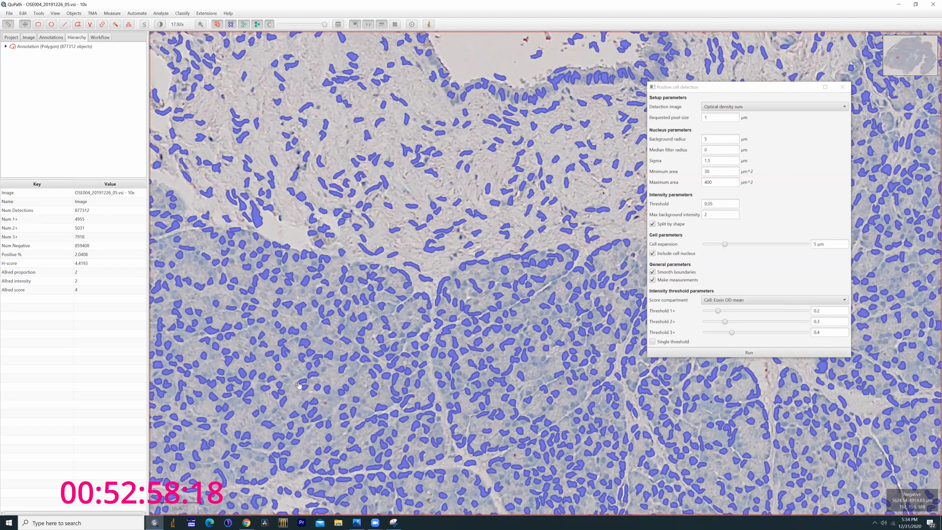
Switch the cell display to nuclei and cell boundaries.
scroll(300, 384, down, 2)
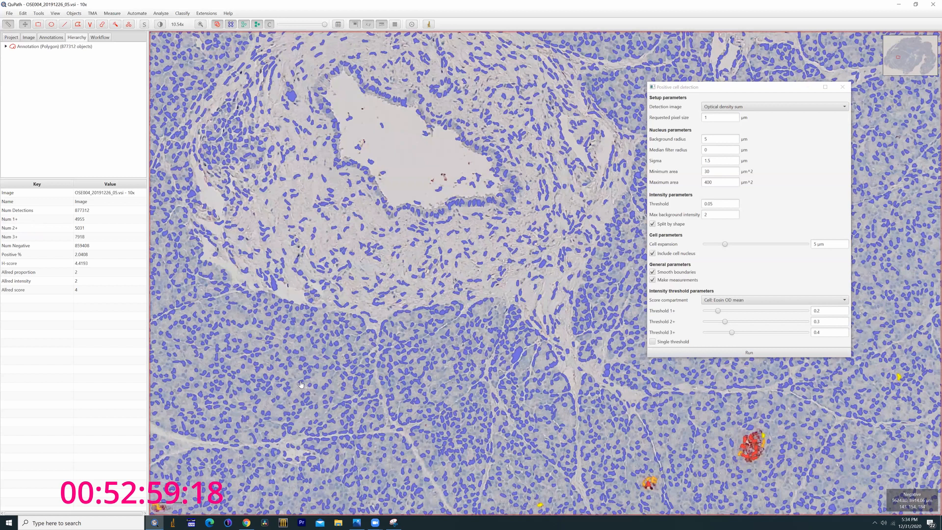
right_click(366, 389)
mouse_move(391, 424)
click(434, 425)
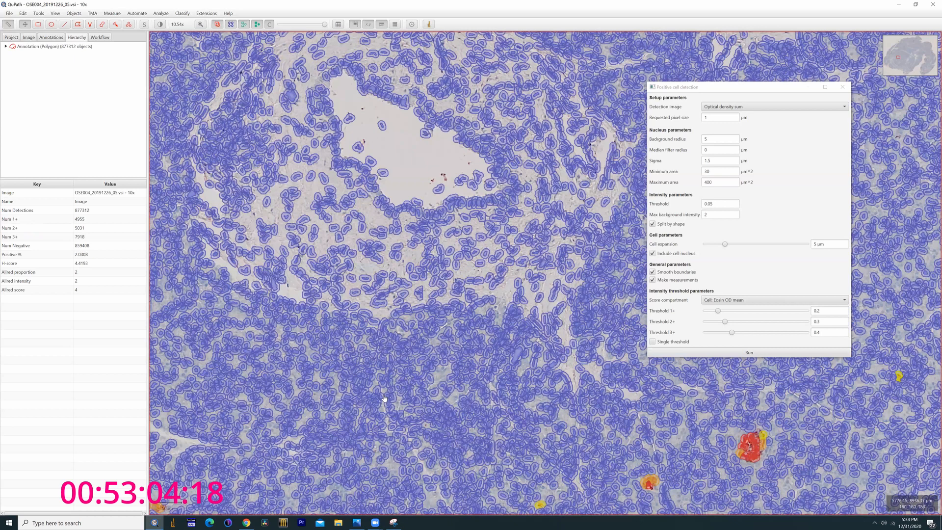
Examine the coverage of detected cells in the tissue below the duct and around the red-stained islets.
drag(387, 397, 540, 371)
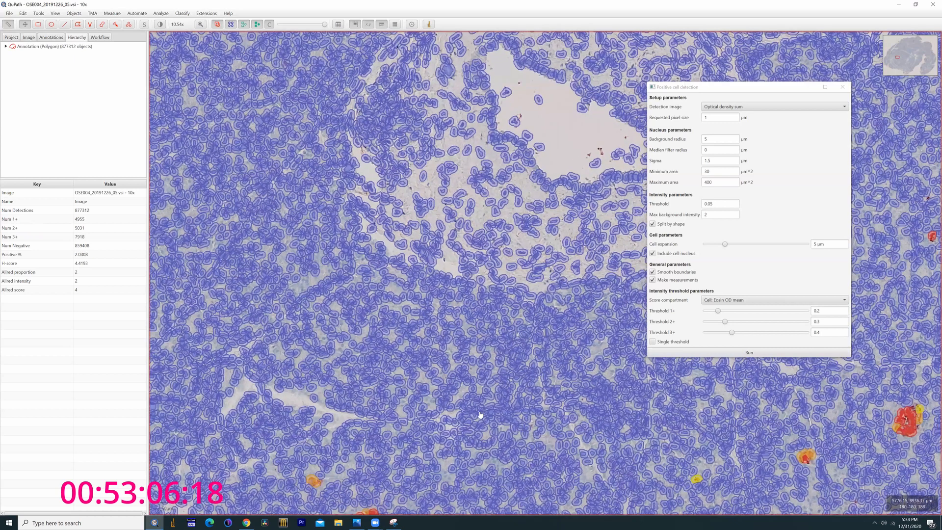
drag(458, 336, 414, 217)
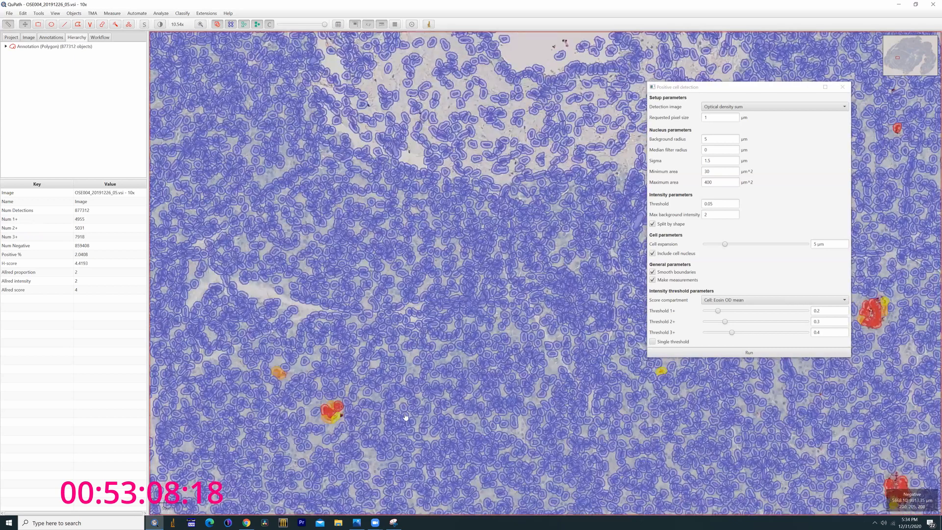
scroll(444, 415, down, 3)
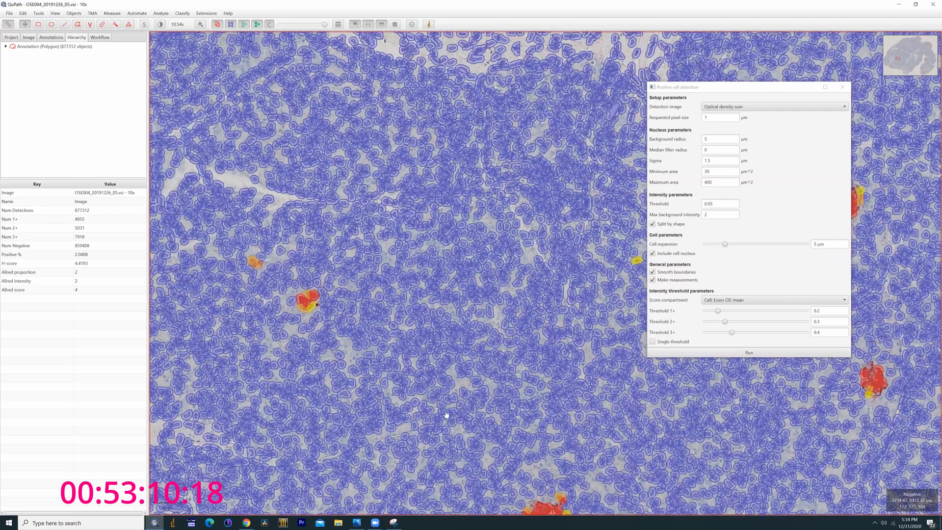
drag(544, 454, 403, 340)
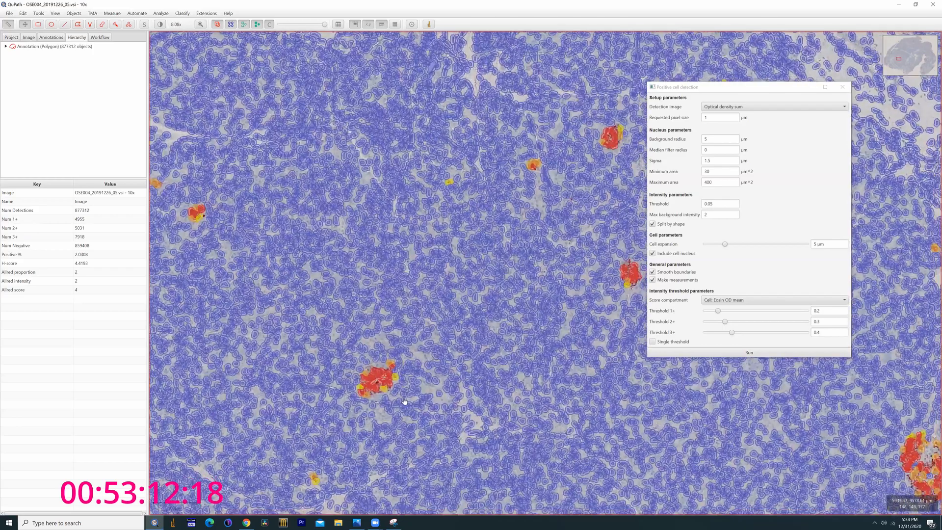
scroll(406, 402, up, 4)
scroll(407, 401, up, 2)
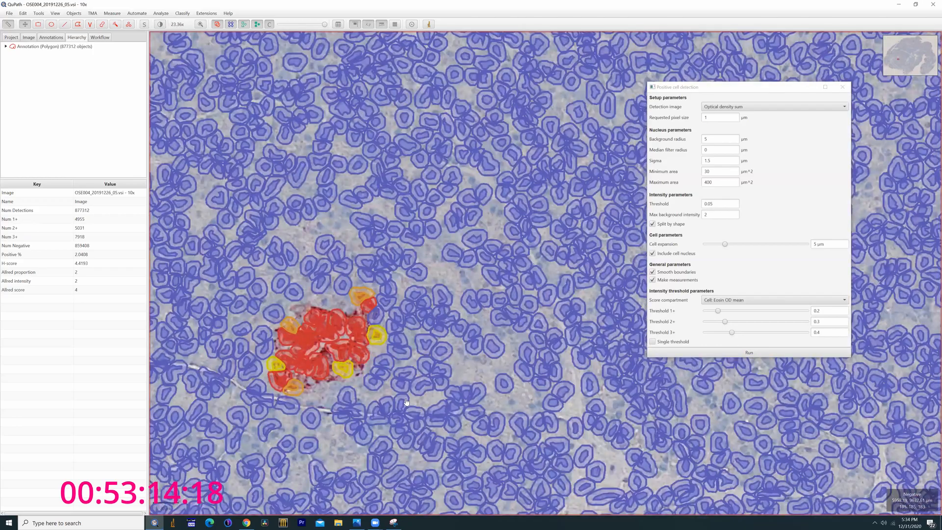
Compare the cell detections with the bare stain around the red-stained islet and the nearby tissue.
scroll(407, 401, down, 2)
key(d)
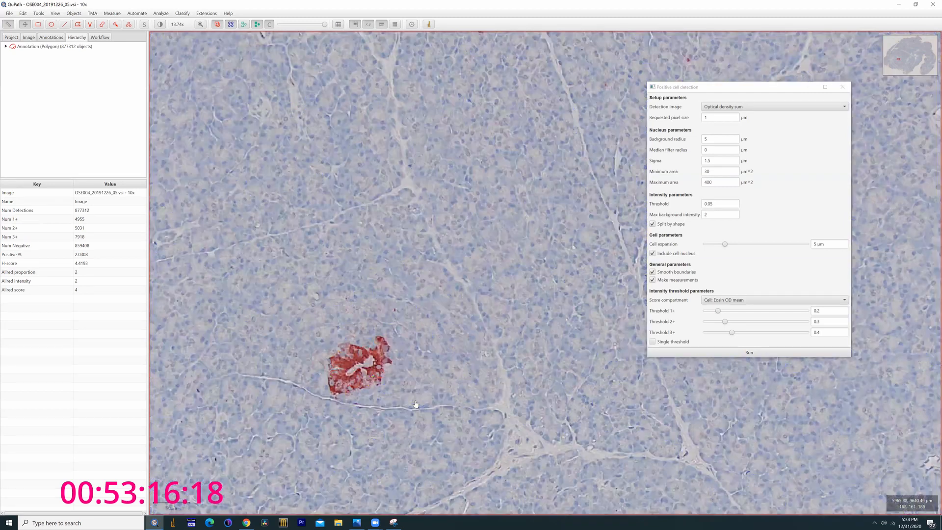
key(d)
key(d)
key(d)
key(d)
key(d)
drag(392, 446, 408, 371)
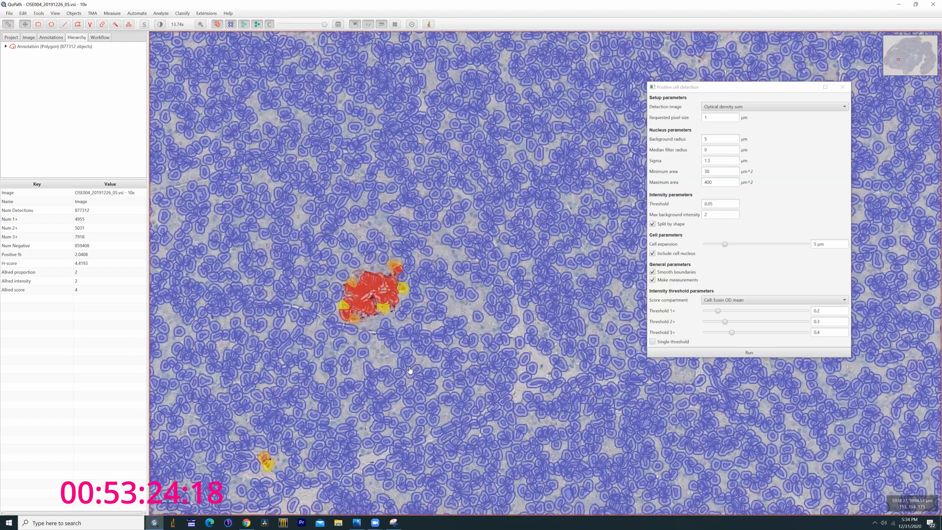
Set the minimum nucleus area to 25 µm^2 and rerun the positive cell detection.
double_click(711, 170)
text(25)
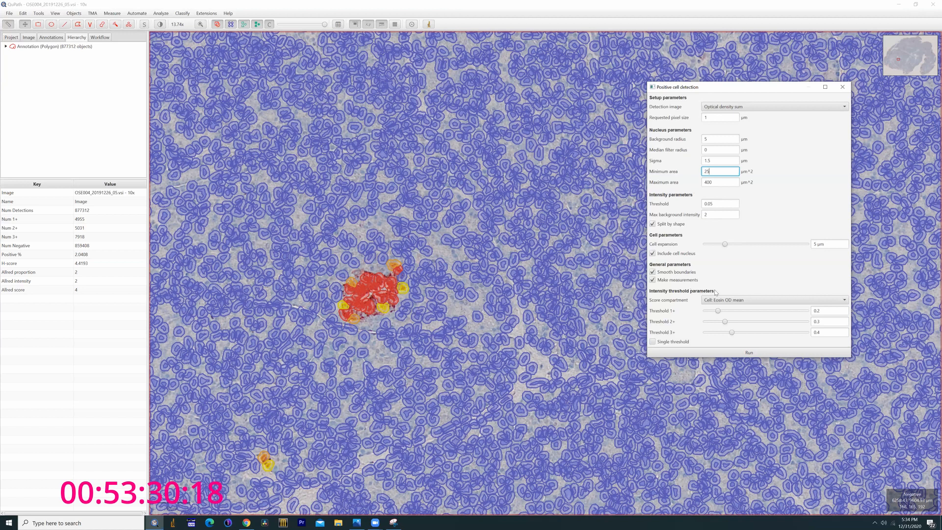
click(750, 352)
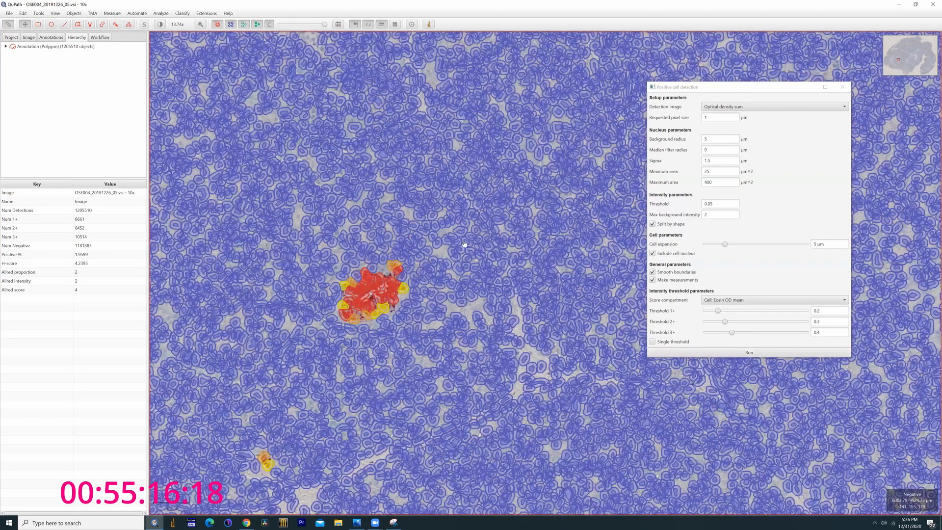
Compare the new cell detections with the bare stain in the tissue below the islet and along the connective tissue strands.
drag(495, 314, 477, 187)
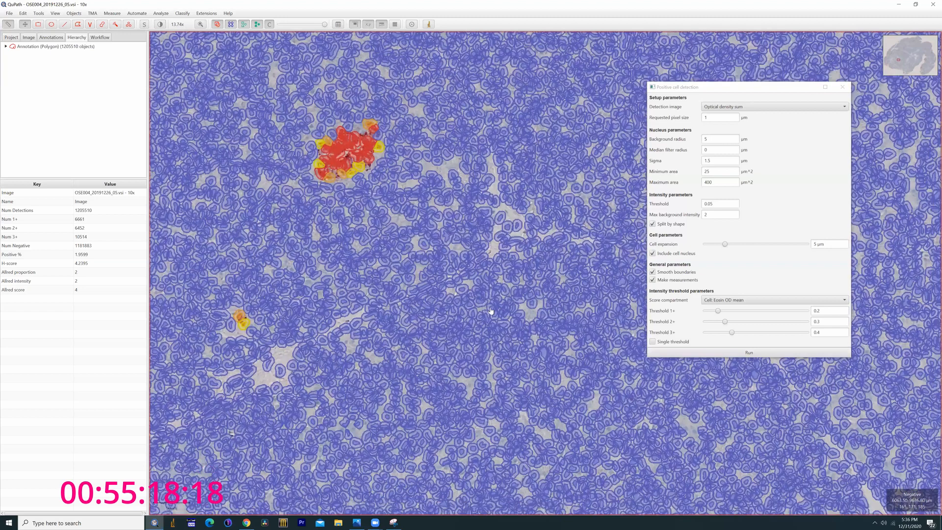
key(d)
key(d)
key(d)
key(d)
key(d)
key(d)
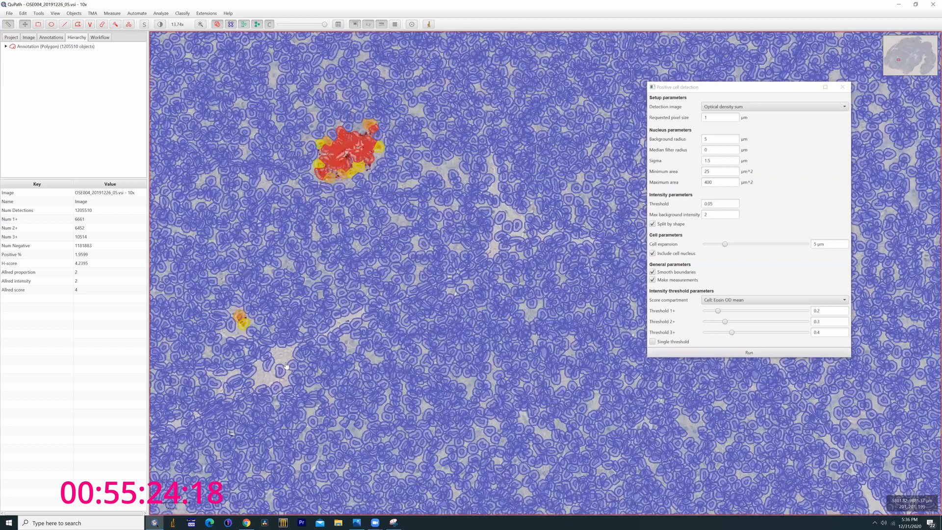
key(d)
Switch the cell display to nuclei only and show the detections again.
right_click(286, 365)
mouse_move(304, 397)
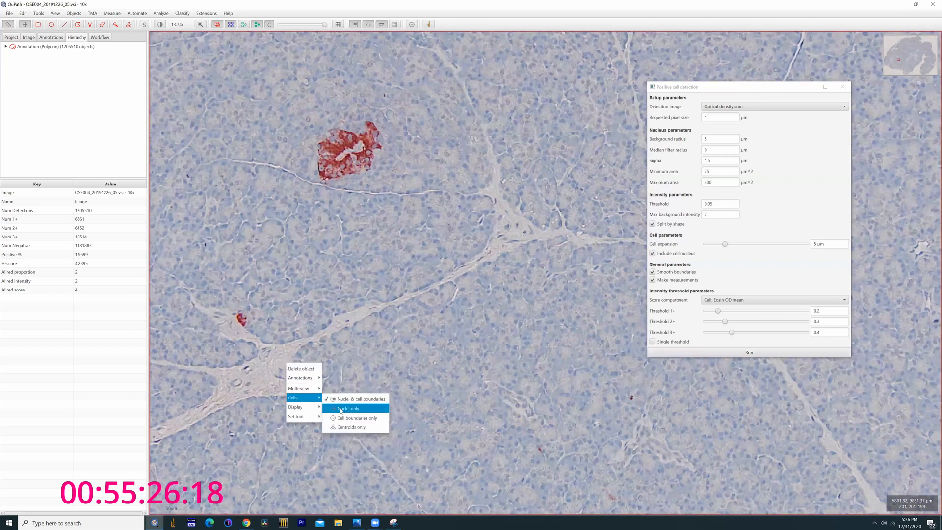
click(340, 410)
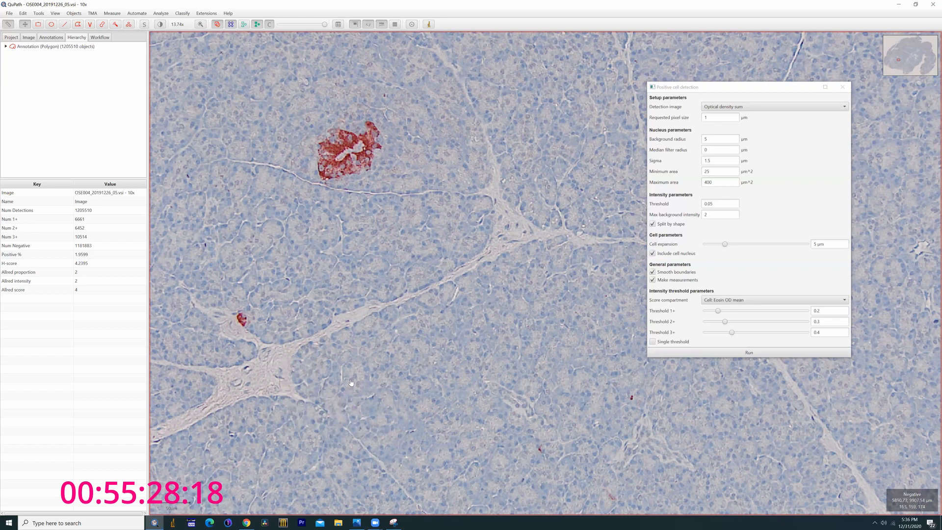
key(d)
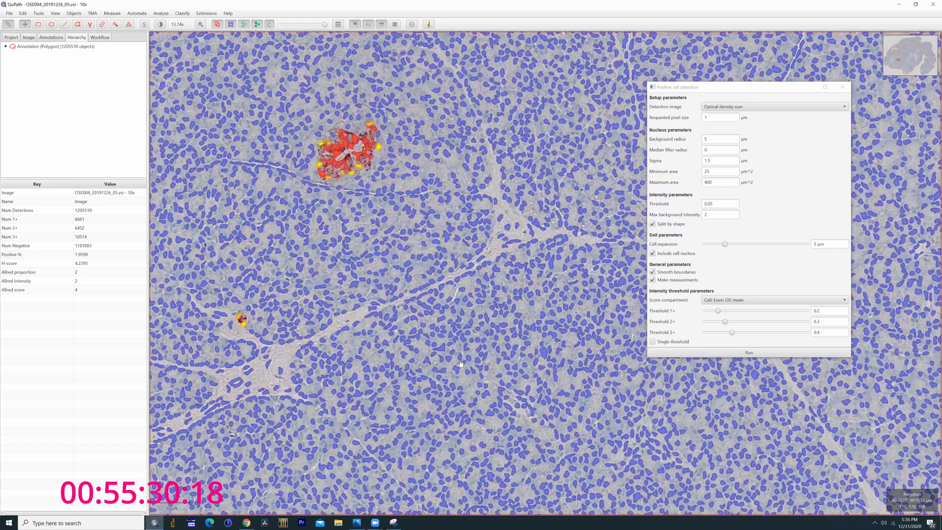
Compare the detected nuclei with the stained nuclei along the connective tissue strand and in the surrounding acinar tissue.
drag(405, 378, 377, 388)
drag(482, 343, 418, 377)
drag(539, 275, 466, 361)
drag(535, 262, 443, 414)
drag(559, 196, 168, 156)
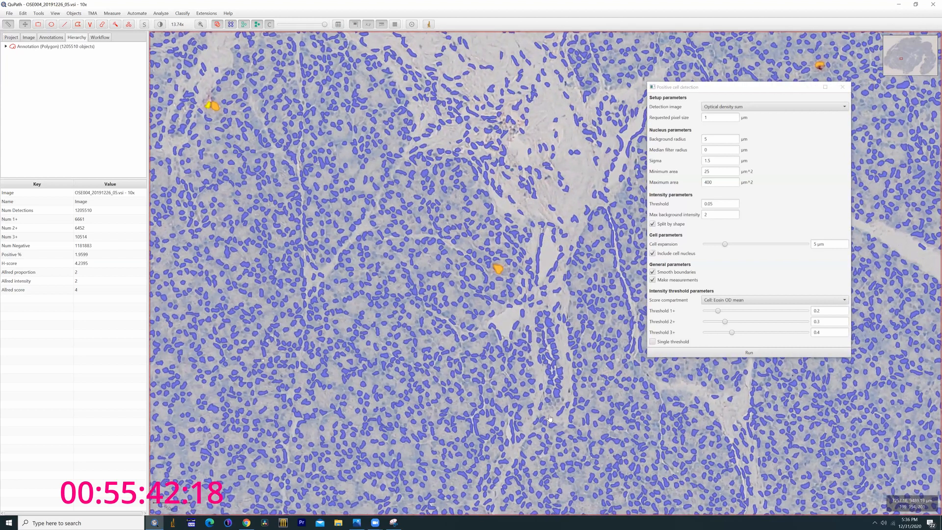
drag(584, 413, 573, 350)
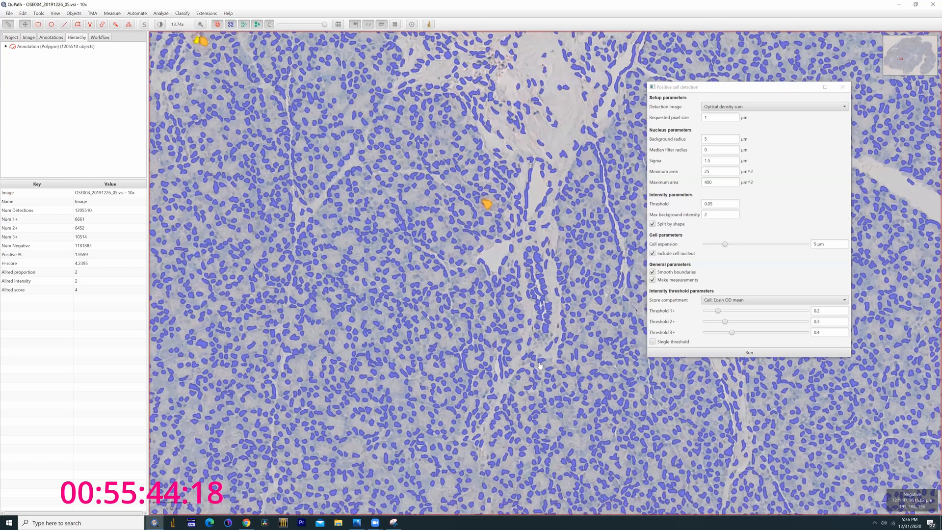
key(d)
key(d)
key(d)
key(d)
key(d)
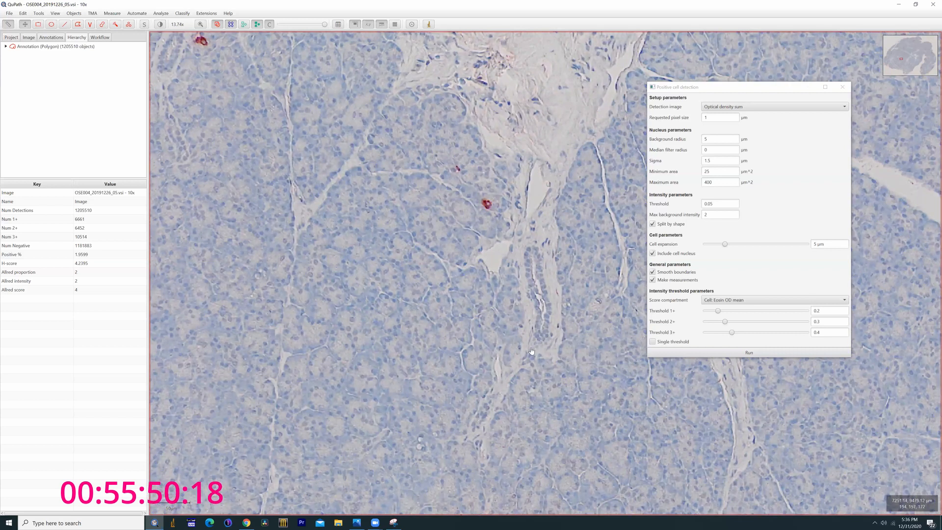
key(d)
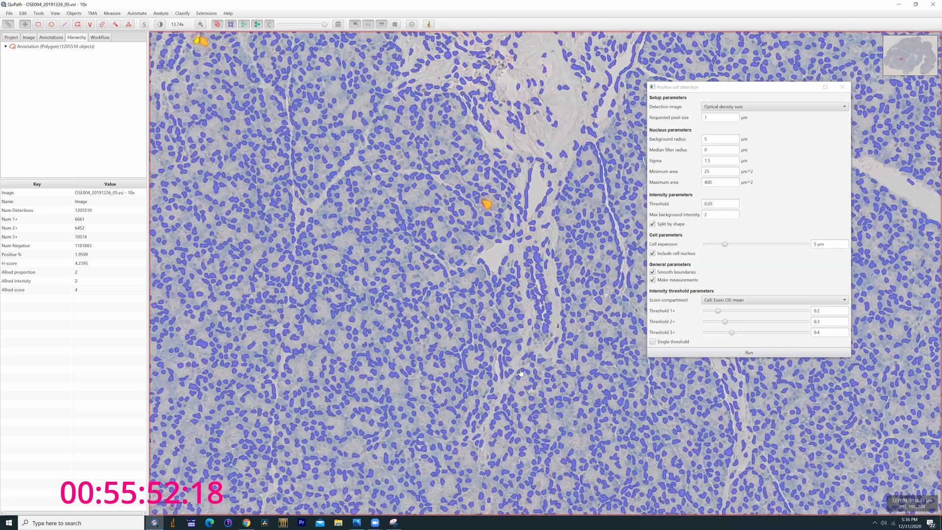
Examine the detected nuclei in and around the large oval islet and along the neighbouring connective tissue.
scroll(527, 360, down, 3)
scroll(520, 373, up, 1)
drag(567, 418, 540, 318)
scroll(482, 328, up, 1)
scroll(482, 327, up, 3)
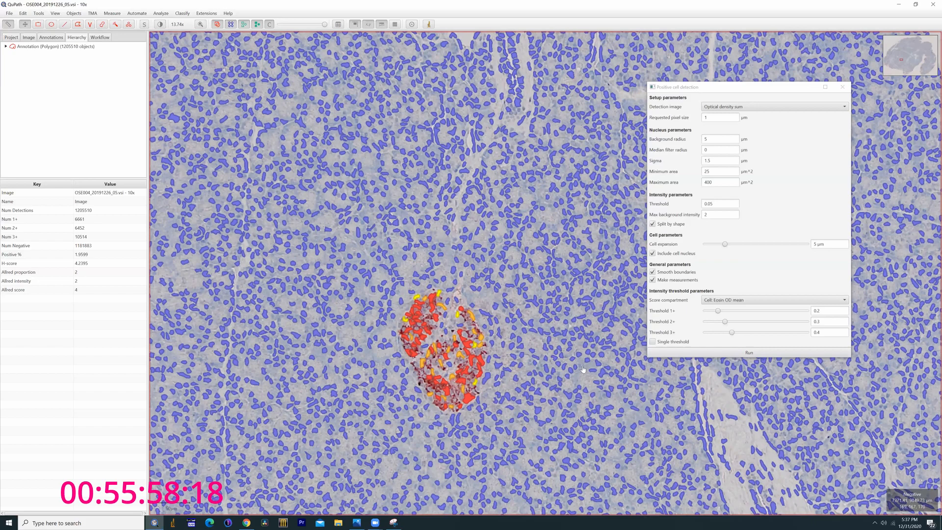
drag(586, 411, 478, 260)
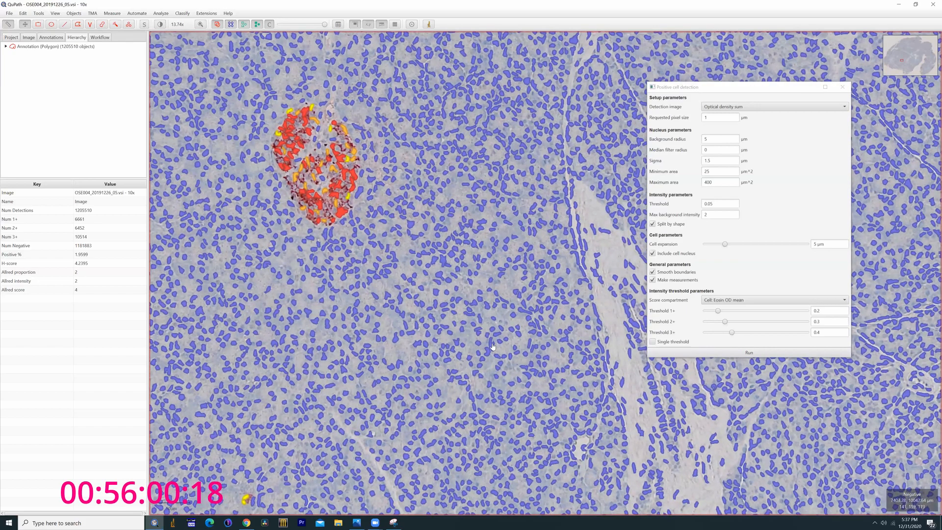
scroll(492, 347, down, 1)
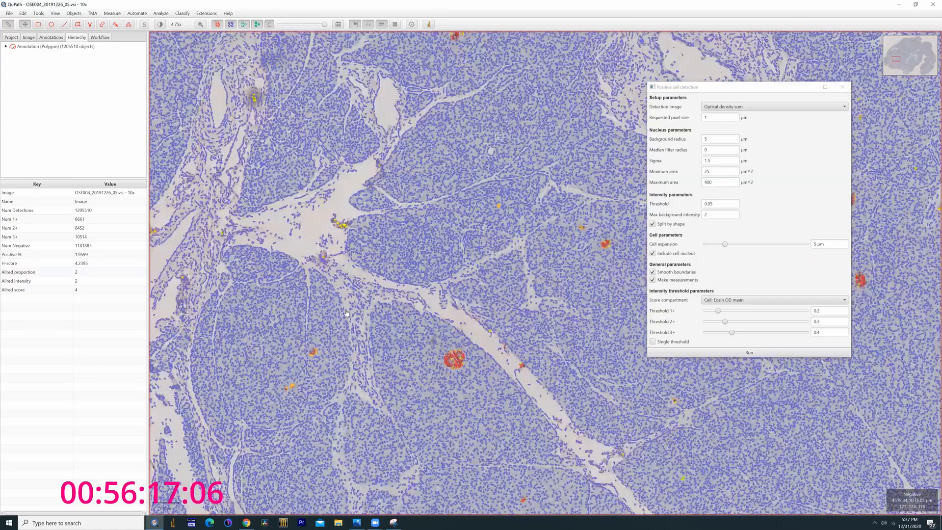
Inspect the positive and negative nuclei of the small islet above the branching duct at several magnifications.
drag(346, 312, 314, 410)
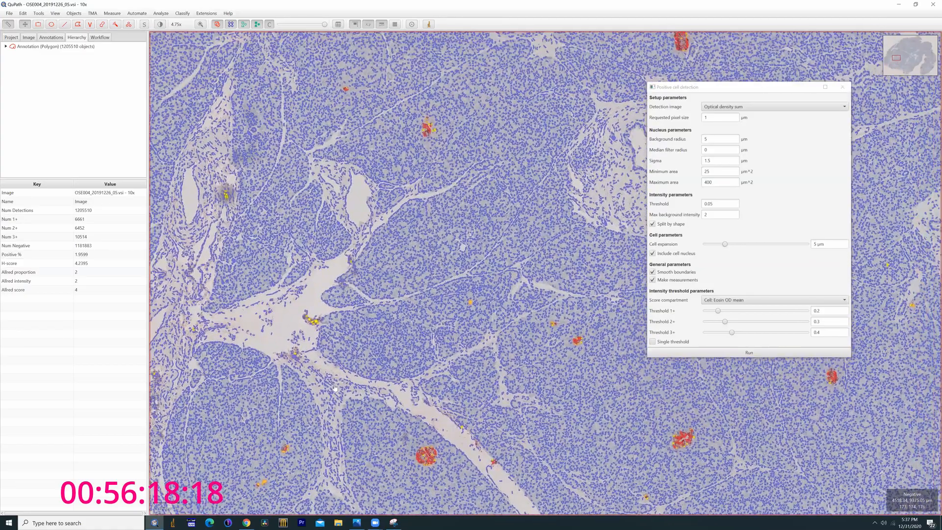
drag(472, 139, 455, 235)
scroll(455, 234, up, 5)
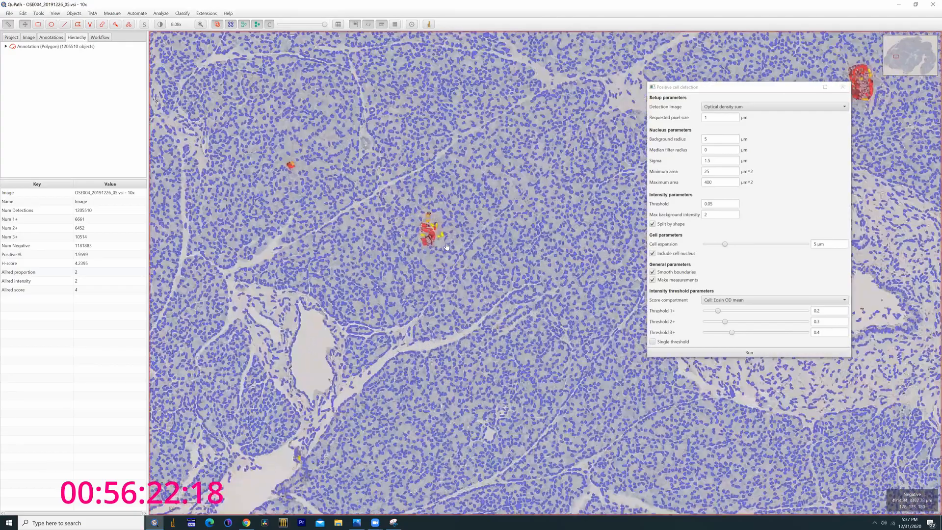
scroll(447, 247, up, 2)
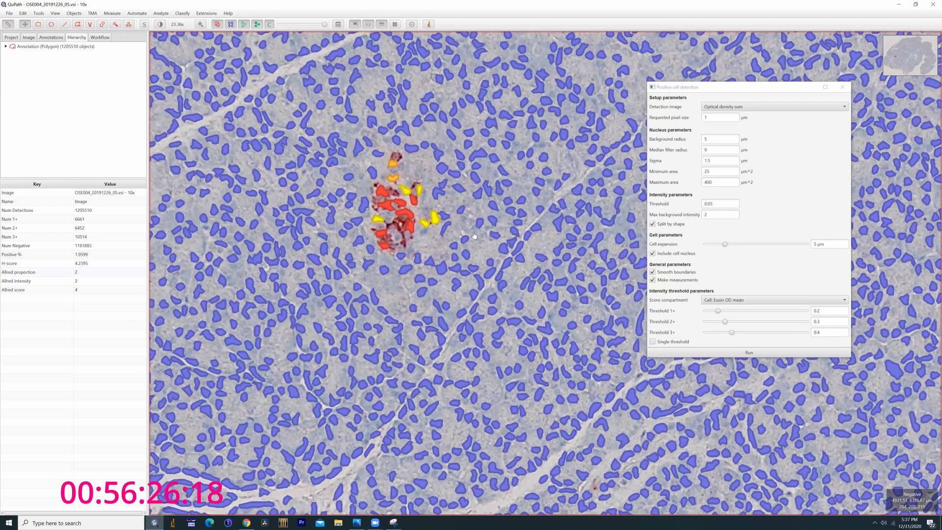
scroll(472, 249, down, 1)
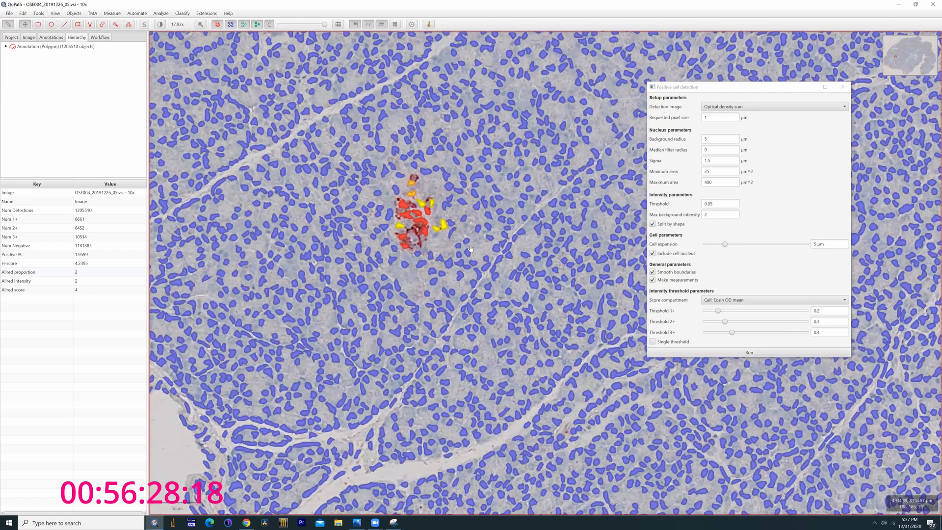
scroll(473, 249, down, 1)
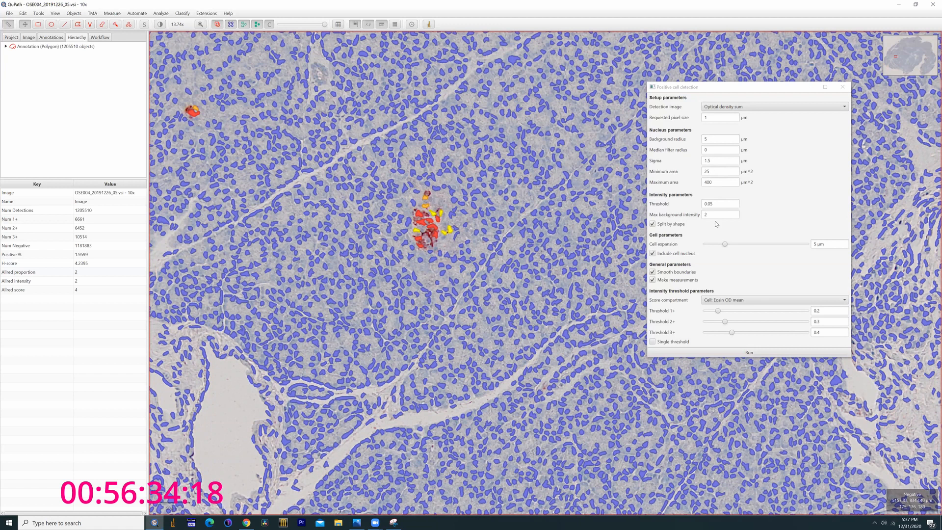
Restore the cell display to show both nuclei and cell boundaries.
right_click(437, 264)
mouse_move(446, 297)
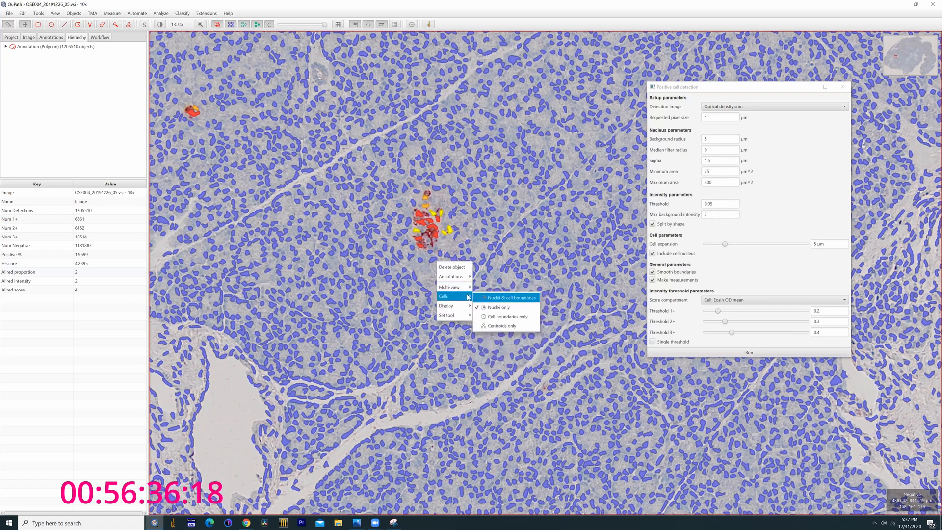
click(494, 296)
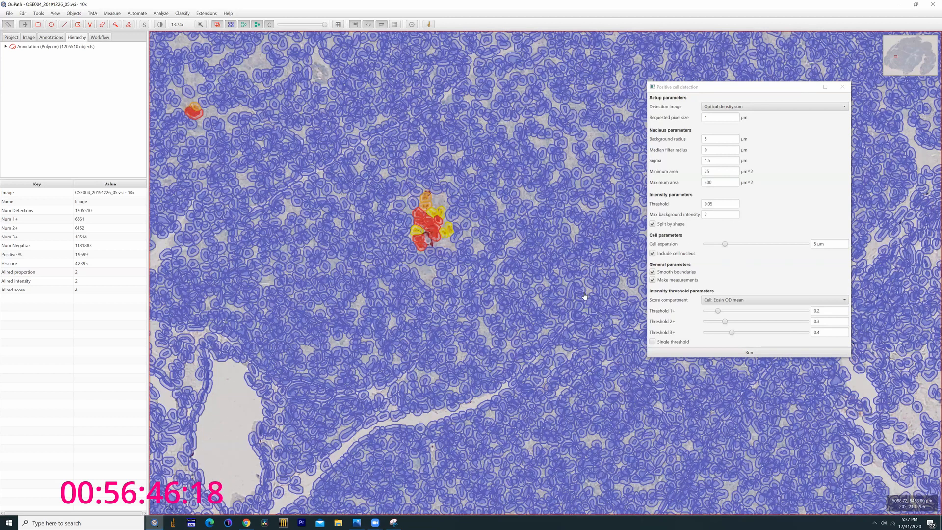
Survey the full cell detections across the wider tissue, checking for gaps between cells and around the islets.
drag(427, 316, 370, 242)
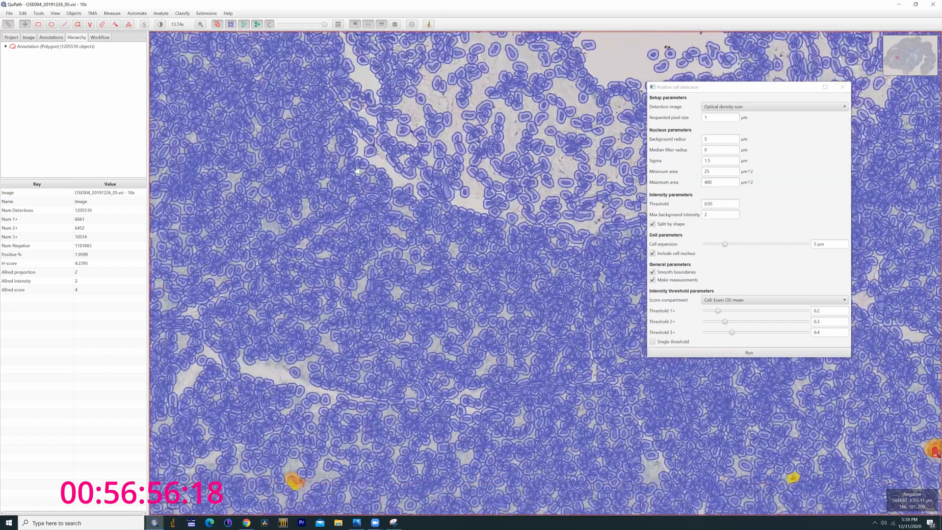
scroll(395, 229, down, 5)
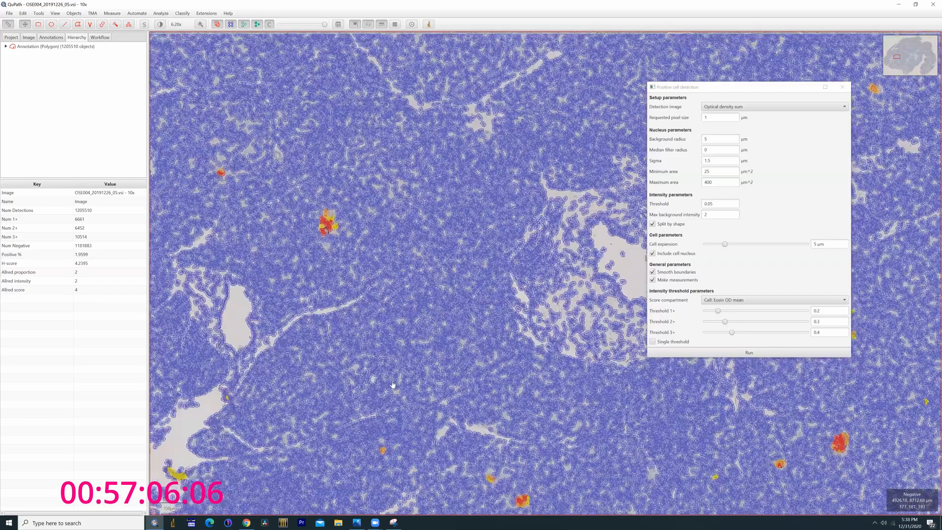
drag(340, 338, 390, 385)
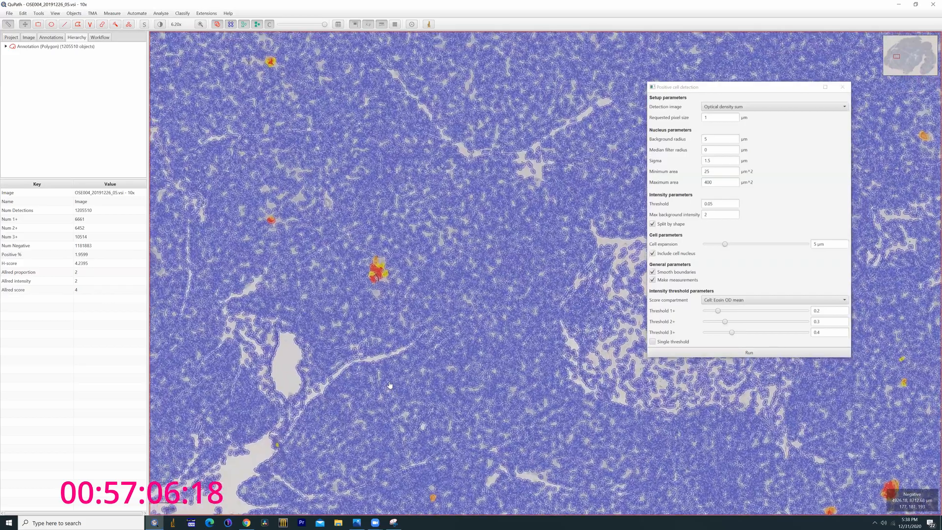
drag(345, 311, 369, 346)
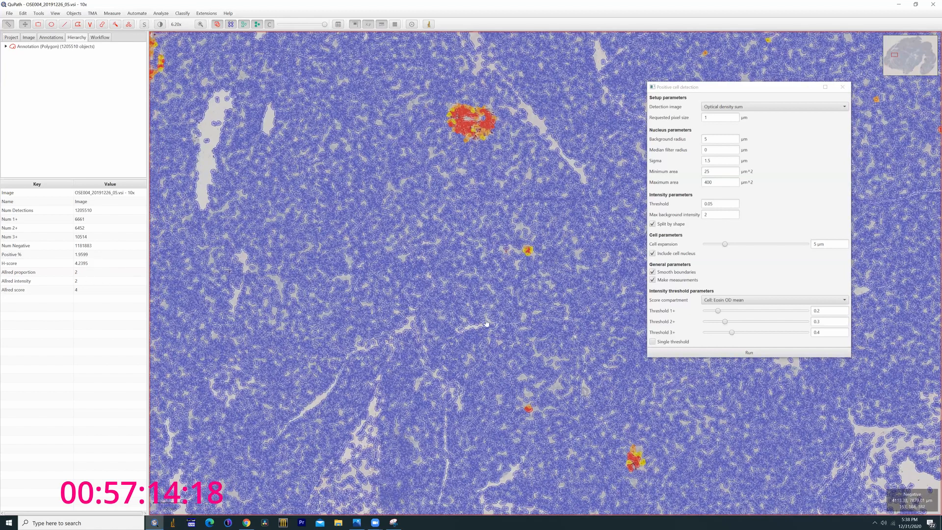
drag(486, 322, 346, 370)
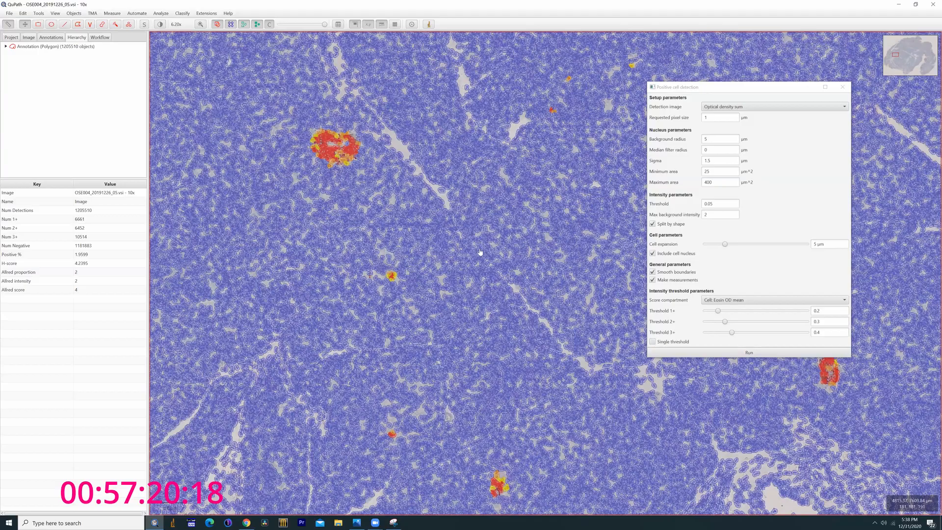
Examine the cell detections around the round and oval islets at several magnifications, checking for undetected gaps.
drag(479, 252, 496, 317)
scroll(321, 257, up, 1)
drag(291, 221, 364, 296)
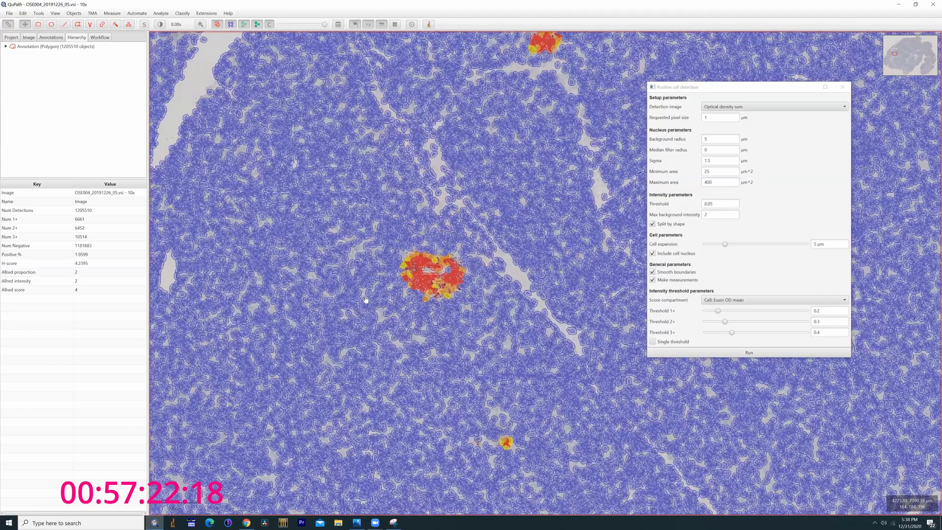
drag(575, 168, 259, 317)
drag(530, 220, 467, 279)
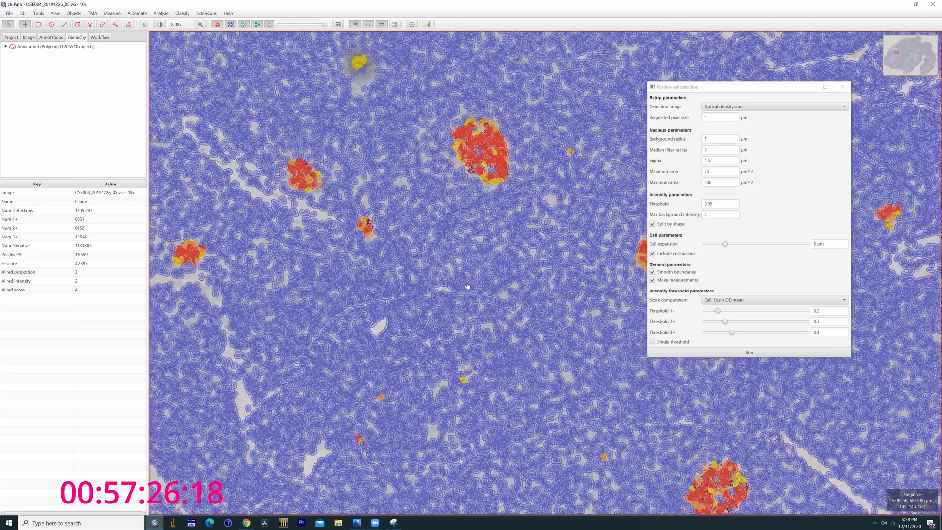
scroll(467, 272, up, 2)
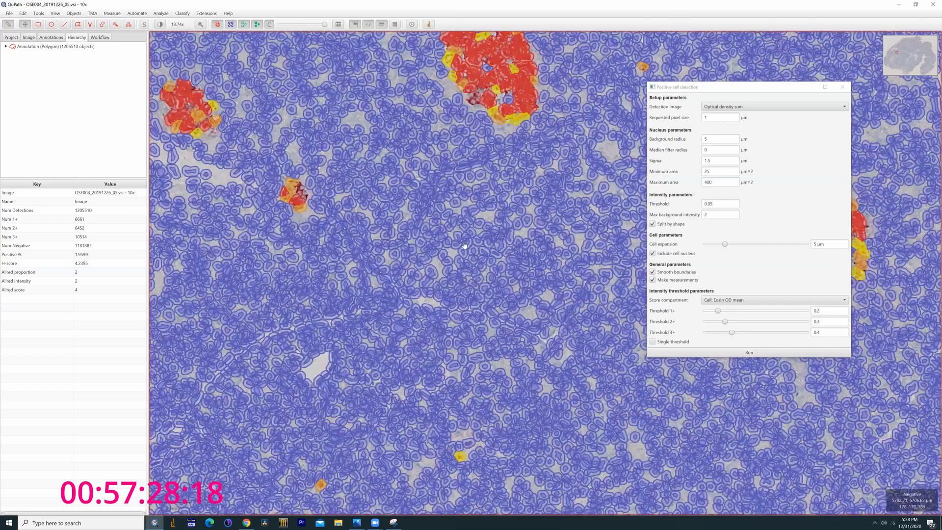
drag(464, 244, 466, 317)
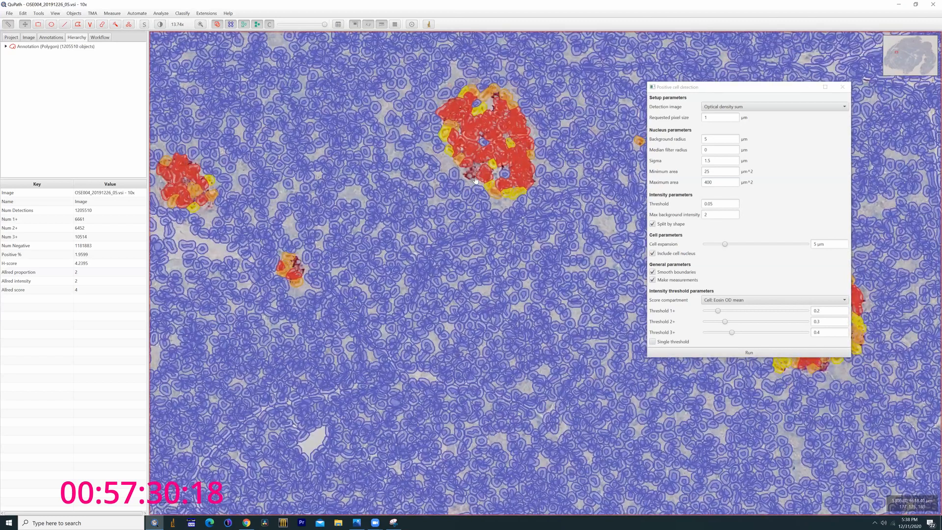
Set the minimum nucleus area to 20 µm^2 and rerun positive cell detection on the tissue annotation.
double_click(714, 173)
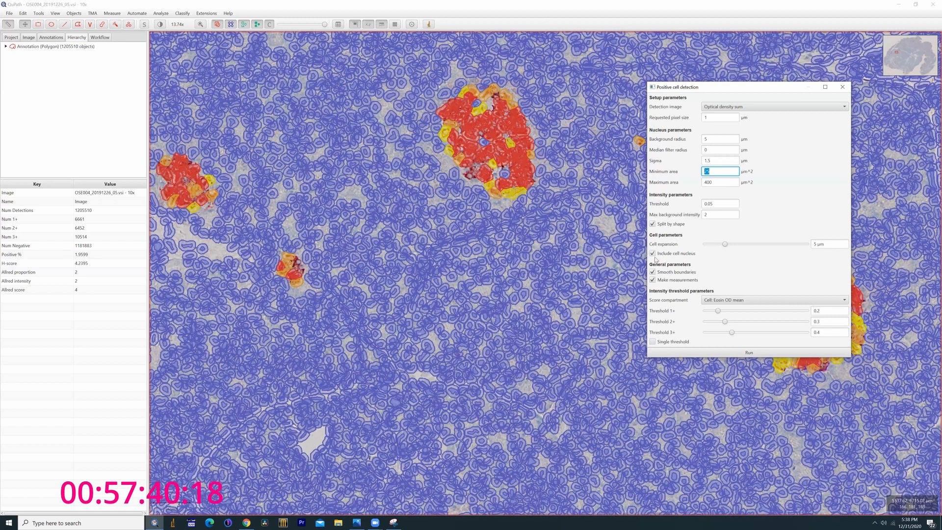
text(2)
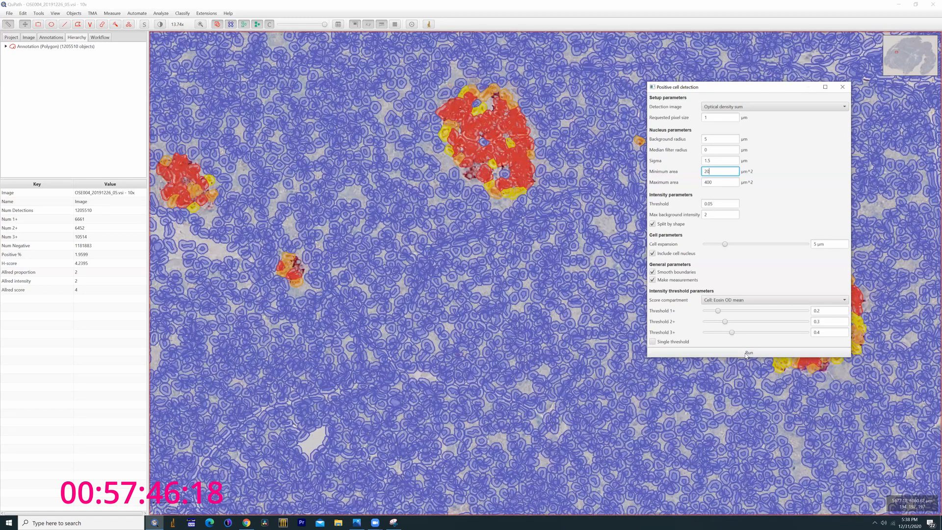
click(746, 353)
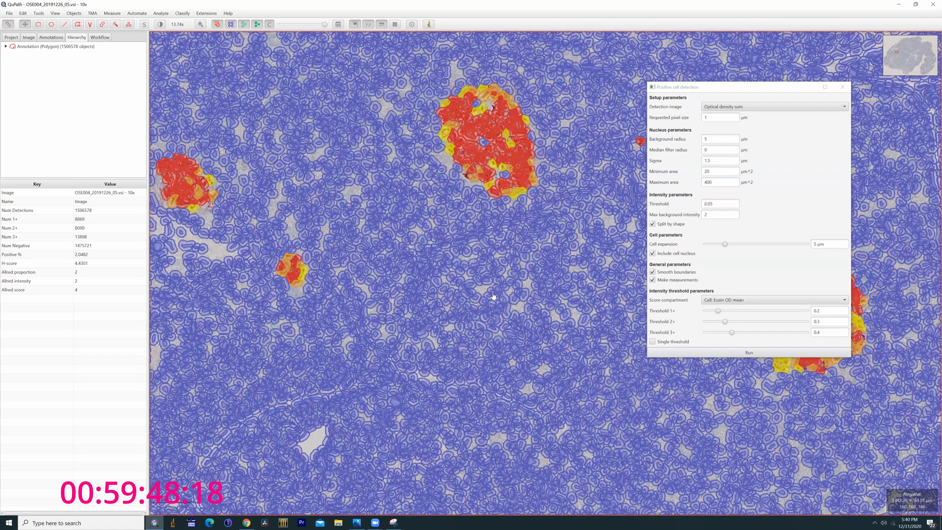
Compare the new detections with the underlying stain, and display them unfilled as nuclei only.
key(d)
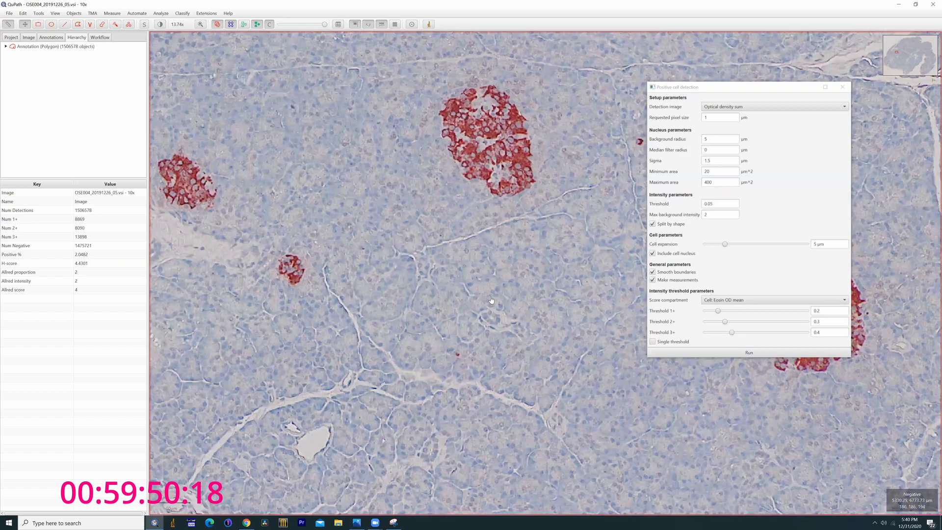
key(d)
key(f)
right_click(484, 298)
mouse_move(497, 335)
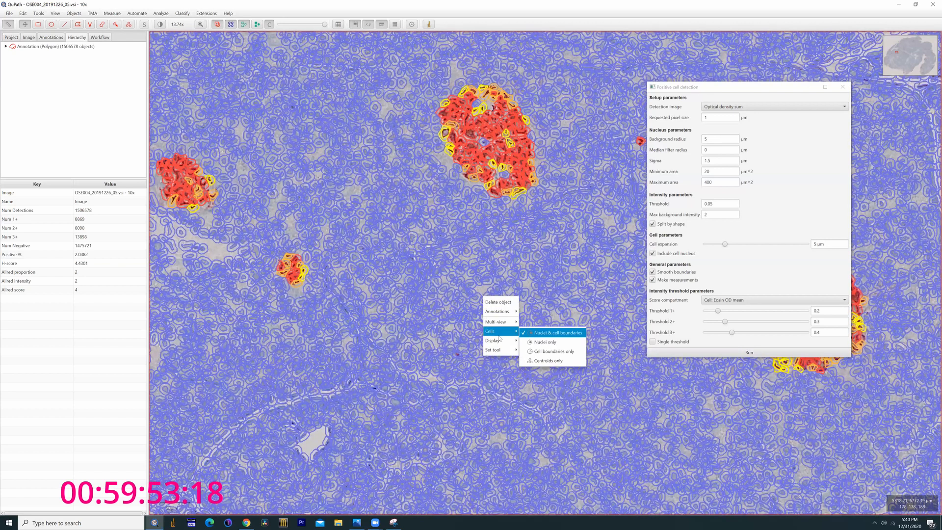
click(532, 345)
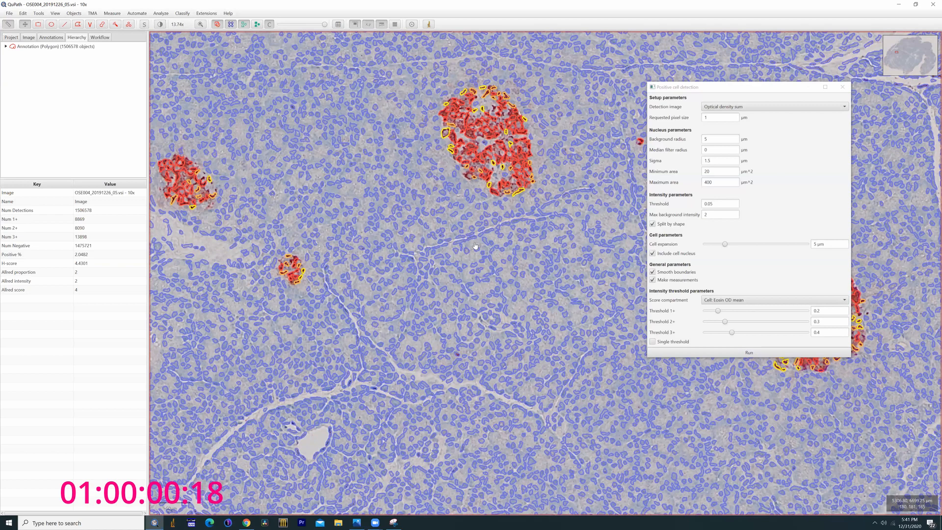
Inspect the outlined nuclei along the branching connective tissue and around the neighbouring islets.
drag(394, 350, 587, 268)
drag(310, 332, 475, 210)
drag(502, 348, 419, 349)
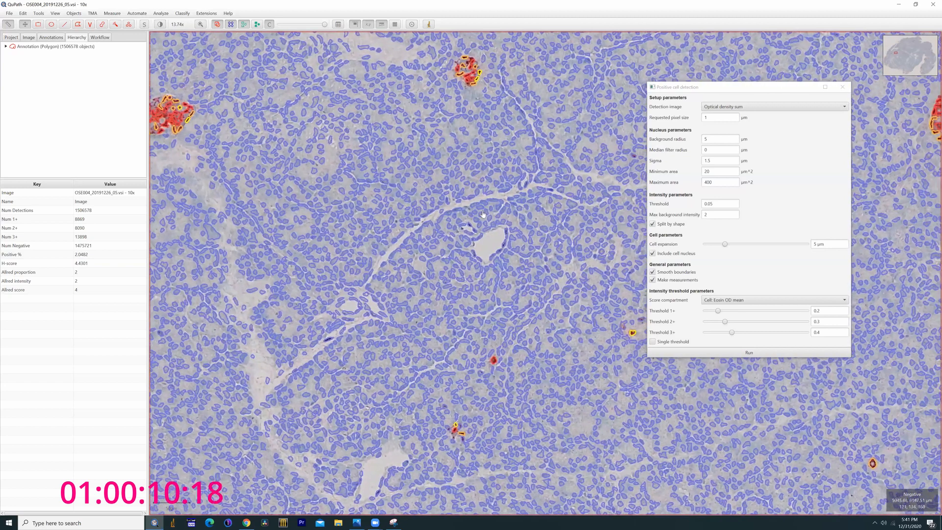
drag(545, 181, 398, 284)
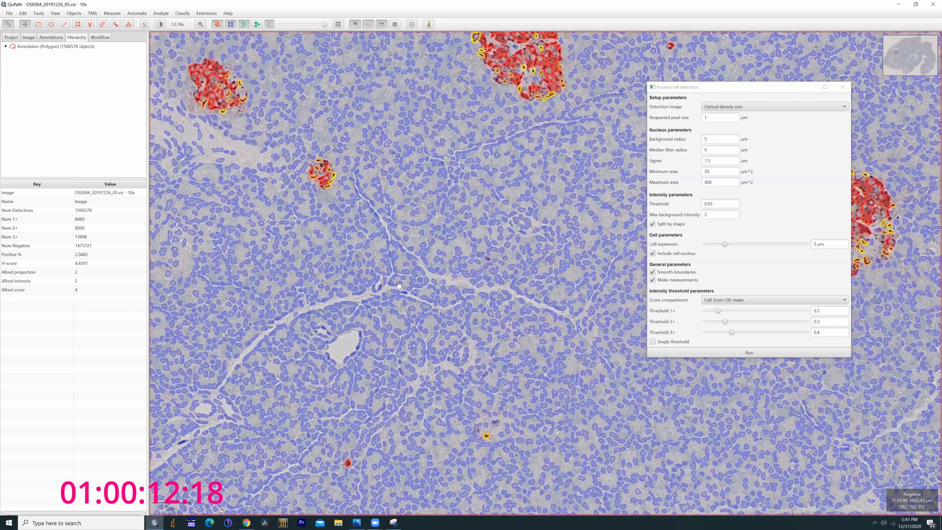
drag(402, 298, 435, 346)
drag(587, 189, 585, 242)
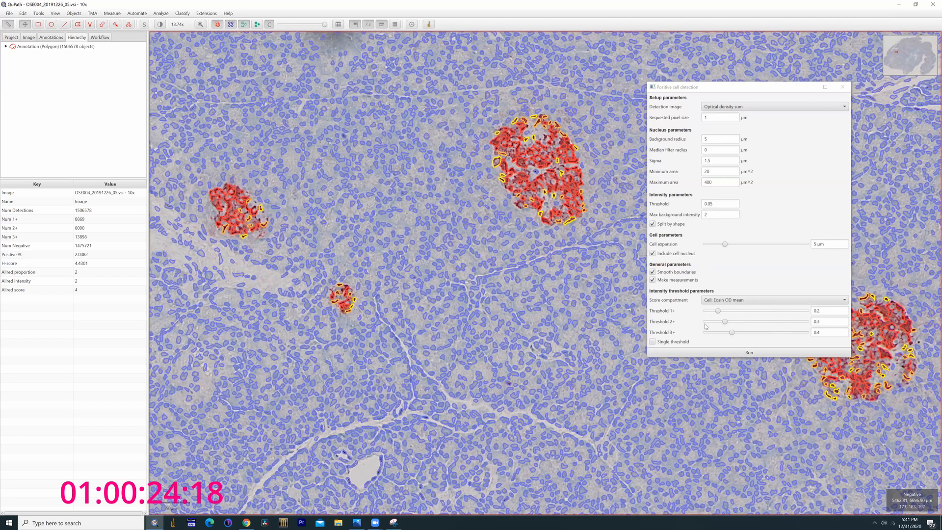
Bring the cell boundaries back into the detection display.
right_click(476, 269)
mouse_move(490, 303)
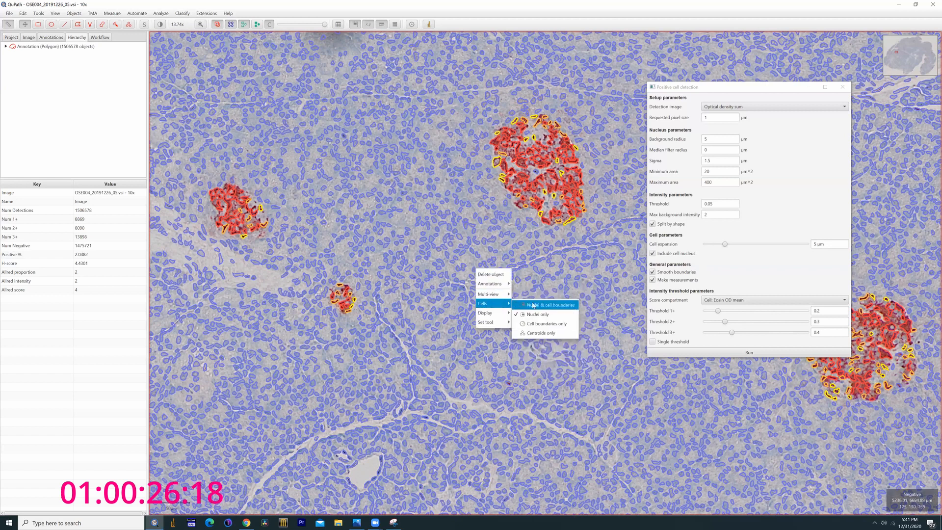
click(536, 324)
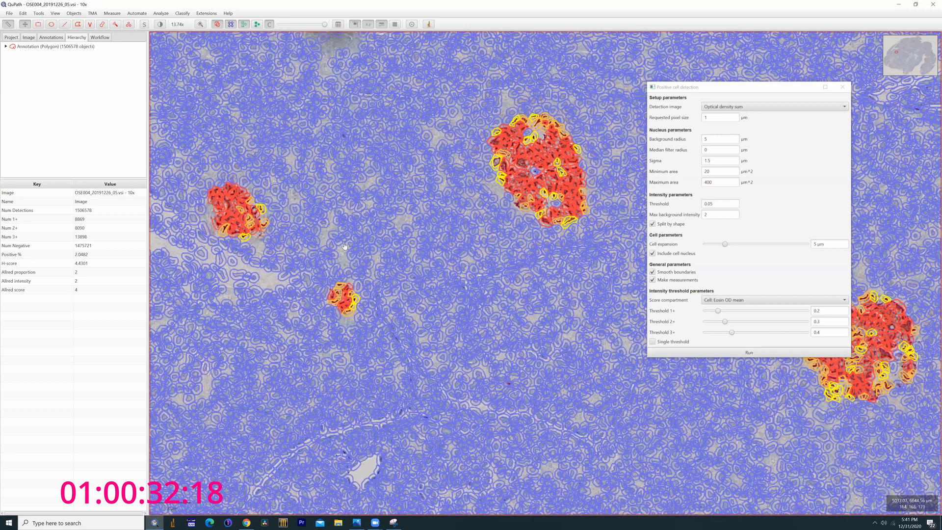
Survey cell coverage and positive islets from the dark-stained spot out to the wider tissue at low magnification.
drag(345, 246, 515, 309)
drag(313, 208, 321, 278)
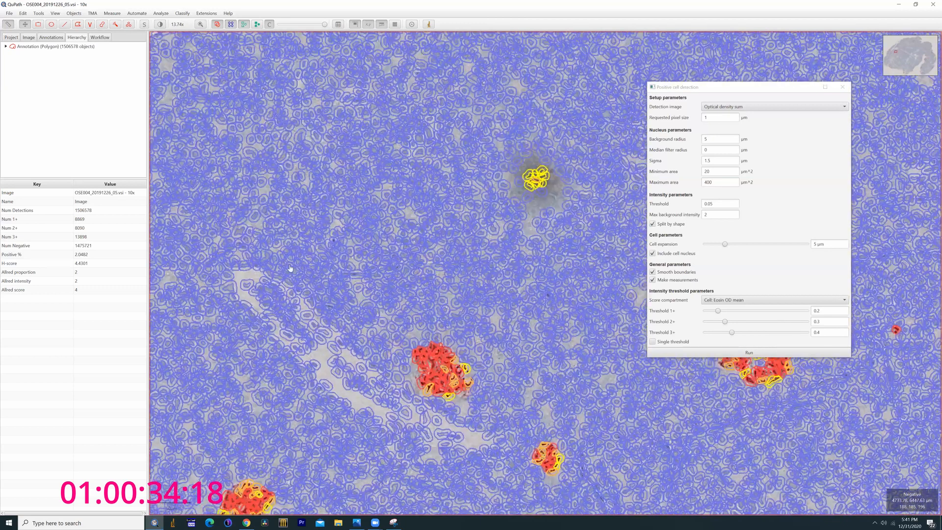
scroll(416, 228, down, 5)
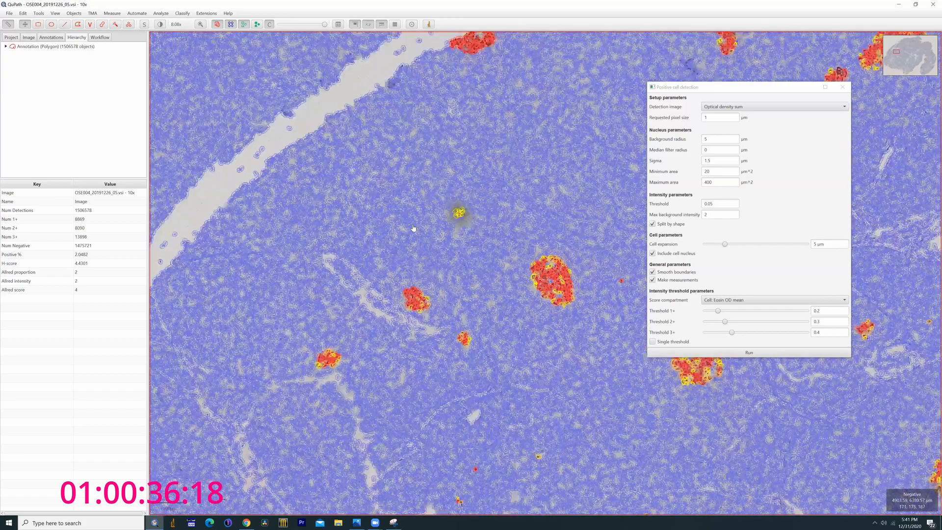
scroll(412, 229, down, 2)
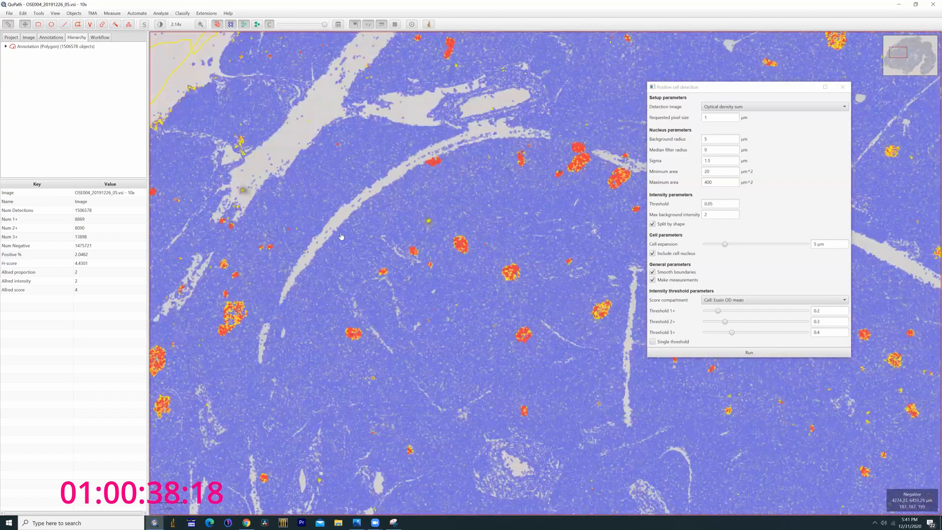
drag(406, 177, 382, 123)
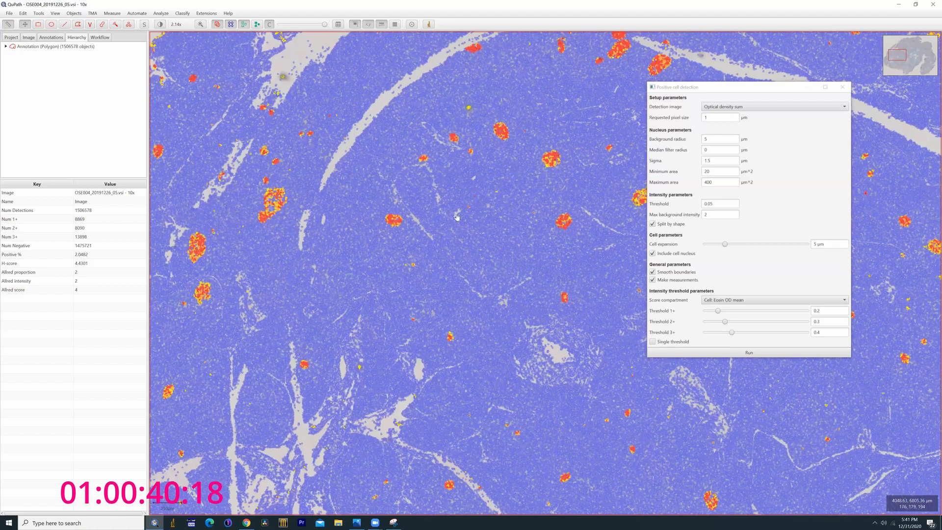
drag(541, 325, 447, 225)
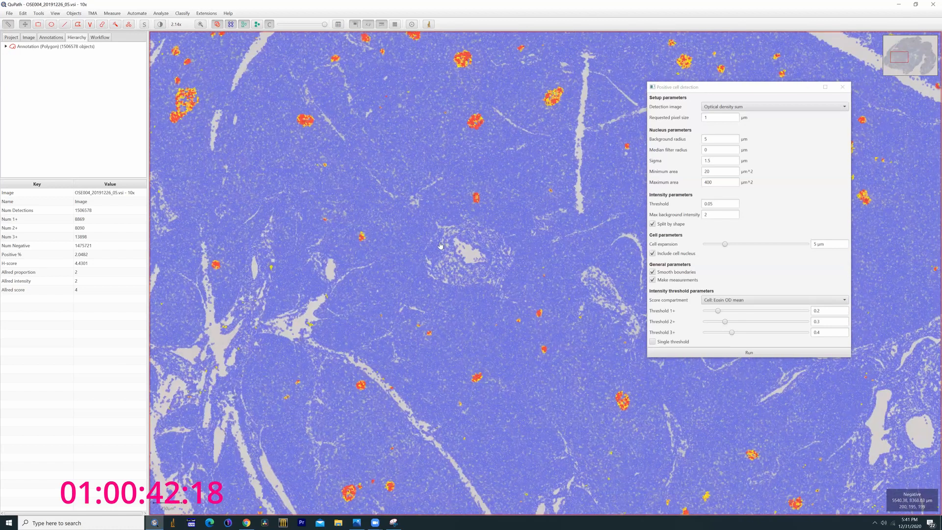
Close the Positive cell detection dialog and review the annotation measurements in a table wide enough to show the score columns.
click(337, 24)
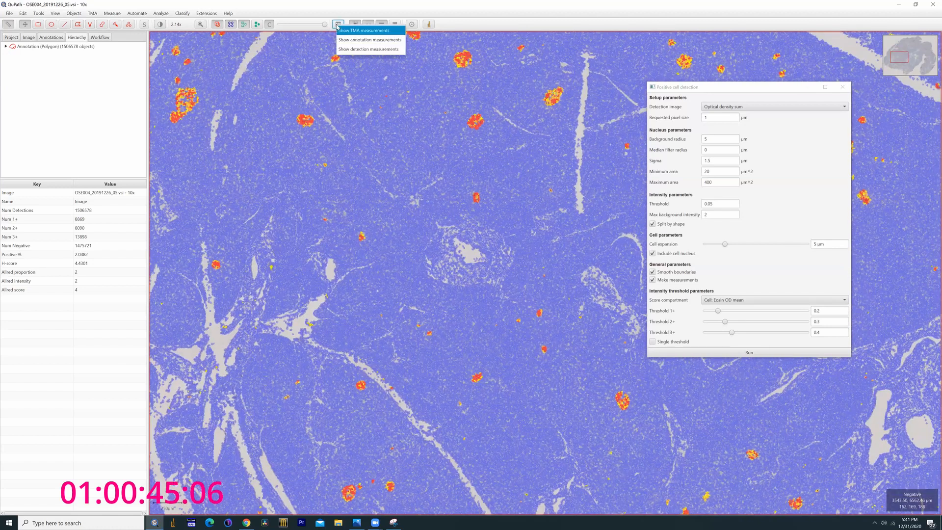
click(364, 40)
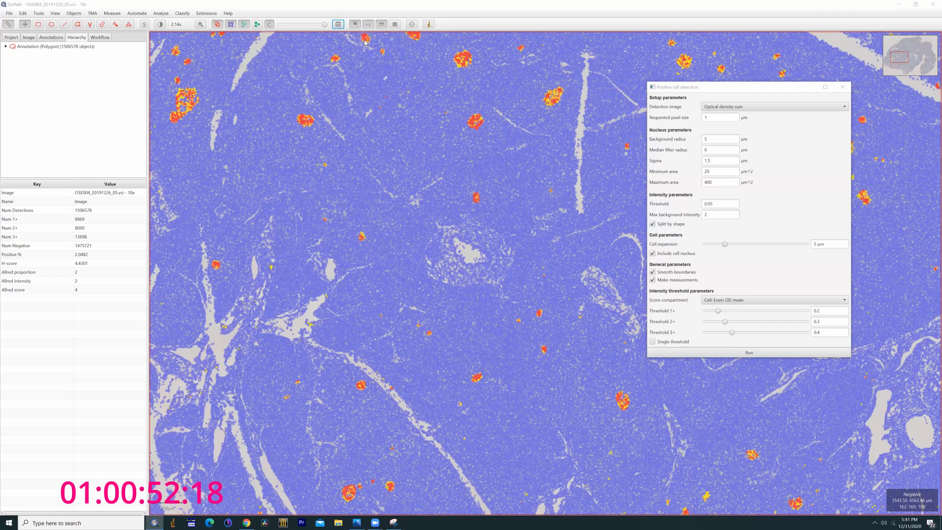
click(842, 87)
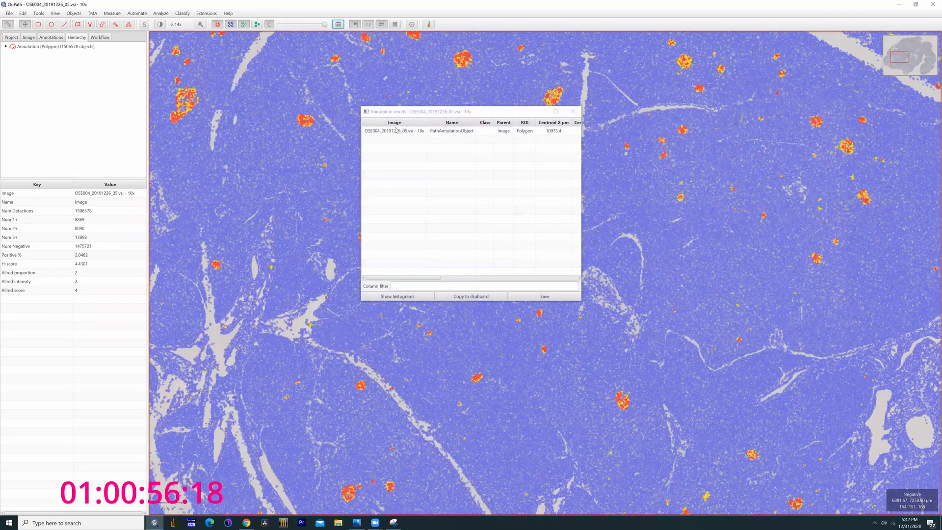
drag(581, 151, 830, 151)
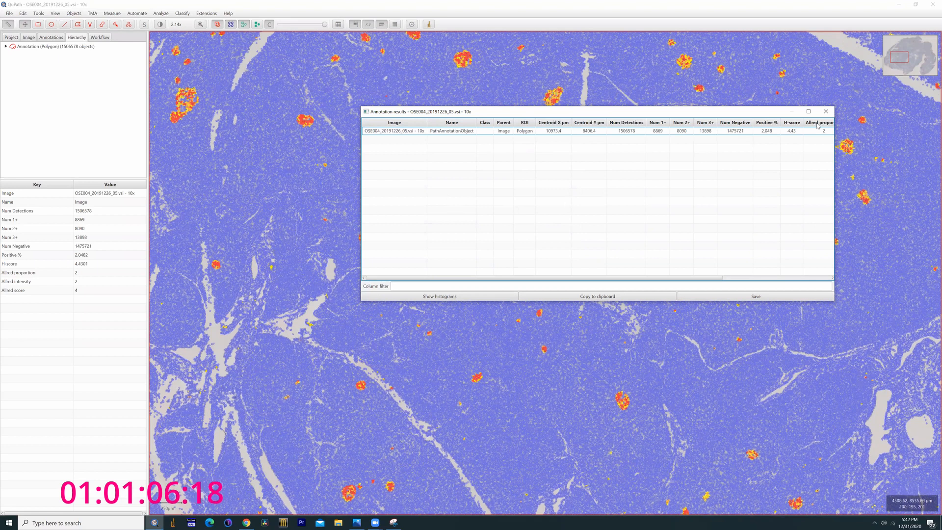
click(825, 112)
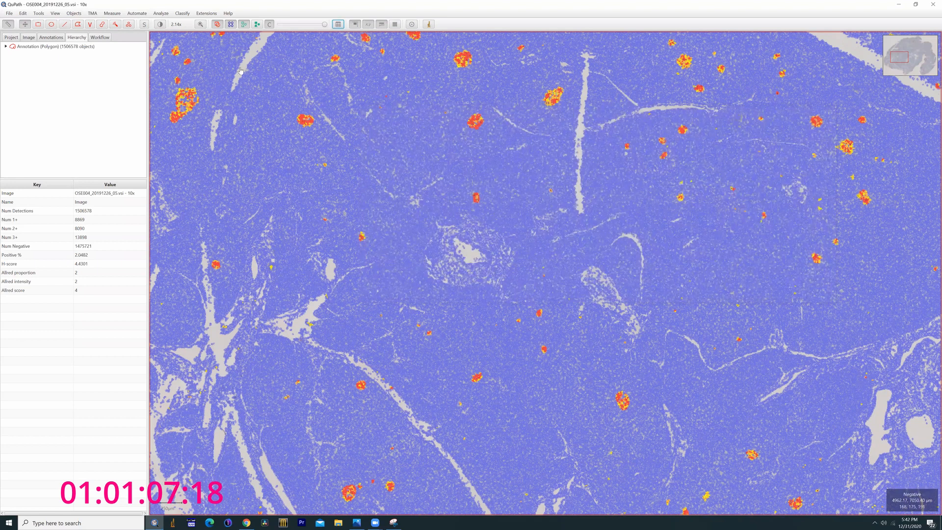
click(161, 13)
mouse_move(207, 15)
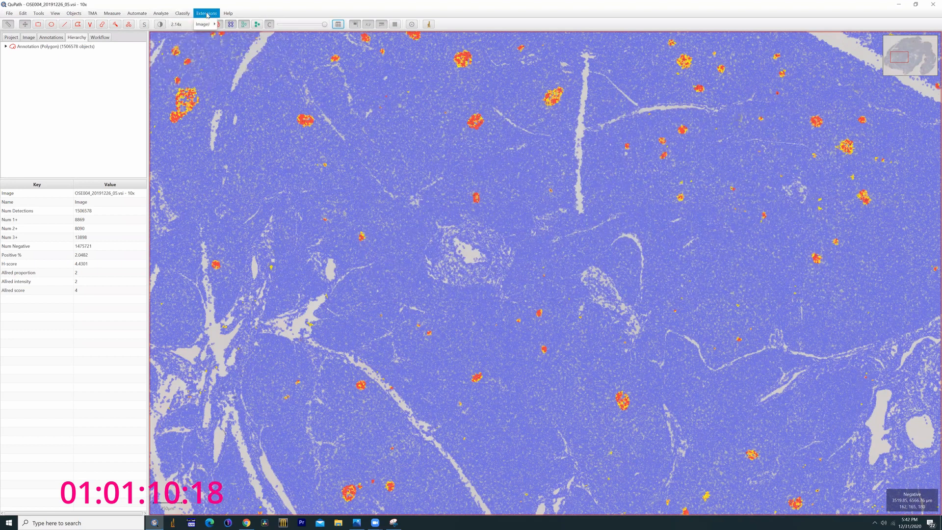
mouse_move(112, 13)
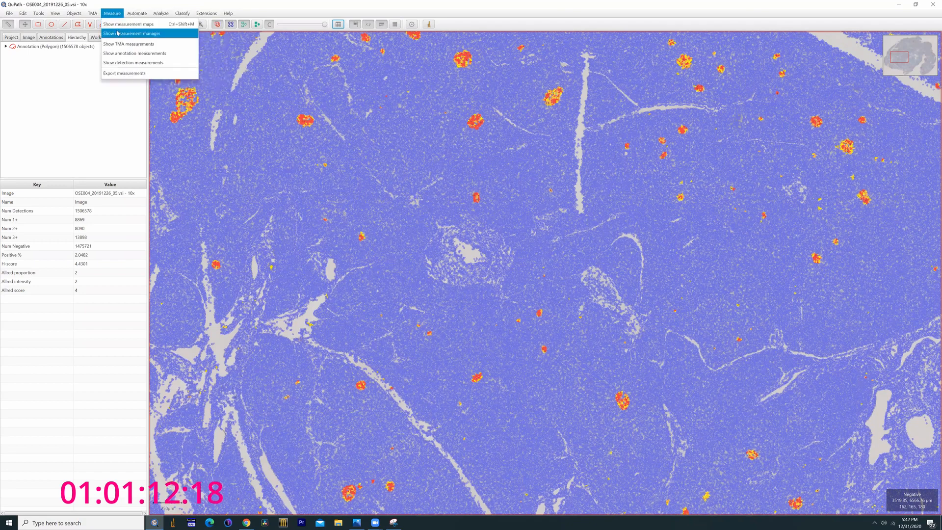
mouse_move(99, 33)
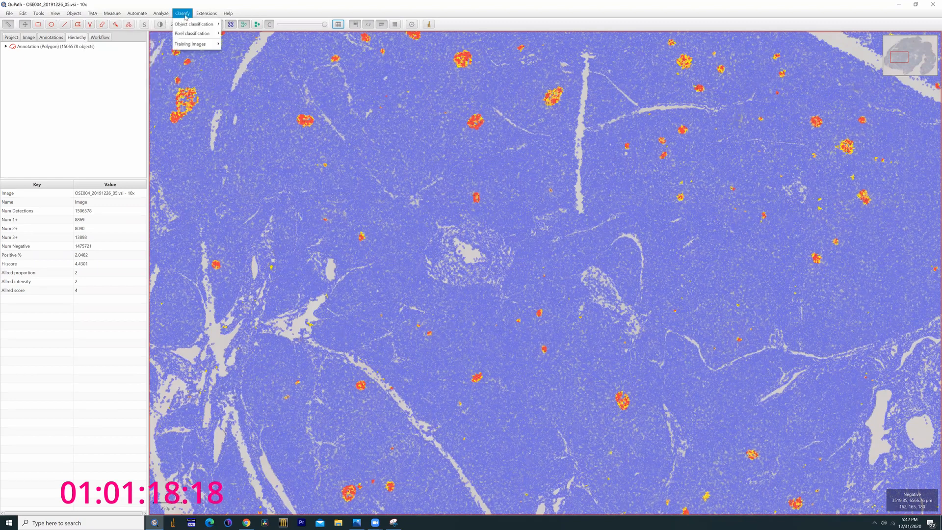
click(186, 15)
Display the detection measurements in a table wide enough to show the nucleus shape columns.
click(338, 24)
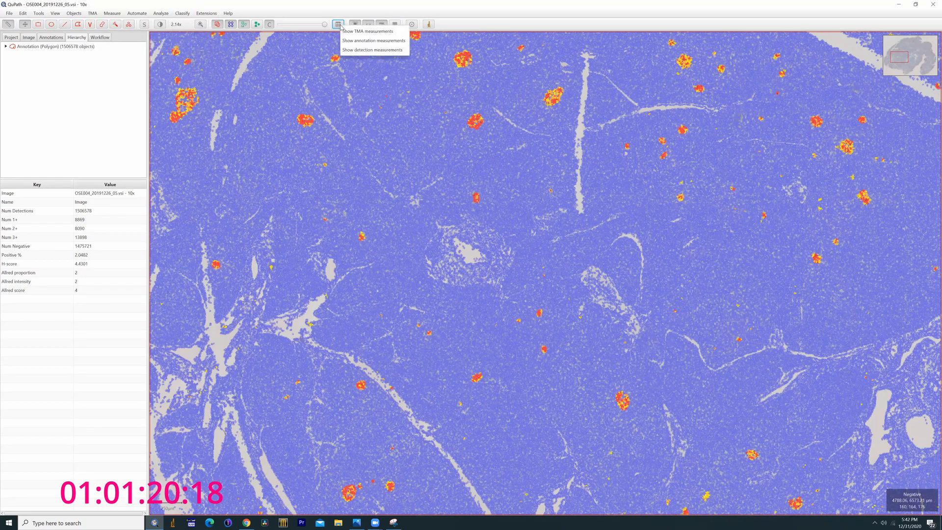
click(344, 50)
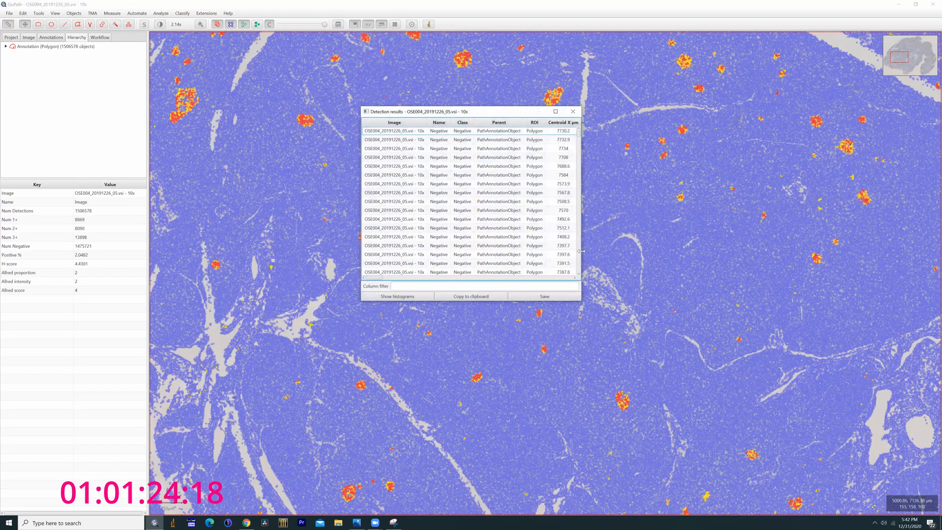
drag(582, 250, 822, 248)
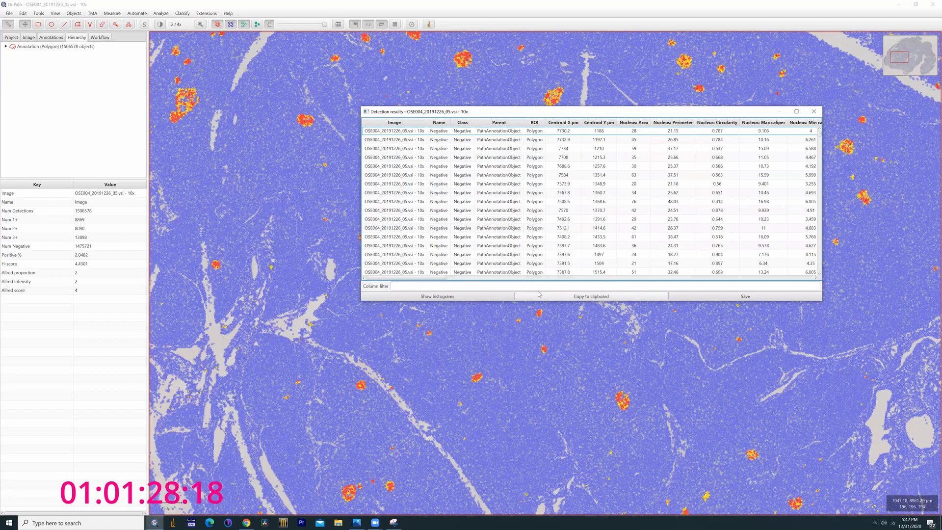
Show the detection histogram with normalized counts for the Nucleus/Cell area ratio.
click(433, 298)
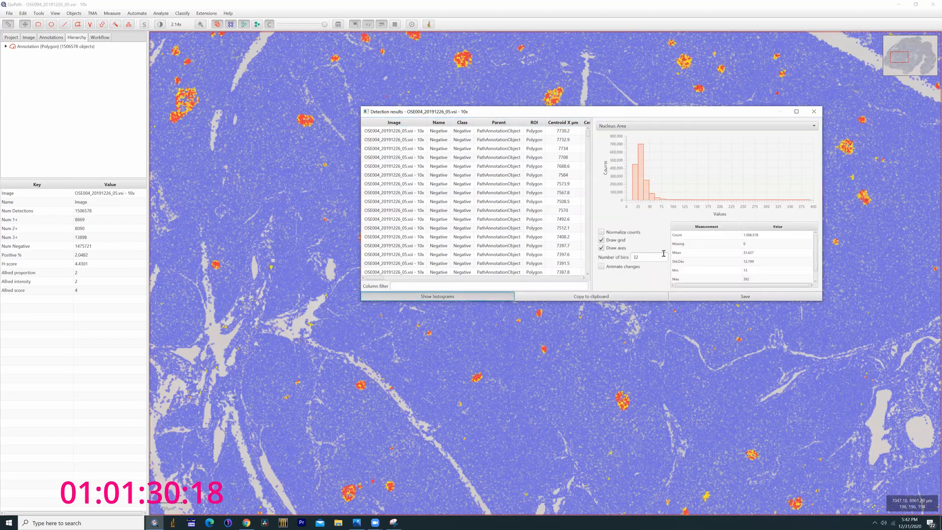
click(602, 232)
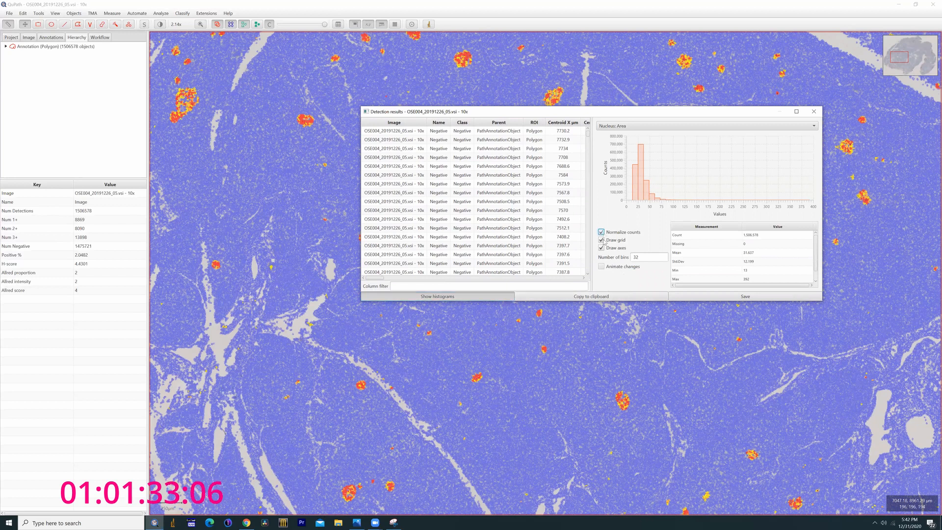
click(631, 127)
scroll(647, 199, down, 10)
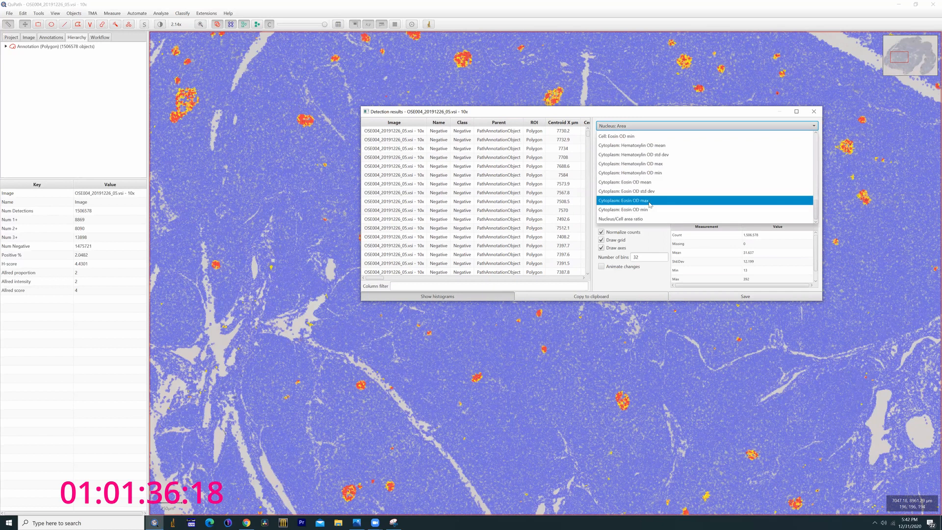
click(644, 219)
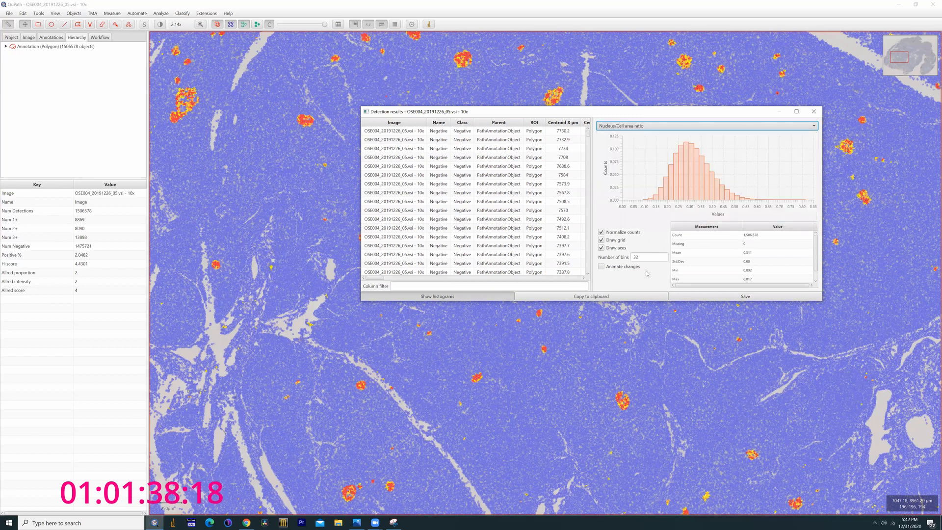
Show the detection histogram for Cytoplasm: Eosin OD std dev with raw instead of normalized counts.
click(643, 126)
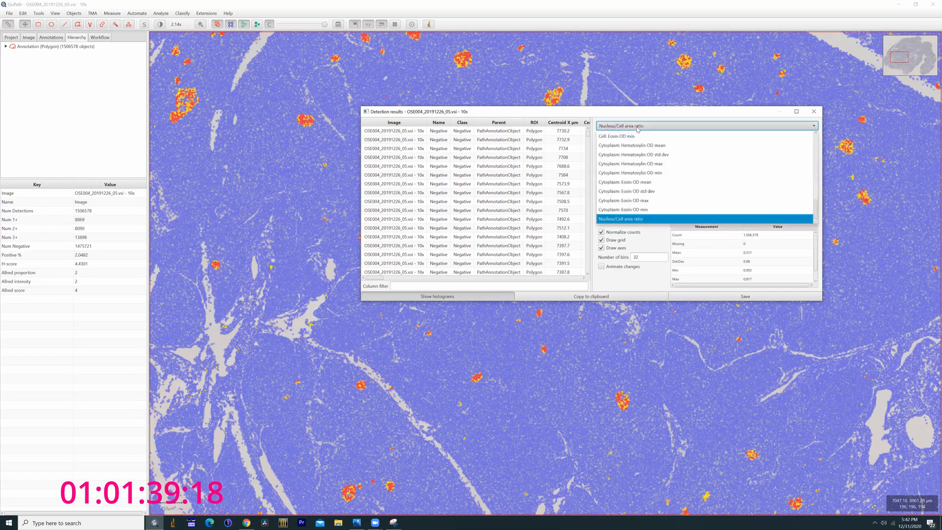
click(646, 192)
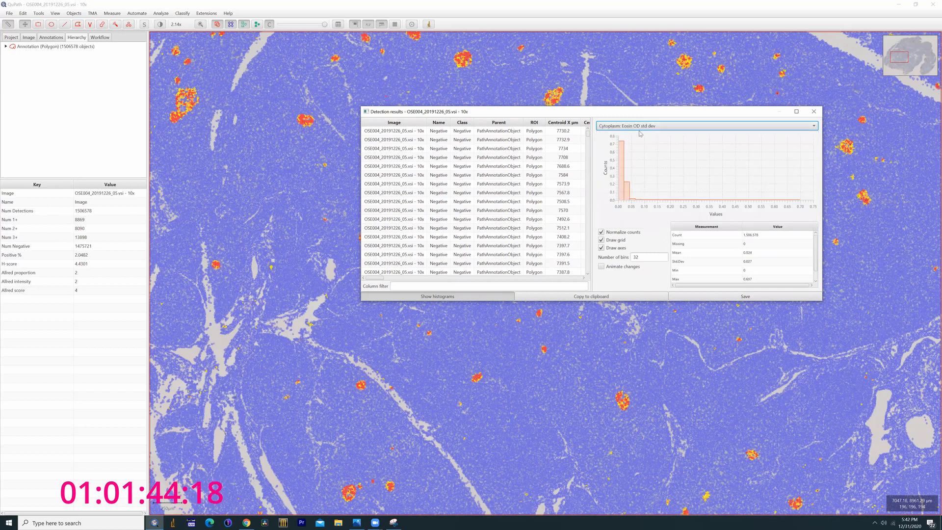
click(601, 233)
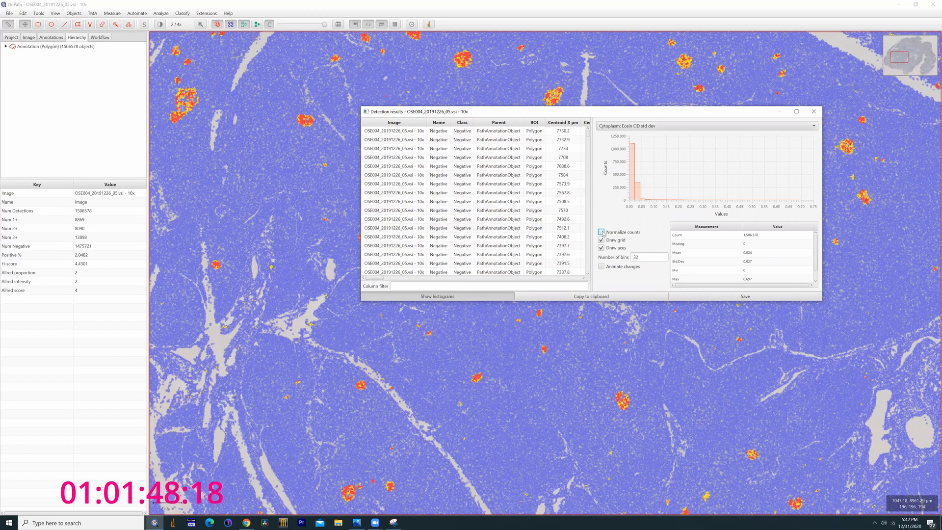
Switch the histogram to the Cell: Perimeter measurement and turn on animated changes.
click(637, 126)
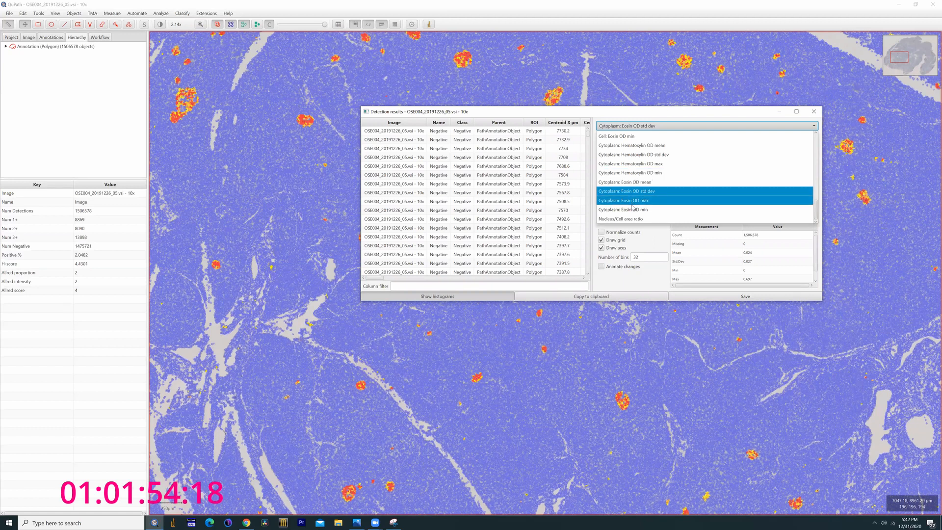
scroll(632, 207, up, 3)
scroll(636, 201, up, 2)
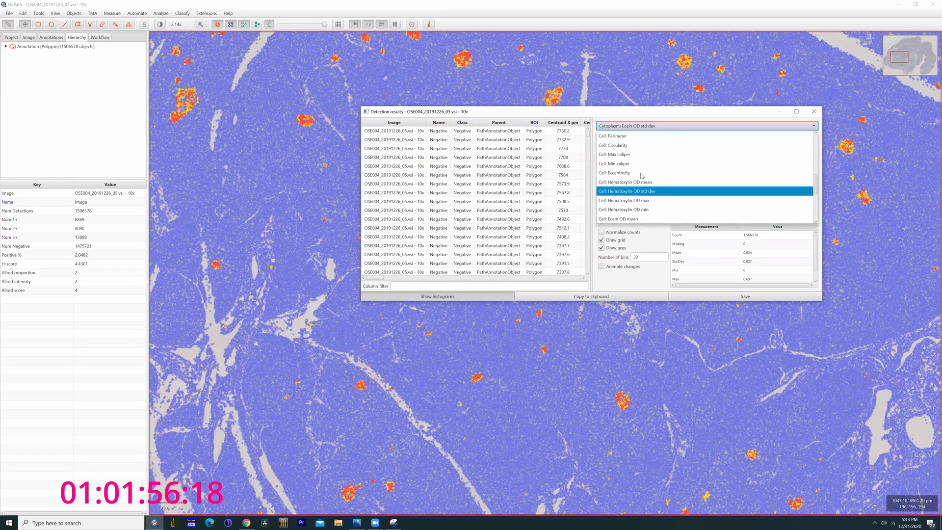
click(633, 137)
click(633, 126)
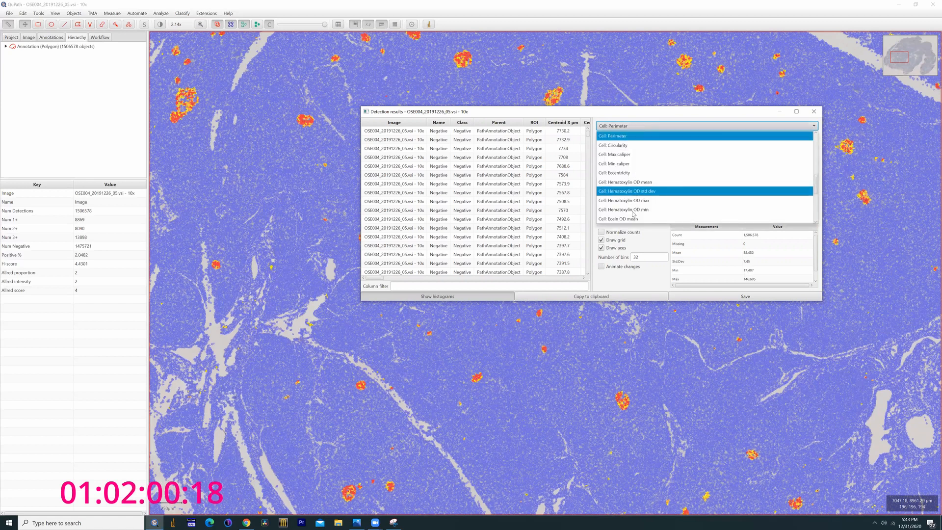
click(602, 267)
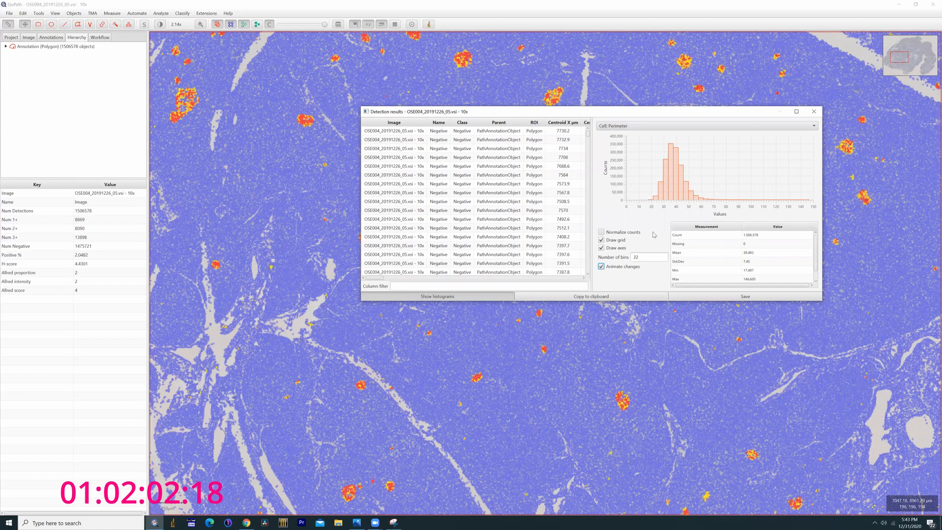
View the Cell: Area histogram with 64 bins, and close the detection results.
click(646, 126)
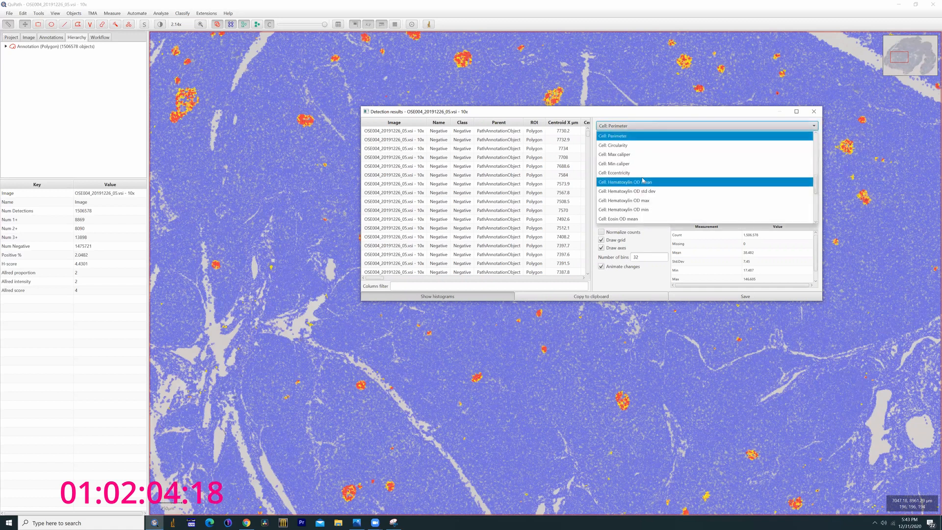
scroll(645, 170, up, 4)
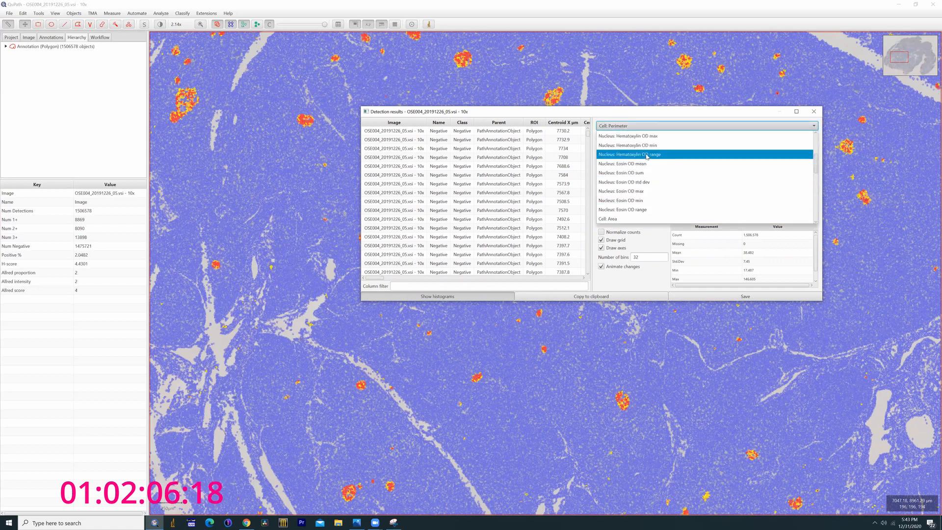
click(632, 219)
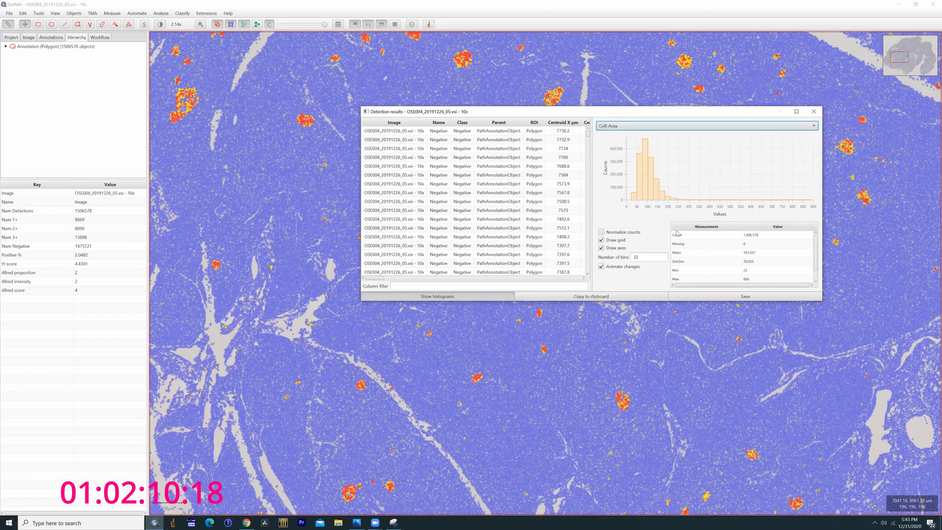
double_click(636, 257)
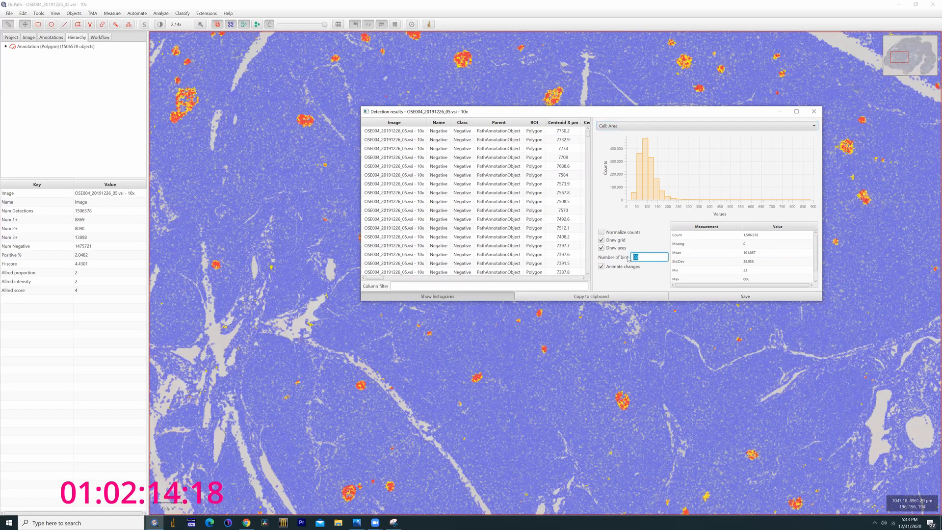
text(64)
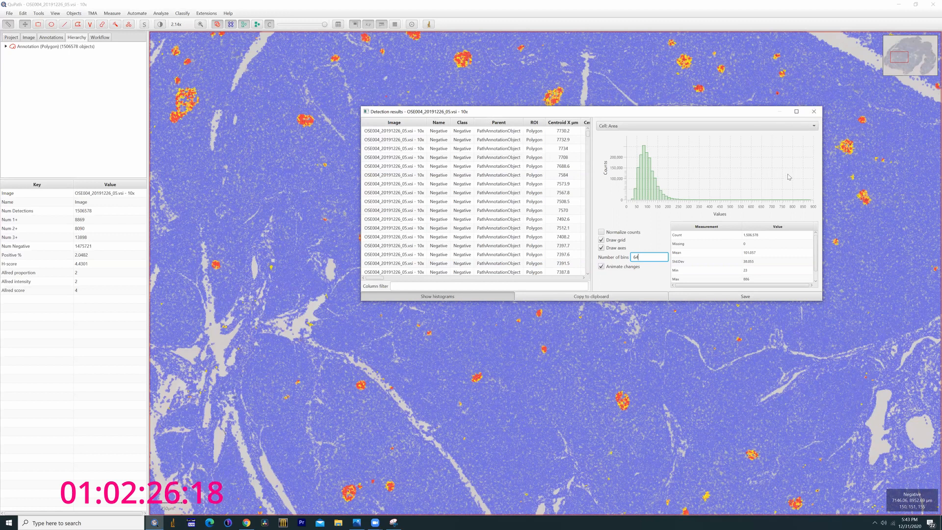
click(814, 111)
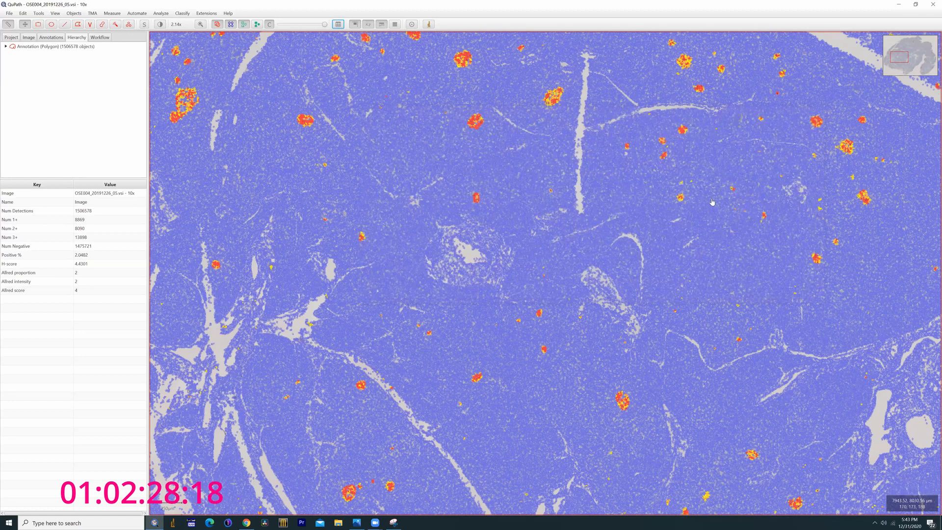
Find the measurement maps command by searching for "Map" and colour the cells by Nucleus: Eosin OD mean.
key(ctrl+l)
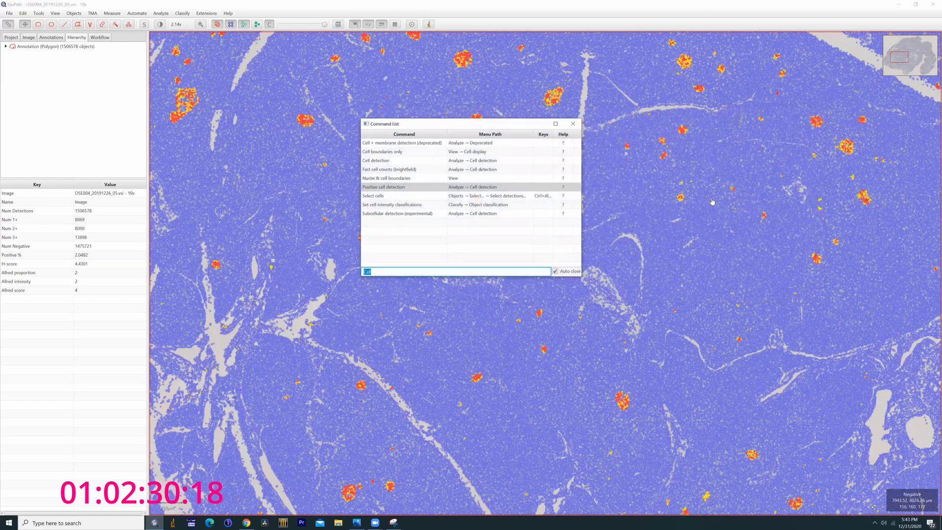
text(Map)
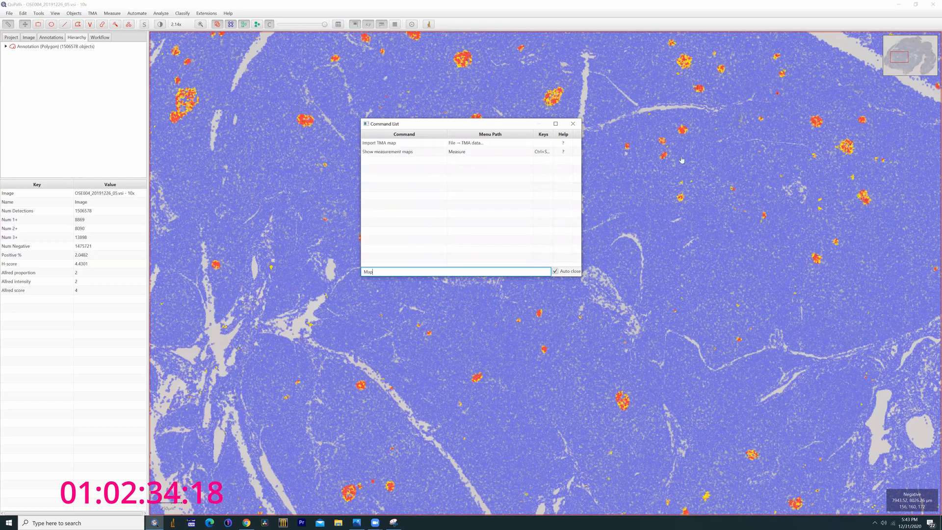
double_click(387, 153)
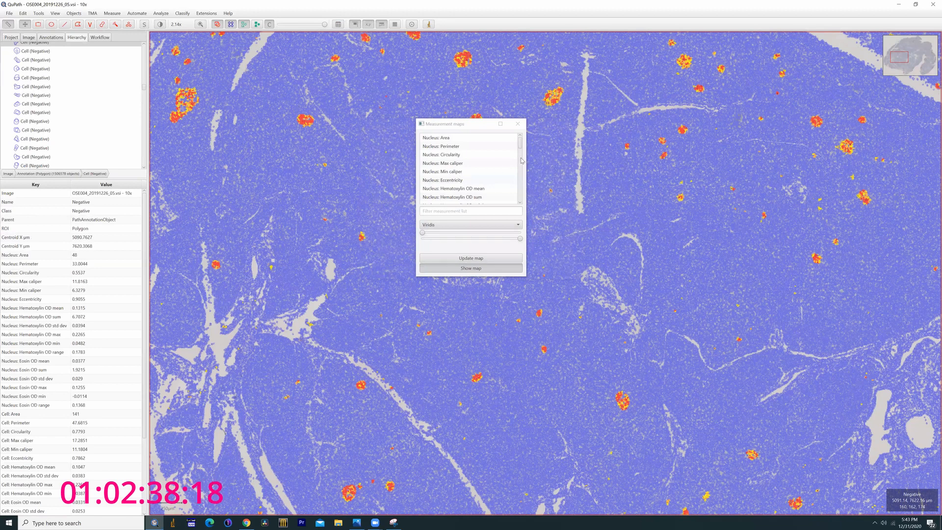
scroll(487, 188, down, 4)
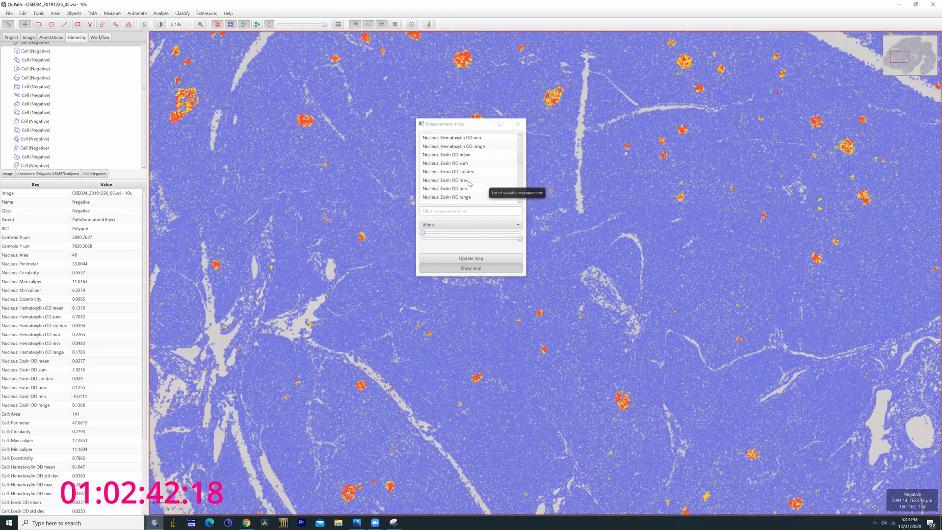
click(464, 156)
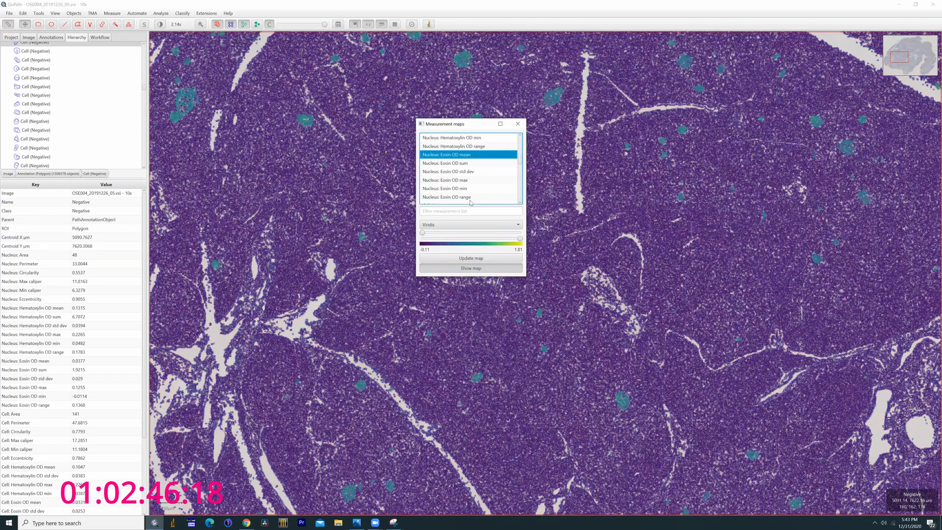
Try adjusting the map's maximum display value and survey the Eosin OD mean colouring across the wider tissue.
click(519, 239)
drag(487, 239, 532, 240)
drag(274, 163, 161, 114)
scroll(371, 283, down, 3)
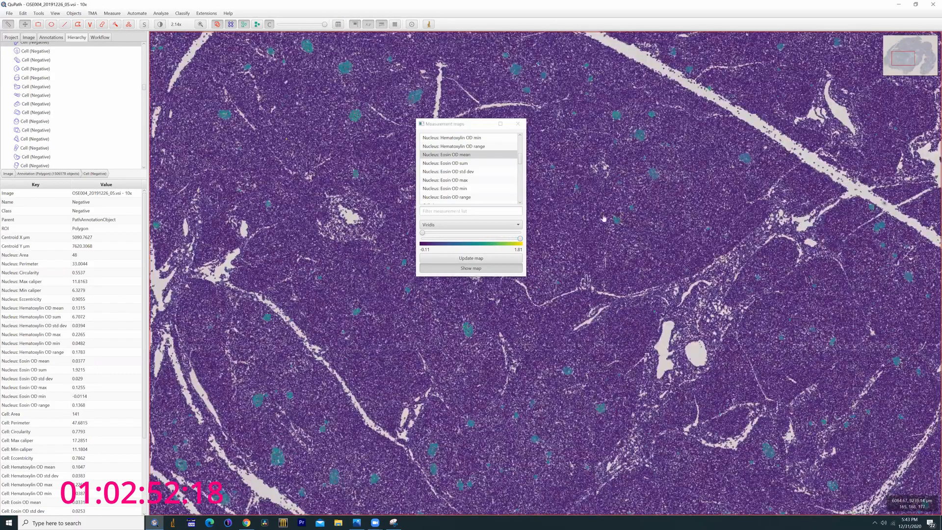
scroll(449, 300, down, 3)
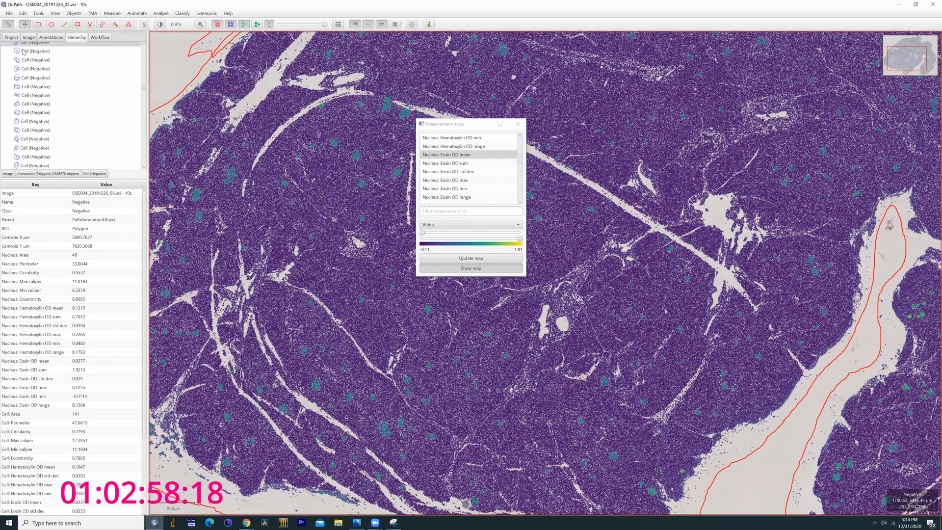
Display the project's image list and save the data of the current 10x image.
click(10, 37)
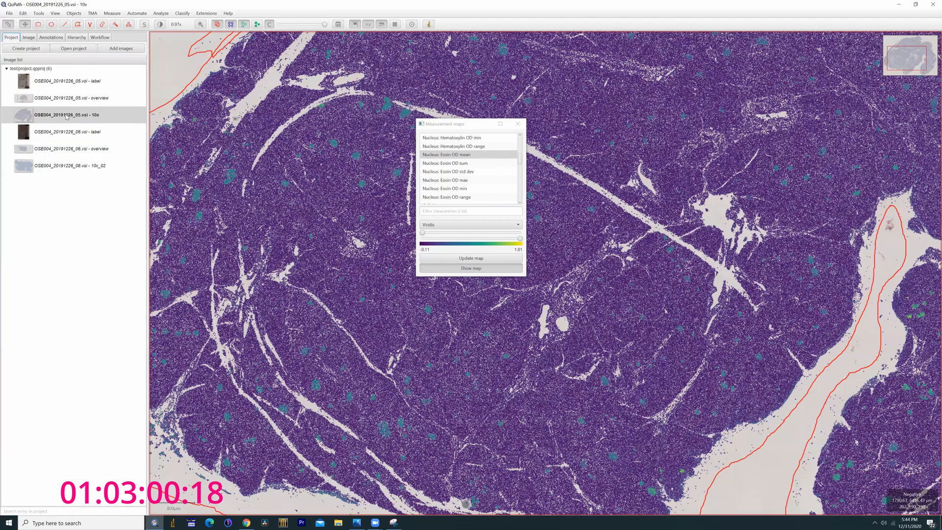
click(9, 13)
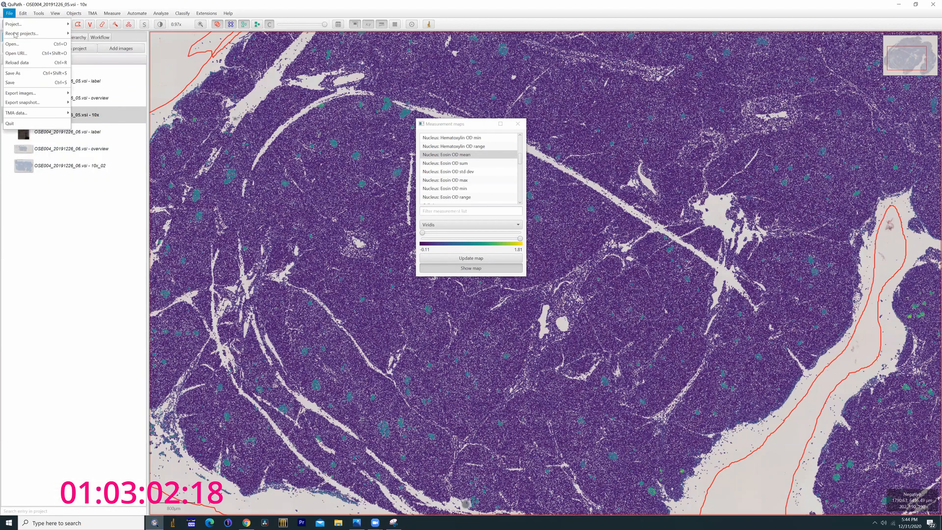
click(19, 82)
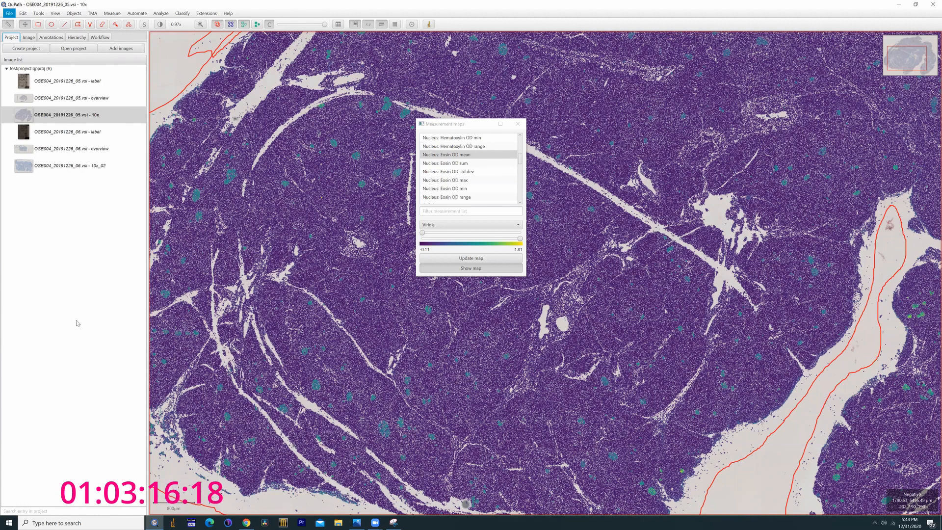
key(alt)
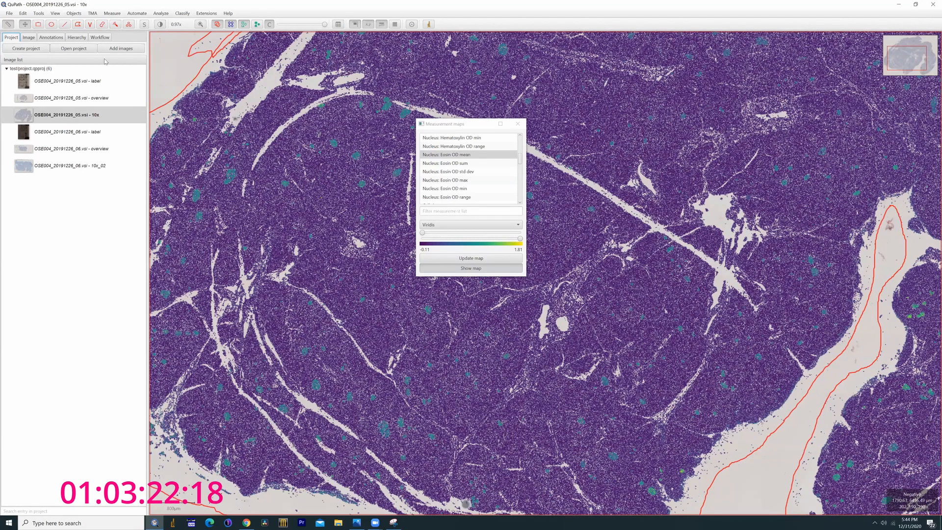
Review the command history of the detection runs, and return to the annotation list with its classes.
click(100, 38)
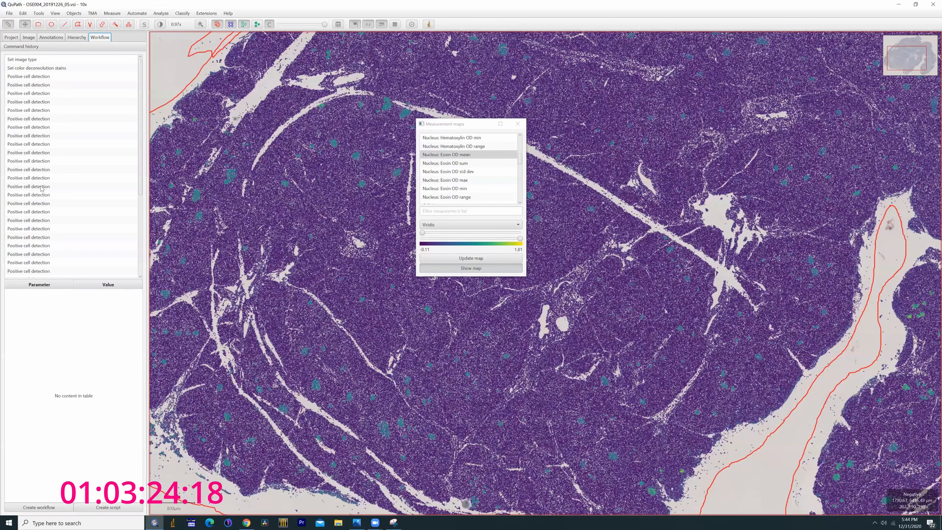
click(50, 38)
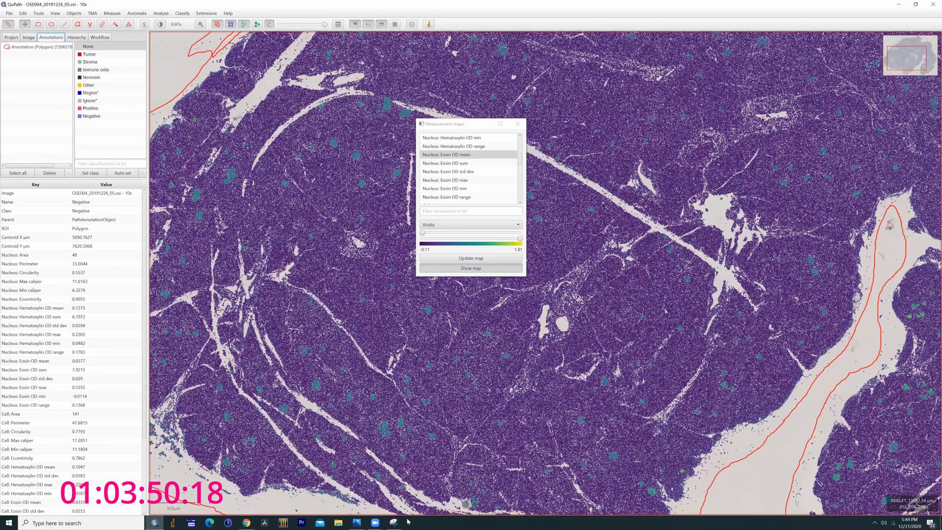
click(355, 501)
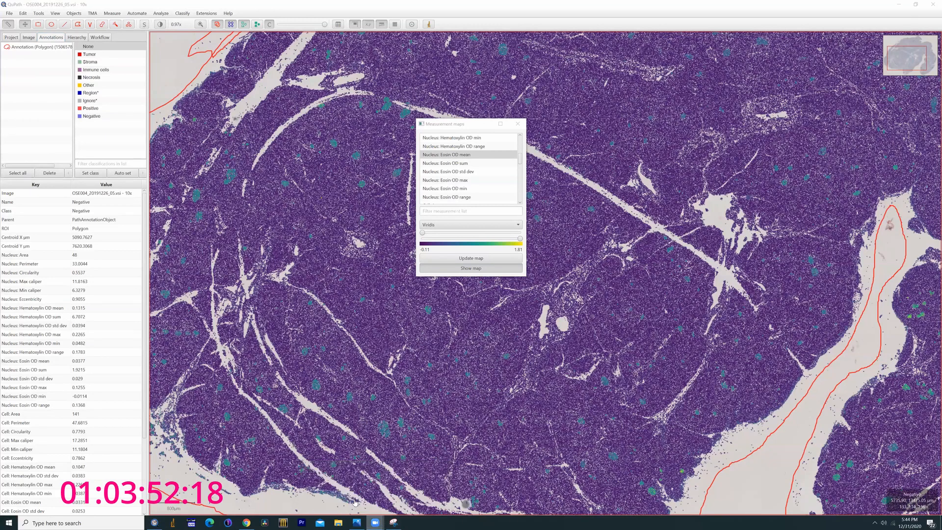